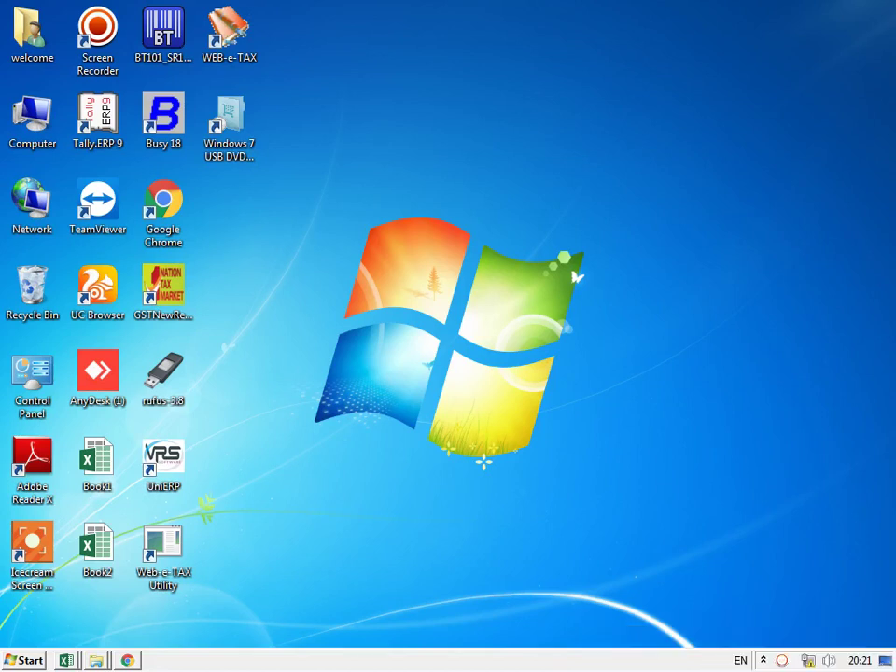
- Scroll through salary questions 12–20 in the Chrome PDF question book
key("alt+Tab")
key("Tab")
key("Tab")
key("Tab")
key("Tab")
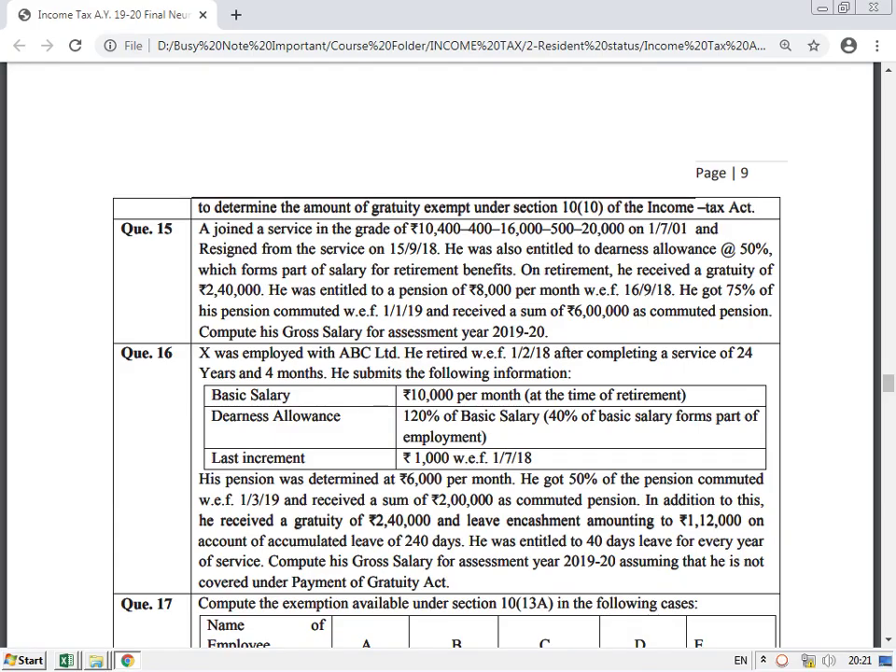
scroll(448, 355, "up", 5)
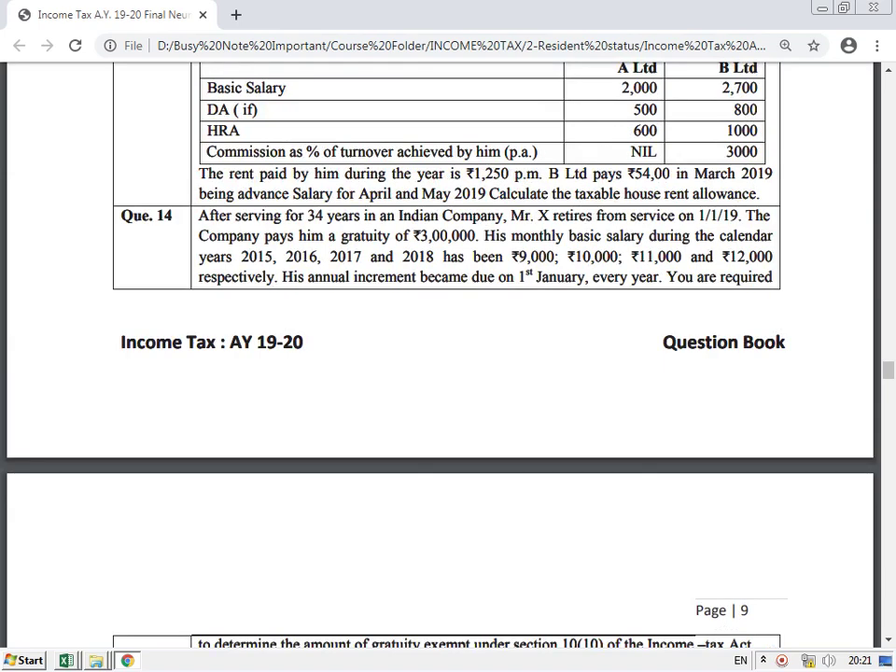
scroll(448, 355, "up", 3)
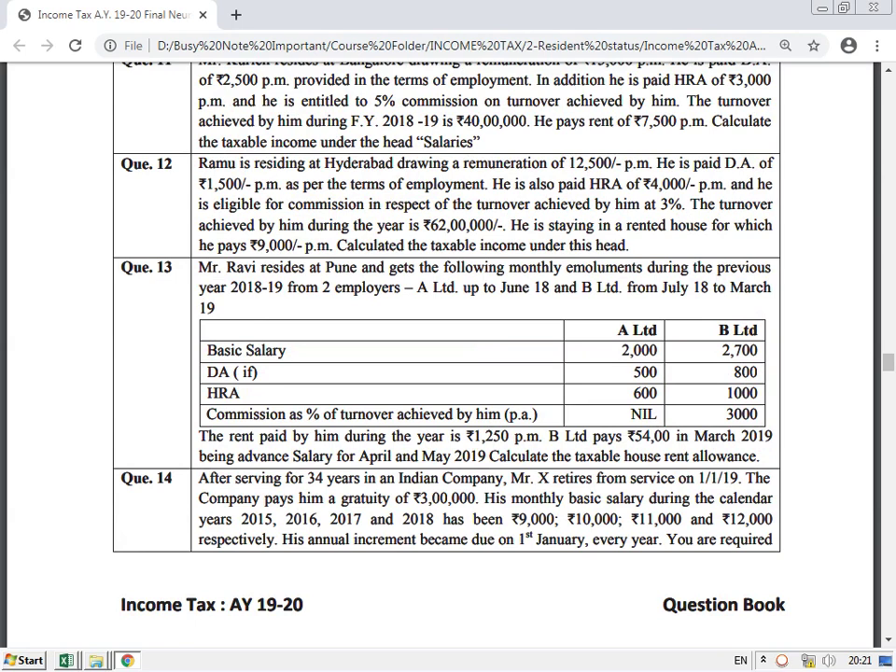
scroll(448, 355, "down", 1)
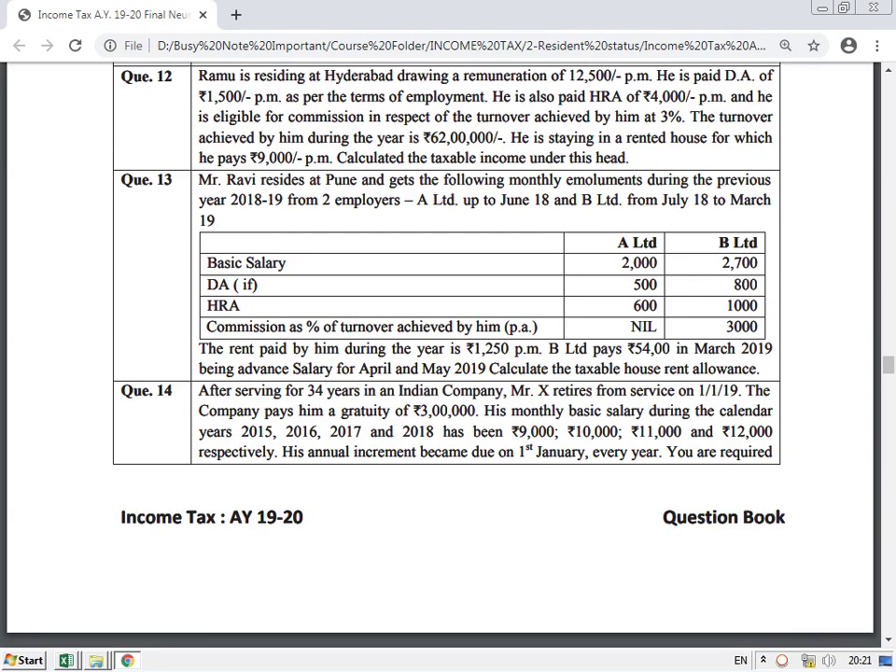
scroll(448, 354, "down", 4)
scroll(449, 355, "down", 3)
scroll(448, 355, "down", 4)
scroll(448, 355, "down", 3)
scroll(448, 355, "down", 3)
scroll(449, 354, "down", 4)
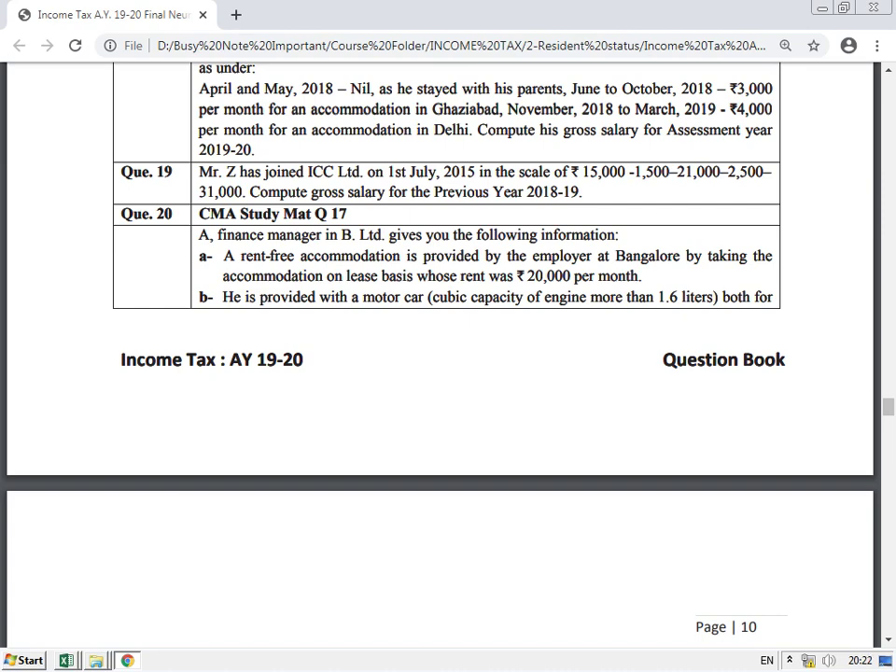
key("ctrl+a")
key("Escape")
- Close the extra drive folder window and return to the Excel Salary workbook
key("alt+Tab")
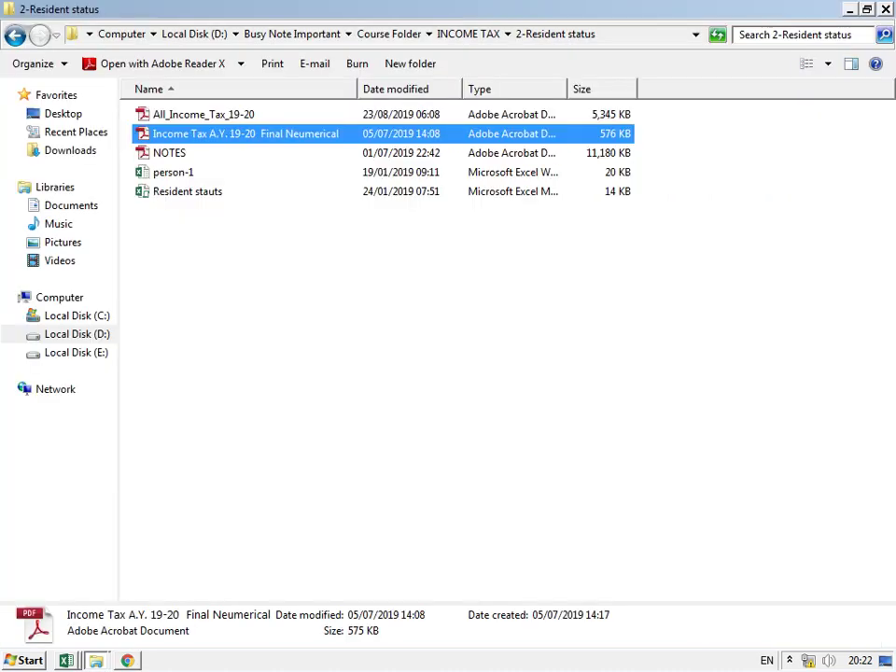
key("alt+Tab")
key("alt+Tab")
key("alt+Tab")
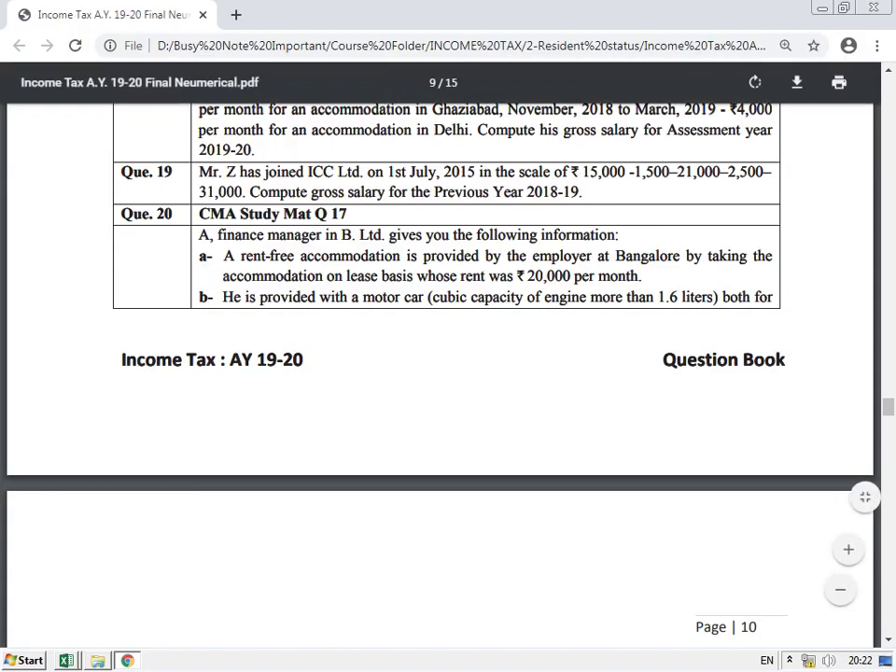
key("alt+Tab")
key("alt+F4")
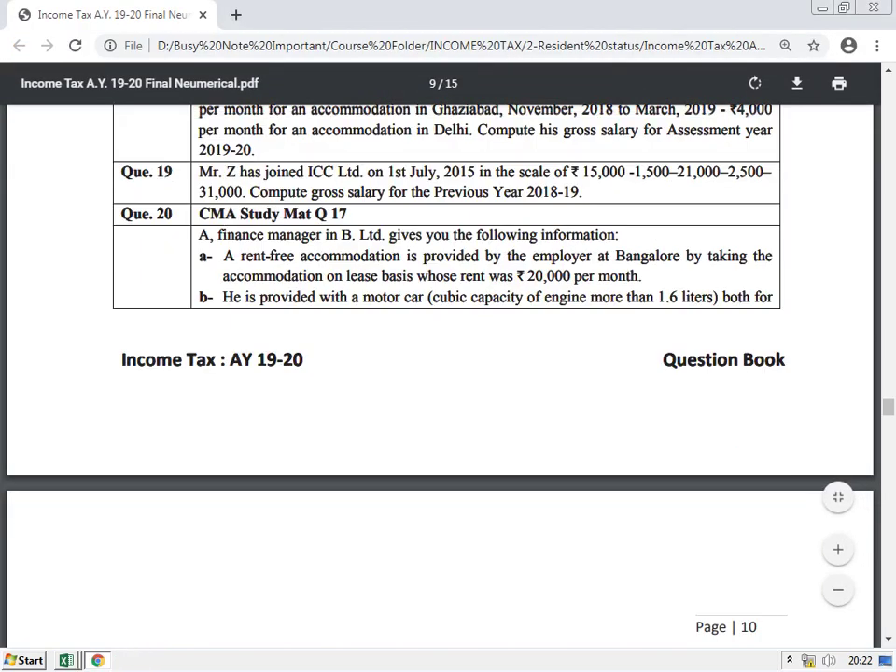
key("alt+Tab")
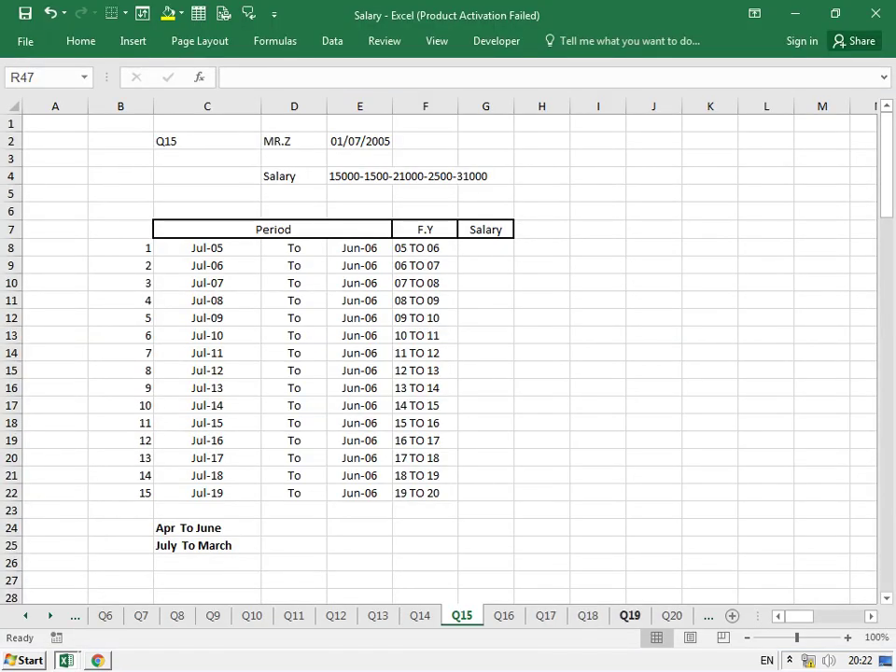
- Open the Q19 sheet and check the question label, employee name and joining date
left_click(630, 615)
scroll(665, 280, "up", 6)
scroll(665, 280, "up", 7)
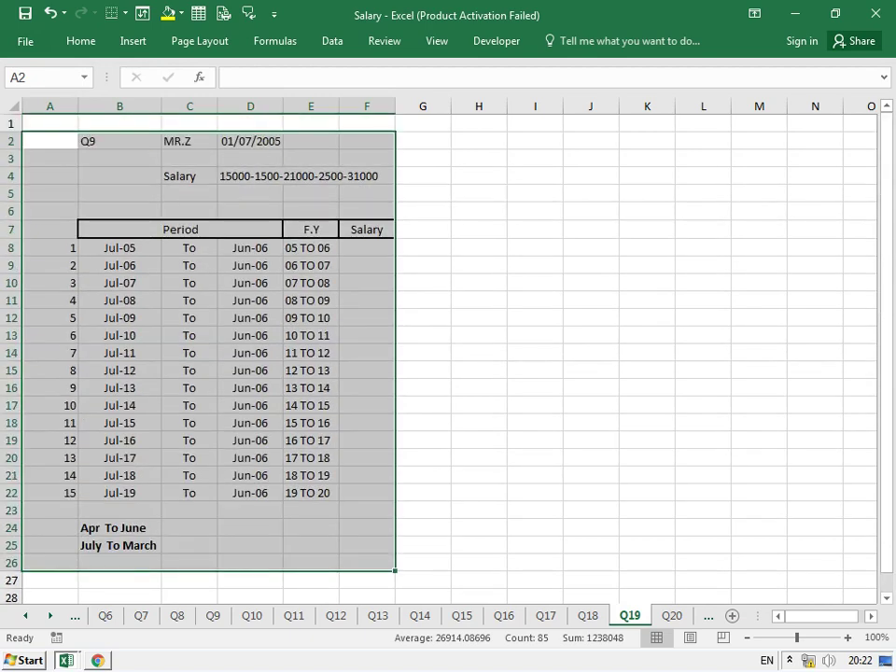
left_click(119, 176)
key("Up")
key("Up")
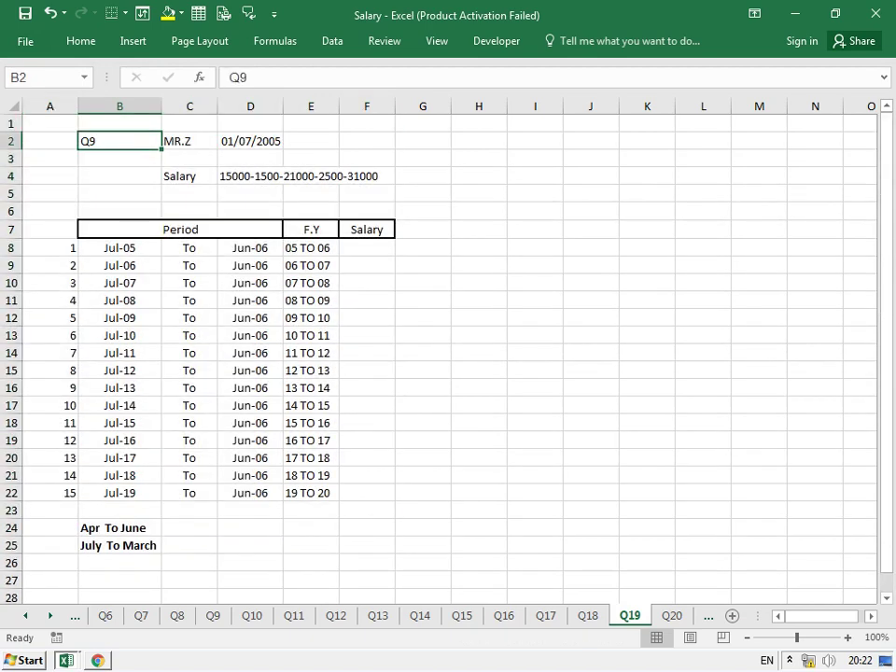
left_click(190, 140)
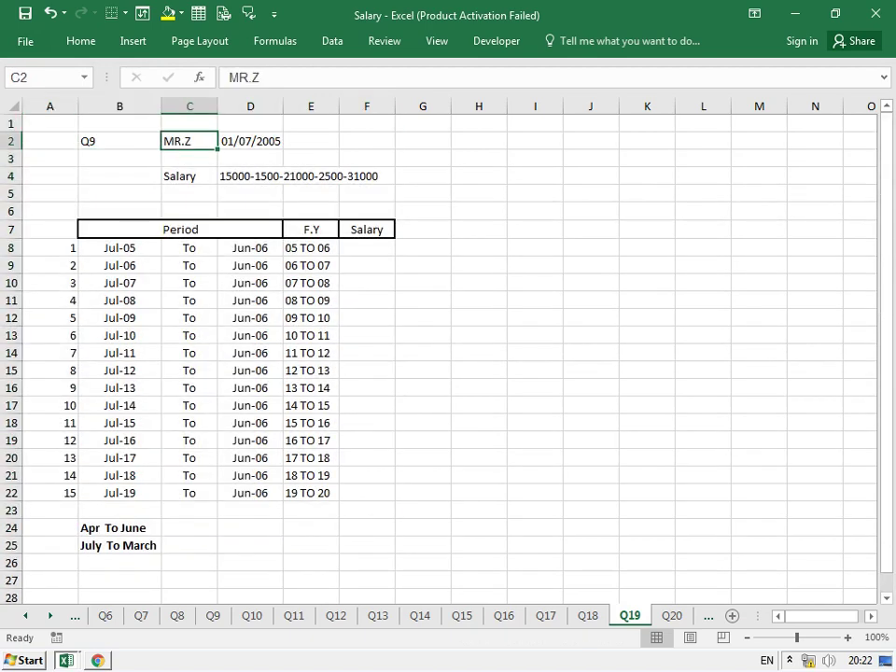
left_click(251, 141)
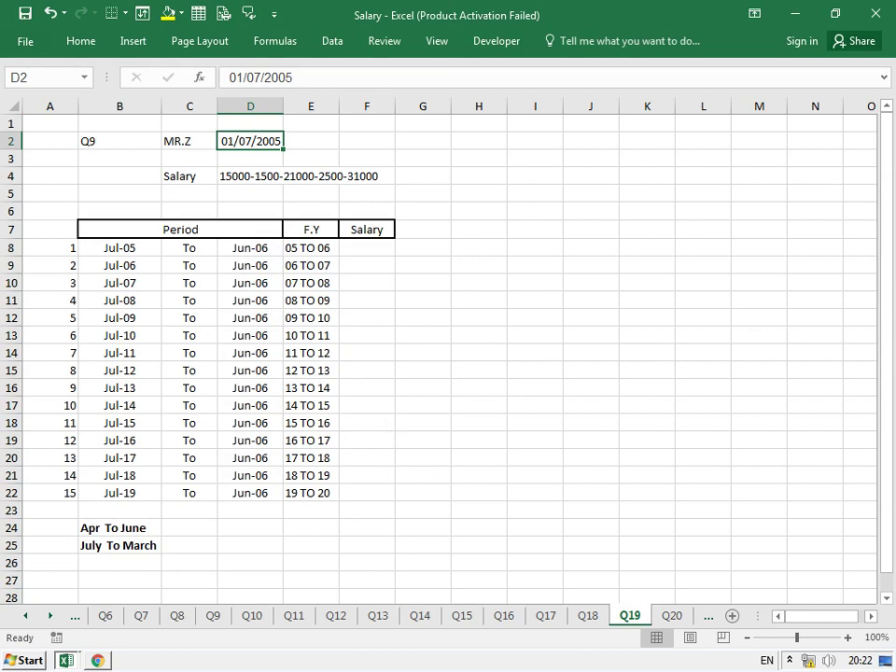
- Enter the starting salary 15500 in F2, cancelling the stray entries along the way
left_click(367, 141)
left_click(423, 140)
type("1")
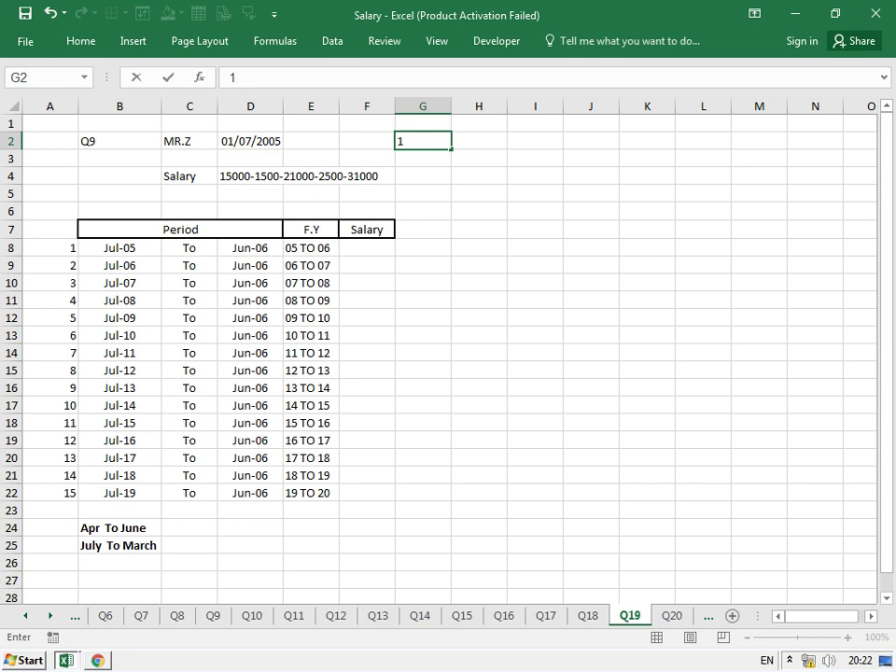
key("Escape")
left_click(367, 141)
type("10")
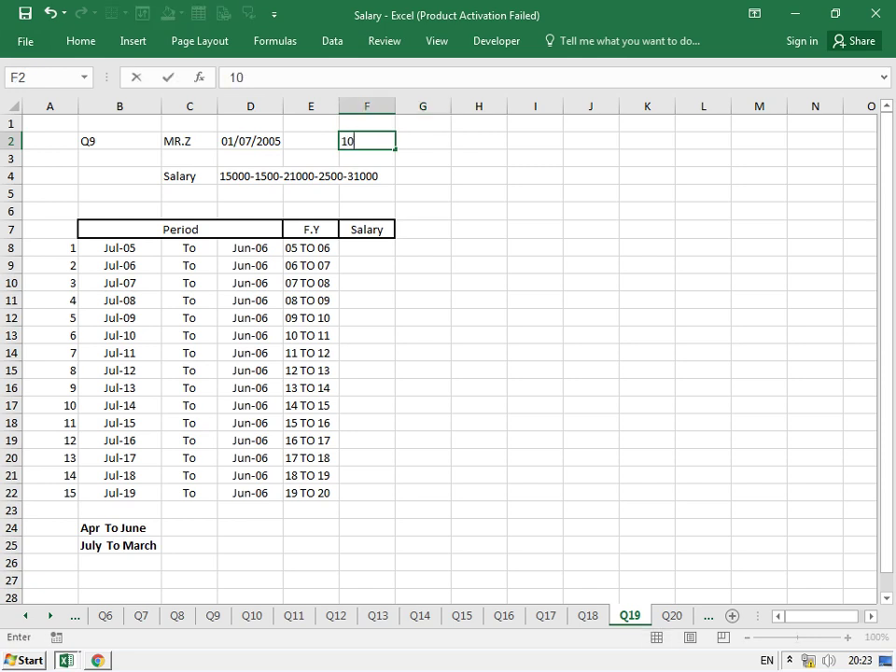
key("Escape")
type("1500")
key("BackSpace")
key("BackSpace")
type("500")
key("Return")
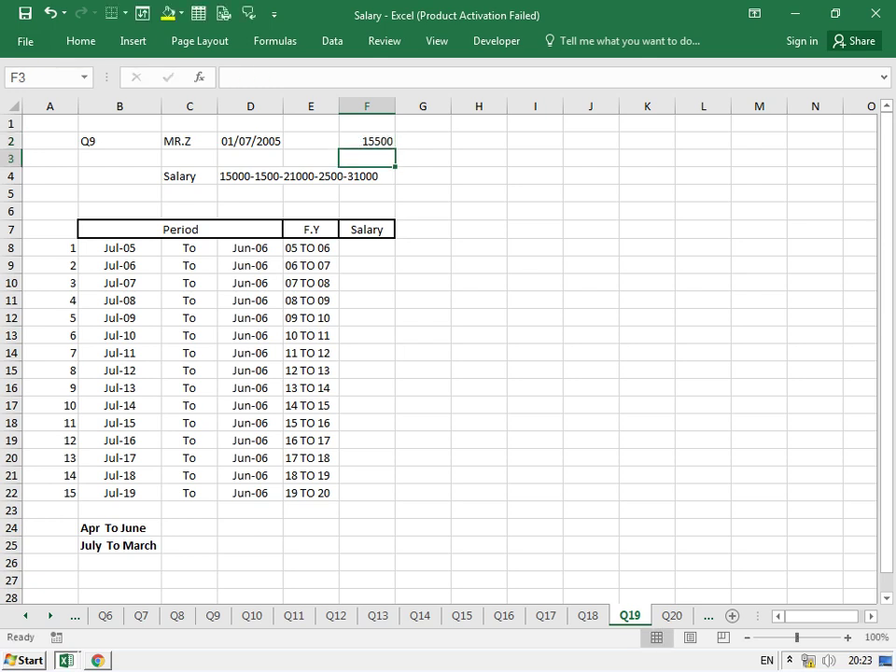
- Review the 01/07/2005 joining date in D2 and the period dates in D14 and B8
key("Left")
key("Left")
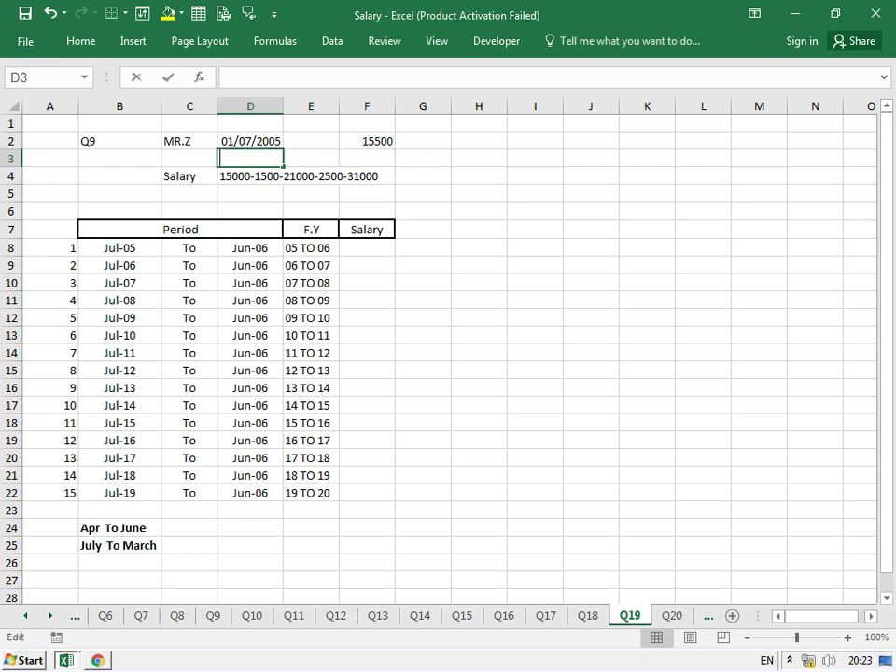
key("Up")
key("F2")
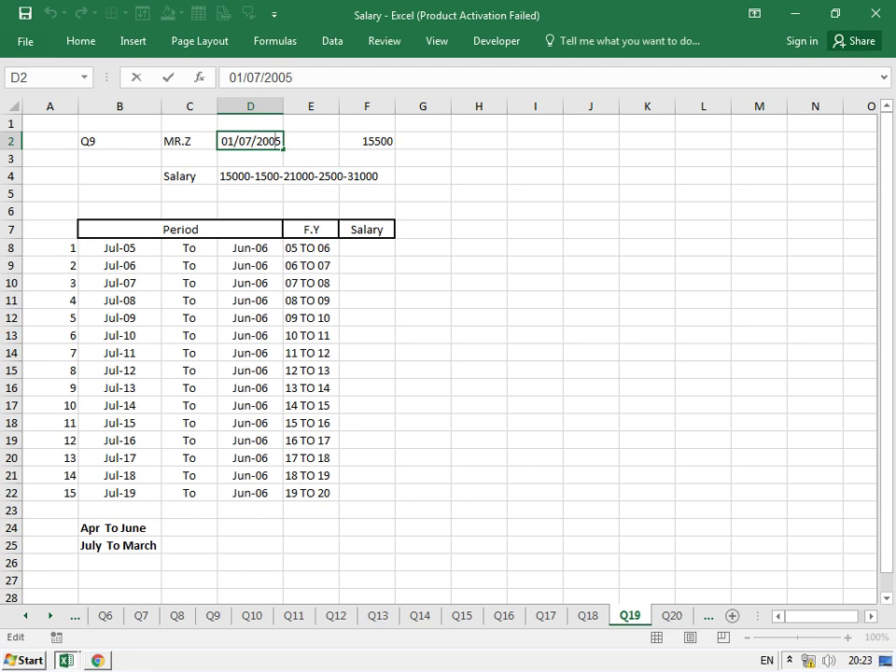
key("ctrl+Return")
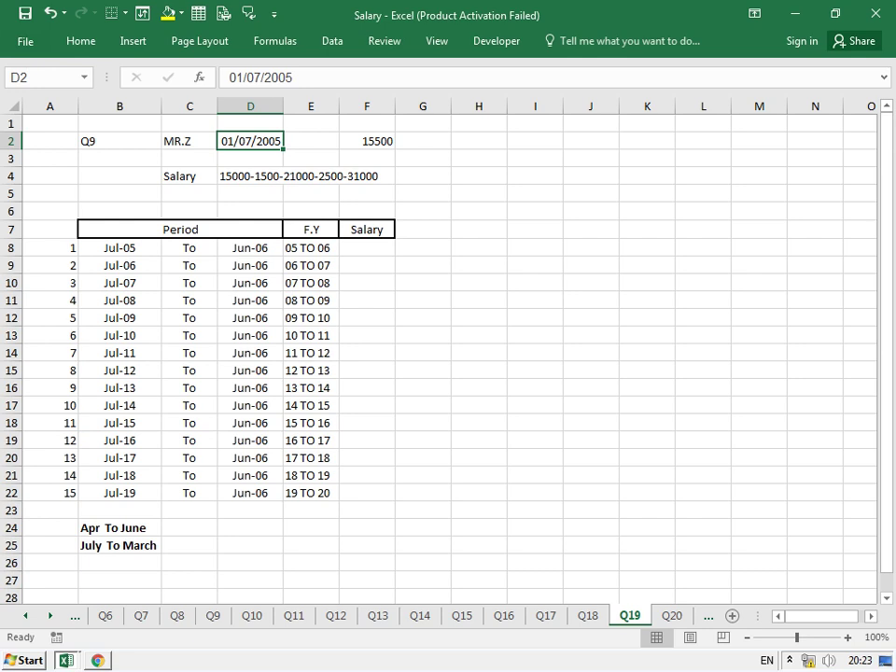
left_click(250, 353)
left_click(251, 141)
left_click(119, 248)
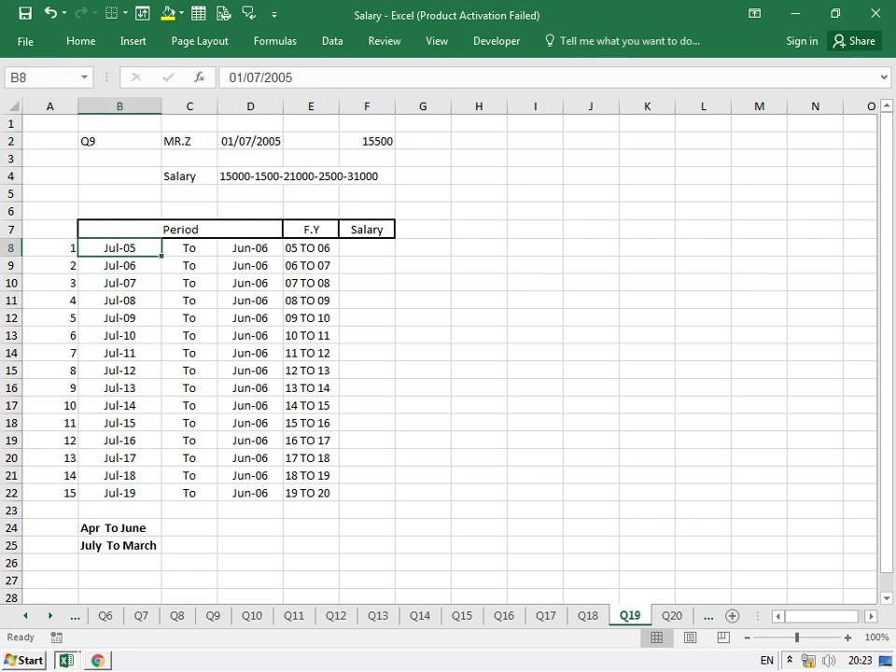
- Enter 15500 as the first year's salary in F8
left_click(250, 247)
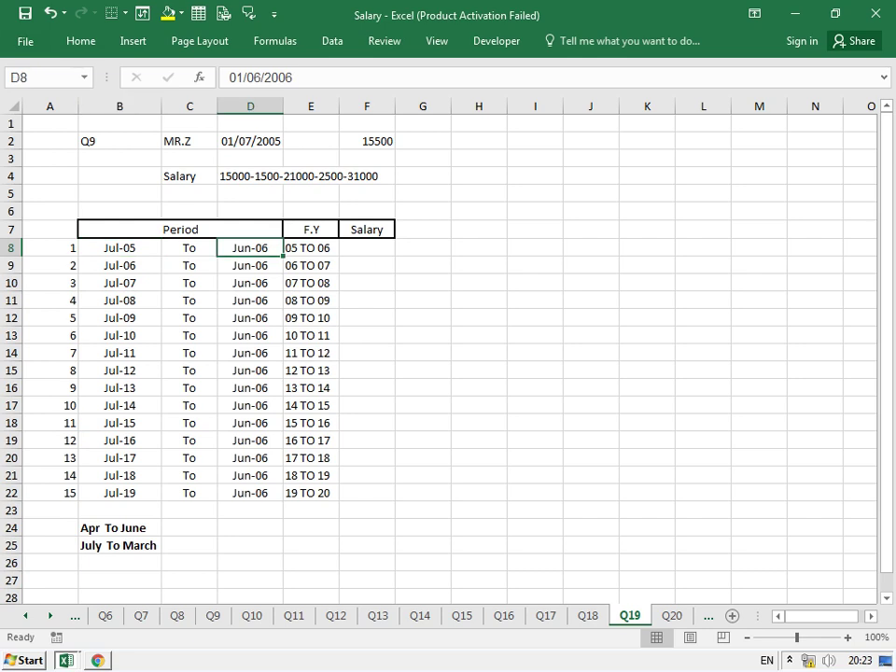
left_click(367, 247)
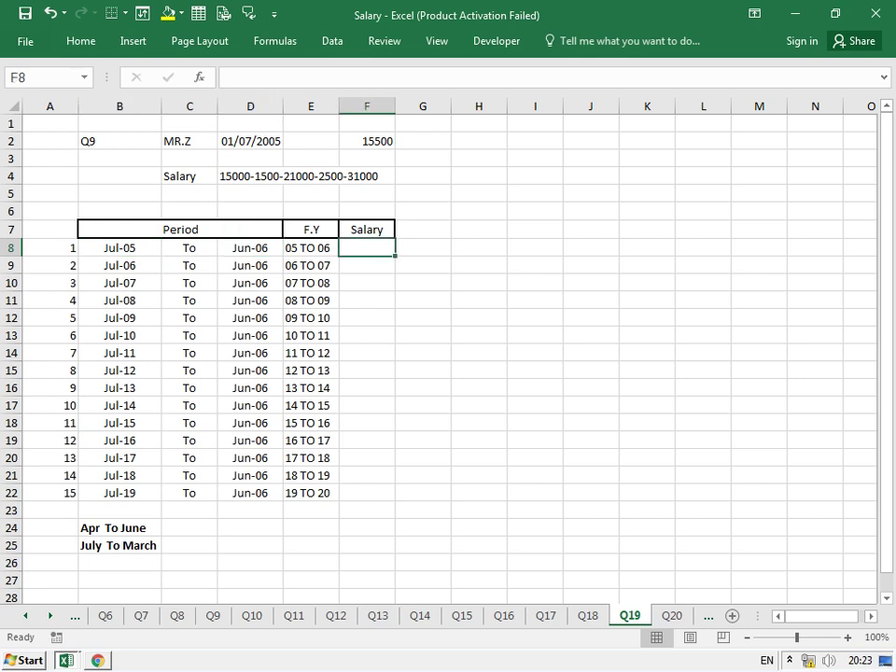
type("15500")
key("Return")
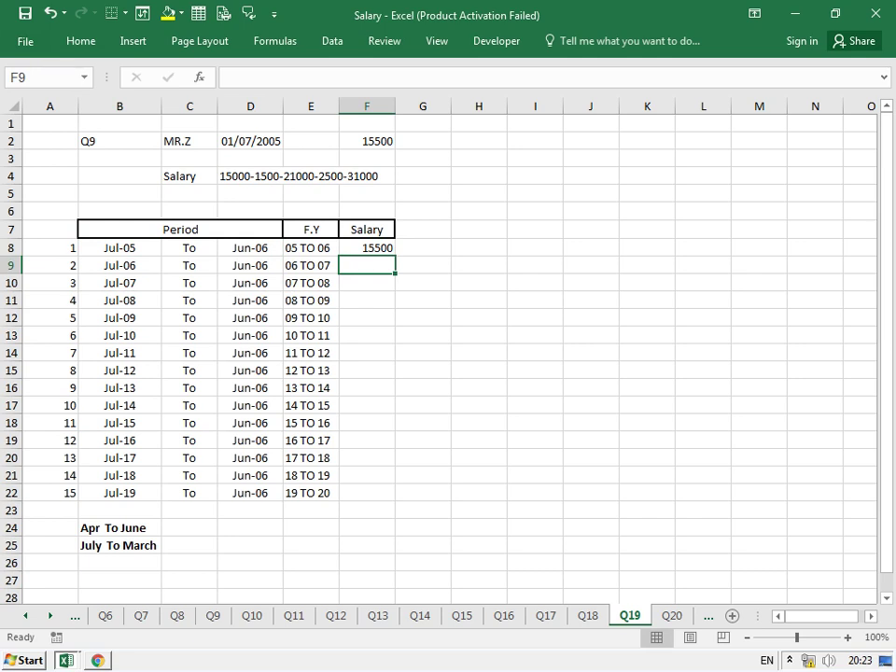
- Fill F9:F12 with formulas adding 1500 to the previous year's salary
type("1")
key("Escape")
type("=")
key("Up")
type("+1500")
key("Return")
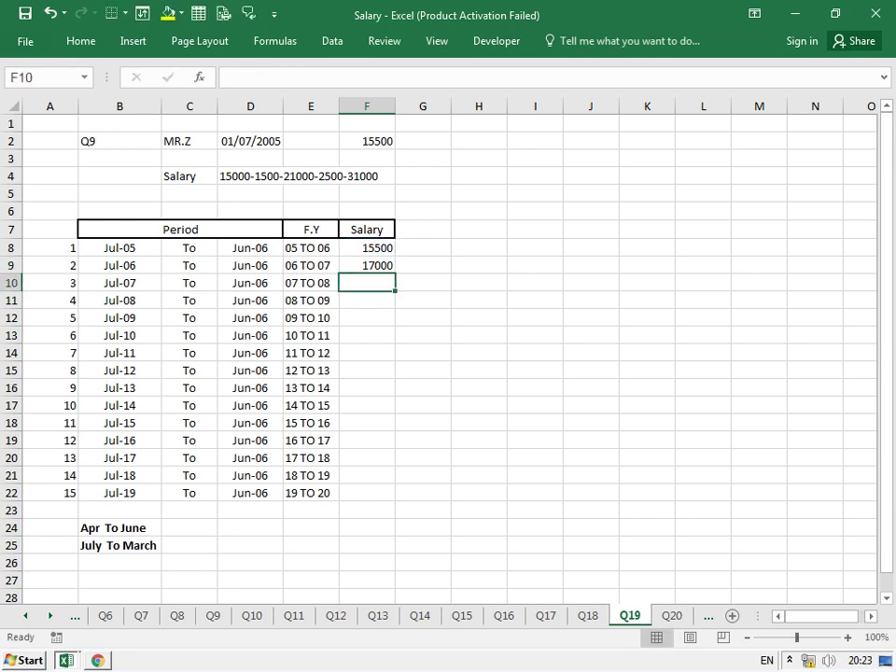
key("ctrl+d")
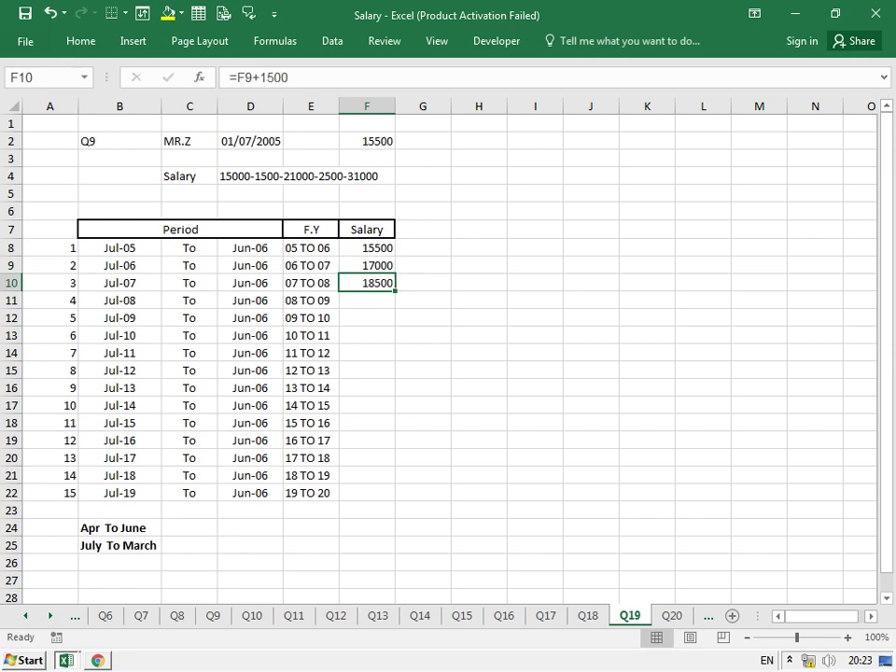
left_click(367, 300)
key("ctrl+d")
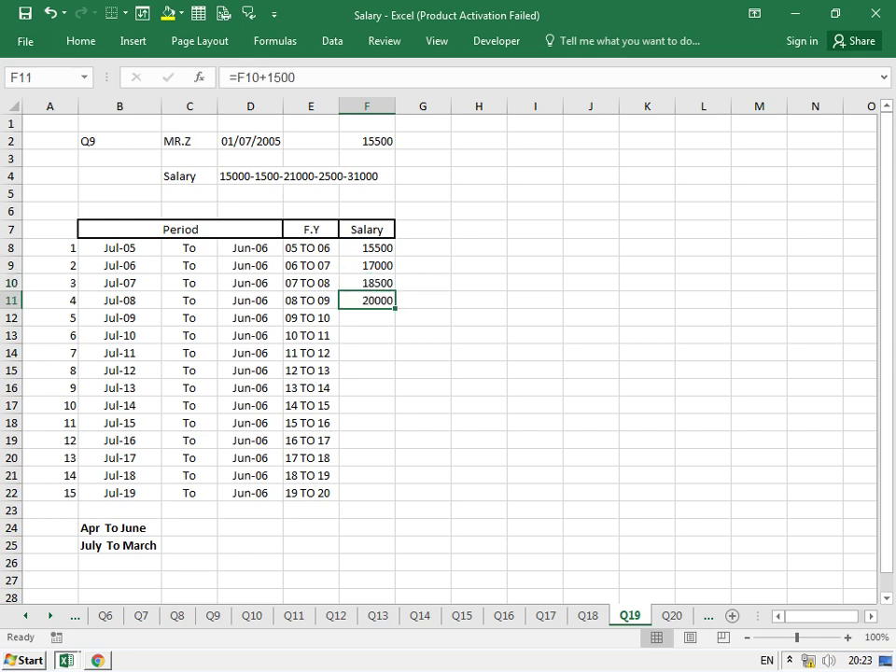
left_click(367, 317)
key("ctrl+d")
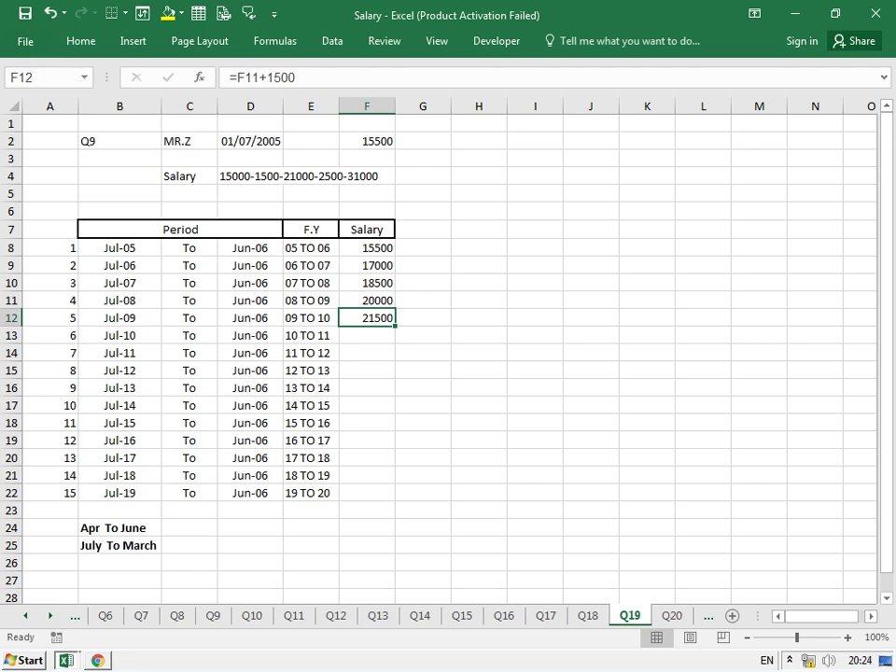
- Enter =F12+2500 in F13 to start the 2500 yearly increments
left_click(367, 335)
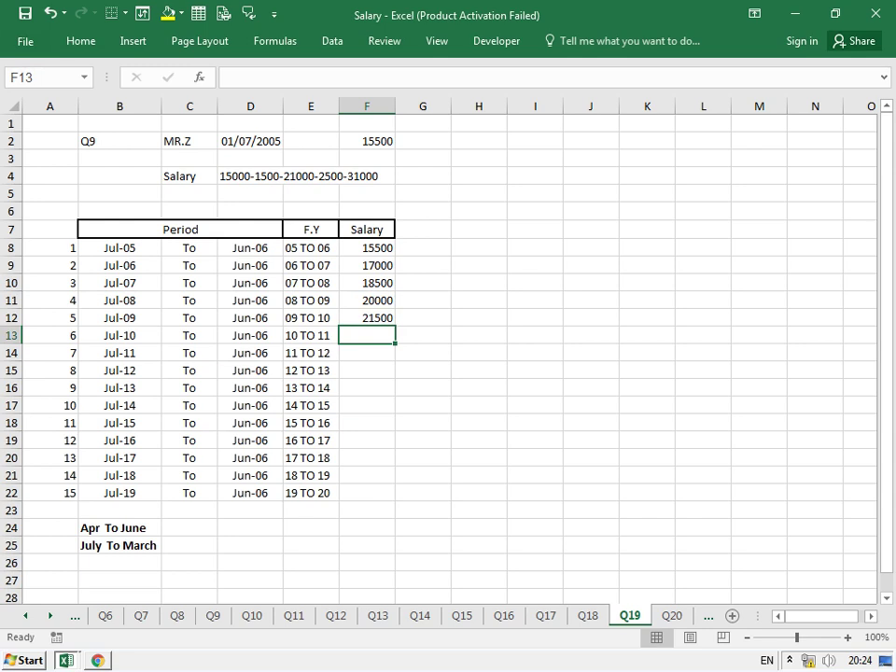
left_click(366, 317)
type("=")
key("Escape")
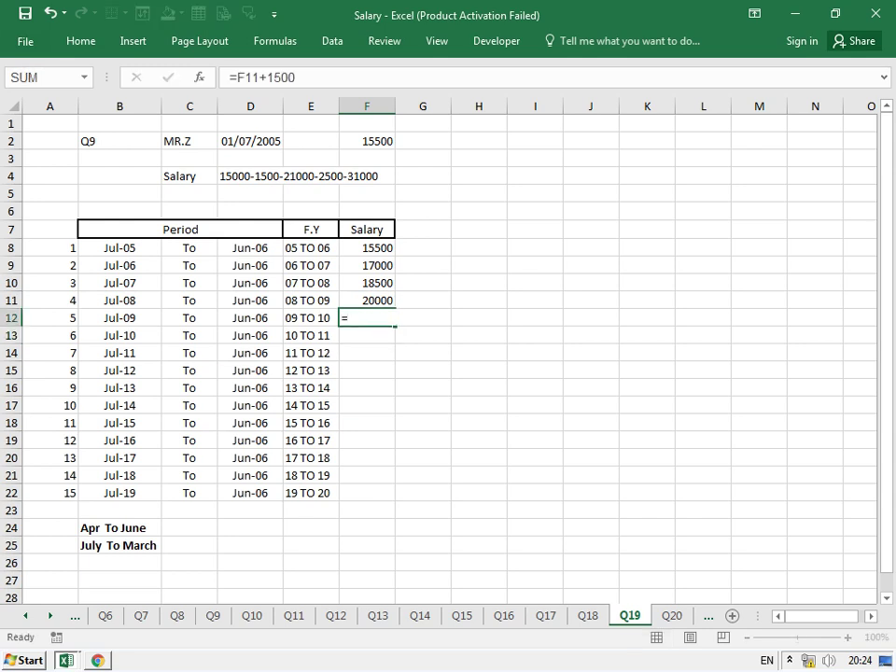
left_click(366, 335)
type("=")
left_click(367, 318)
type("+2")
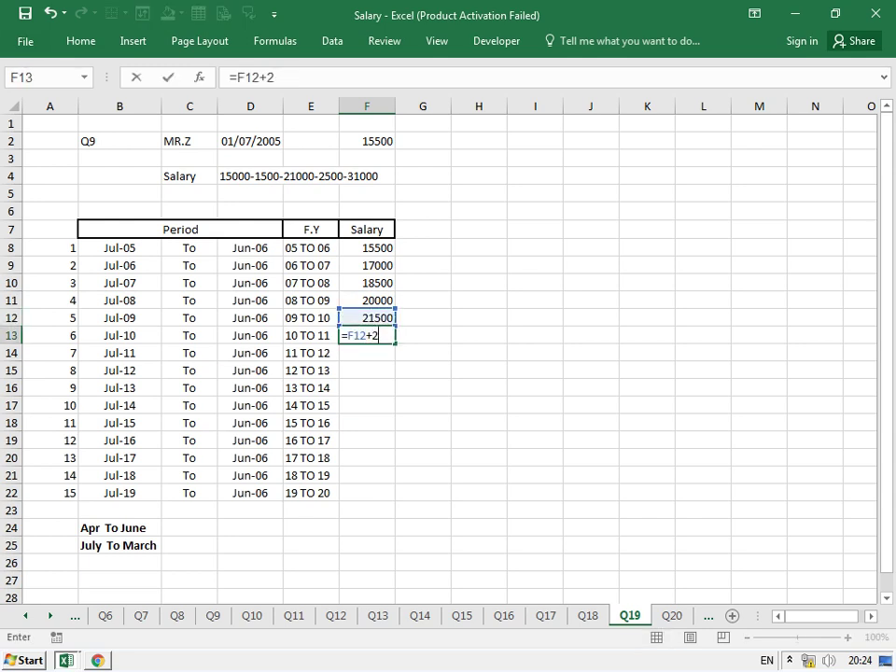
type("500")
key("Return")
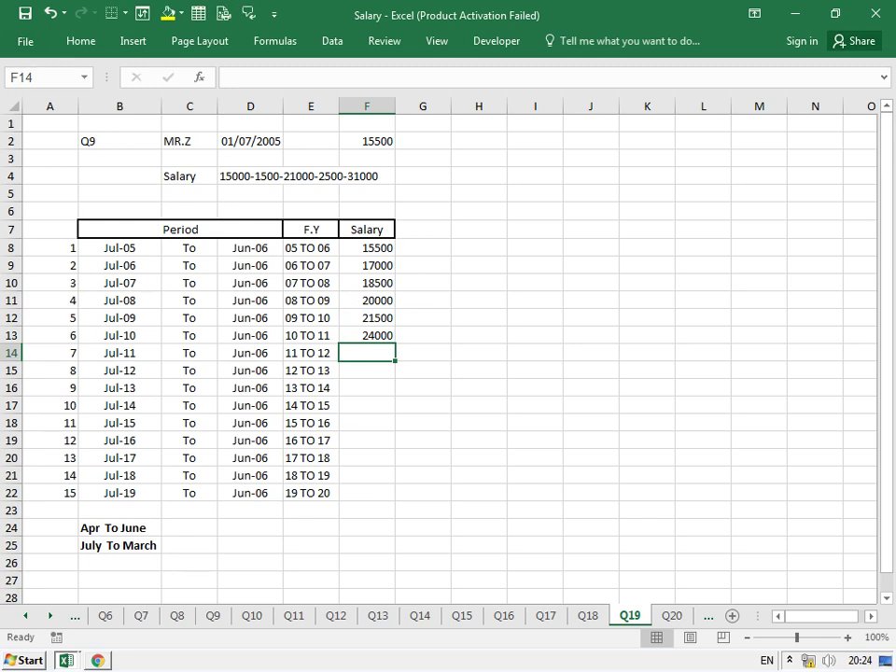
- Copy the +2500 formula down through F20 so the salary reaches 41500
key("ctrl+d")
key("Return")
key("ctrl+d")
key("Return")
key("ctrl+d")
key("Return")
key("ctrl+d")
key("Return")
key("ctrl+d")
key("Return")
key("ctrl+d")
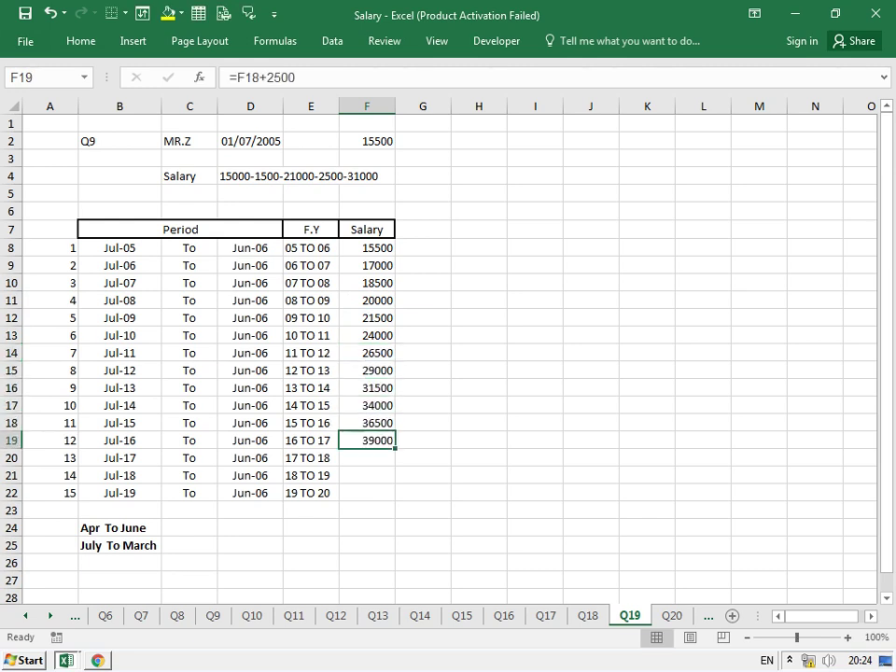
key("Return")
key("ctrl+d")
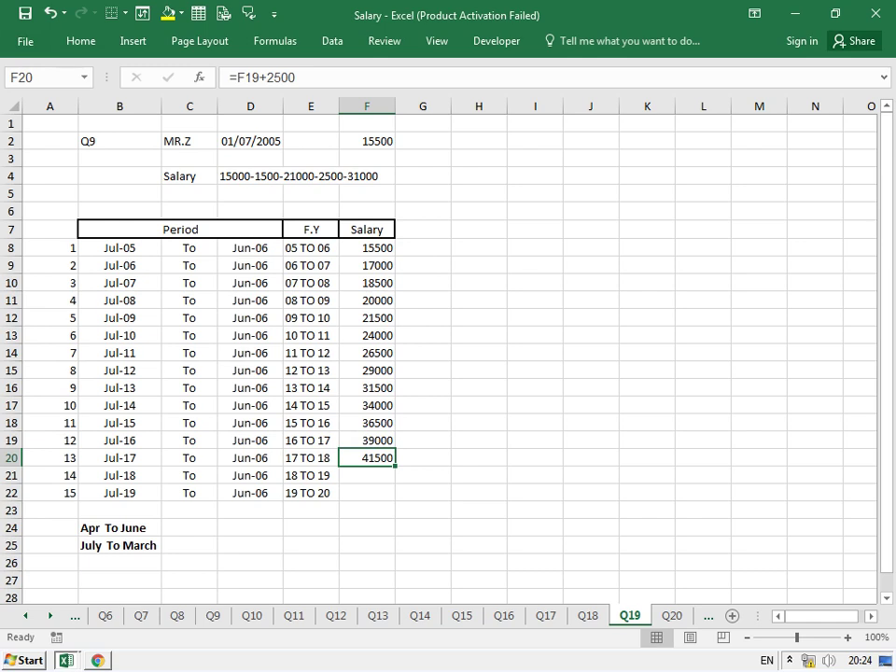
double_click(150, 248)
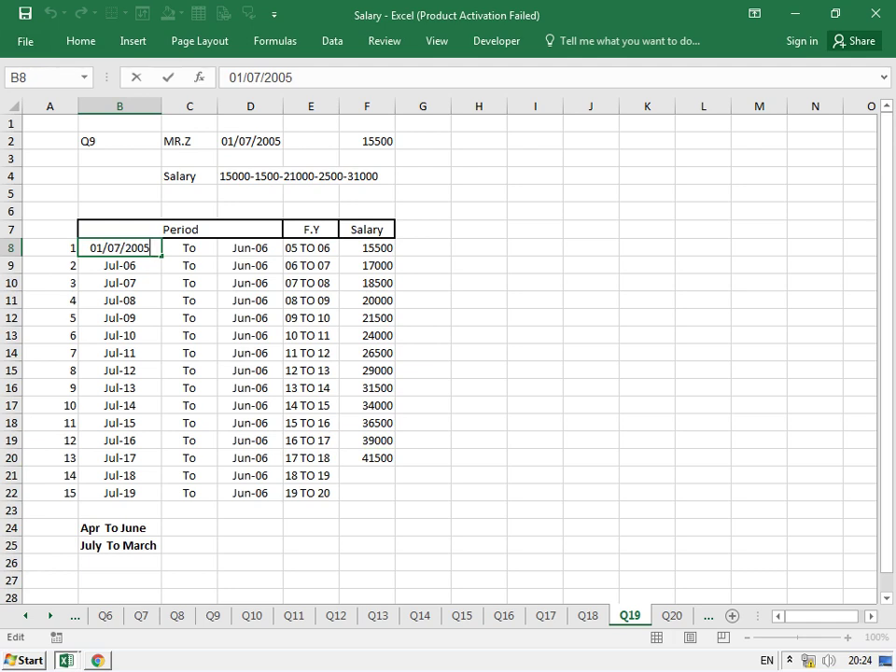
- Change the first period end date in D8 to 30/06/2006
key("Tab")
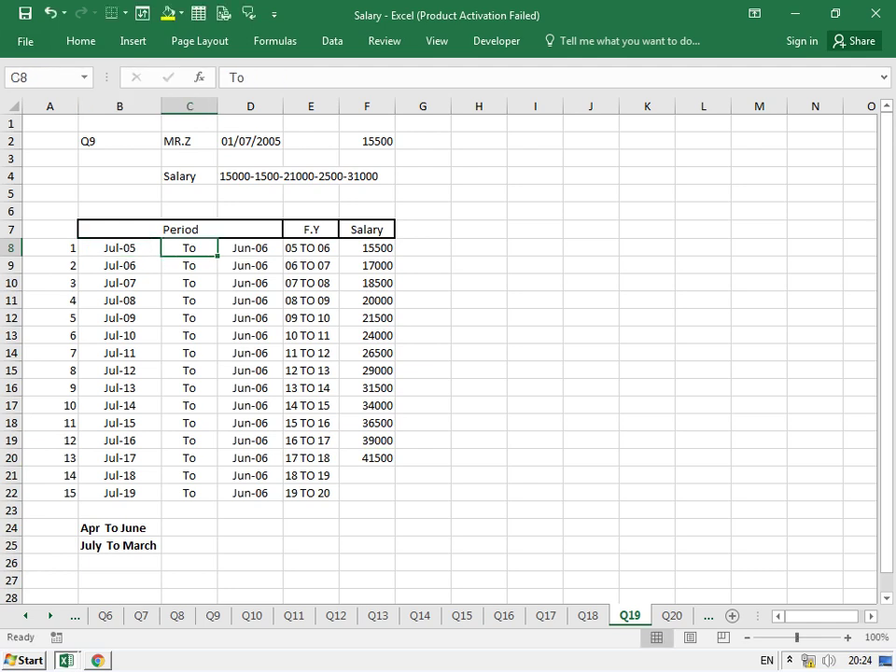
key("Tab")
type("01/06/2006")
key("Left")
key("Left")
key("Left")
key("Left")
key("Left")
key("Left")
key("BackSpace")
key("BackSpace")
type("30")
key("Return")
- Format the Period dates B8:D22 with the custom format DD-MM-YYYY
left_click(250, 247)
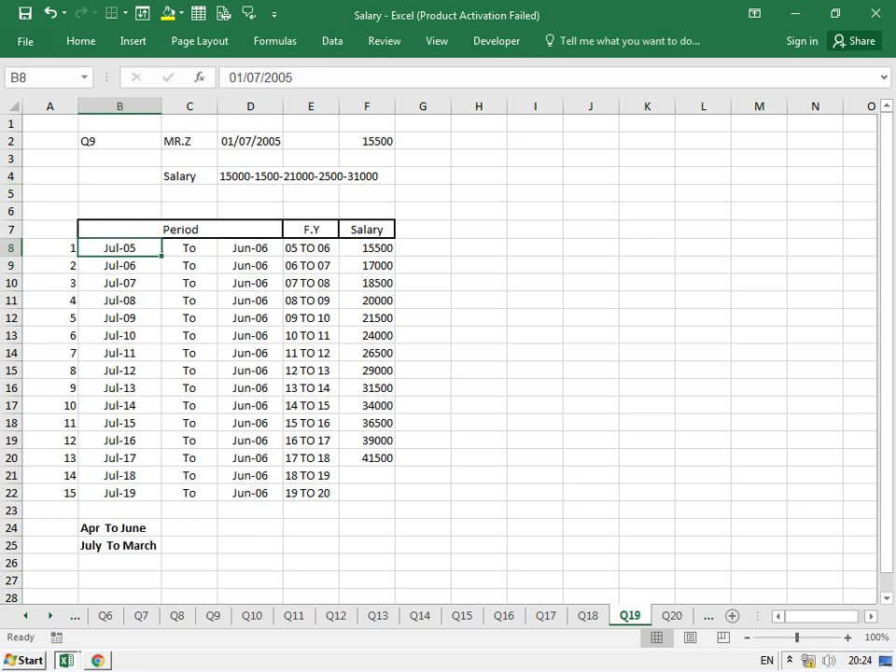
left_click_drag(120, 247, 250, 493)
left_click(81, 41)
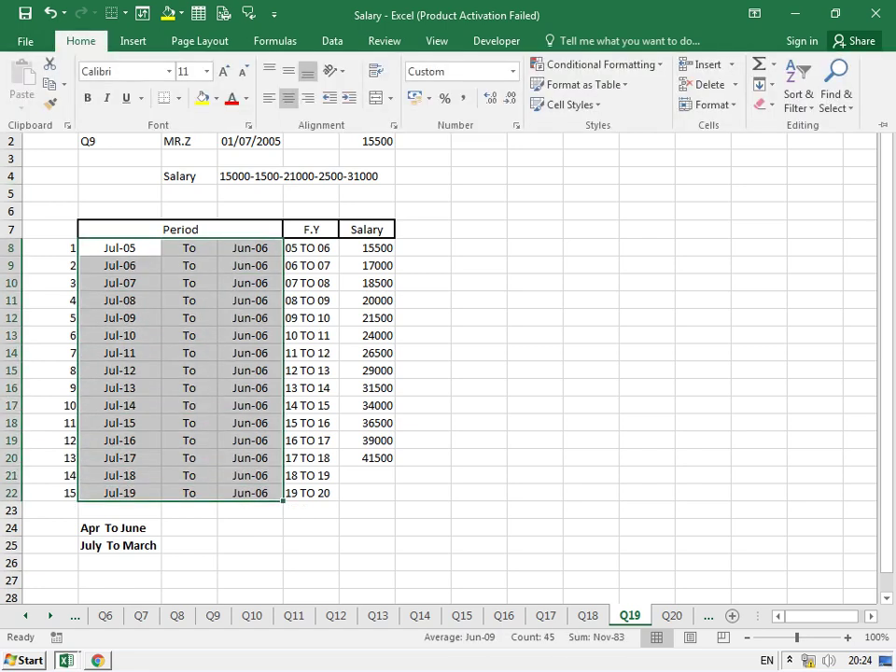
left_click(516, 125)
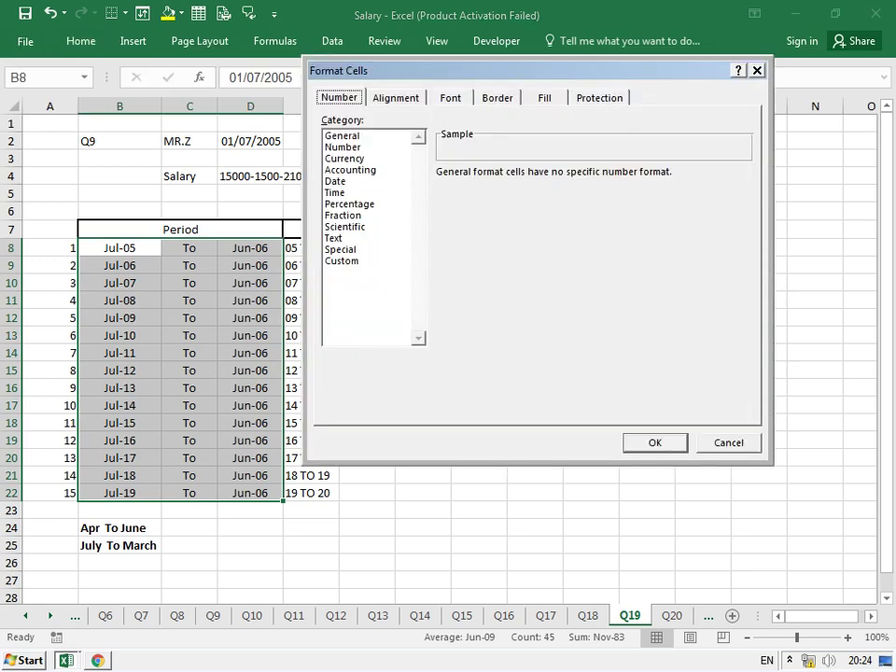
left_click(341, 261)
double_click(458, 187)
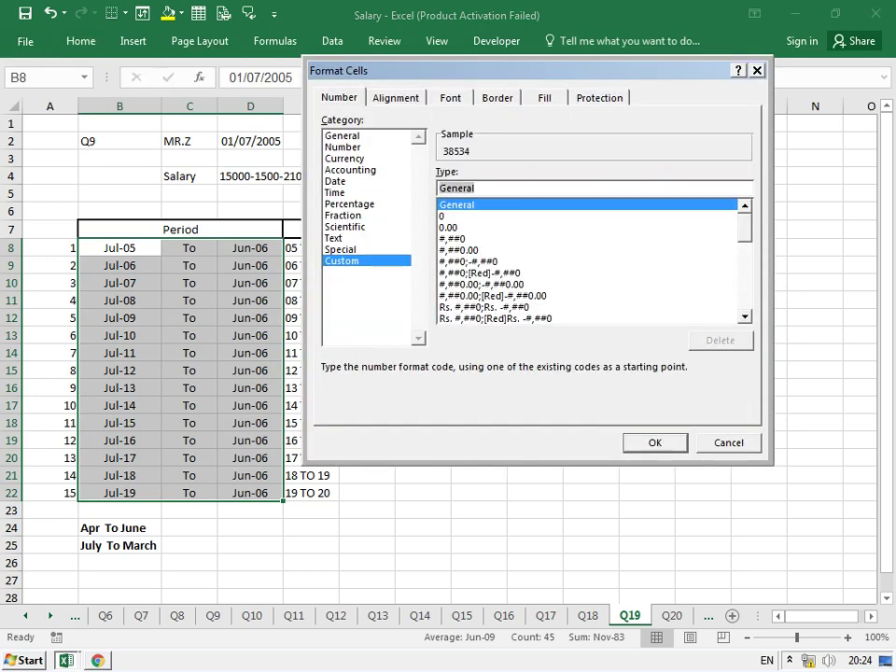
type("DD-MM-YYYY")
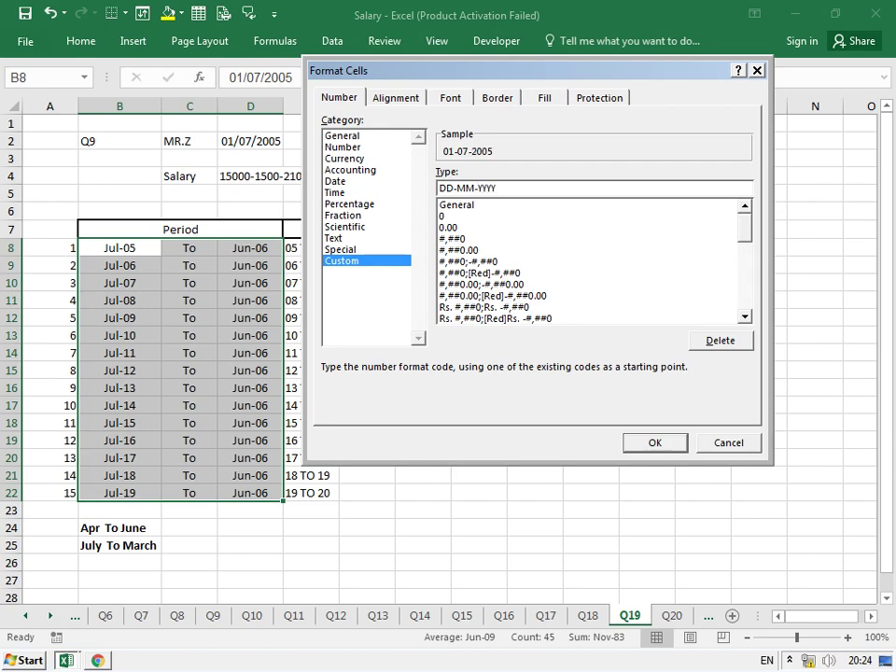
key("Return")
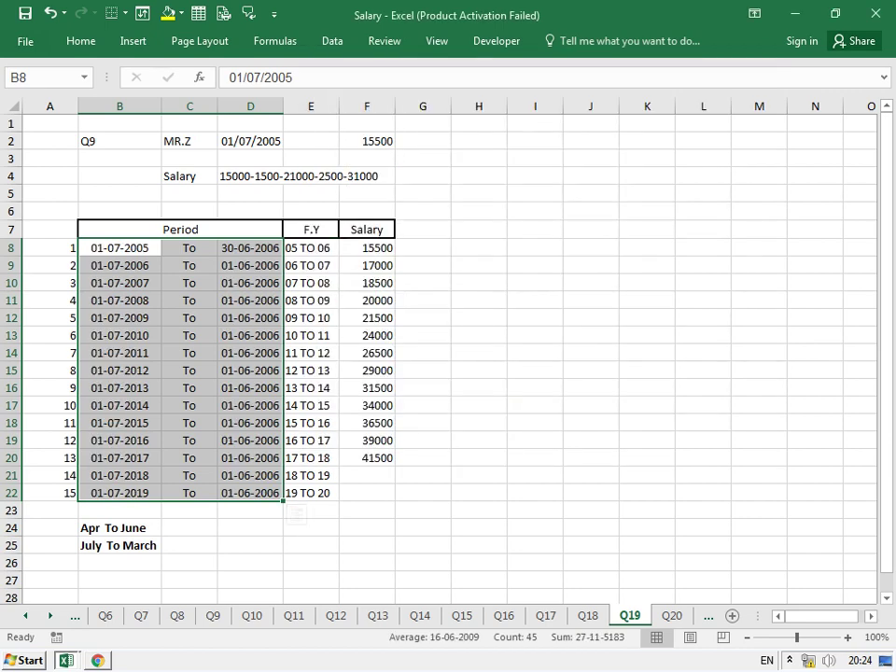
- Review the reformatted end dates in D8:D22 and the Salary column
left_click(250, 248)
left_click_drag(250, 248, 250, 492)
left_click(250, 283)
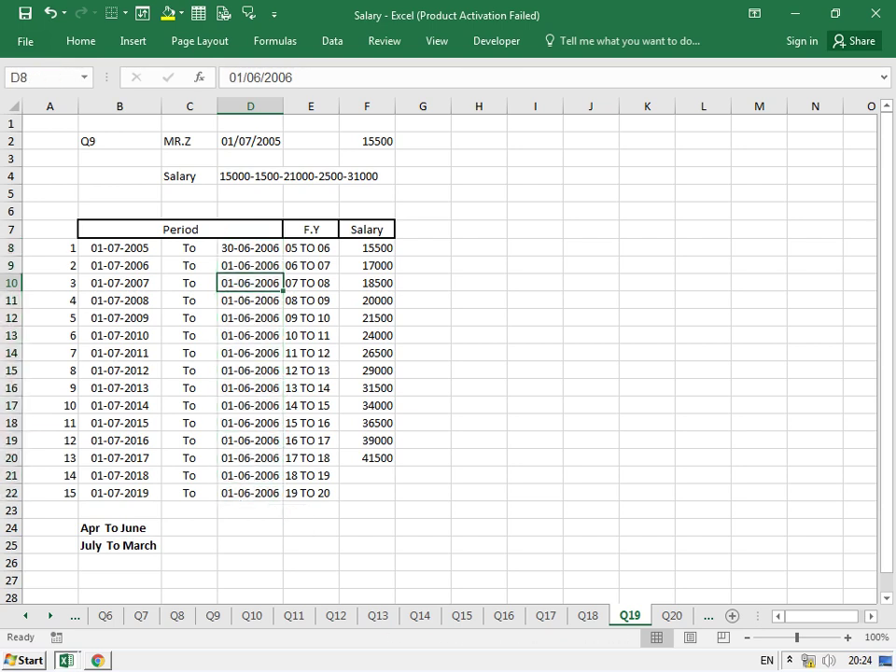
left_click(250, 248)
left_click_drag(250, 247, 250, 492)
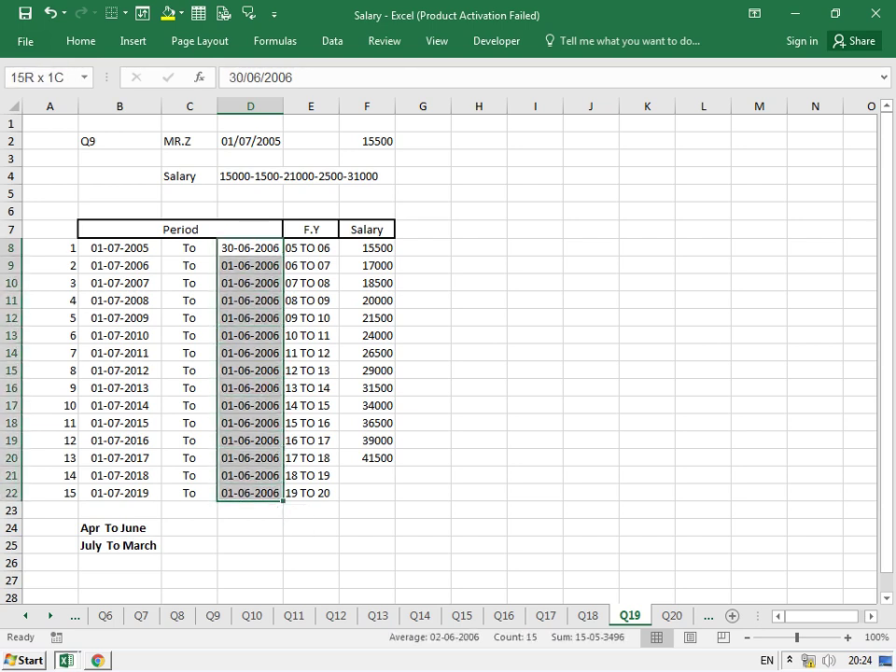
left_click(367, 475)
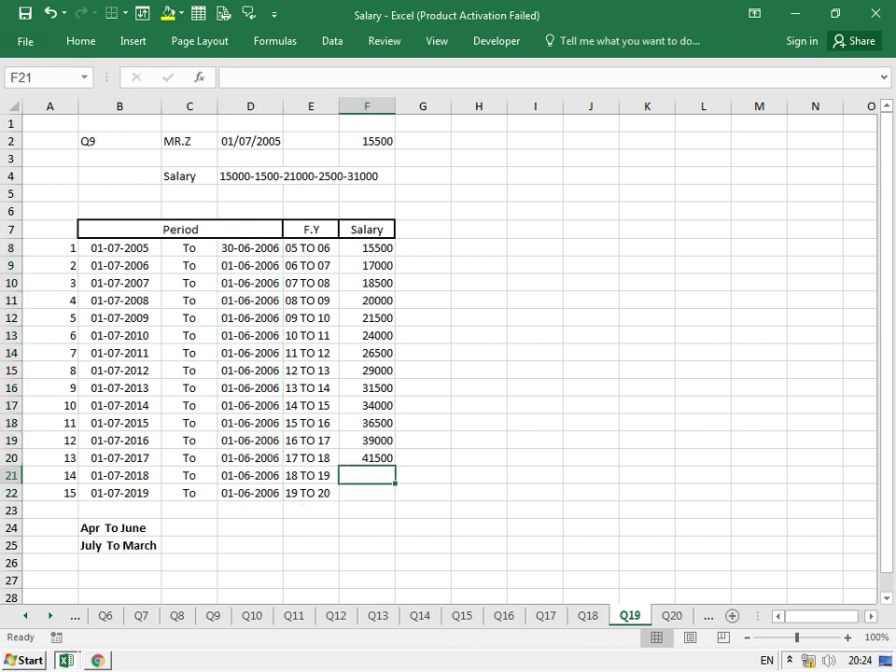
left_click(367, 247)
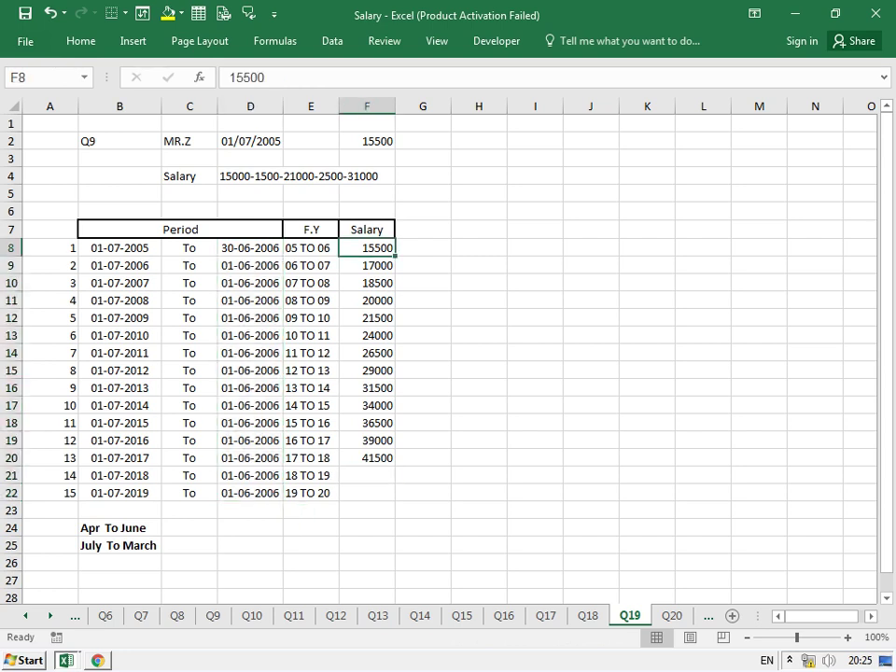
scroll(449, 355, "down", 4)
scroll(448, 354, "down", 3)
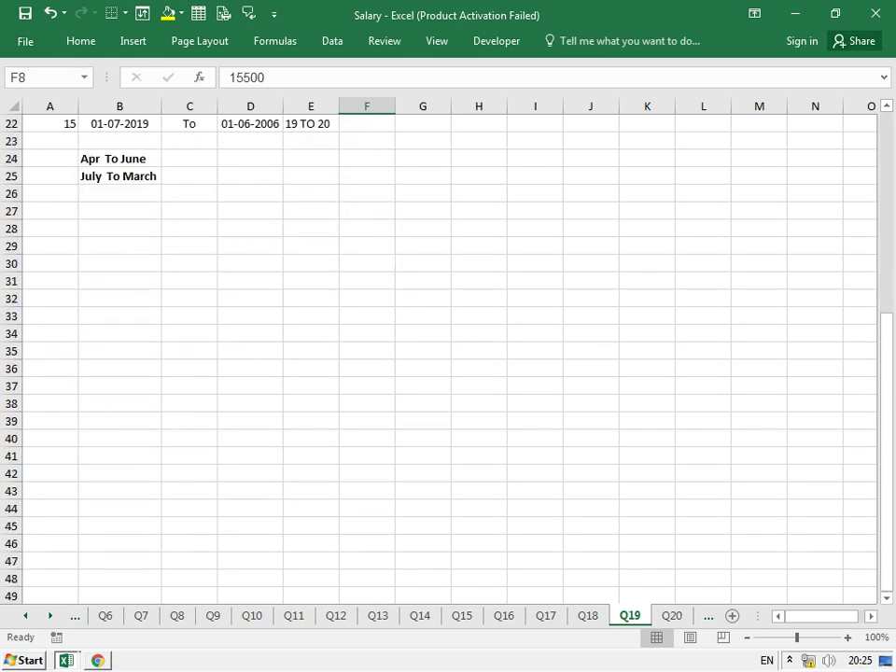
scroll(448, 355, "up", 7)
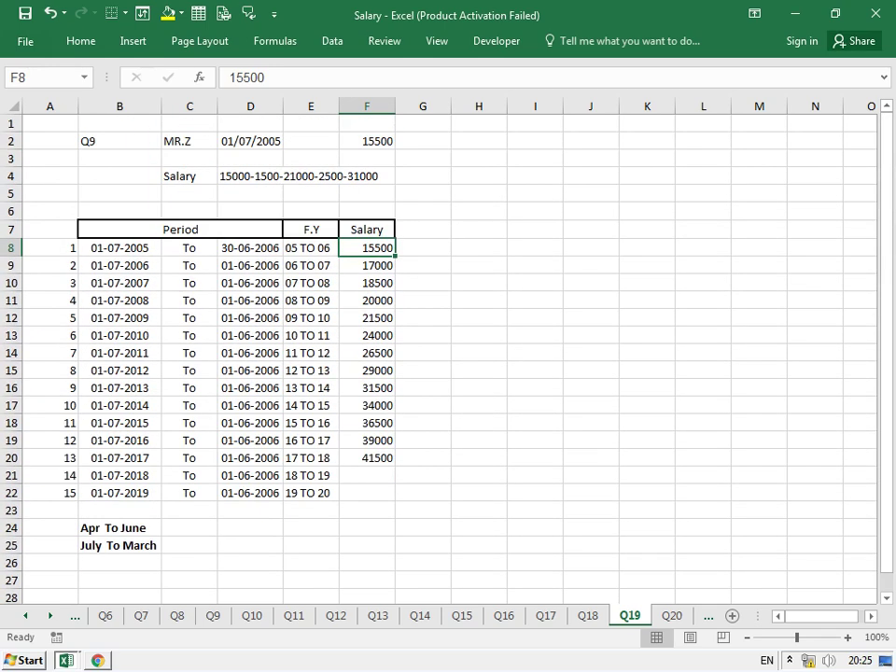
double_click(253, 141)
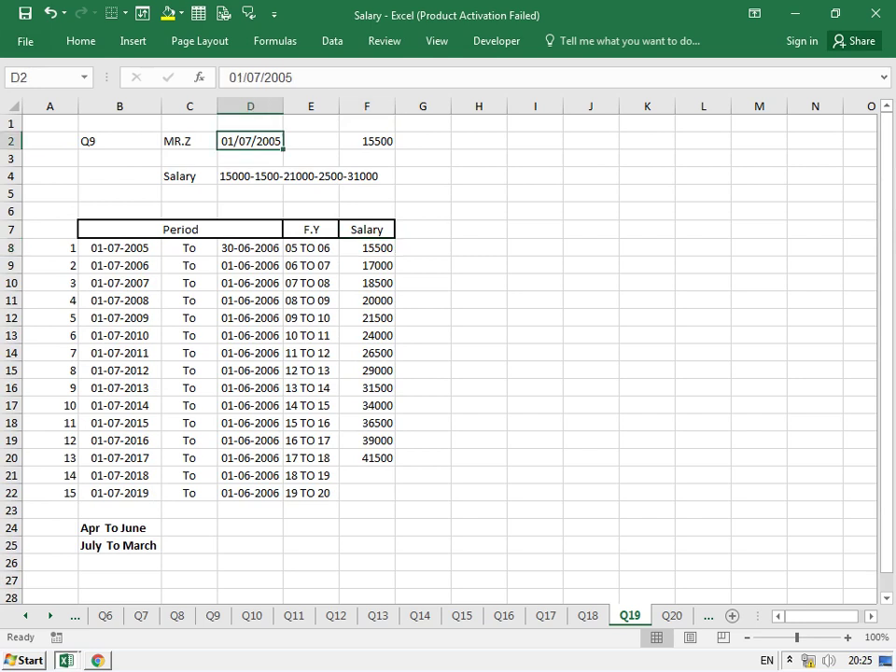
- Change the joining date in D2 to 01/07/2015
key("BackSpace")
type("1")
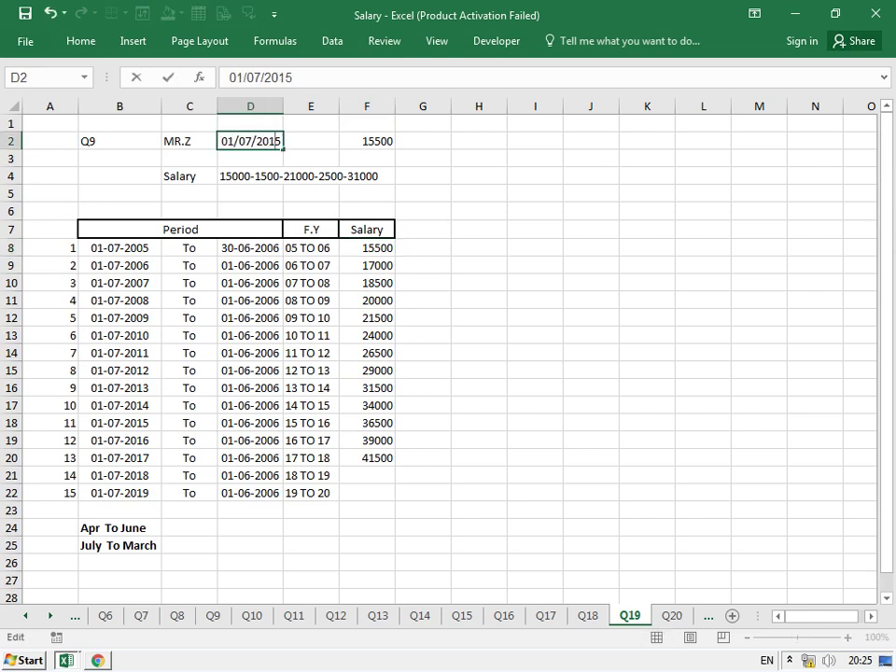
key("Return")
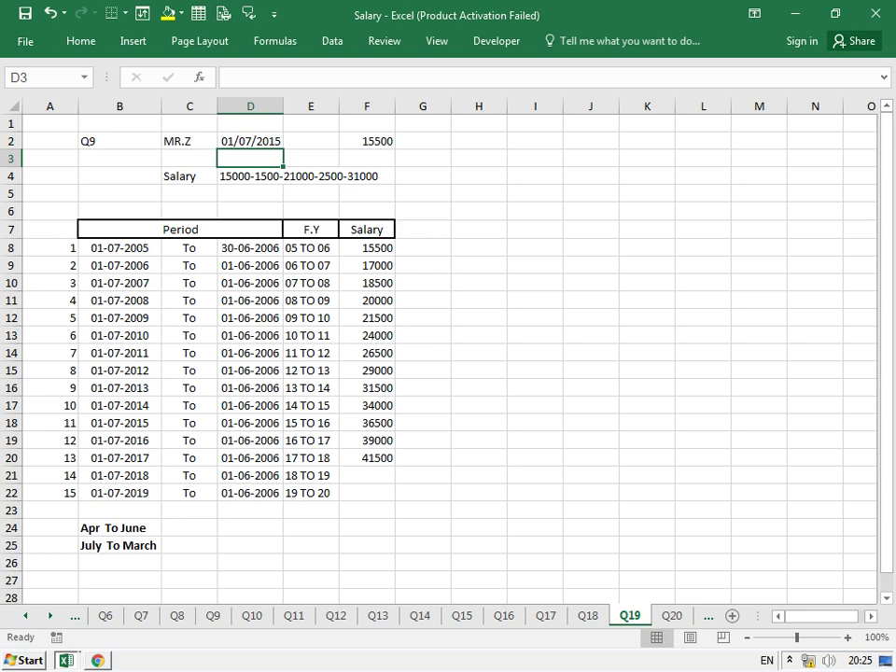
- Delete the rows for entries 1–10 and clear the resulting #REF! salaries at the top of column F
left_click(10, 248)
key("ctrl+minus")
key("ctrl+minus")
key("ctrl+minus")
key("ctrl+minus")
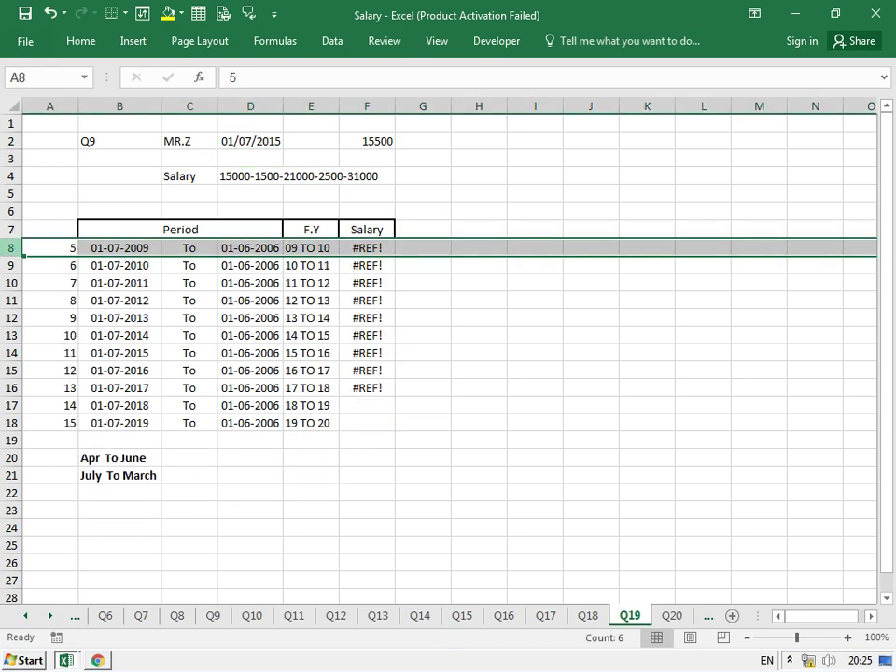
key("ctrl+minus")
key("ctrl+minus")
key("ctrl+minus")
key("ctrl+minus")
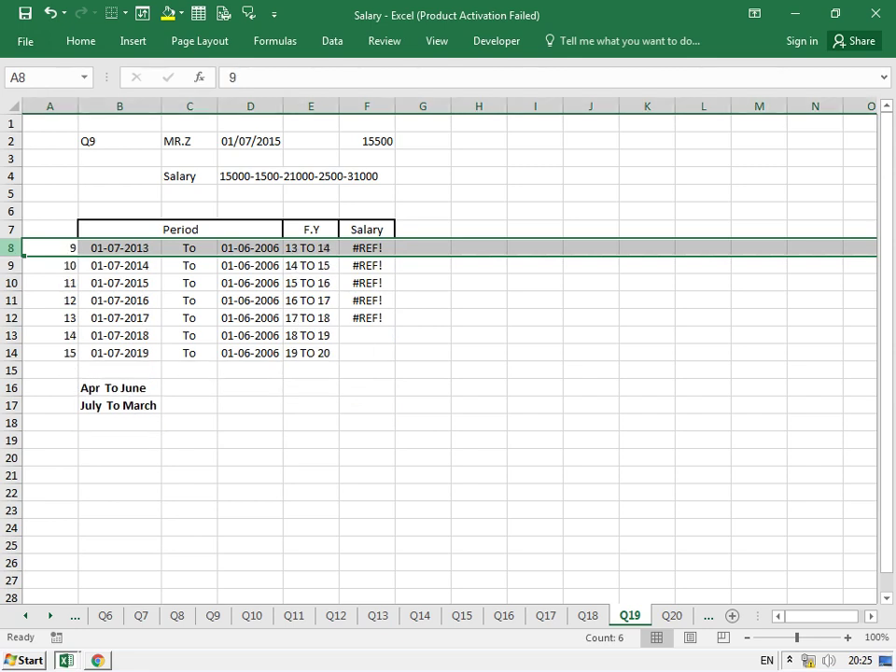
key("ctrl+minus")
key("ctrl+minus")
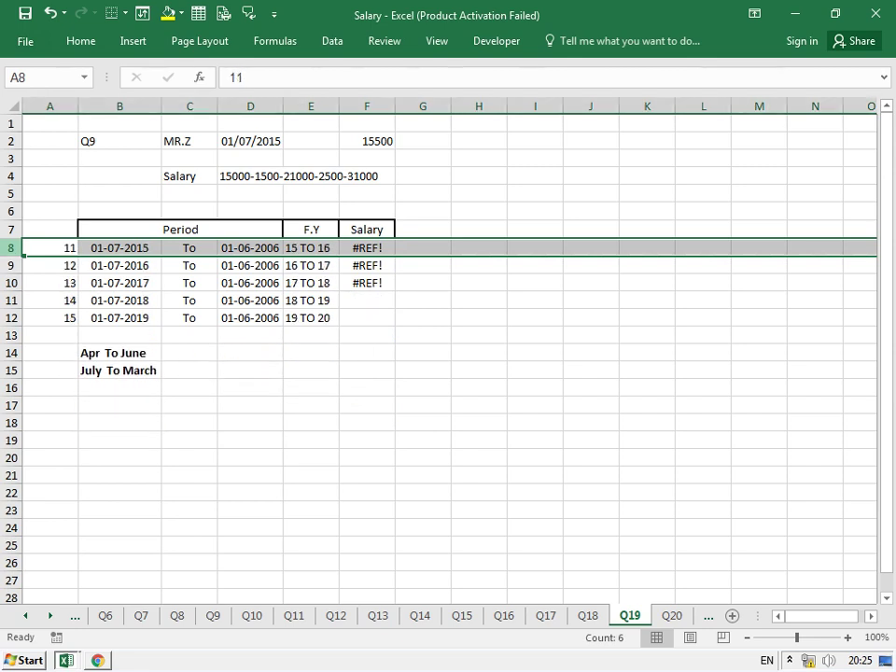
key("Right")
key("Right")
key("Right")
key("Right")
key("Right")
key("shift+Down")
key("shift+Down")
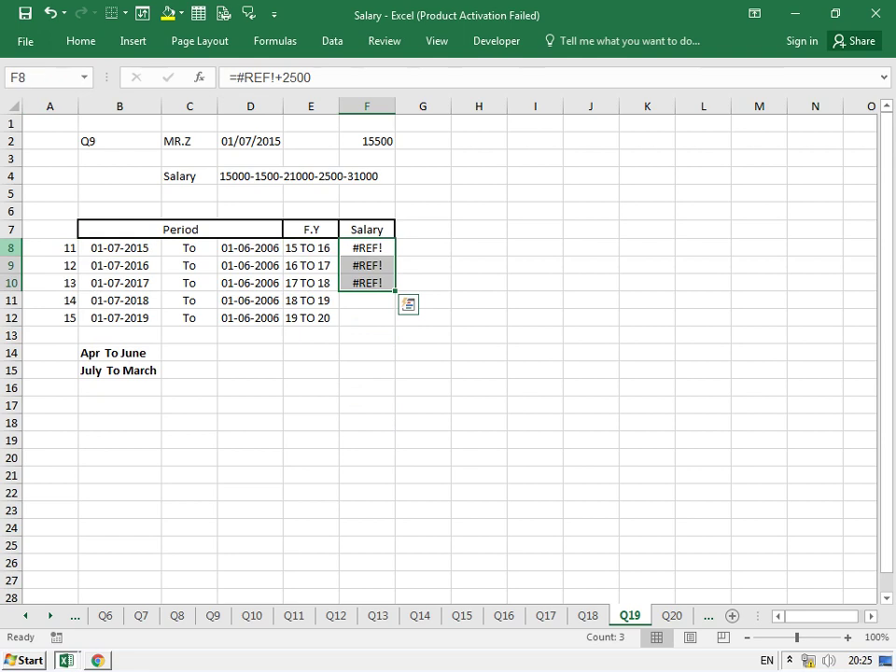
key("Delete")
left_click(367, 247)
- Enter 15500 as the starting salary in F8 and change D8's end date to 30/06/2006
type("15500")
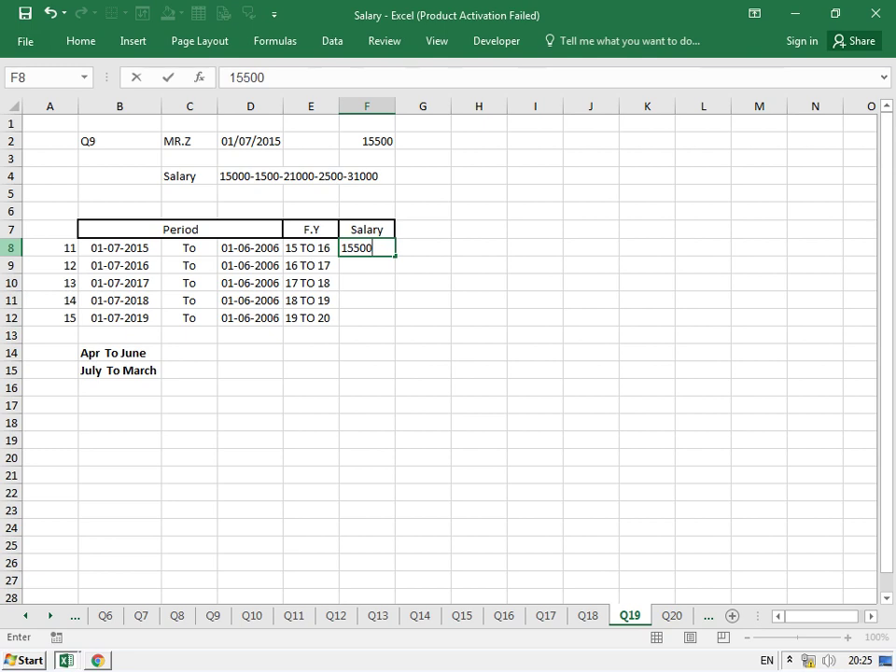
key("Return")
key("Left")
key("Up")
key("Left")
key("F2")
key("Home")
key("Delete")
key("Delete")
type("30")
key("ctrl+Return")
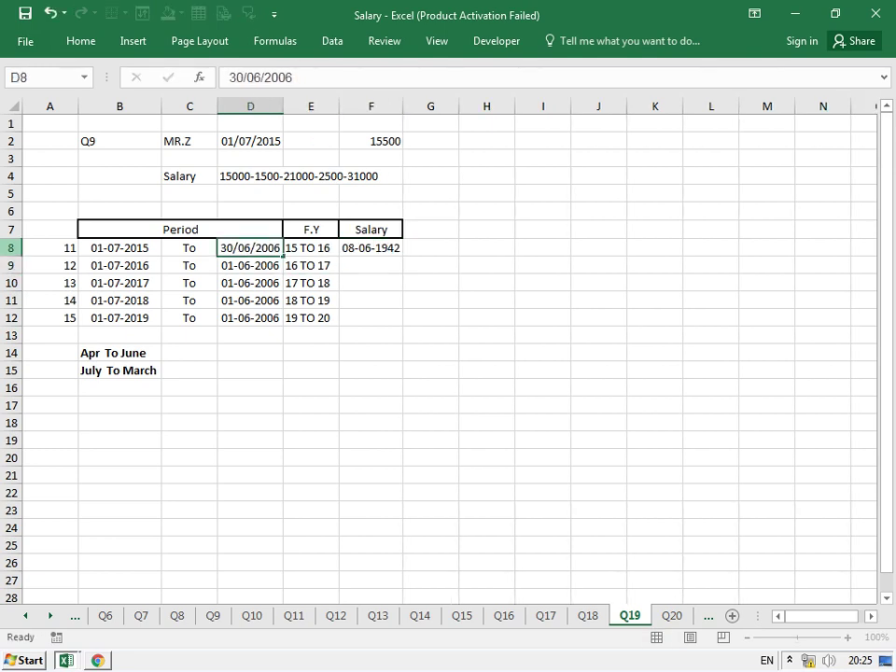
key("Down")
- Change the day in D9's end date to 30, giving 30-06-2006
key("F2")
key("Home")
key("Right")
key("Right")
key("BackSpace")
key("BackSpace")
type("30")
key("Return")
key("Up")
key("Right")
key("Right")
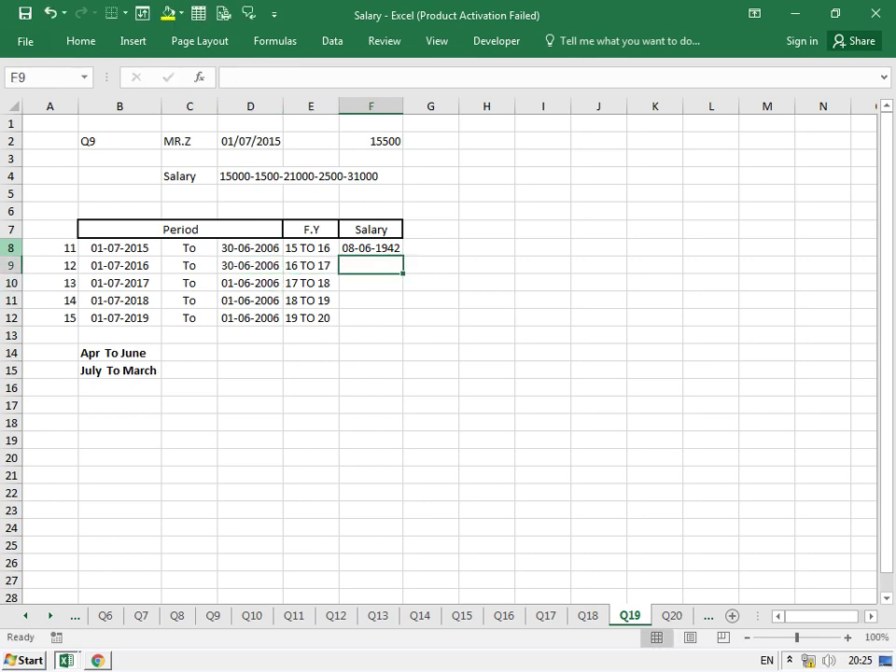
- Show F8 as a plain number and enter =F8+1500 in F9
left_click(371, 248)
key("ctrl+shift+grave")
left_click(371, 265)
type("=")
key("Up")
type("+150")
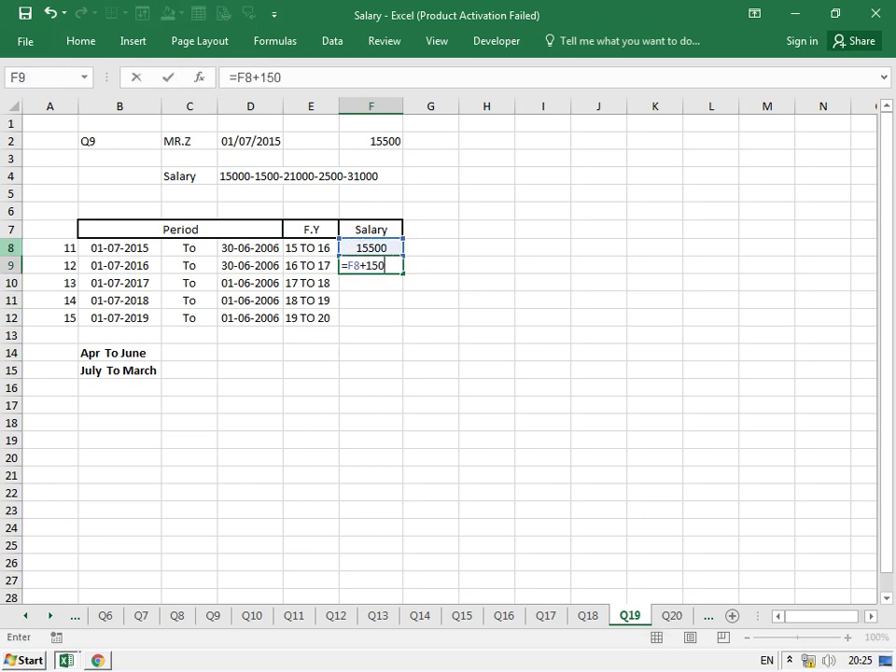
type("0")
key("Return")
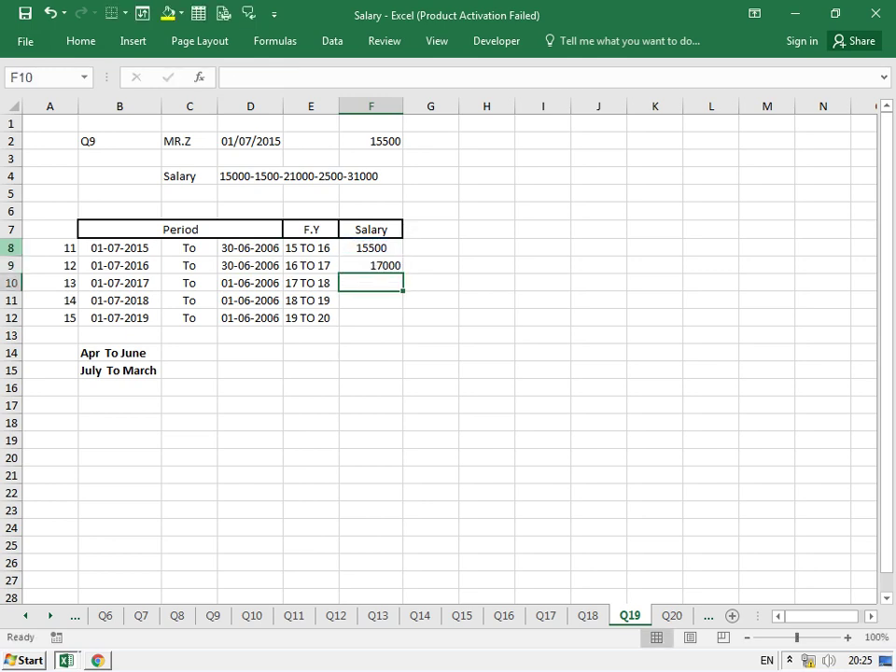
- Correct the starting salary in F8 to 15000
left_click(370, 265)
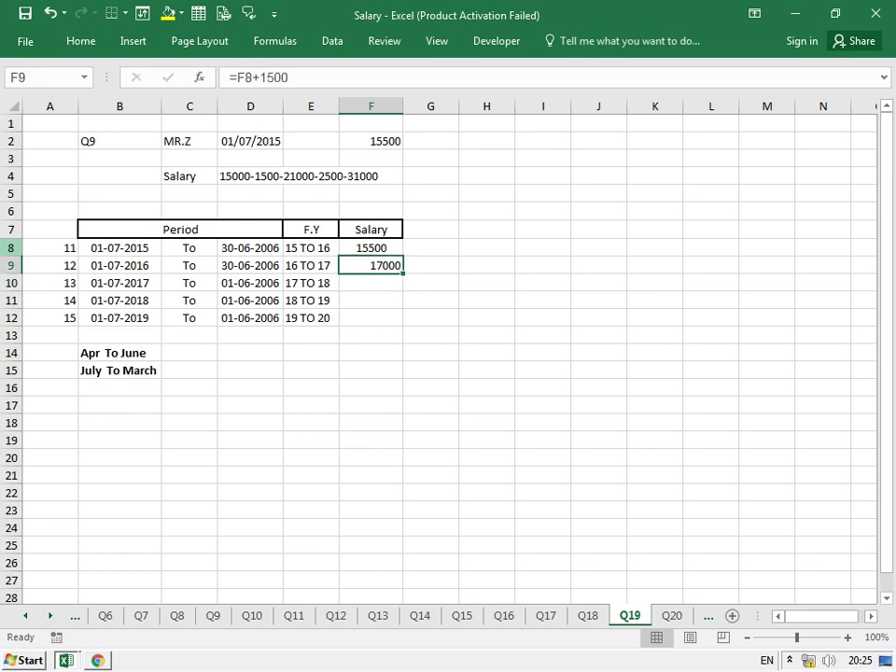
left_click(370, 247)
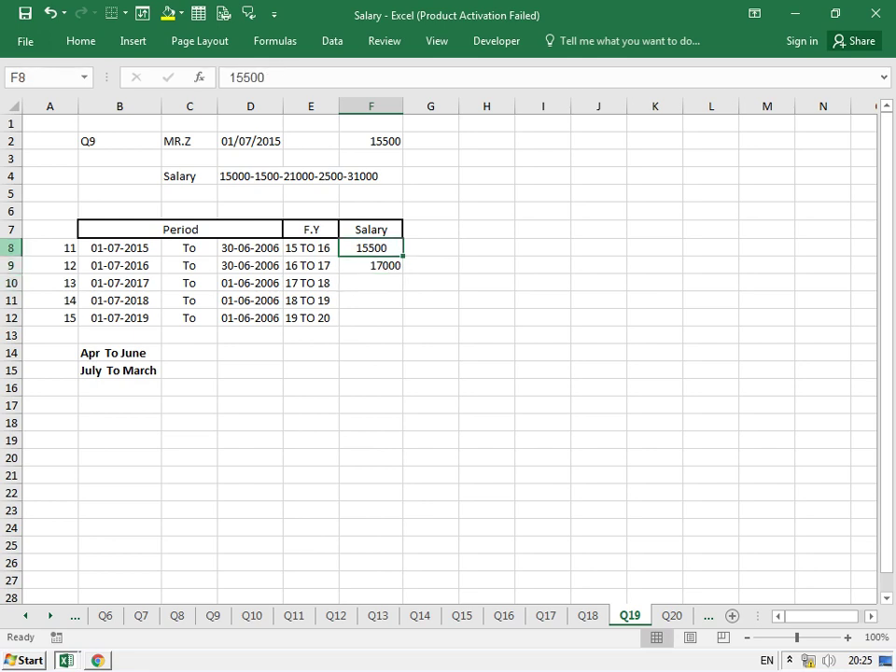
double_click(371, 247)
key("BackSpace")
type("0")
key("Return")
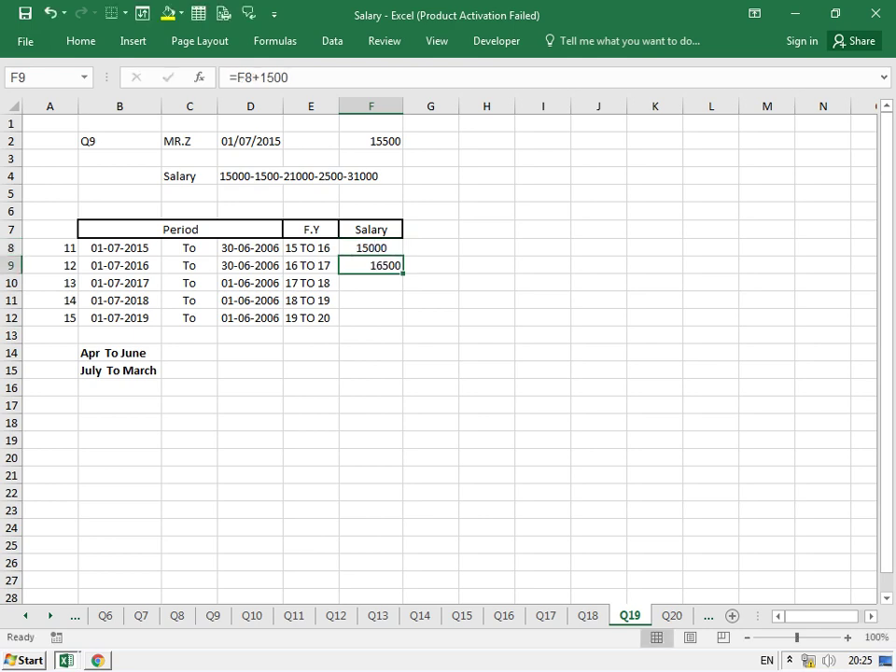
- Fill the +1500 formula down into F10, F11 and F12, reaching 19500 and 21000
key("Down")
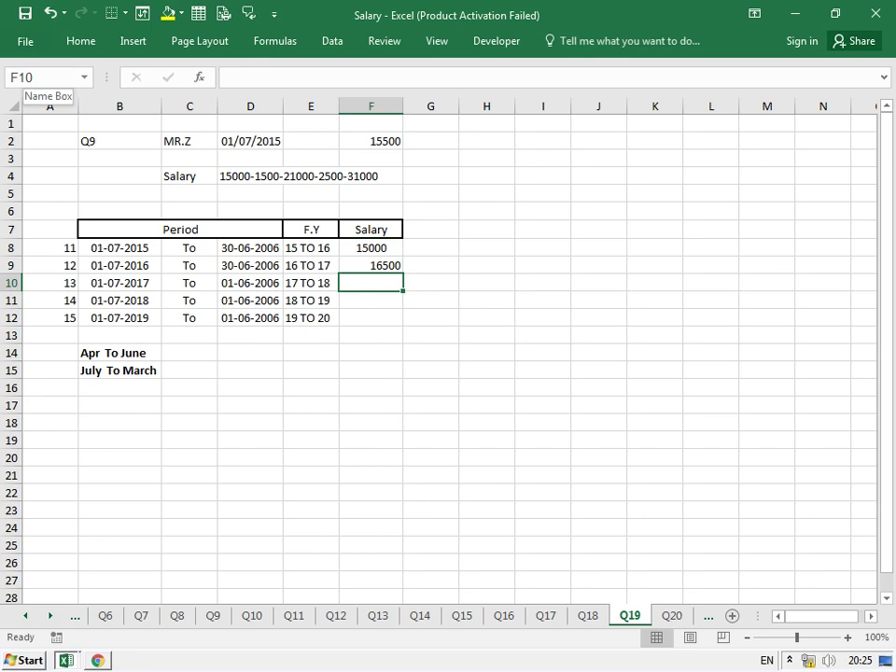
key("Left")
key("Left")
key("Left")
key("Left")
key("Right")
key("Right")
key("Right")
key("Right")
key("ctrl+d")
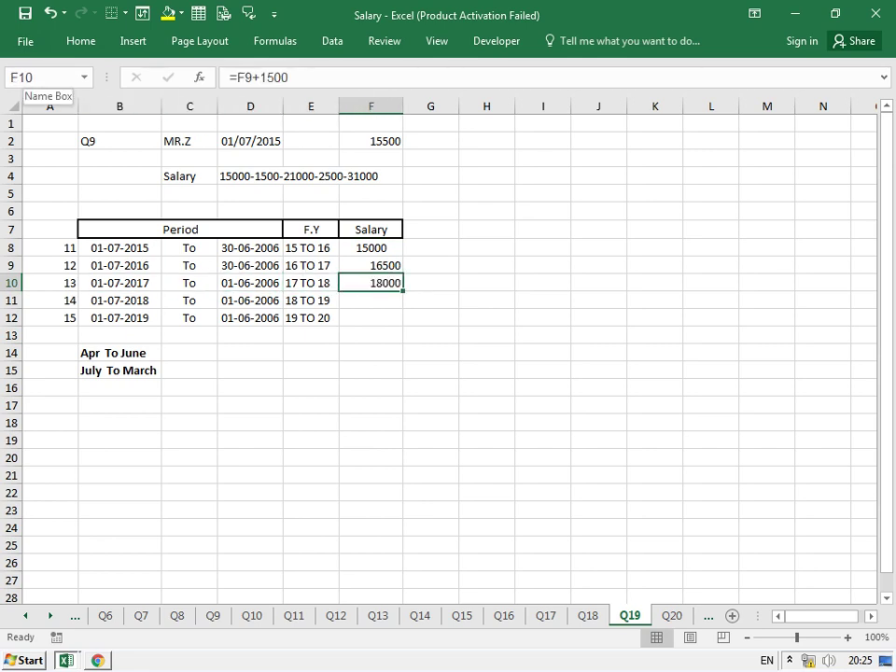
key("Down")
key("alt")
key("Escape")
left_click(311, 300)
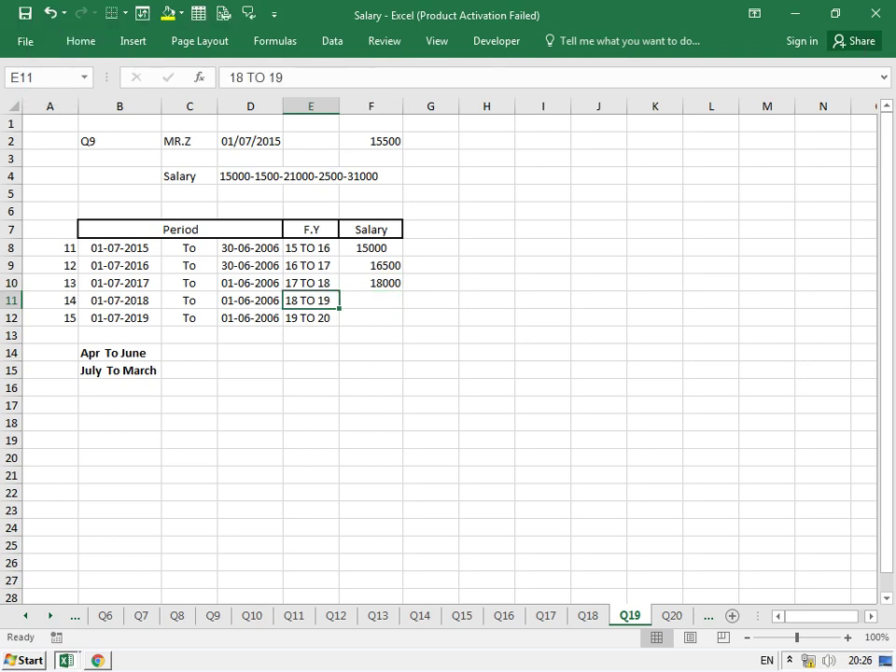
left_click(371, 299)
key("ctrl+d")
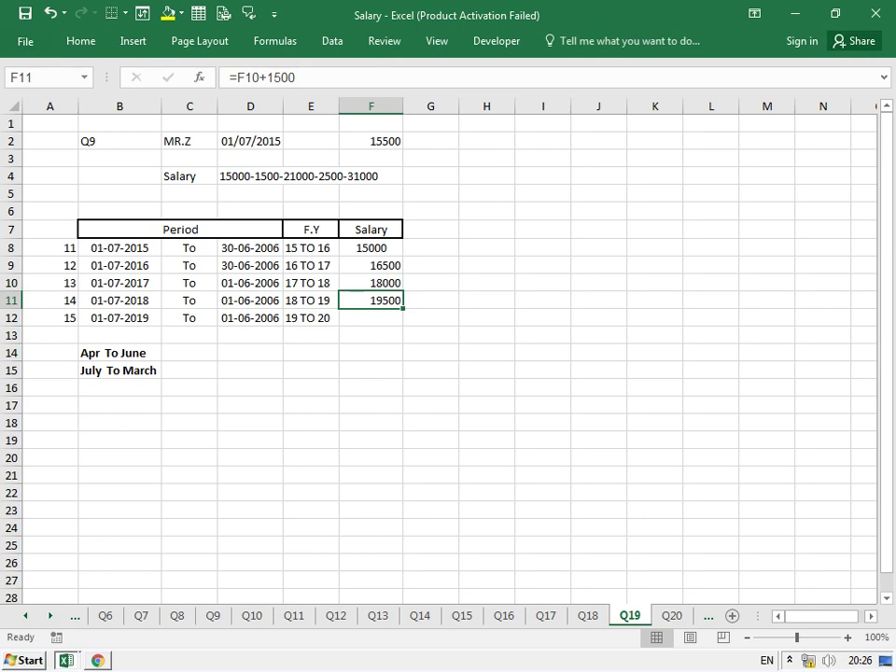
left_click(370, 318)
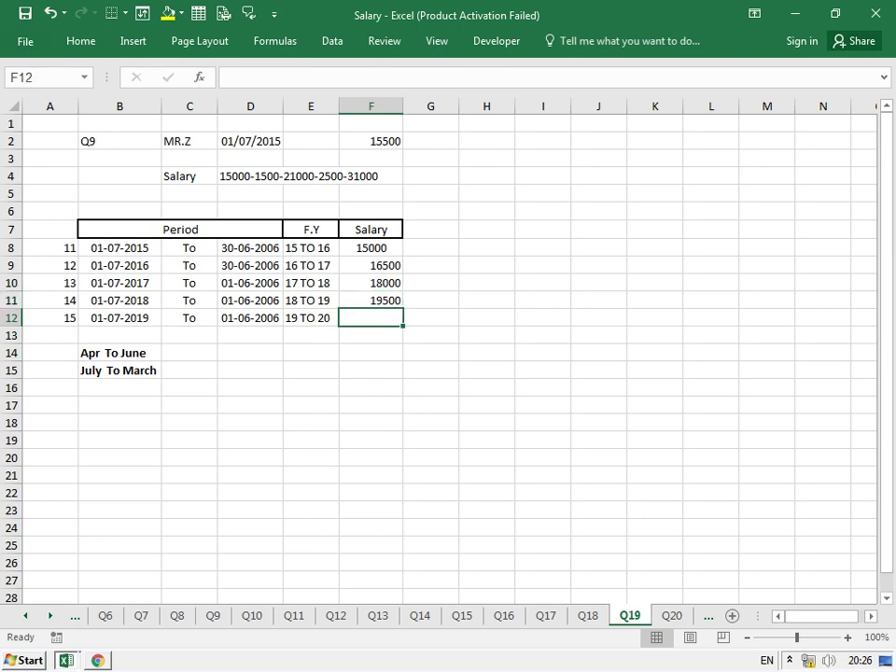
key("ctrl+d")
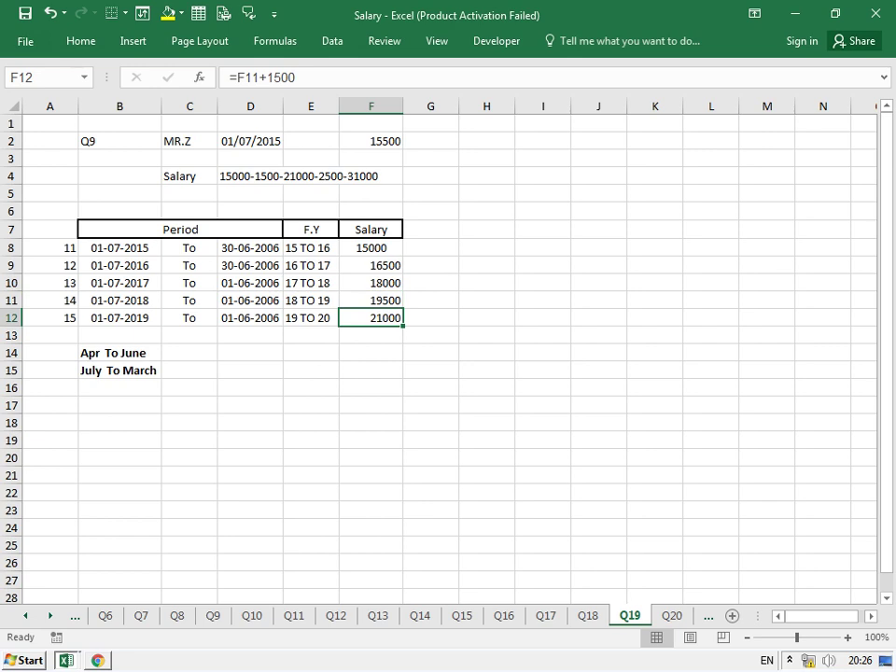
- Start an F.Y label in the cell below the period table
left_click(250, 318)
left_click(190, 335)
type("F")
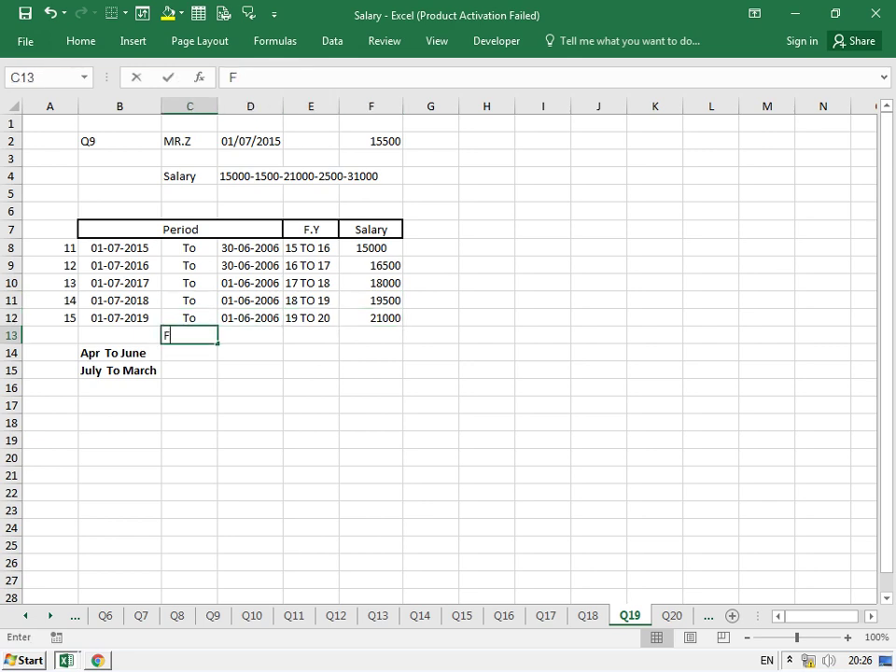
type(".Y")
- Label the year F.Y 18-19 and enter 18000+18000+18000 beside Apr To June
key("Tab")
type("18-19")
key("Return")
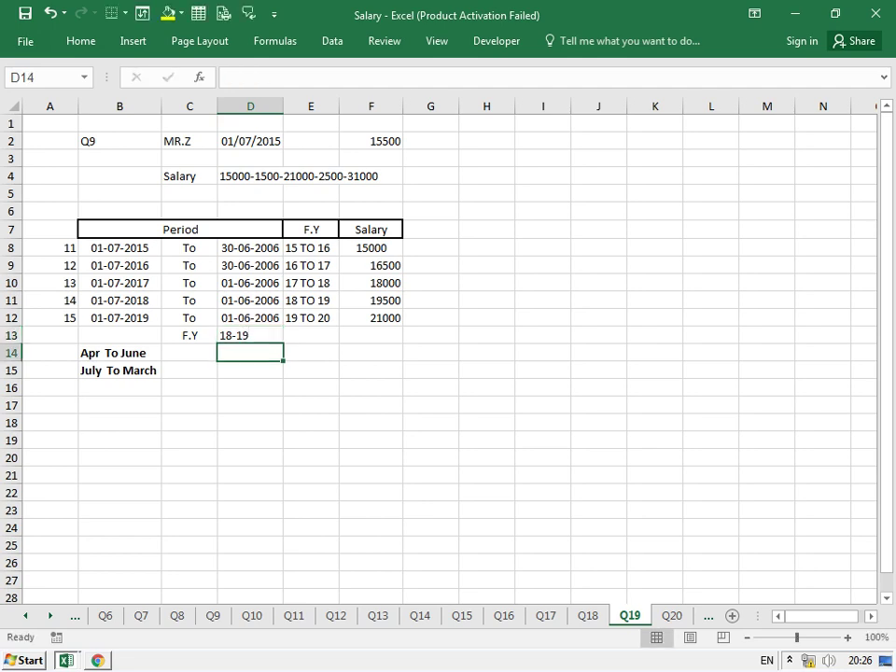
left_click(189, 352)
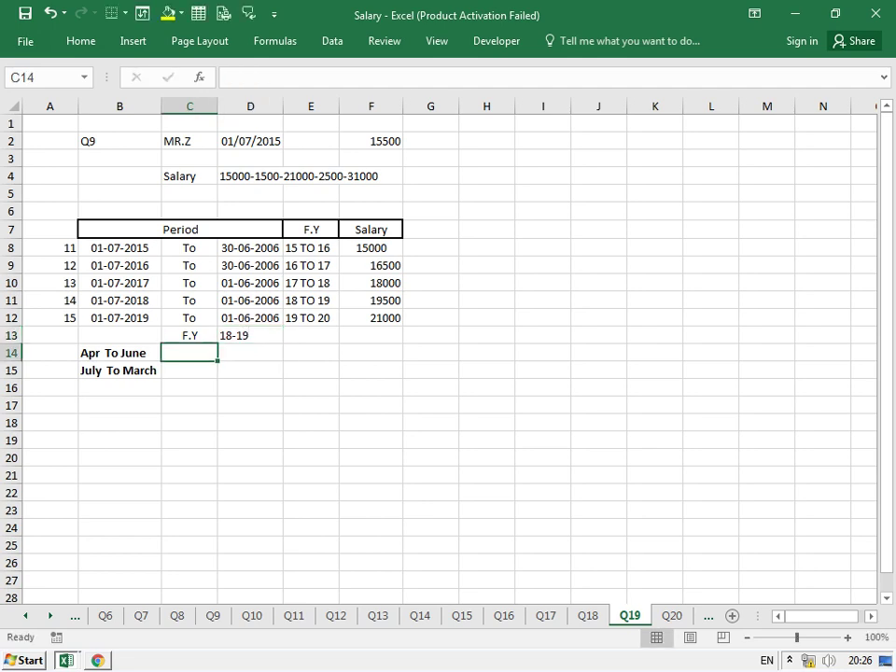
type("=")
key("Escape")
type("16")
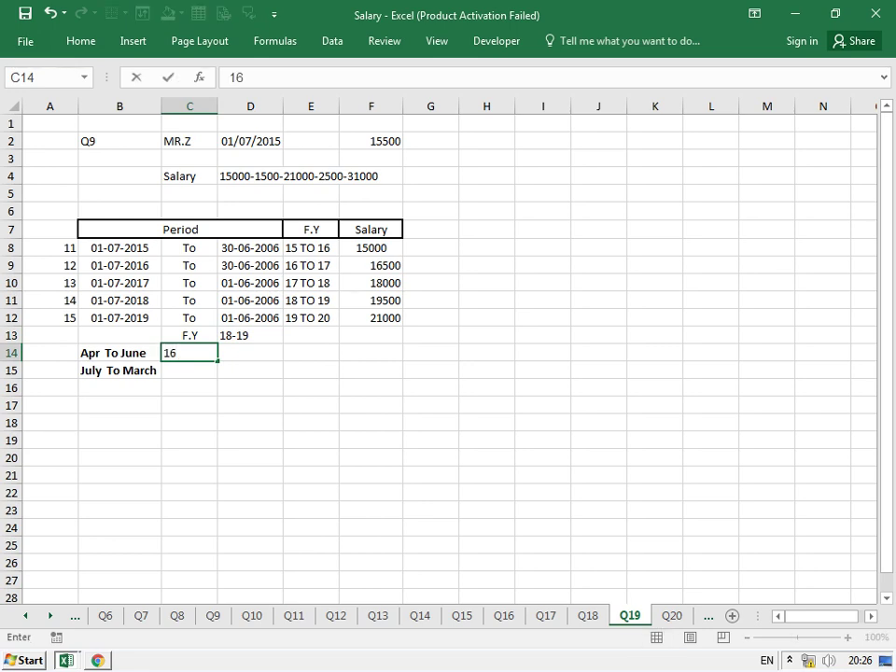
key("BackSpace")
type("8000+18000+")
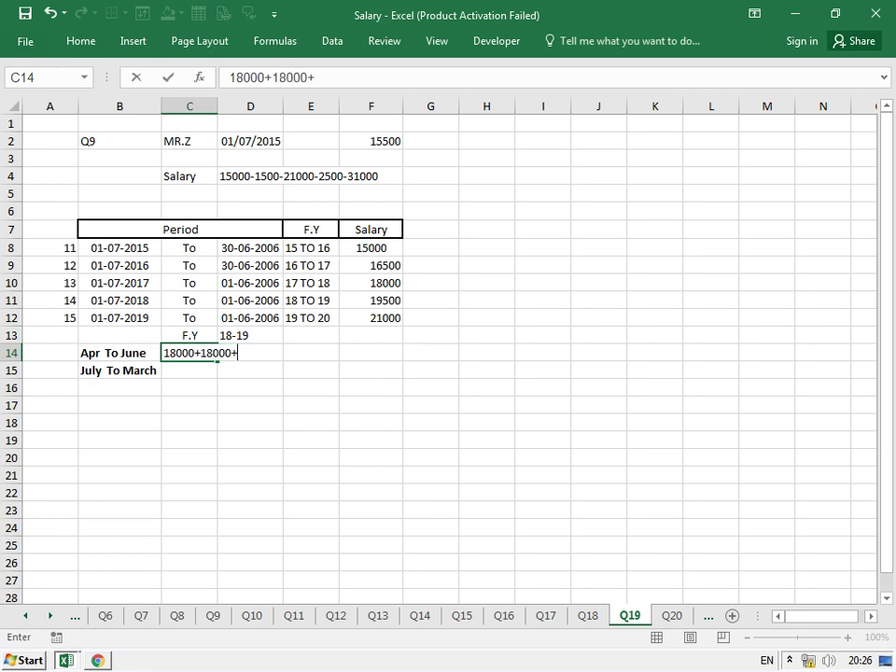
type("18000")
key("Return")
- Enter 54000 for April–June and =9*19500 for July–March, then AutoSum the 229500 total
left_click(250, 353)
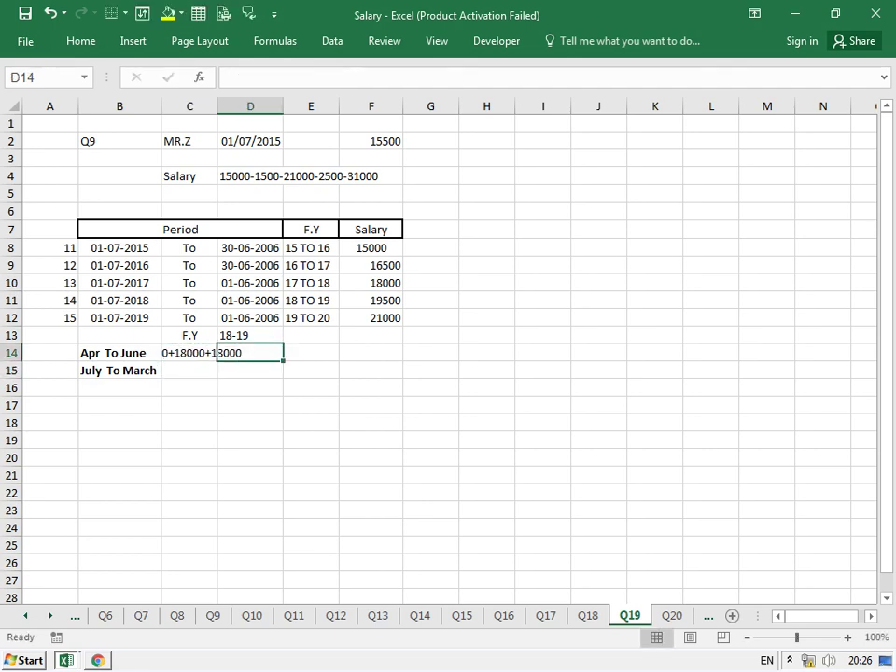
left_click(311, 353)
type("=54000")
key("Return")
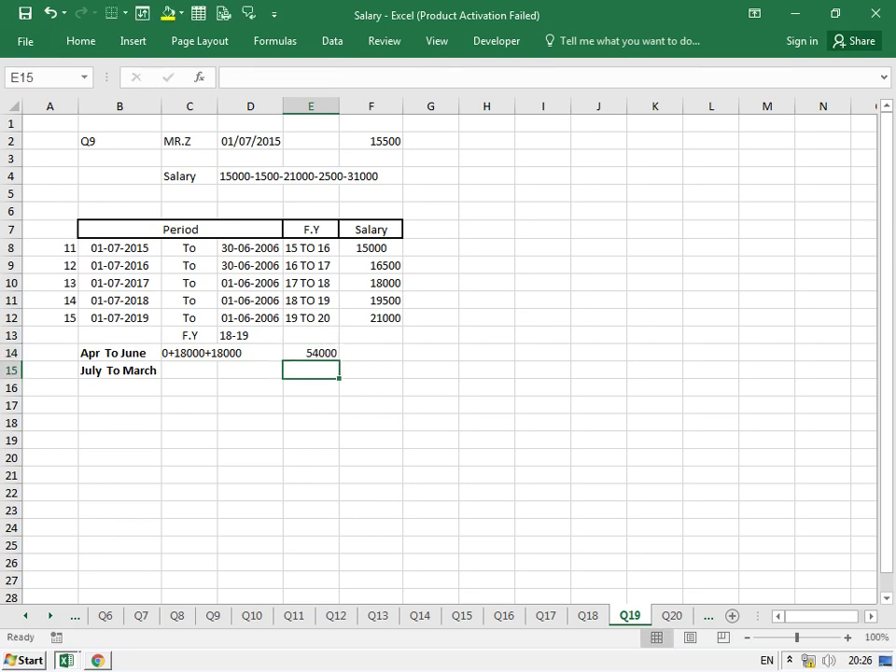
type("=9*")
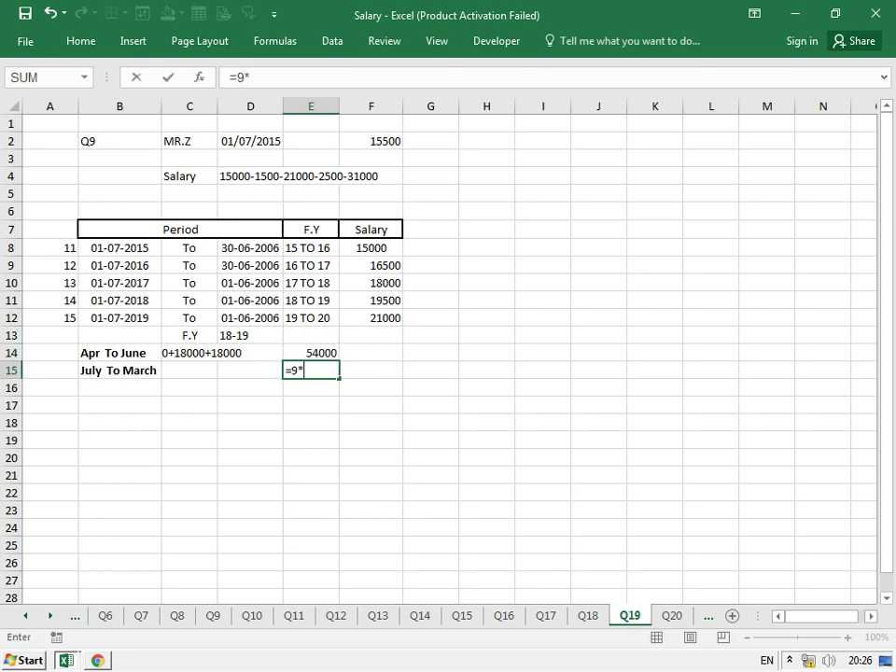
type("19500")
key("Return")
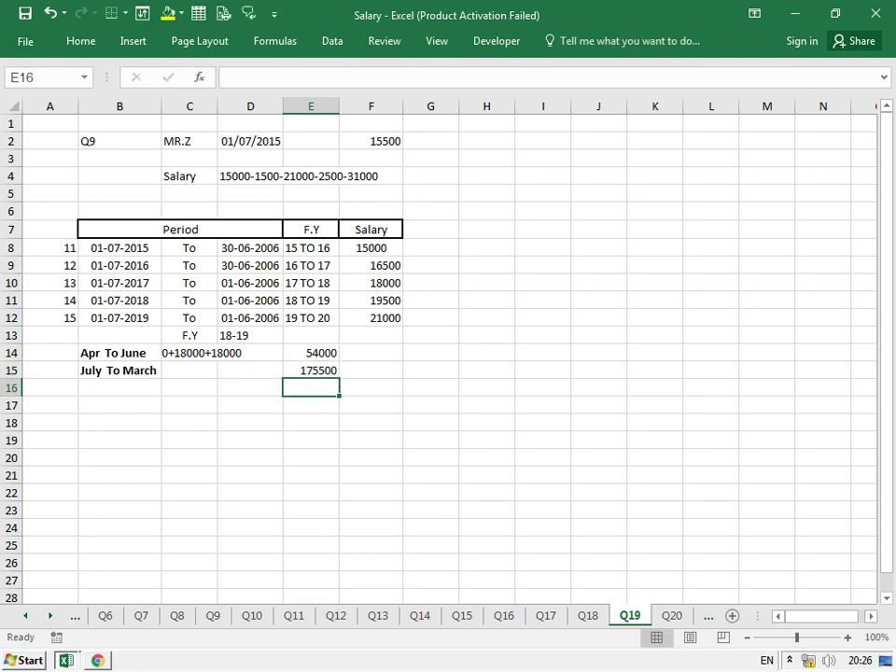
key("alt+equal")
key("Return")
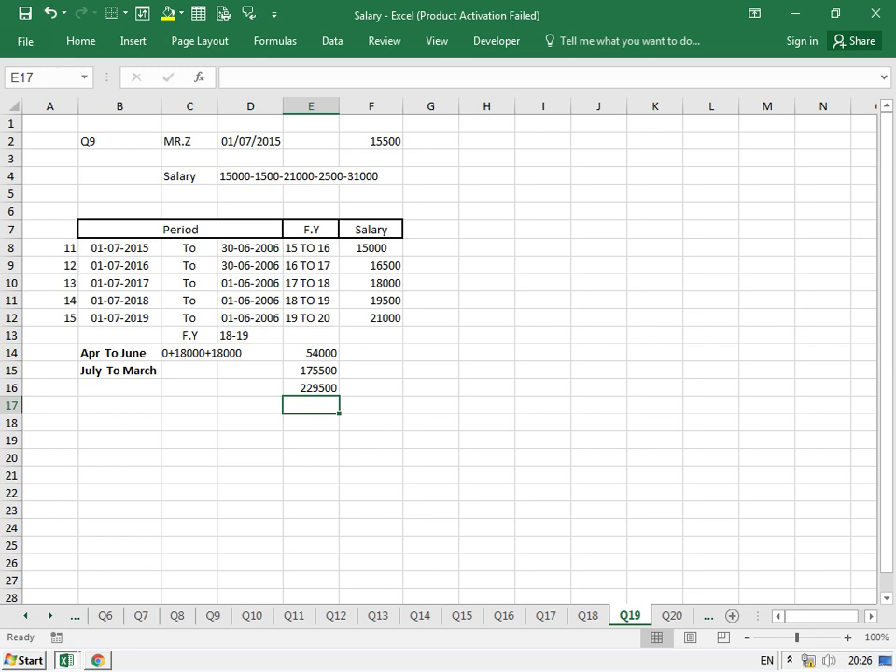
left_click(431, 283)
- Add the APR label and check which cell the 2018-19 salary formula references
type("APR")
key("Return")
left_click(430, 283)
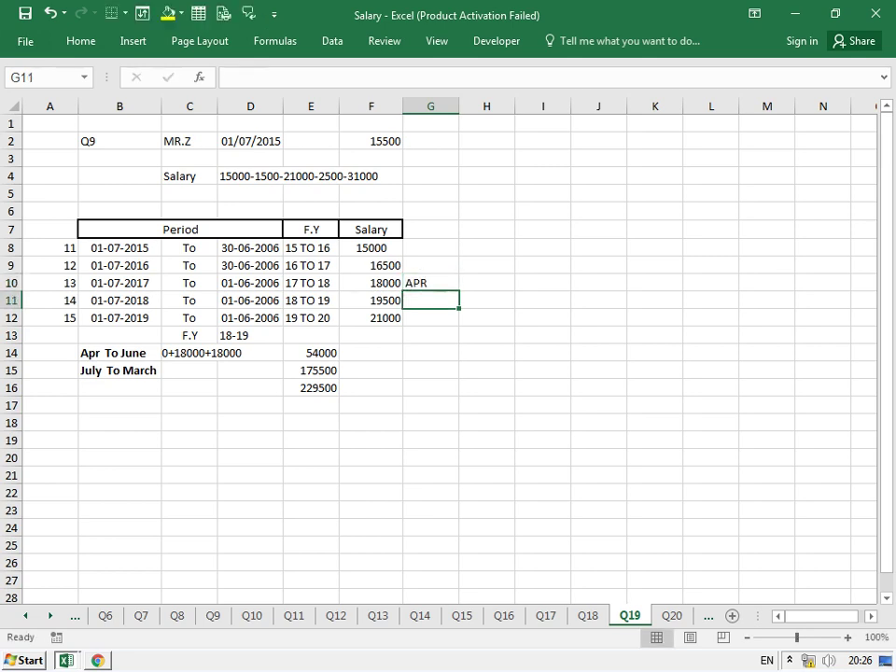
left_click(371, 301)
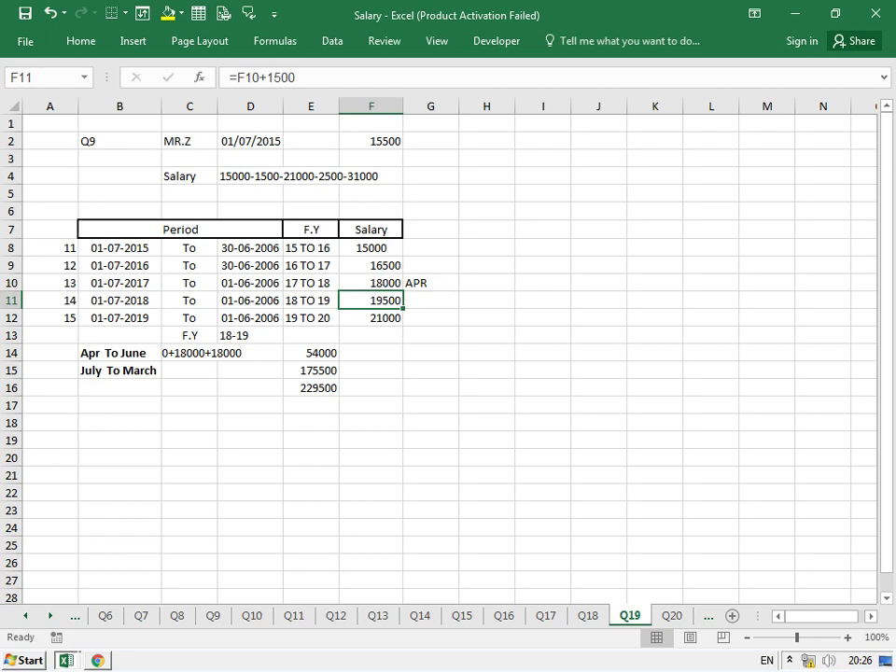
key("F2")
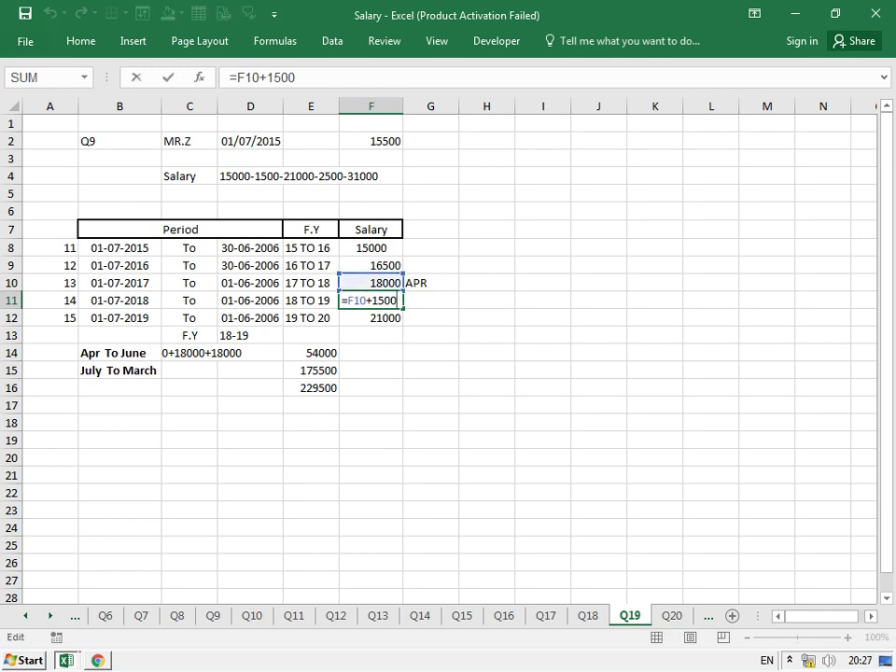
key("ctrl+Return")
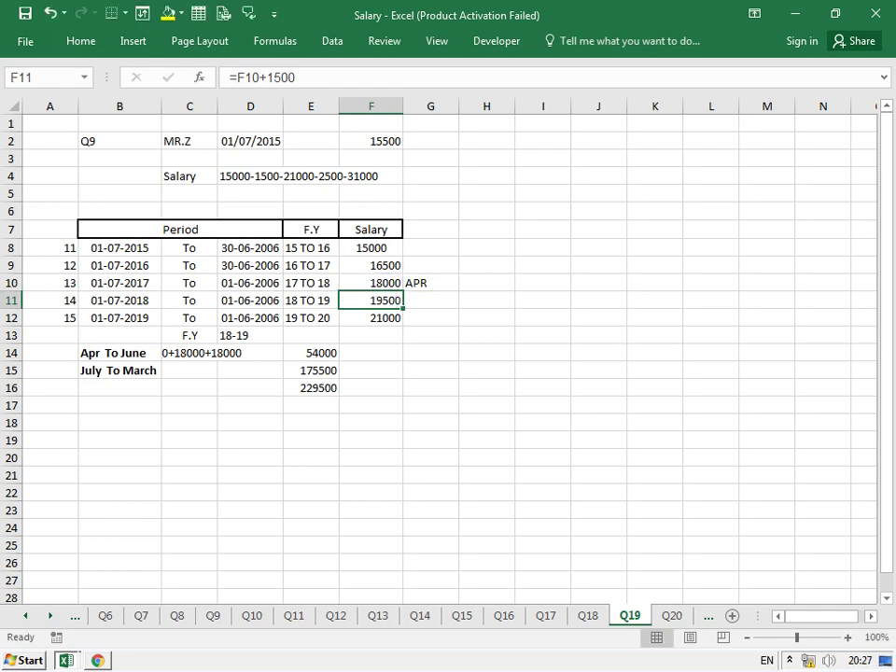
- Enter 18000 as April's salary, correcting the mistyped 1800
left_click(431, 282)
left_click(486, 283)
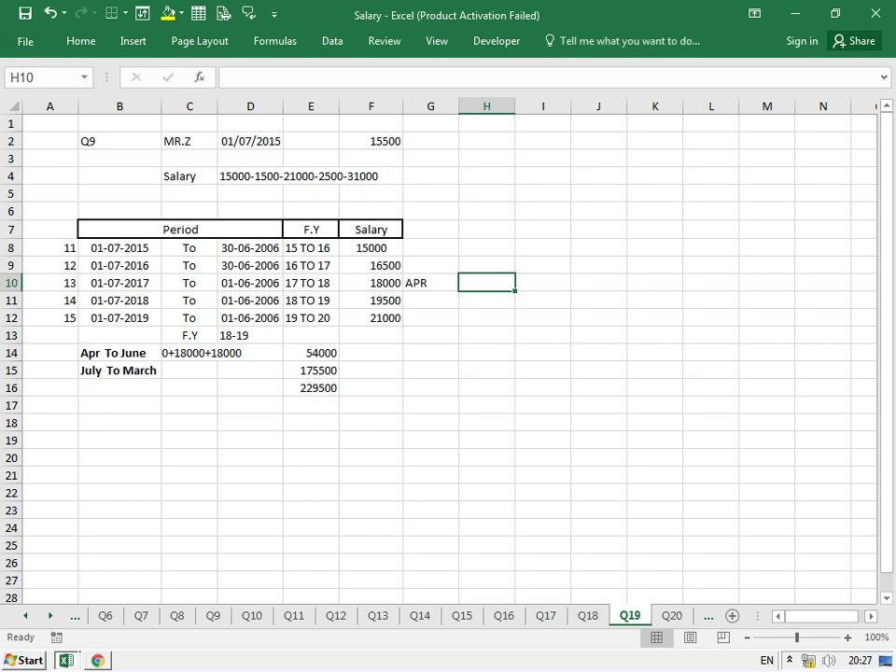
type("1800")
key("Return")
left_click(430, 300)
left_click(487, 283)
type("18000")
key("Return")
- Add the MAY and JUN labels with their salary amounts
left_click(430, 299)
type("MAY")
key("Return")
left_click(486, 300)
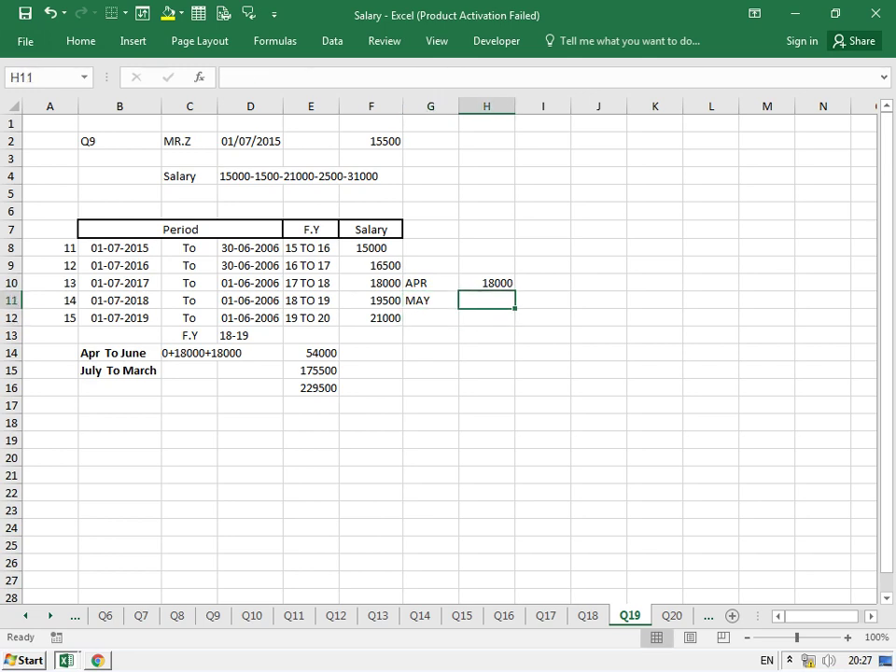
type("1800")
left_click(431, 317)
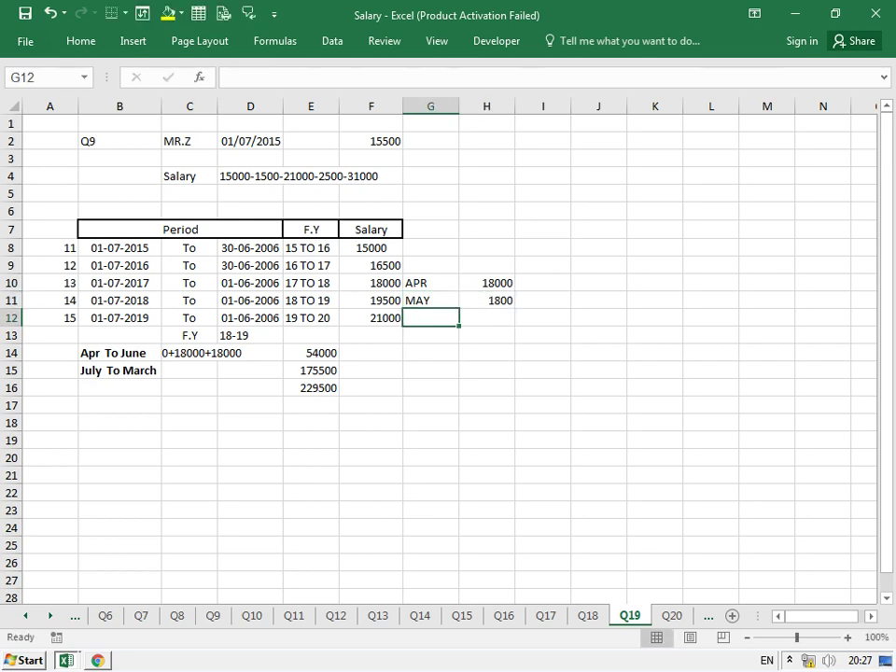
type("JUN")
key("Return")
left_click(486, 317)
type("1800")
key("Return")
- Add the JUL label and correct May's and June's salaries to 18000
left_click(430, 335)
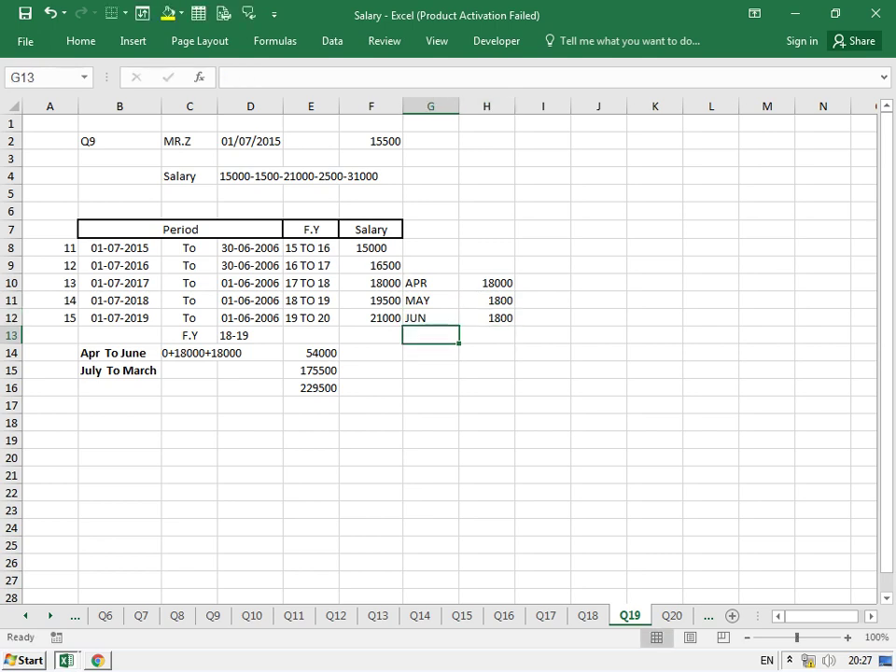
type("JUL")
key("ctrl+Return")
left_click(486, 317)
double_click(487, 300)
type("0")
key("Return")
type("0")
key("Escape")
type("0")
key("Return")
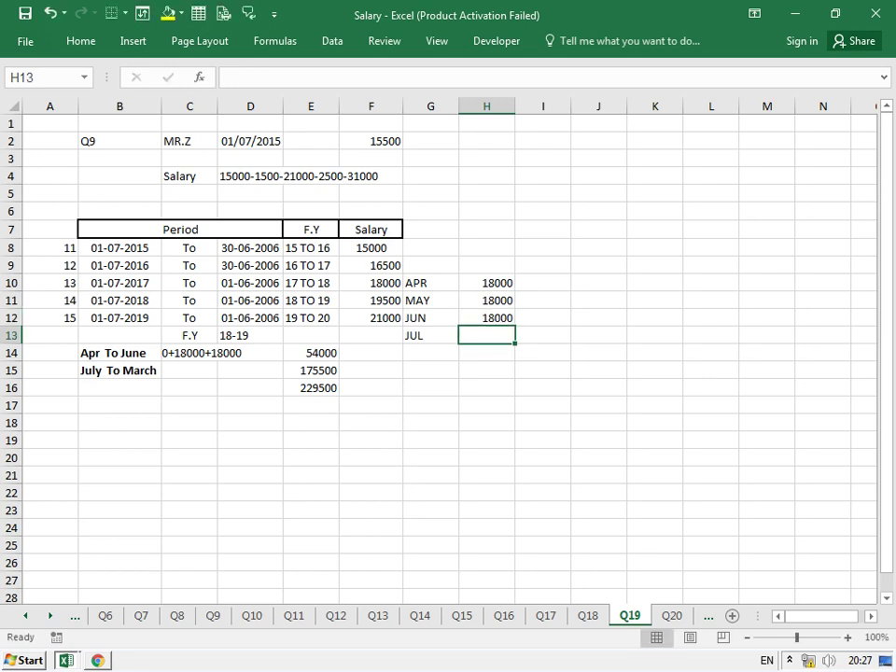
- Give July the formula =H12+1500, producing 19500
type("=")
key("Up")
type("+1500")
key("Return")
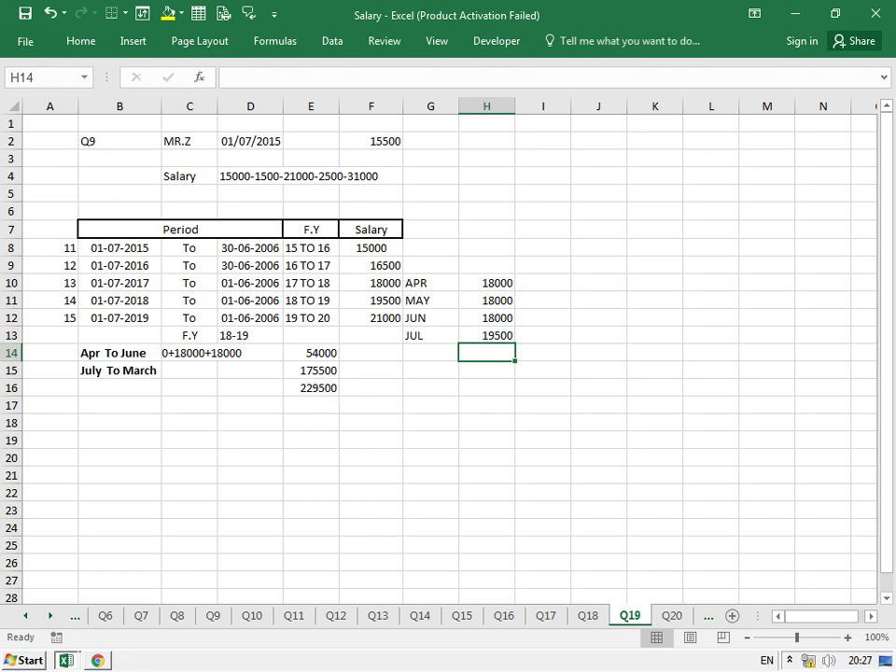
left_click(431, 353)
type("MAR")
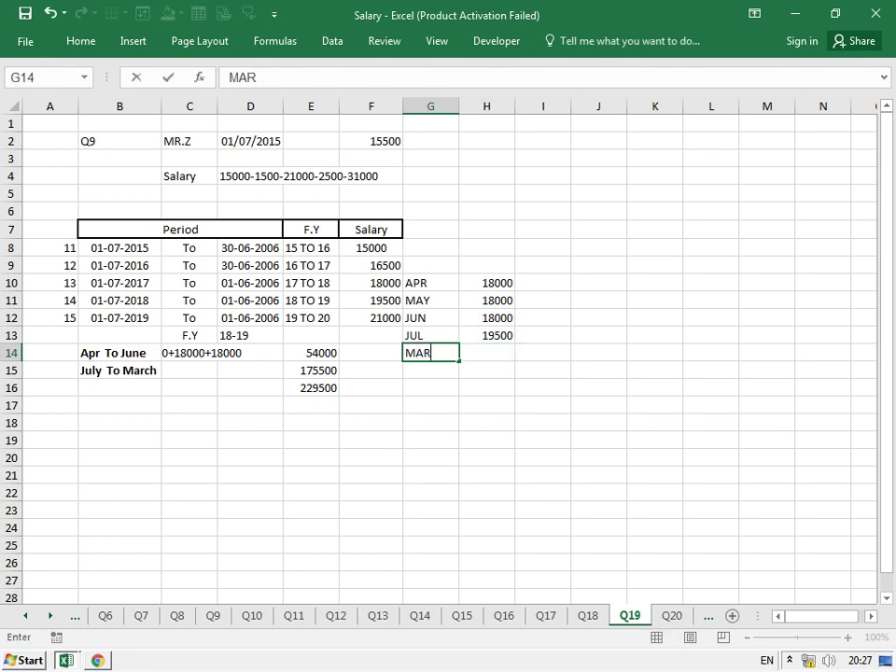
key("Return")
left_click(486, 353)
type("=")
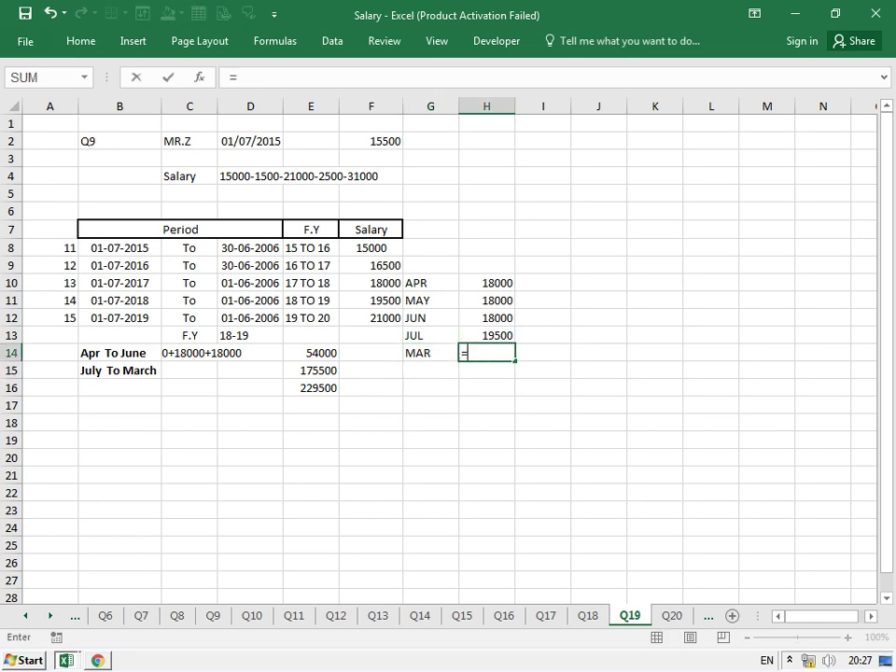
type("8*1")
type("9500")
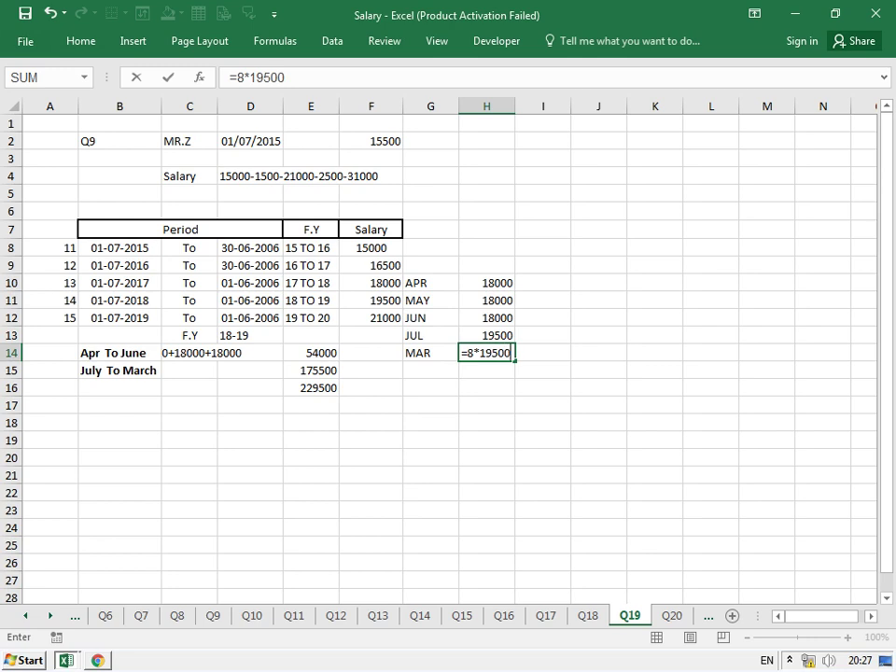
key("Return")
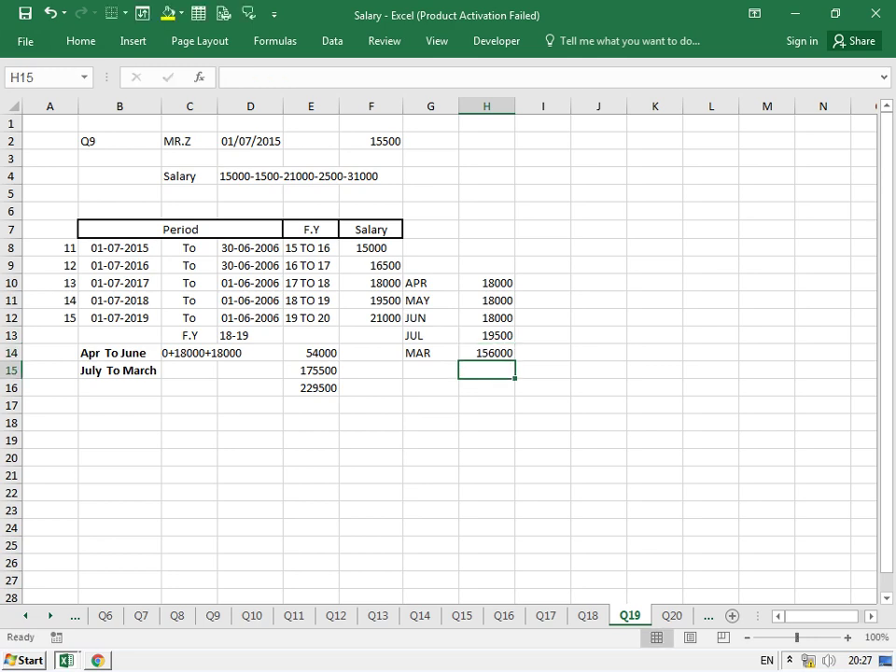
type("=E16")
key("Return")
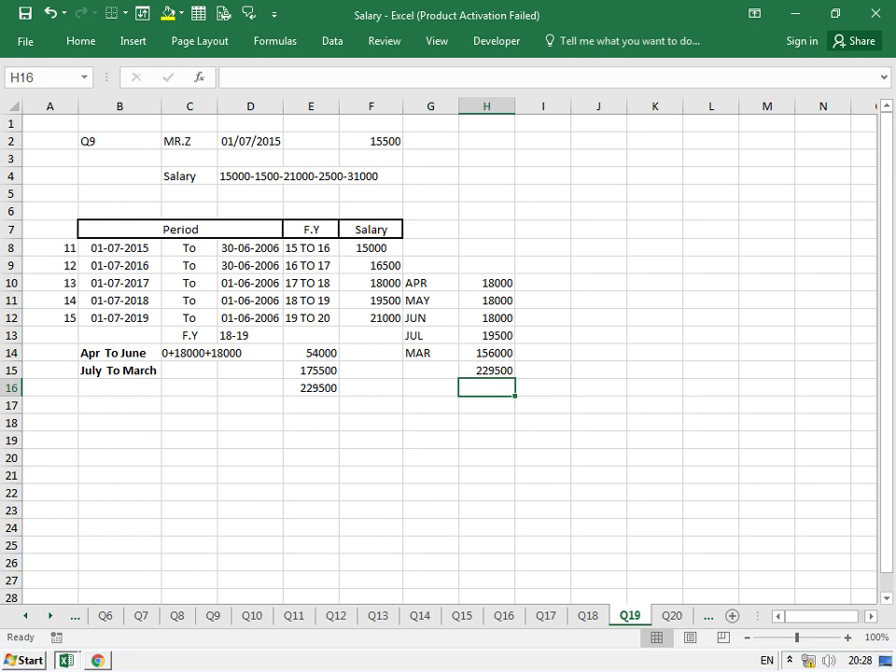
- Review the H12–H14 monthly salary formulas, then switch to the Q15 sheet
key("Up")
key("Up")
key("Up")
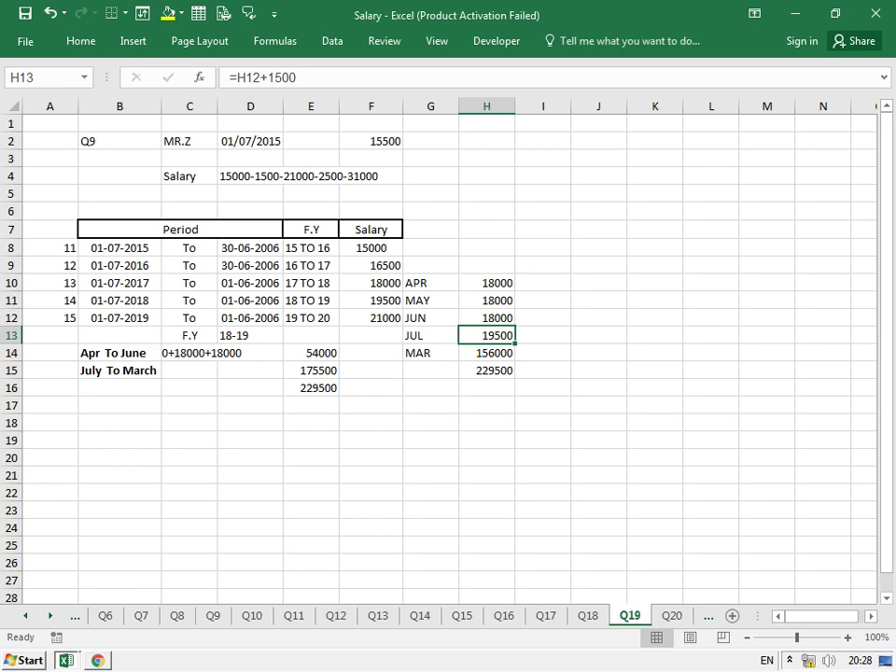
key("Up")
key("Up")
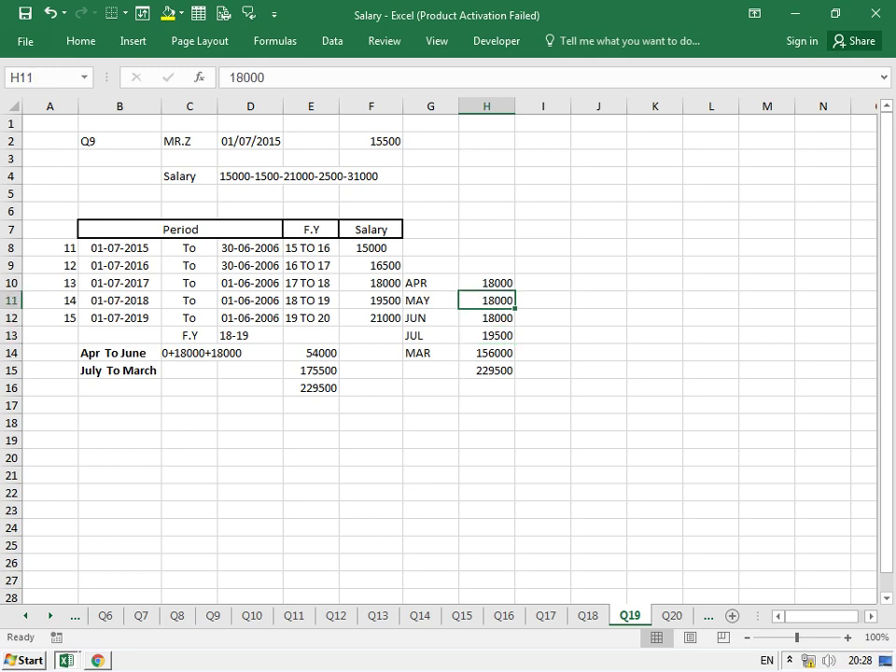
key("Down")
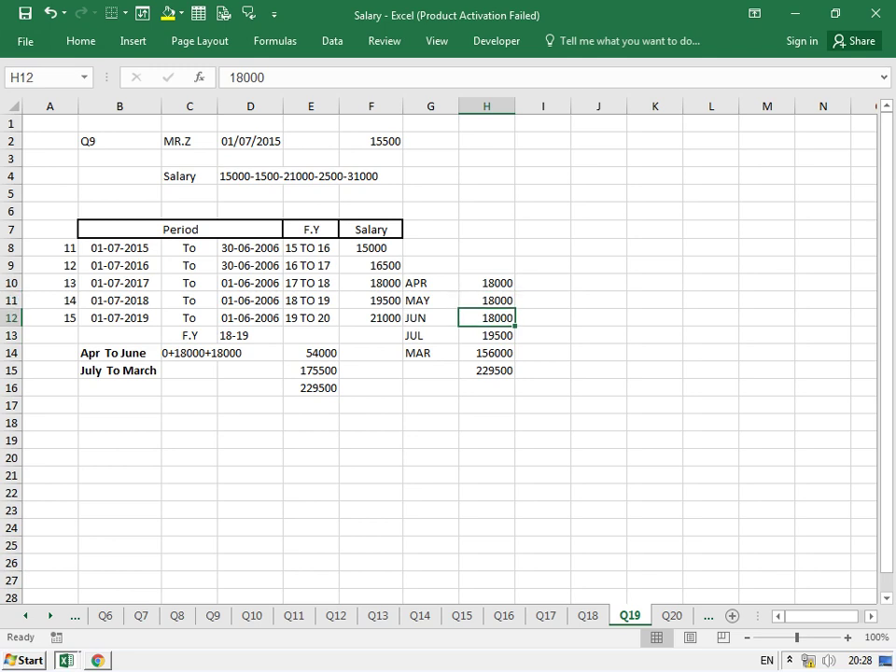
key("Down")
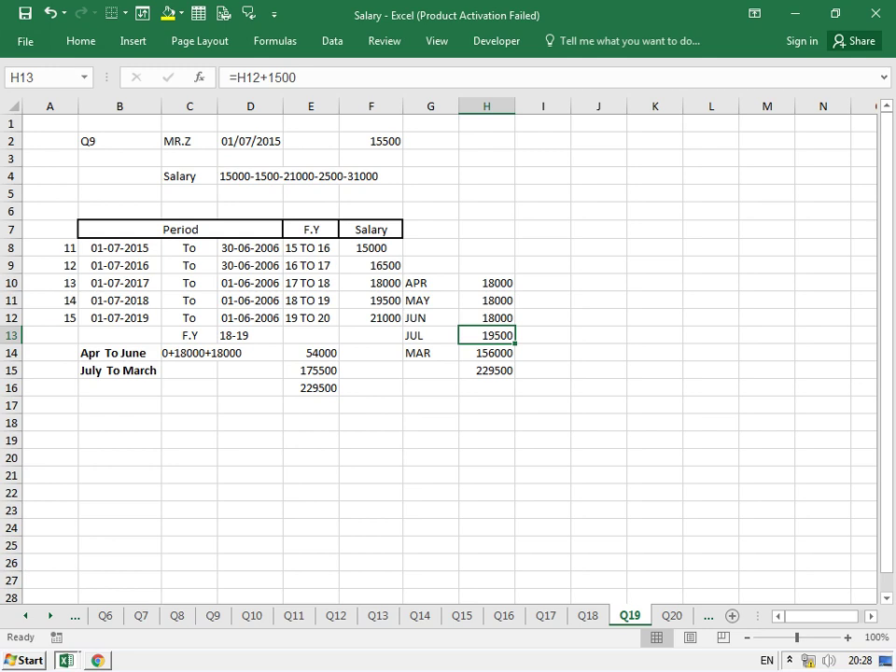
left_click(486, 353)
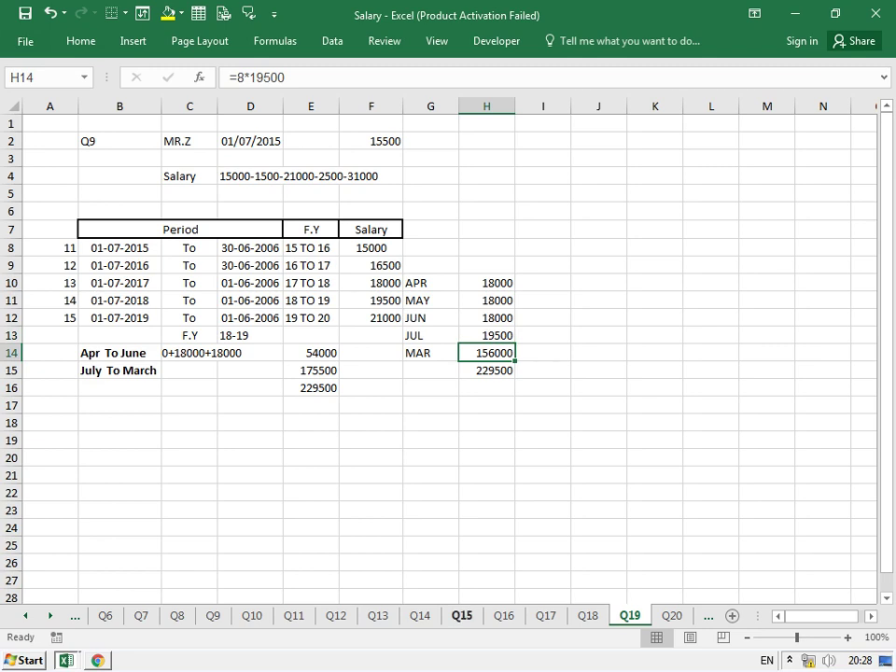
left_click(462, 615)
left_click(206, 158)
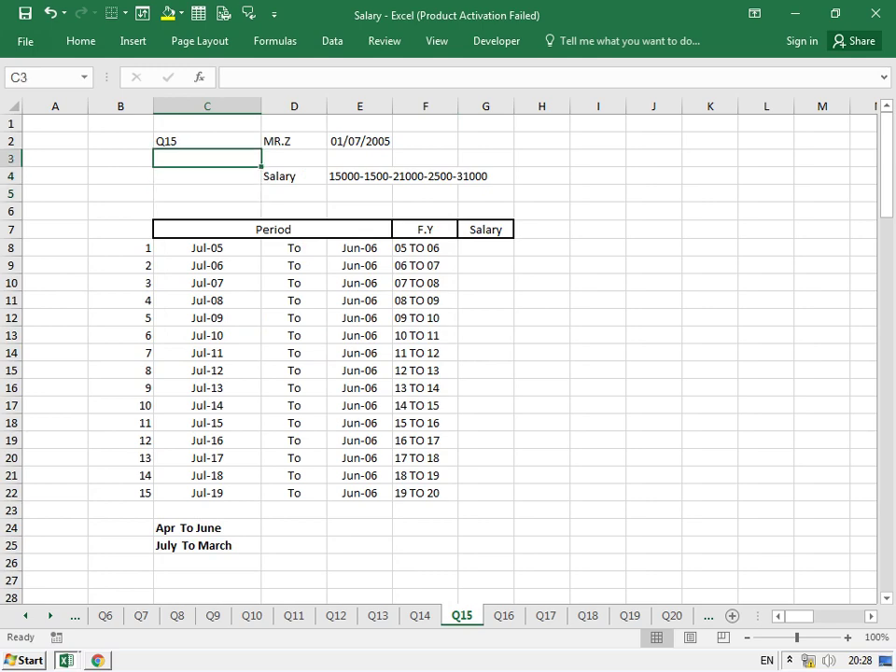
left_click(207, 141)
left_click(206, 157)
scroll(448, 355, "down", 5)
scroll(448, 355, "down", 1)
scroll(448, 355, "up", 4)
key("alt+Tab")
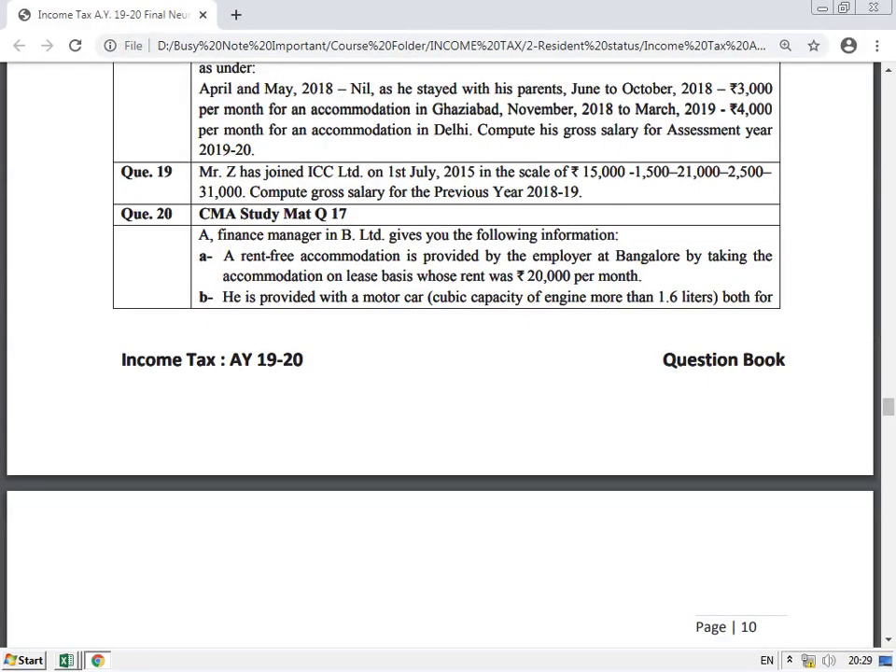
scroll(448, 355, "up", 4)
scroll(448, 355, "up", 3)
scroll(448, 355, "up", 2)
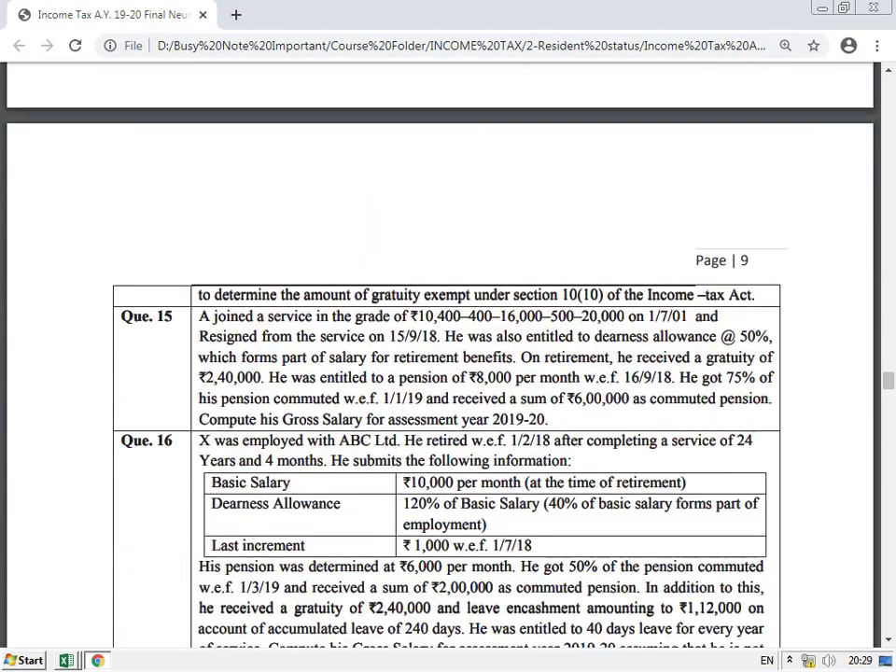
key("ctrl+plus")
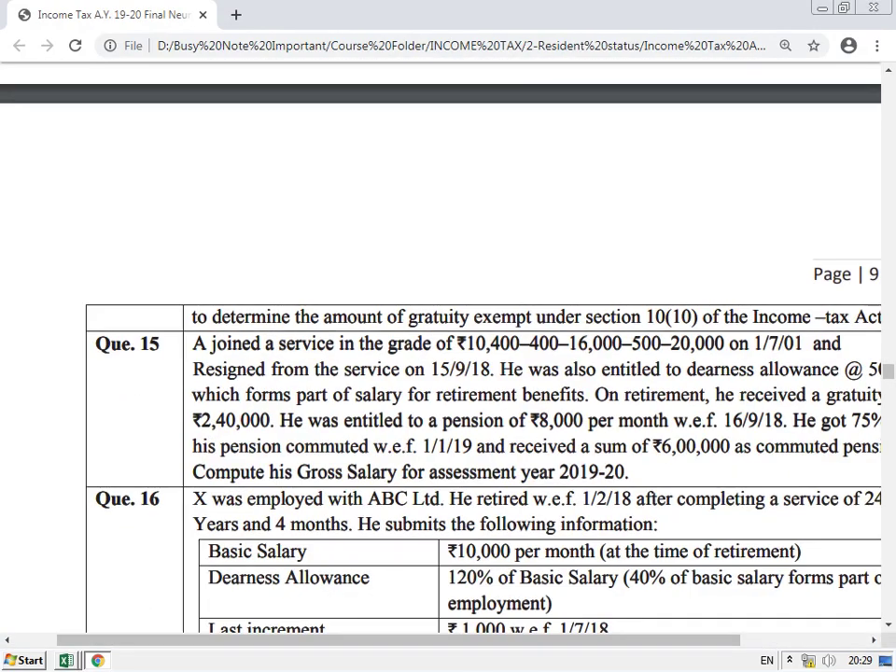
scroll(448, 373, "right", 2)
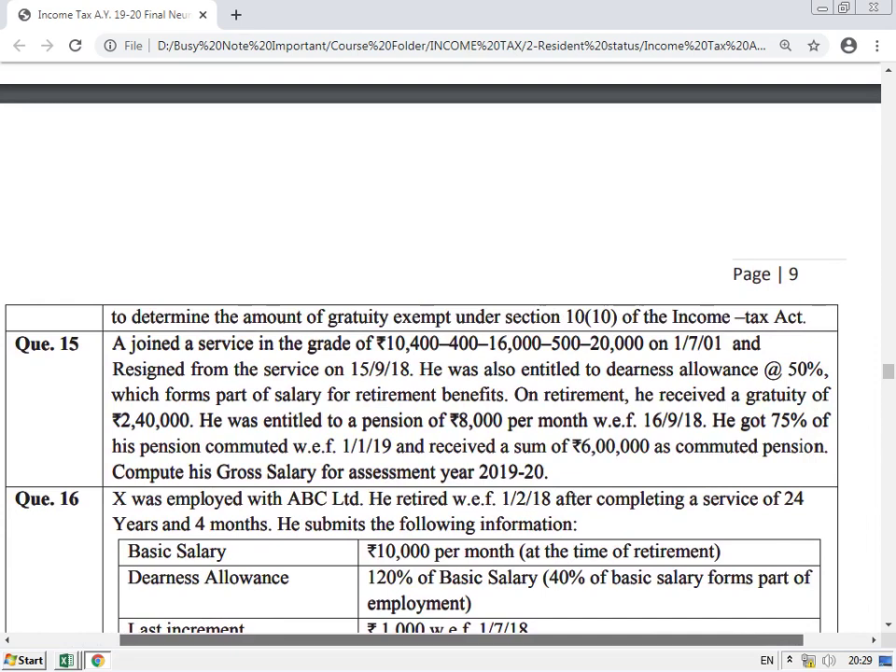
scroll(448, 374, "down", 2)
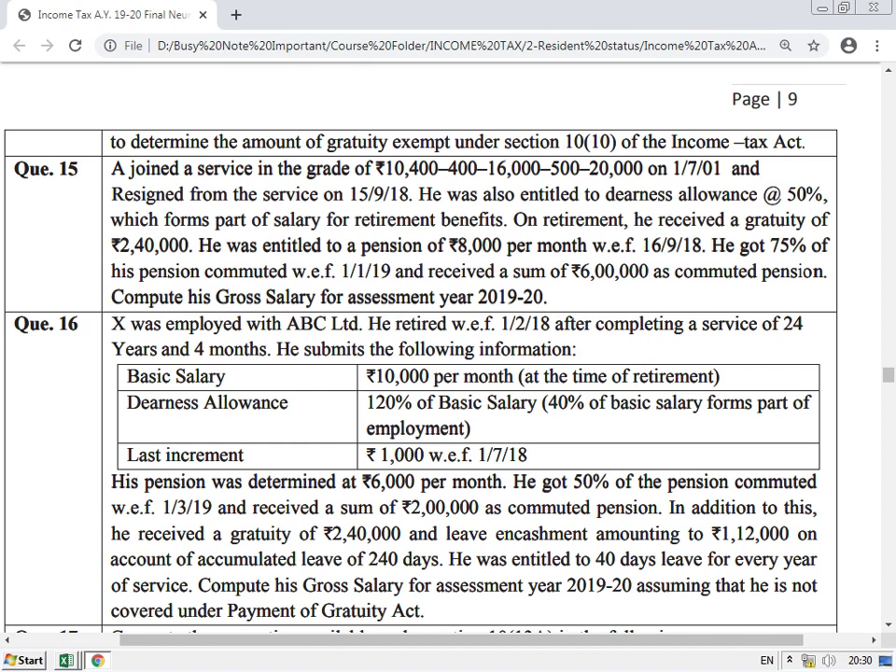
scroll(448, 355, "down", 1)
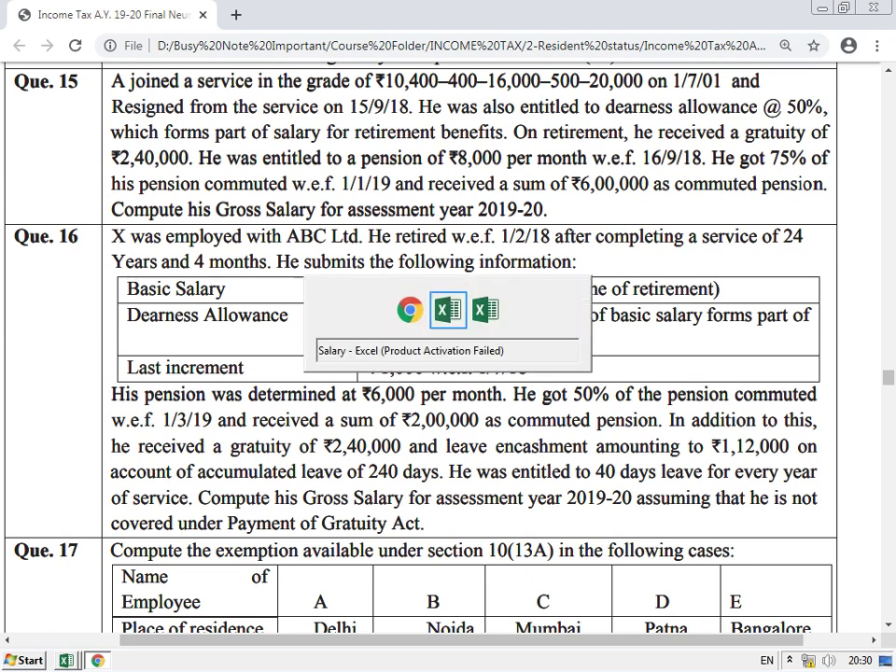
key("alt+Tab")
scroll(448, 355, "up", 2)
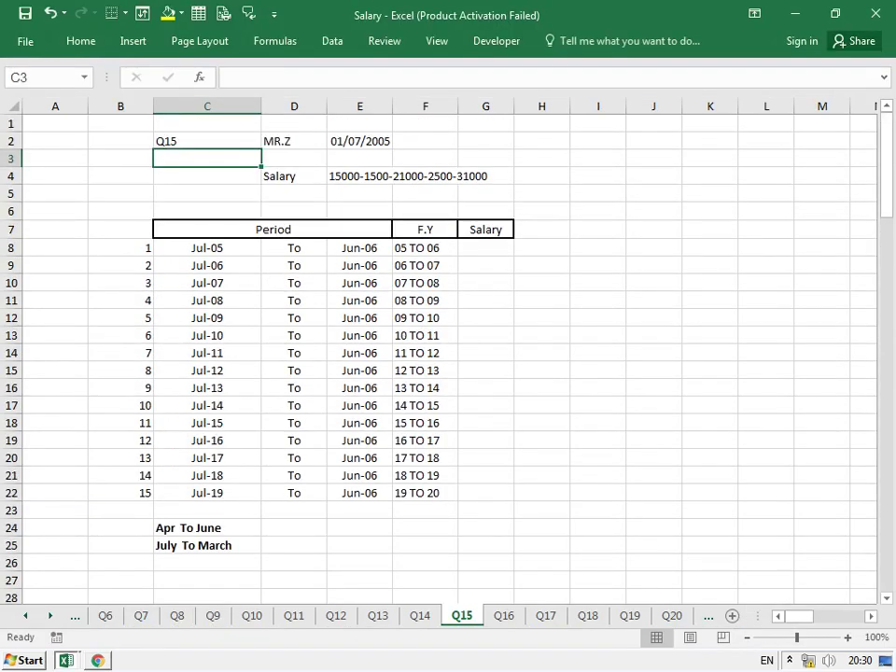
- Scroll to the Q15 details and autofit column D so the increment date shows in full
scroll(448, 355, "down", 4)
scroll(448, 354, "down", 4)
scroll(449, 355, "down", 4)
scroll(448, 355, "down", 1)
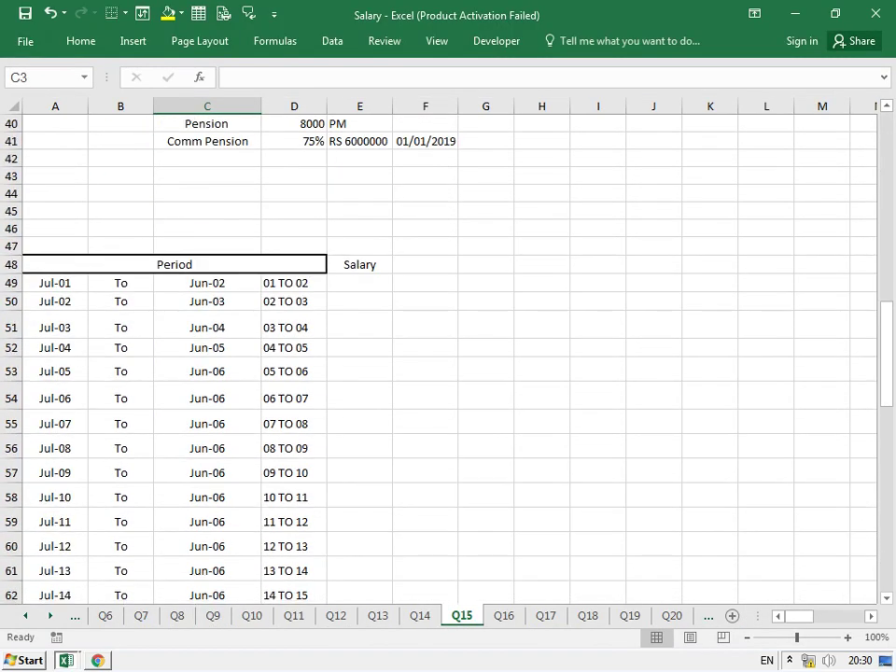
scroll(448, 354, "down", 2)
scroll(448, 355, "down", 1)
scroll(448, 355, "up", 1)
scroll(448, 354, "up", 2)
scroll(448, 354, "up", 5)
scroll(448, 355, "up", 1, "ctrl")
left_click(166, 348)
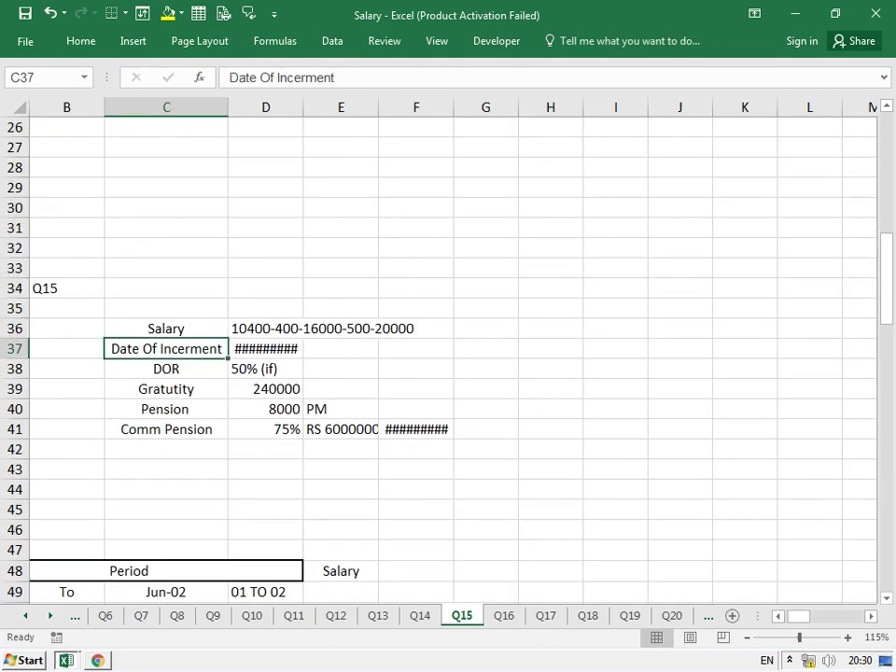
left_click(265, 348)
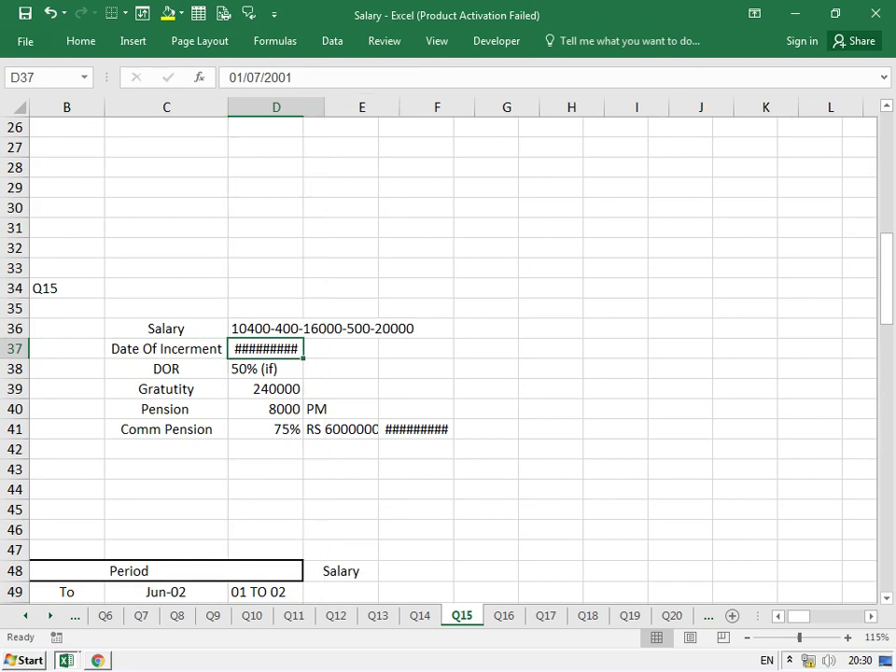
double_click(303, 108)
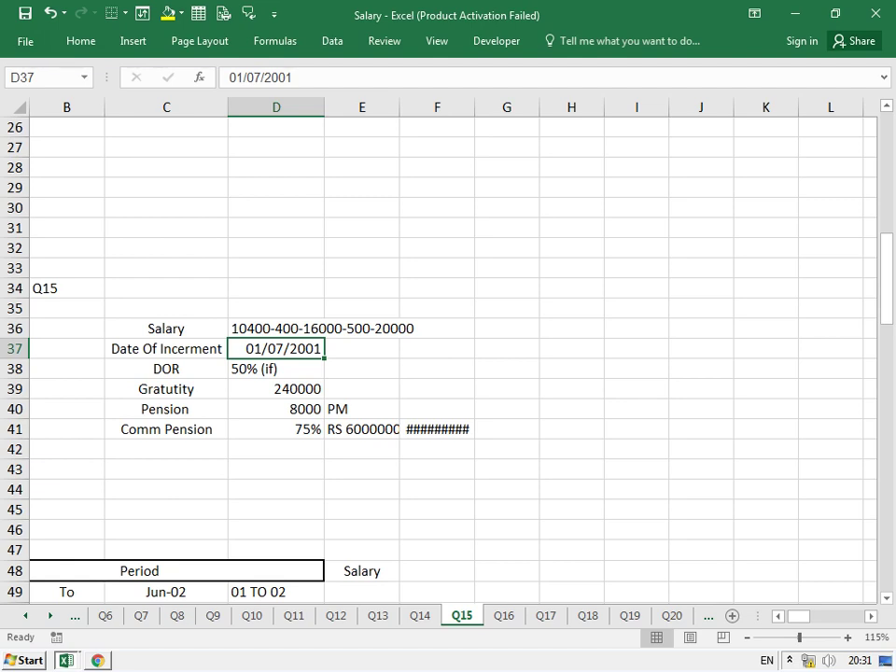
left_click(276, 329)
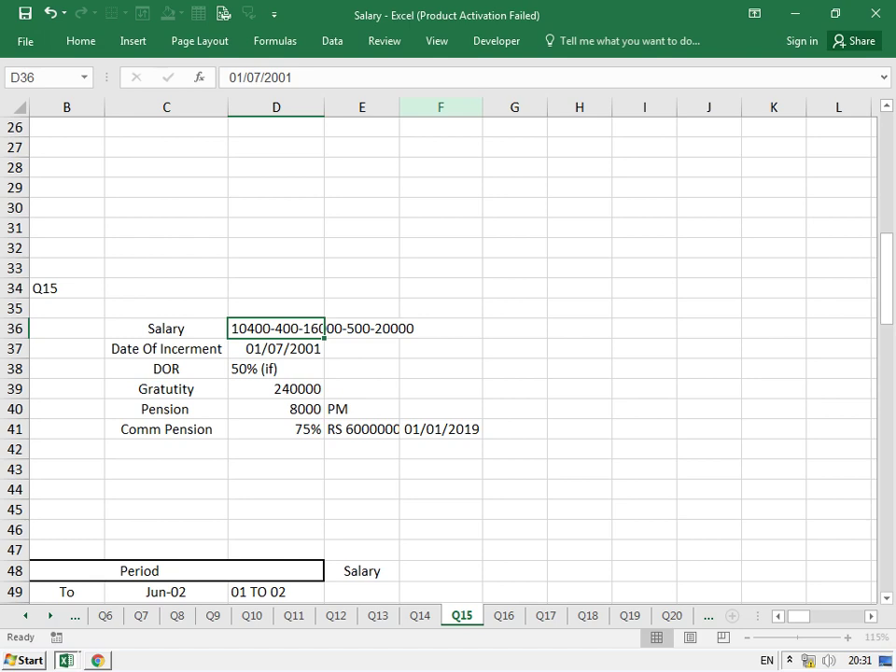
key("alt+Tab")
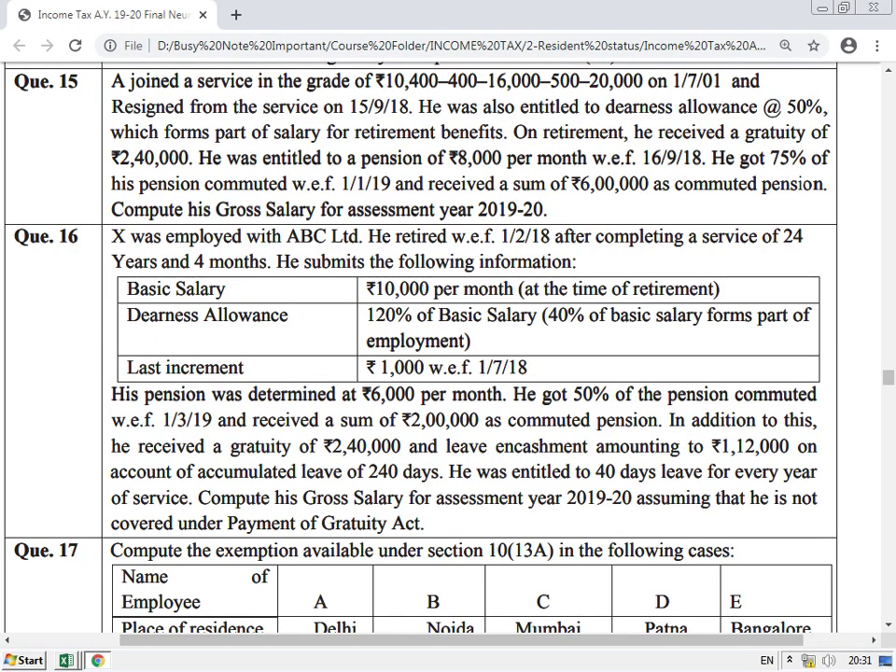
- Close the unused Book1 workbook without saving it
key("alt+Tab")
key("alt+Tab")
key("alt+Tab")
key("ctrl+w")
key("Tab")
key("Return")
- Check the first period's start and end dates in row 49
left_click(440, 369)
scroll(449, 354, "down", 5)
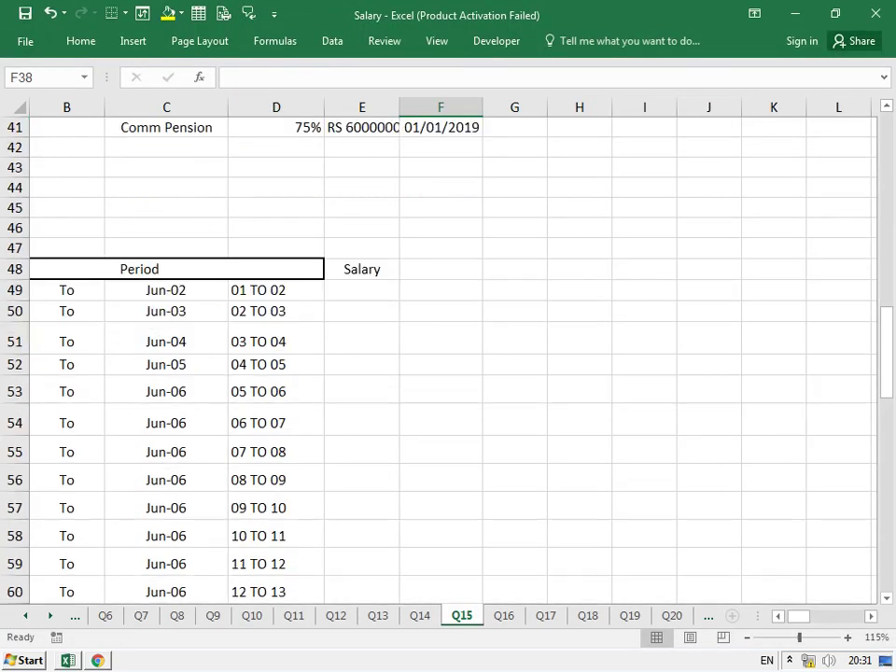
left_click(362, 291)
left_click(362, 310)
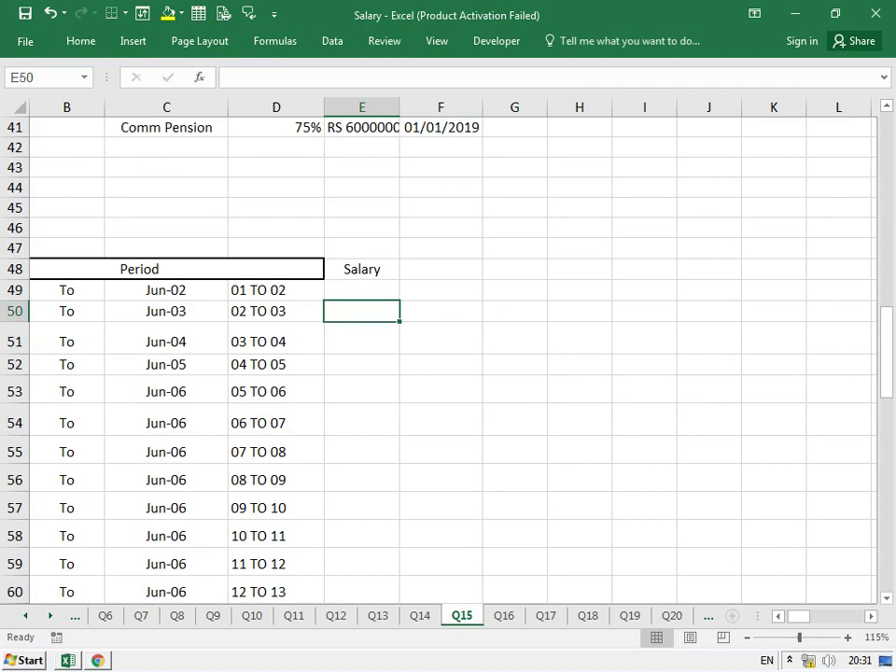
left_click(276, 341)
left_click(276, 311)
left_click(166, 290)
key("Left")
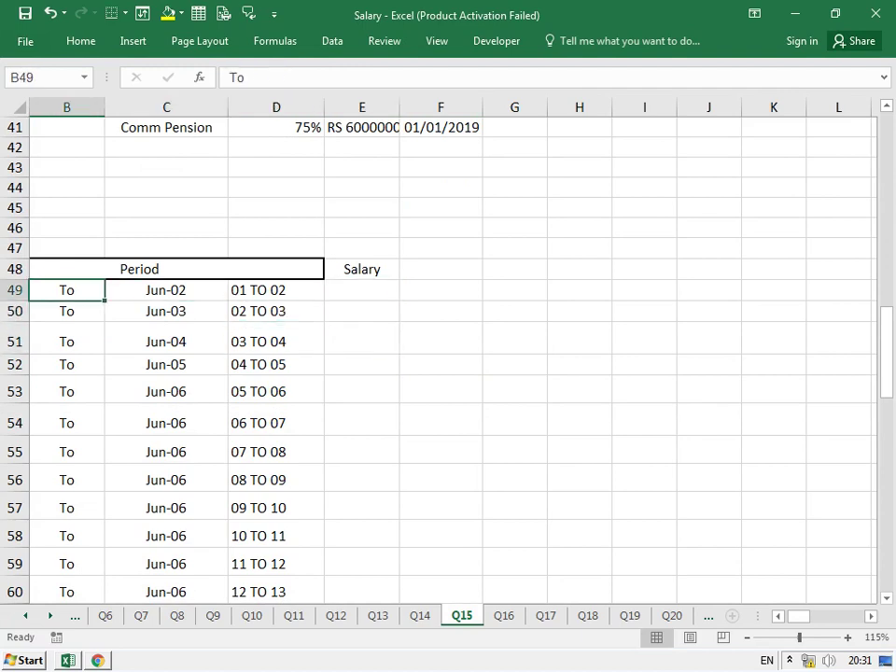
key("Left")
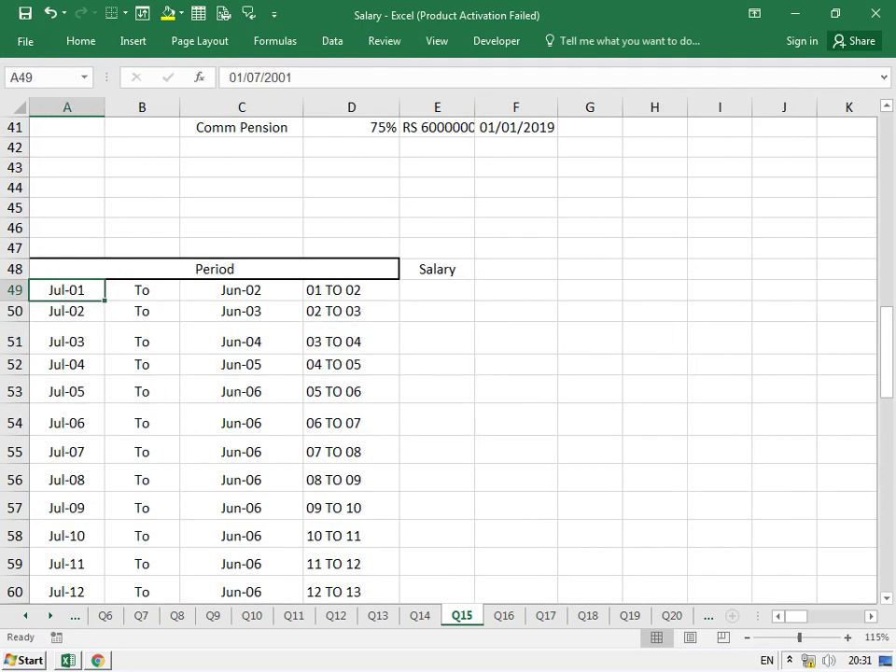
key("Right")
key("Right")
key("Right")
key("Left")
key("F2")
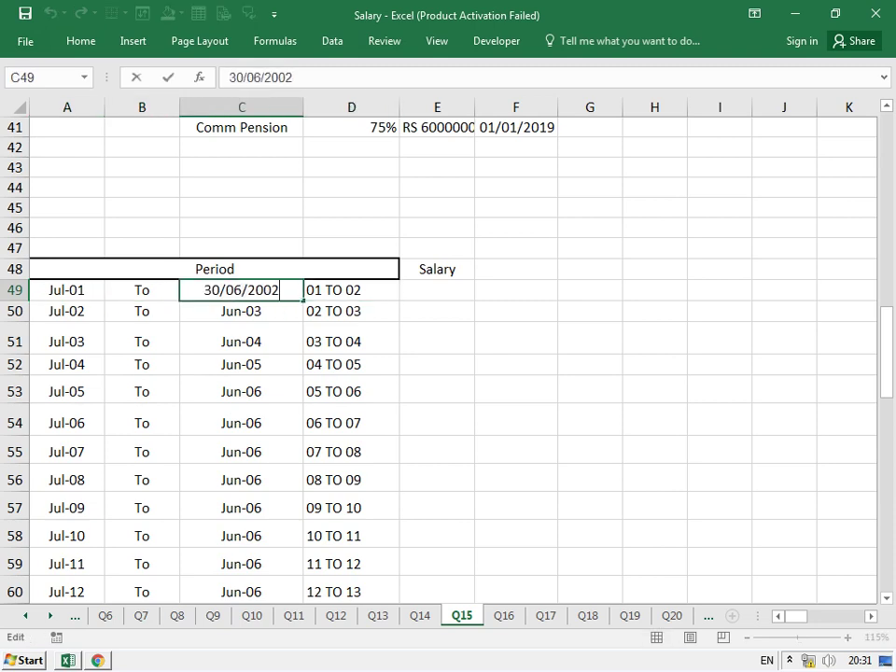
key("Return")
- Enter 10400 as the first salary in E49, with a 400-increment formula giving 10800 below
left_click(437, 291)
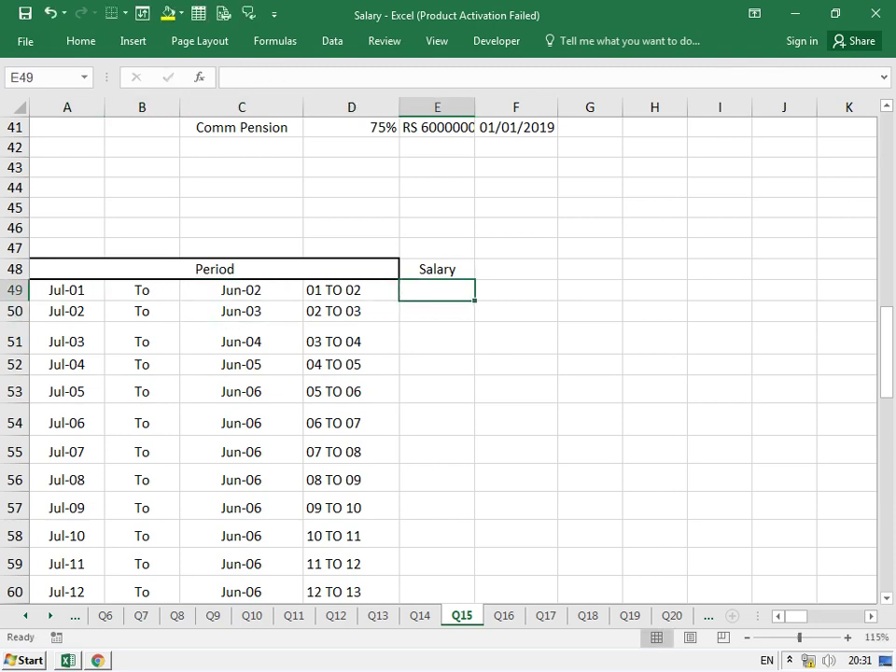
type("1040")
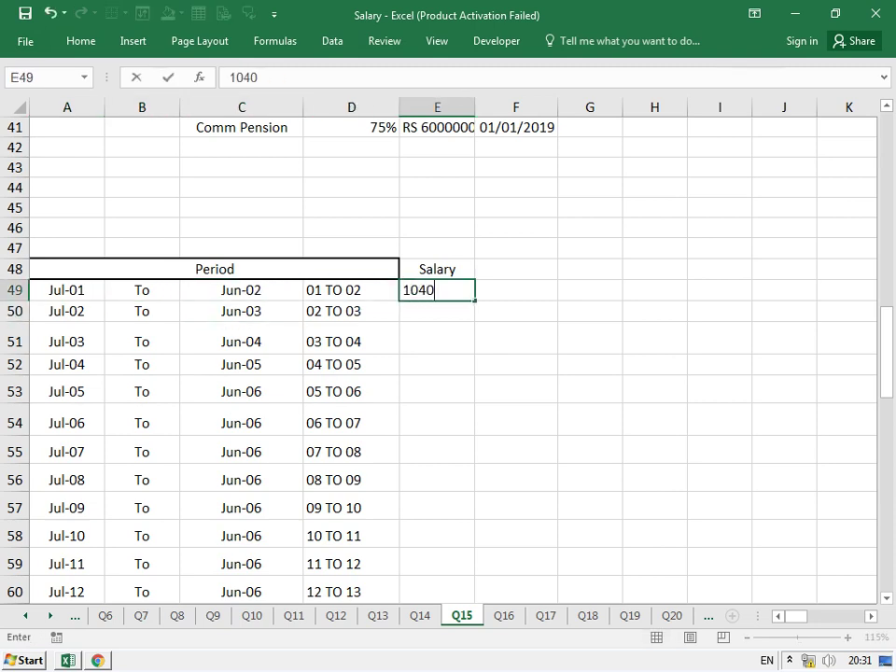
key("Return")
left_click(437, 290)
type("10400")
key("Return")
type("=")
key("Up")
type("+40")
key("Return")
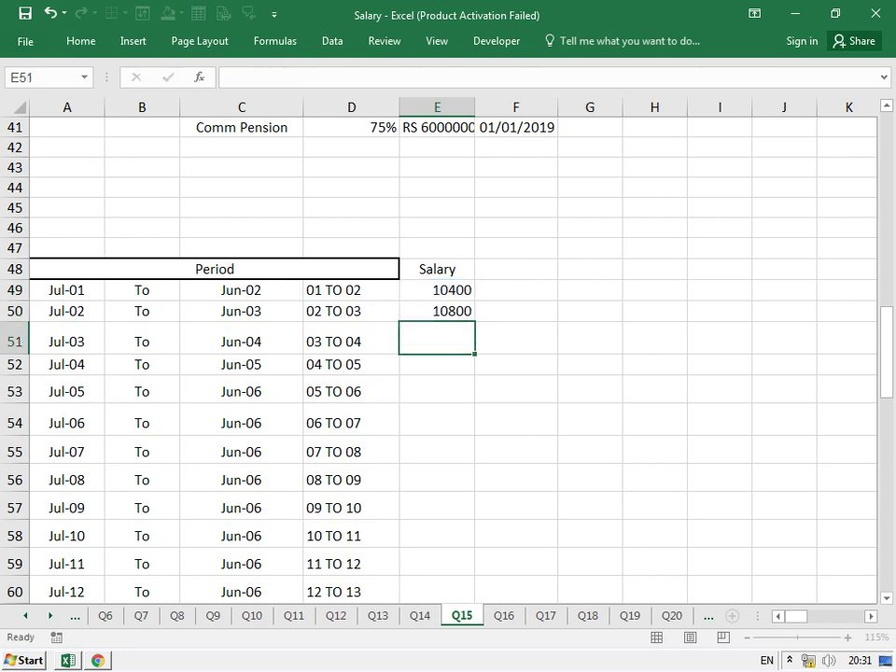
- Fill the 400 increment formula down E51 through E63, reaching 16000
key("ctrl+d")
key("Down")
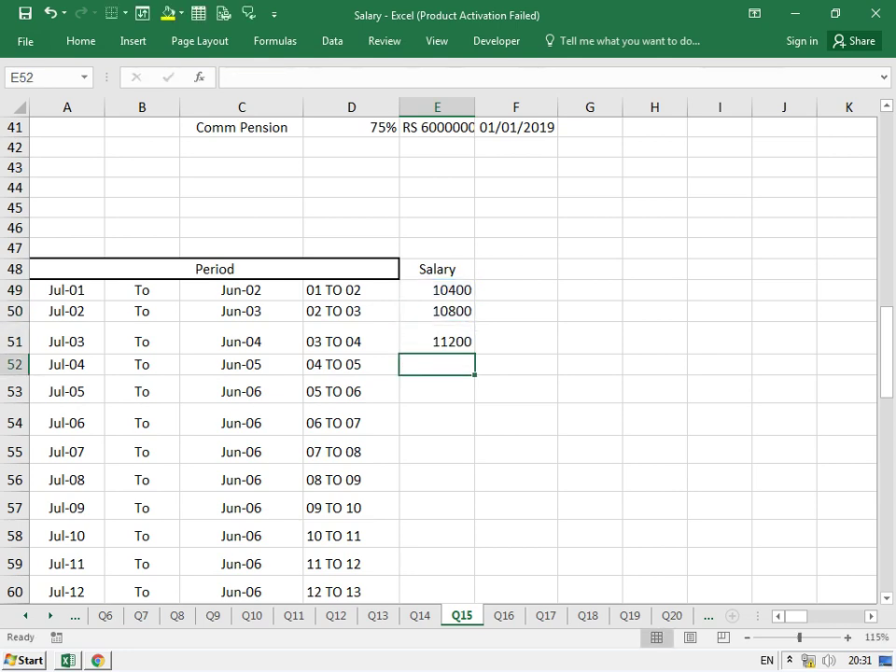
key("ctrl+d")
key("Down")
key("ctrl+d")
key("Down")
key("ctrl+d")
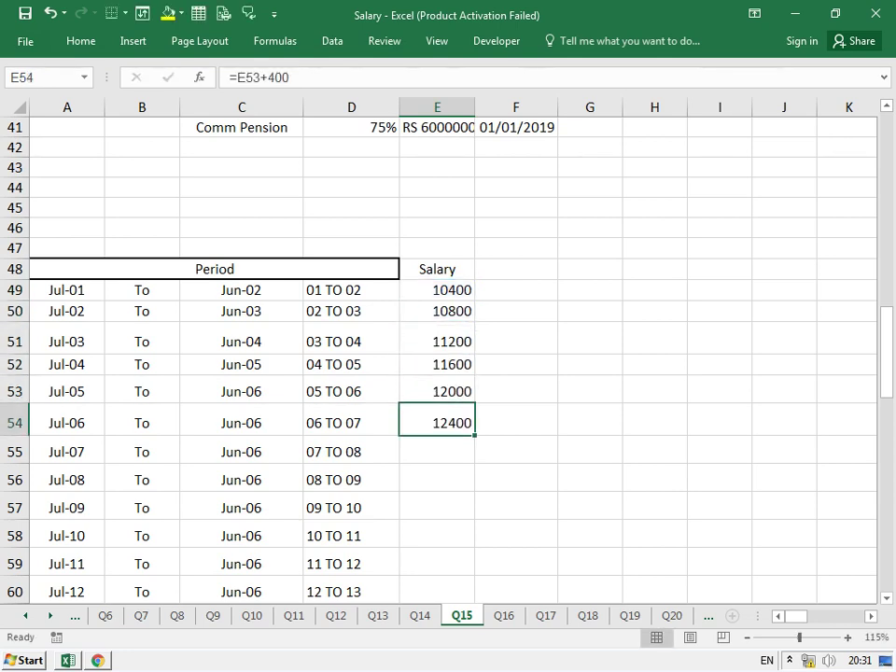
key("Down")
key("ctrl+d")
key("Down")
key("ctrl+d")
key("Down")
key("ctrl+d")
key("Down")
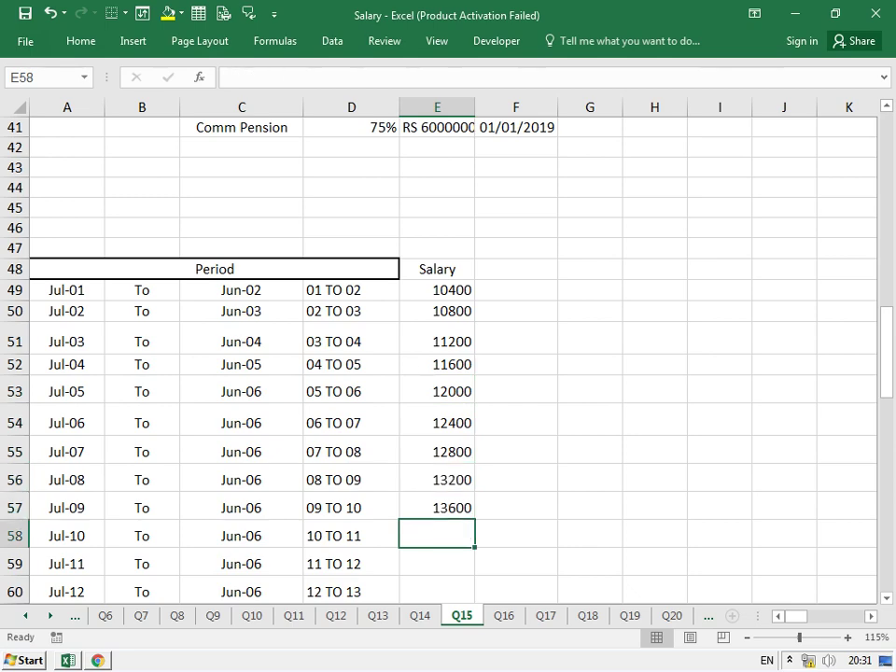
key("ctrl+Down")
key("ctrl+Up")
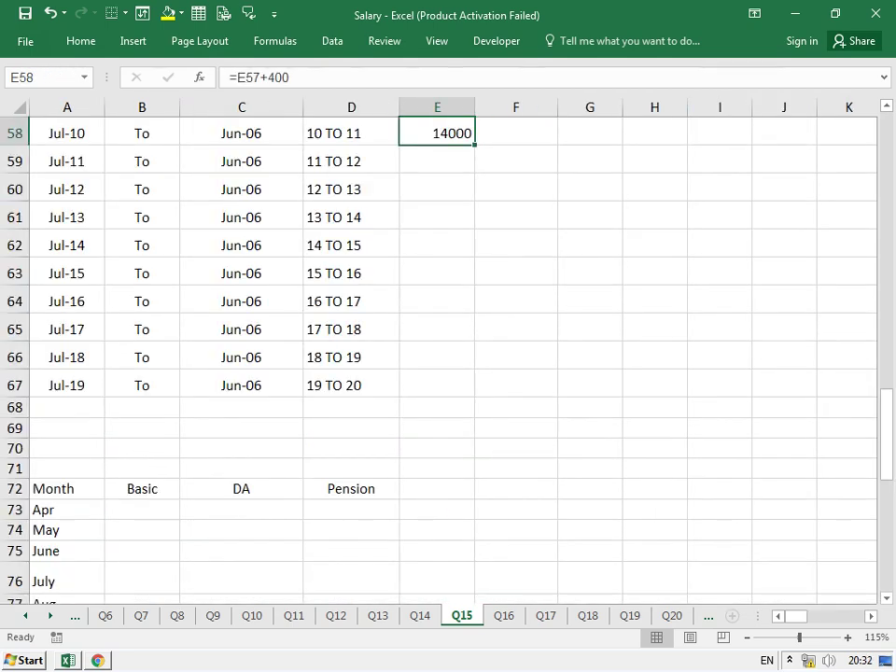
key("Down")
key("ctrl+d")
key("Down")
key("ctrl+d")
key("Down")
key("ctrl+d")
key("Down")
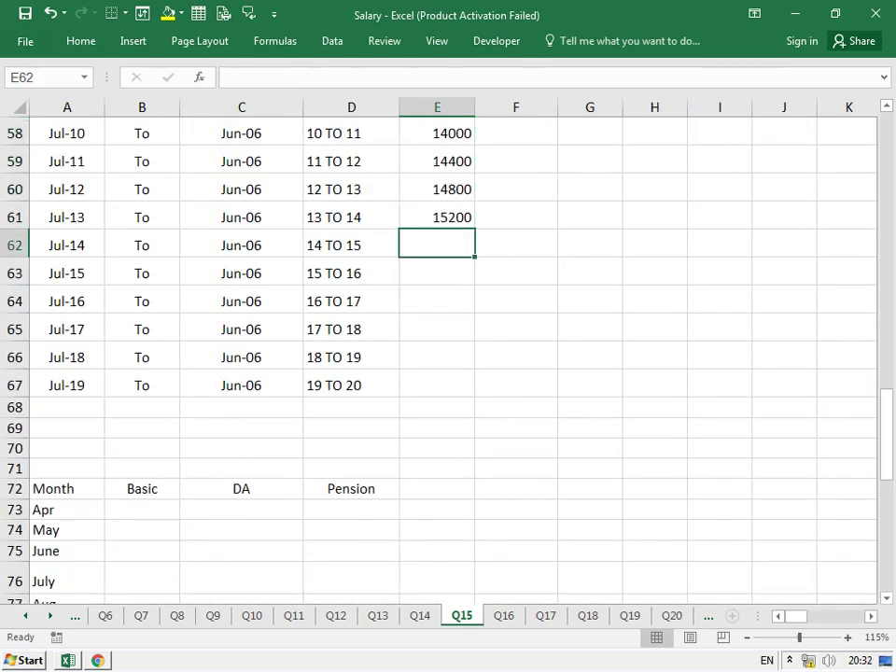
key("ctrl+d")
key("Down")
key("ctrl+d")
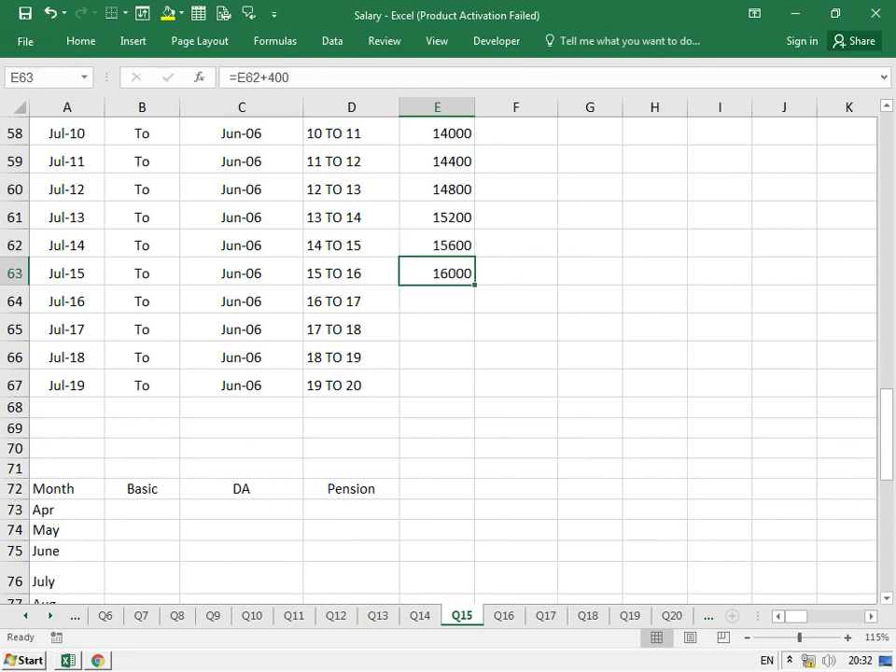
- Add =E63+500 in E64 and fill down for 16500, 17000, 17500 and 18000
key("Down")
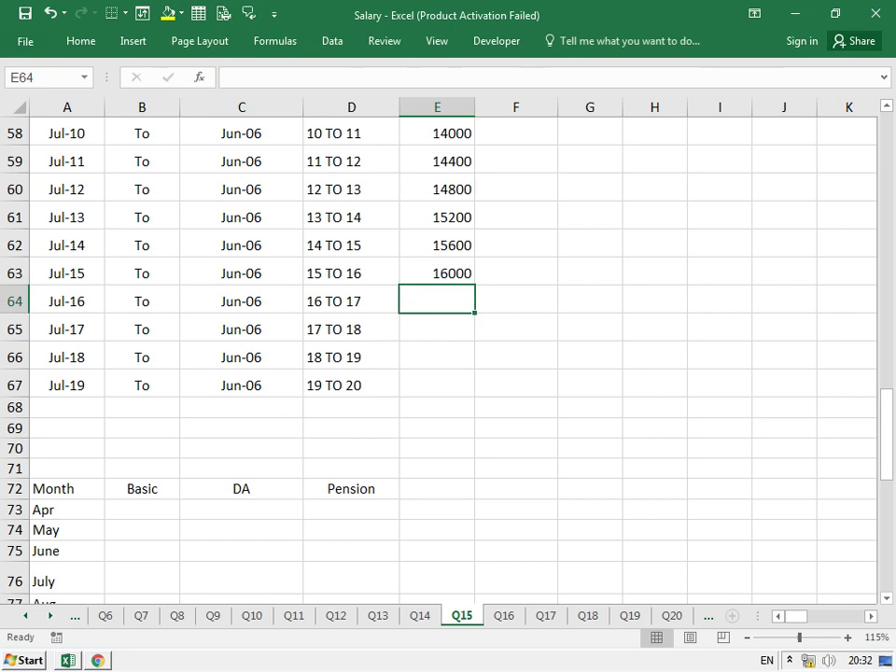
type("=")
key("Up")
type("+500")
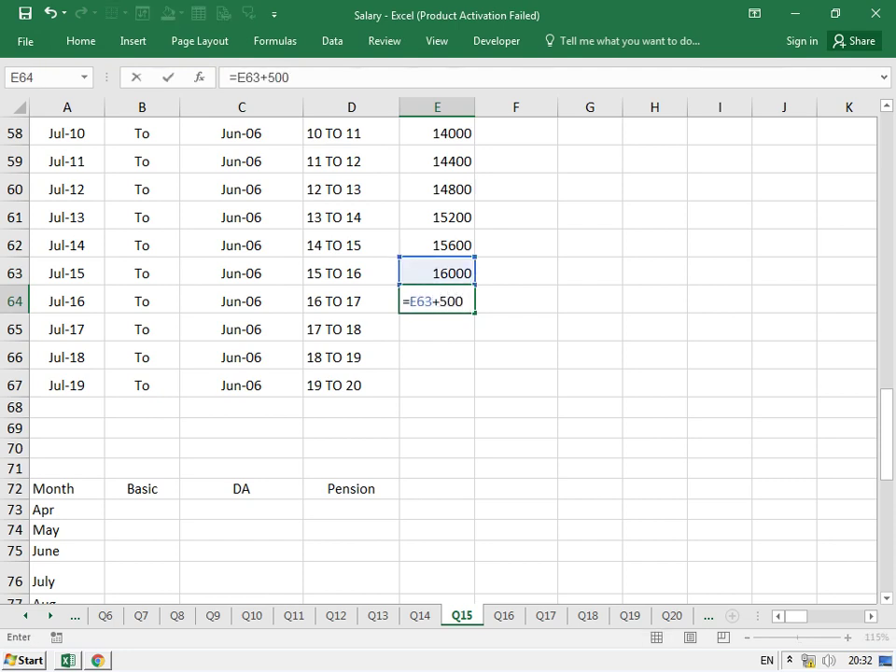
key("Return")
key("ctrl+d")
key("Down")
key("ctrl+d")
key("Down")
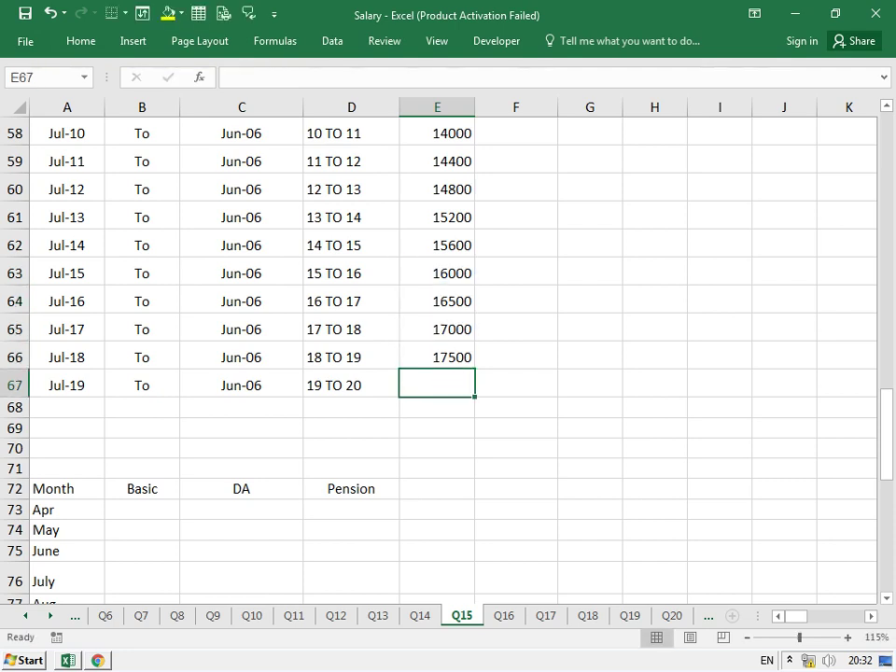
key("ctrl+d")
left_click(141, 385)
left_click(66, 385)
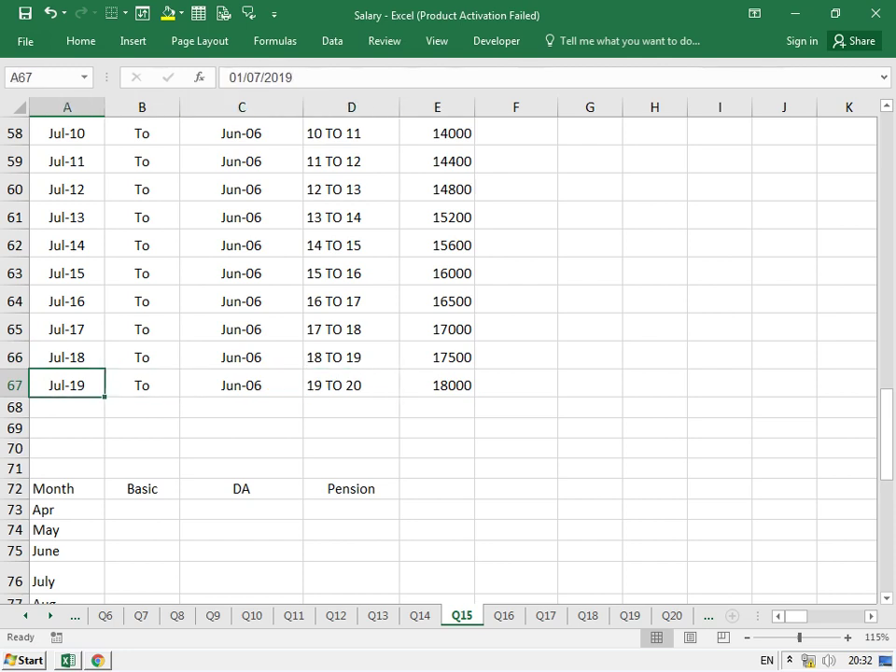
- Delete the Jul-19 period row after checking the question PDF
key("alt+Tab")
scroll(448, 345, "up", 3)
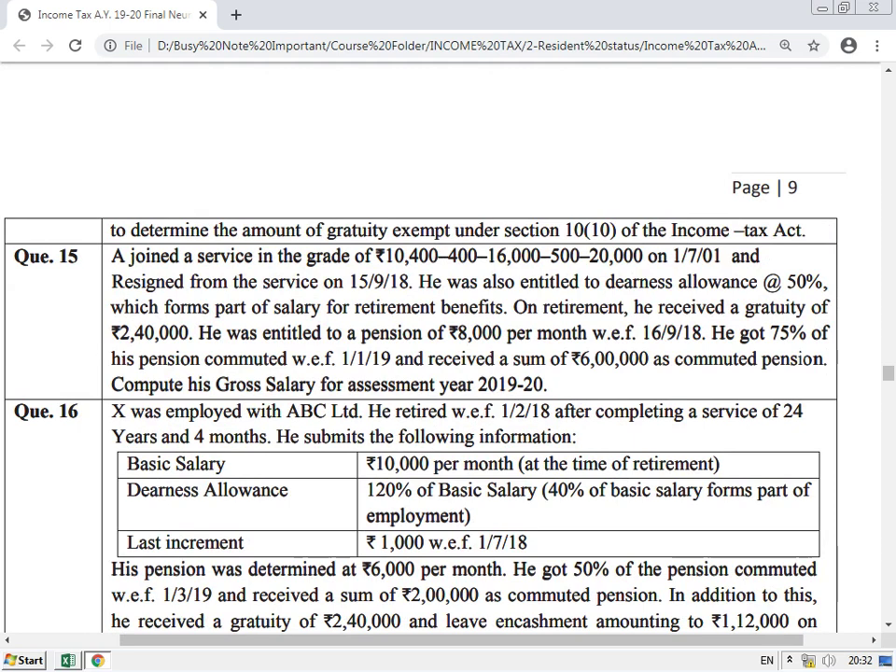
key("alt+Tab")
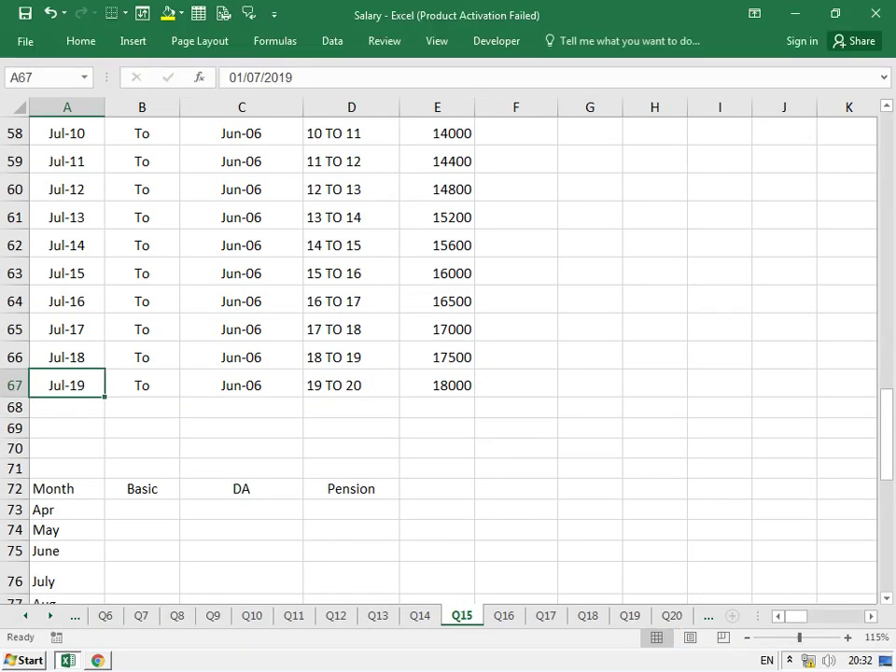
key("shift+space")
key("ctrl+minus")
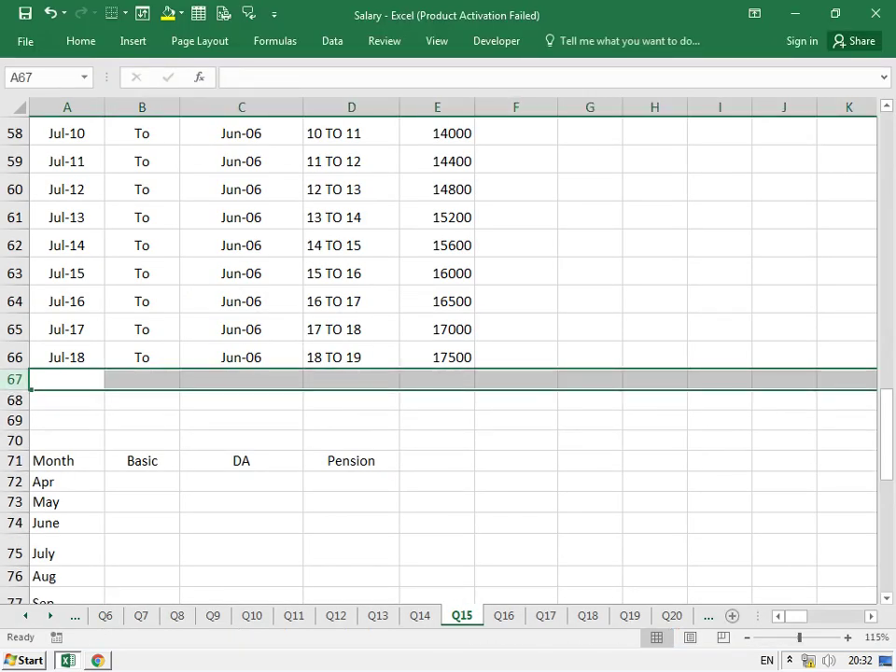
- Enter the date 30/06/2018 beside the 17 TO 18 period row
left_click(67, 379)
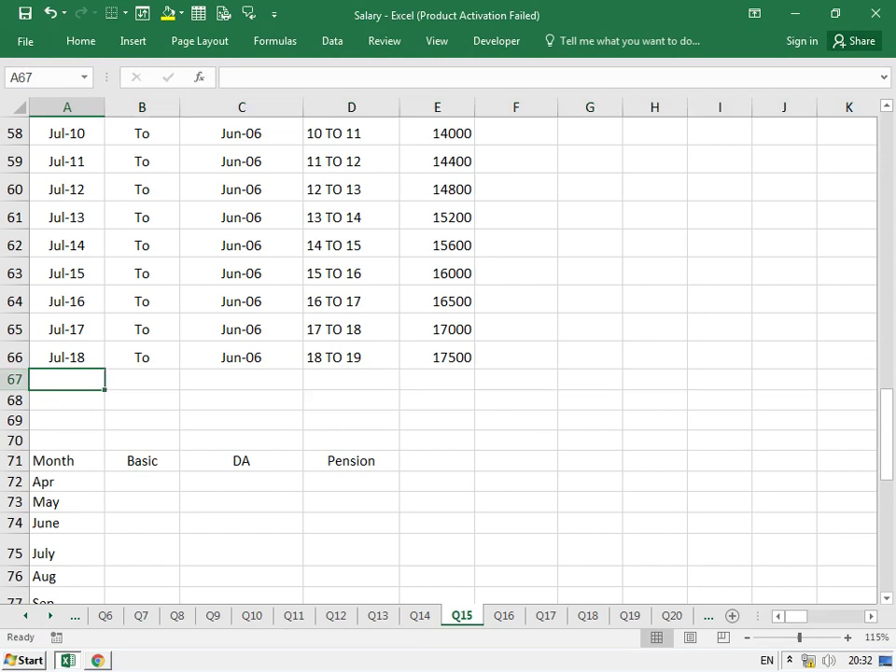
left_click(66, 357)
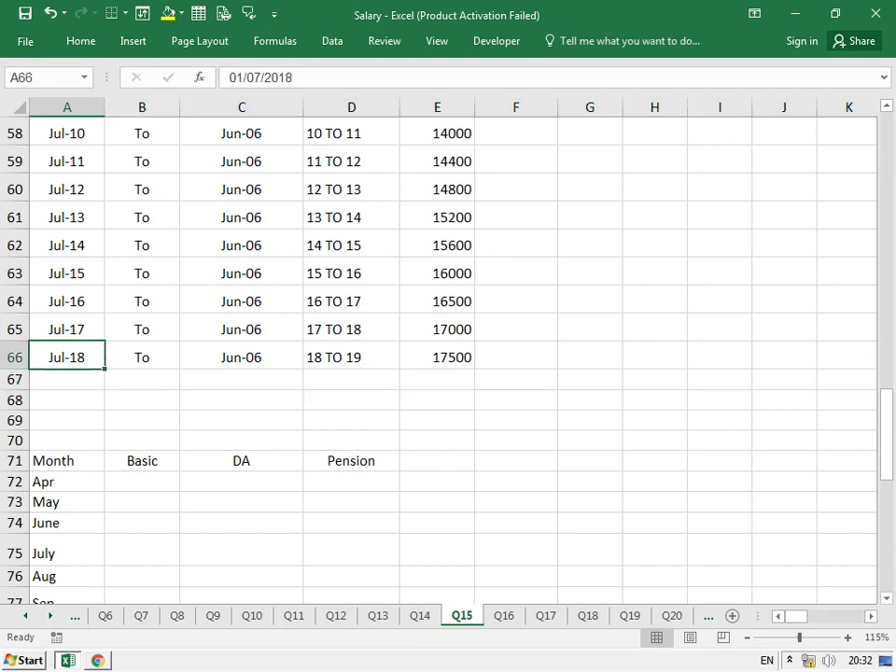
key("Right")
key("Right")
key("Right")
key("Right")
key("Right")
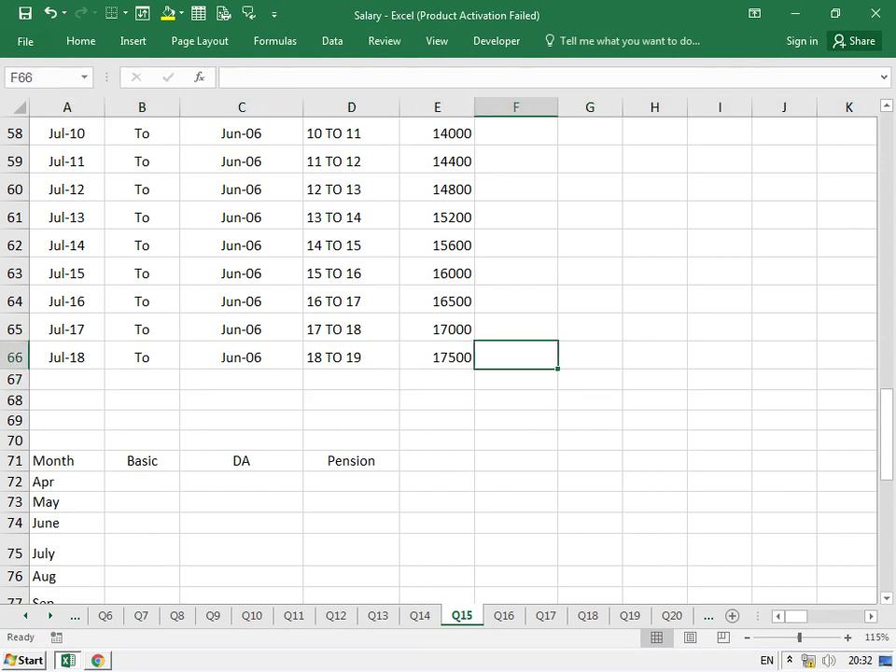
left_click(351, 329)
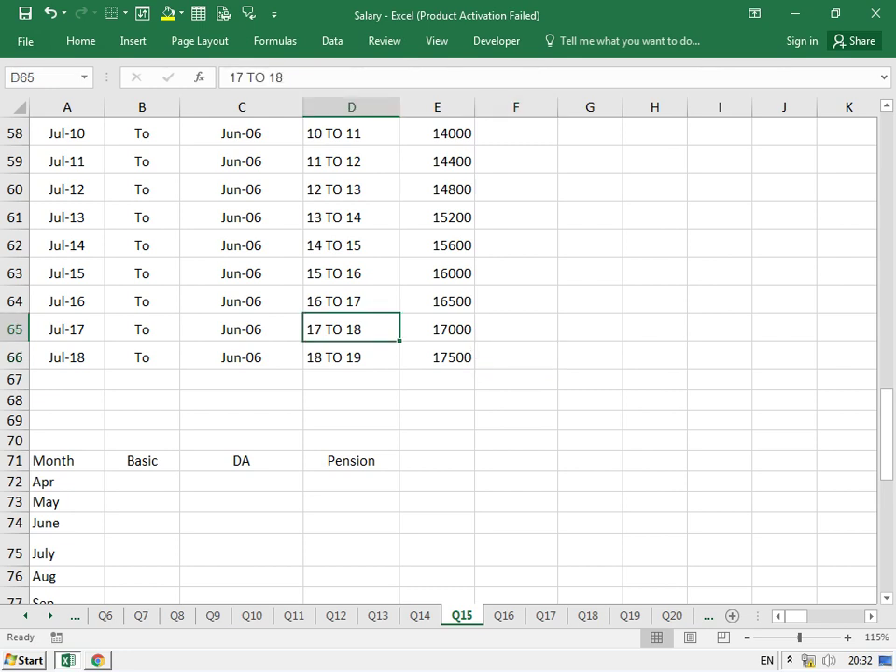
left_click(516, 329)
type("MAR")
key("BackSpace")
key("BackSpace")
key("BackSpace")
type("JU")
key("BackSpace")
key("BackSpace")
type("30-9")
key("BackSpace")
type("6-2018")
key("Return")
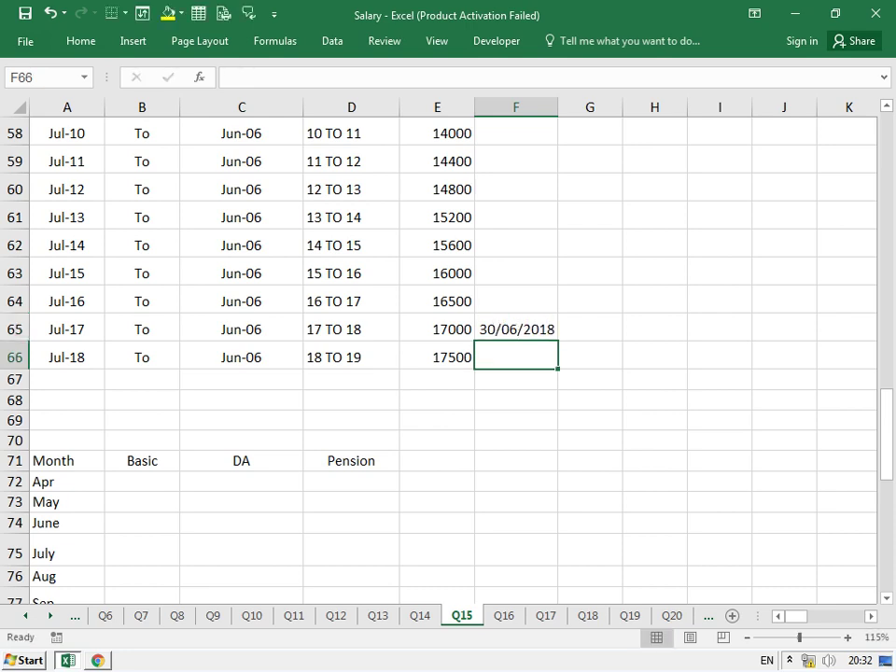
- Enter the salary 17000 next to the 30/06/2018 date
left_click(590, 328)
type("17")
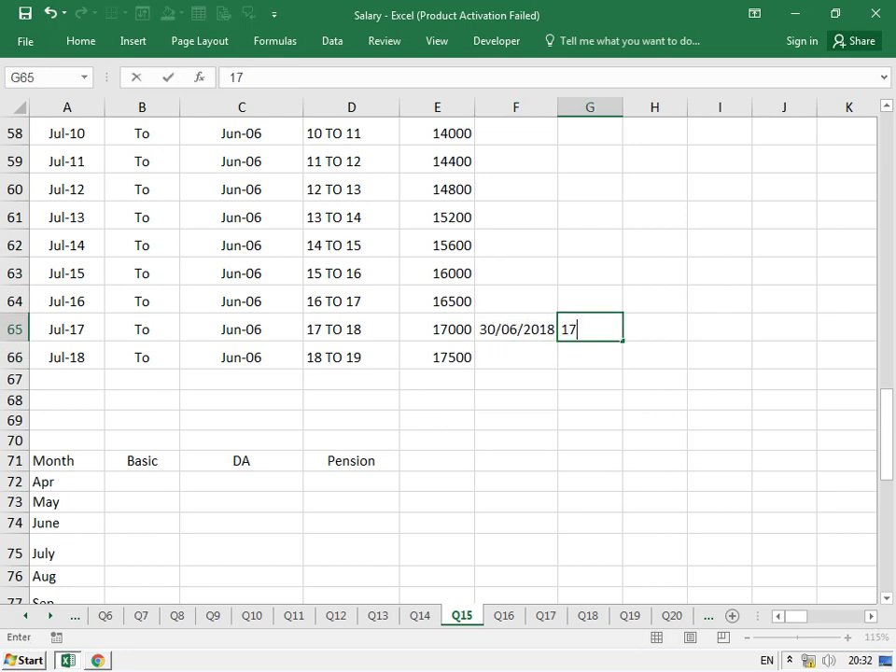
type("000")
key("Return")
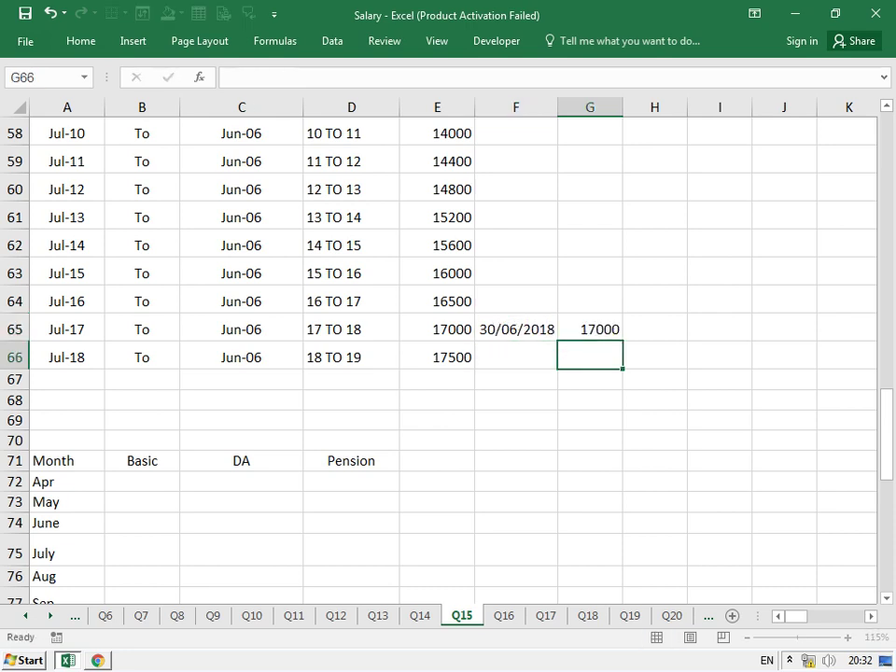
scroll(448, 355, "down", 2)
left_click(142, 313)
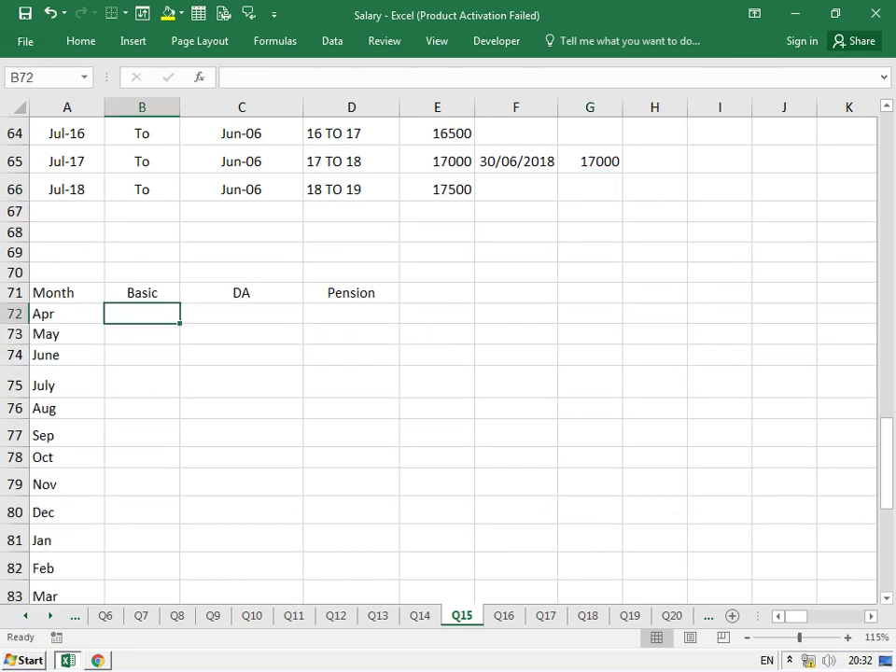
- Enter a Basic of 17000 for April, May and June
type("17000")
key("Return")
type("17000")
key("Return")
type("1")
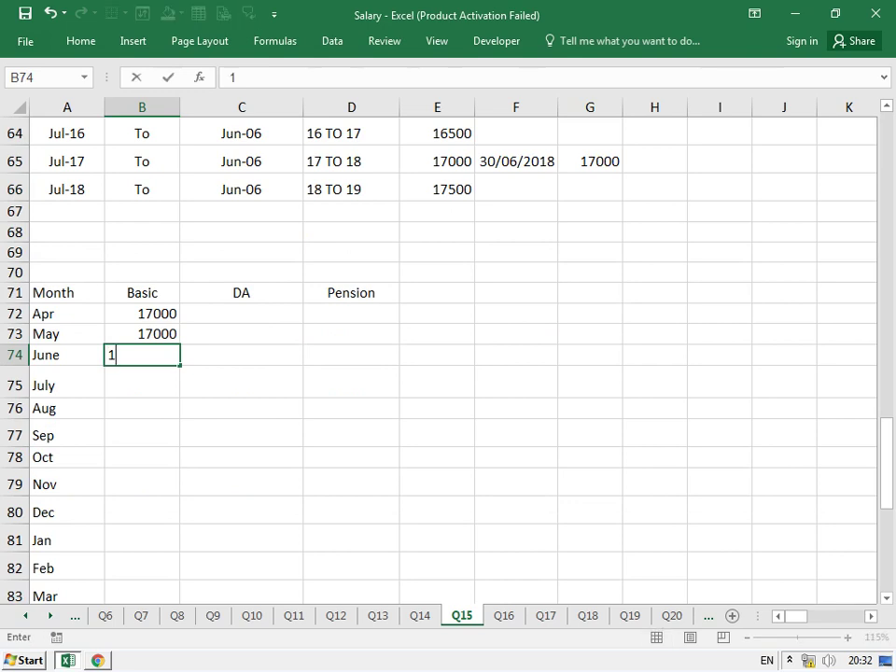
type("7000")
key("Return")
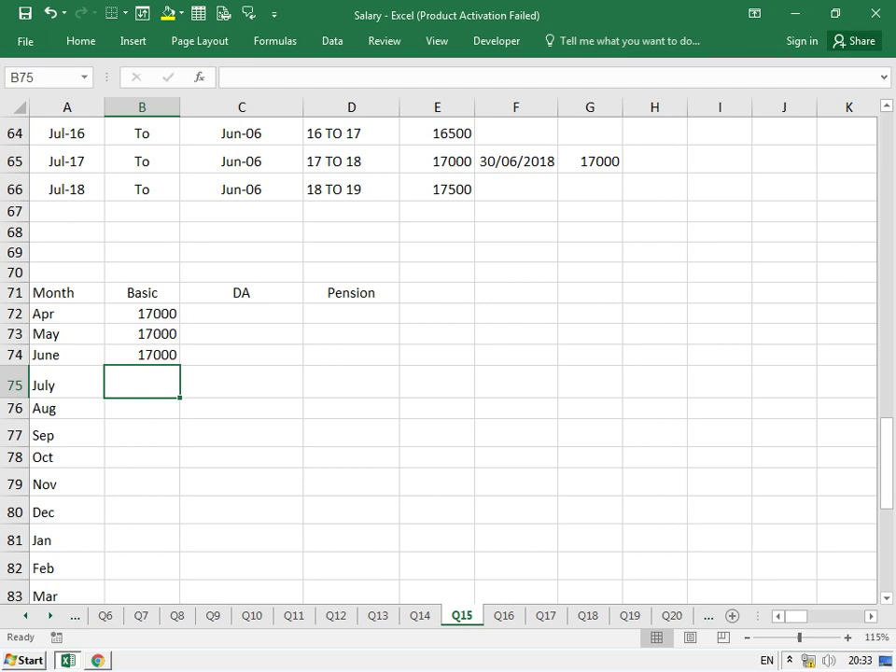
- Set July's Basic to 17500 and fill it down through the Total row
left_click(437, 189)
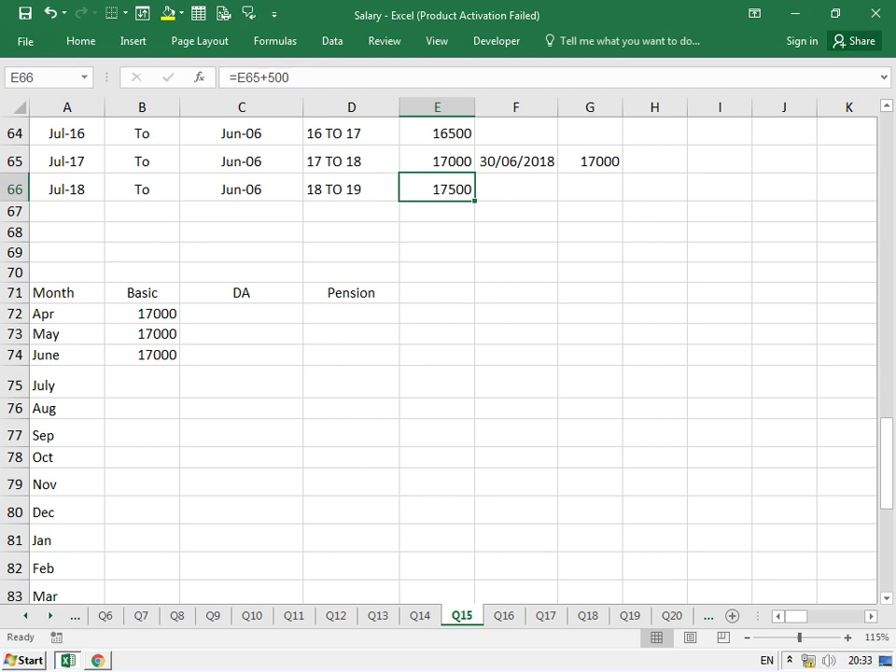
left_click(142, 385)
type("17500")
key("Return")
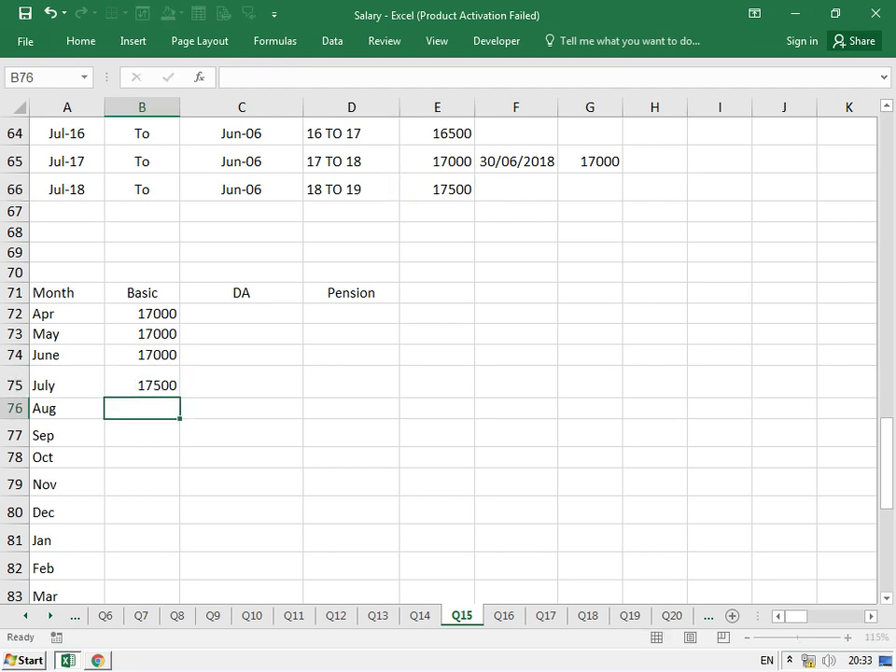
key("Left")
key("ctrl+Down")
key("Right")
key("ctrl+shift+Up")
key("ctrl+d")
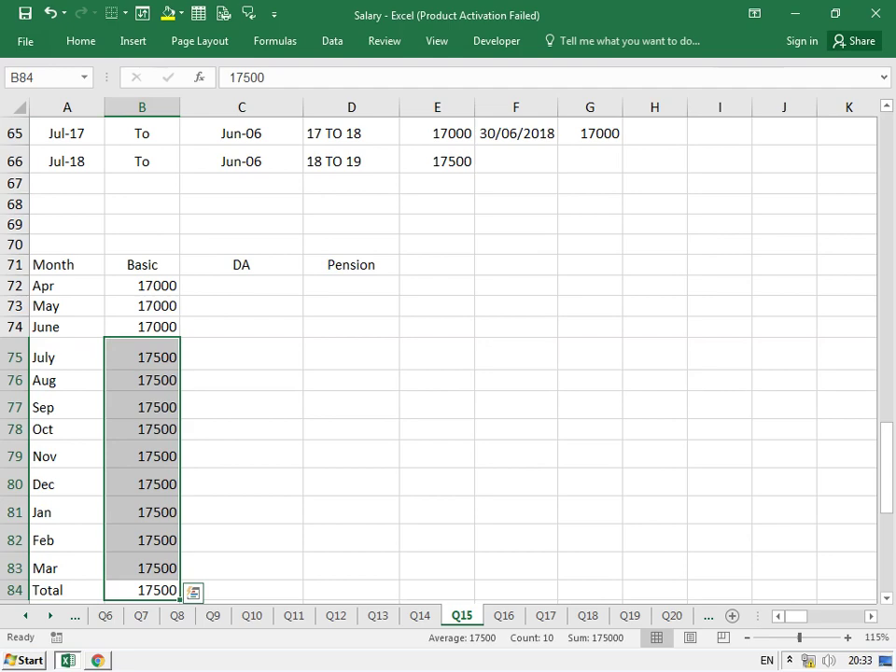
- Enter the resignation date 15/09/2018 in the empty cell above the salary scale
scroll(448, 355, "up", 9)
scroll(448, 355, "up", 1)
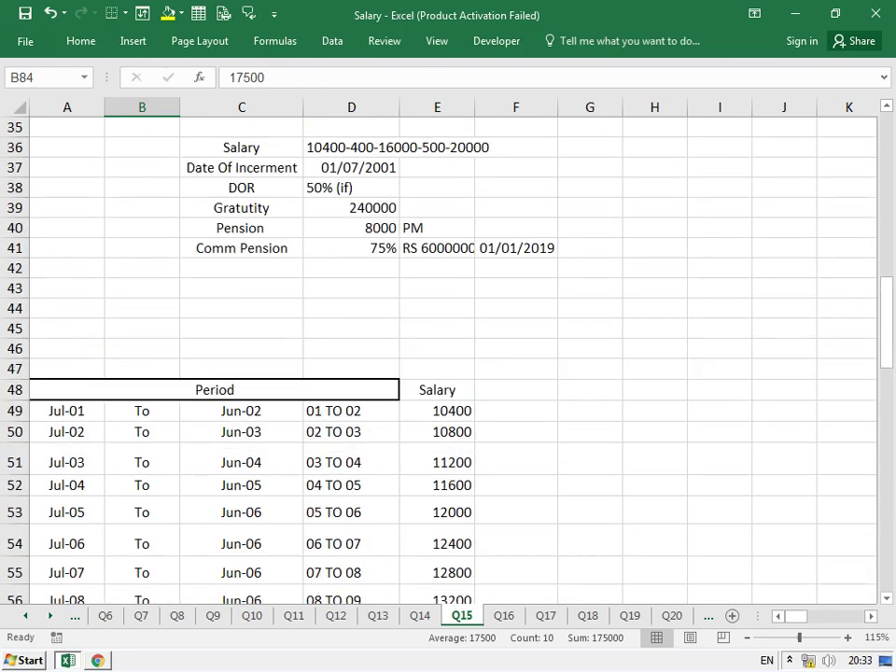
scroll(448, 355, "up", 1)
left_click_drag(241, 247, 241, 228)
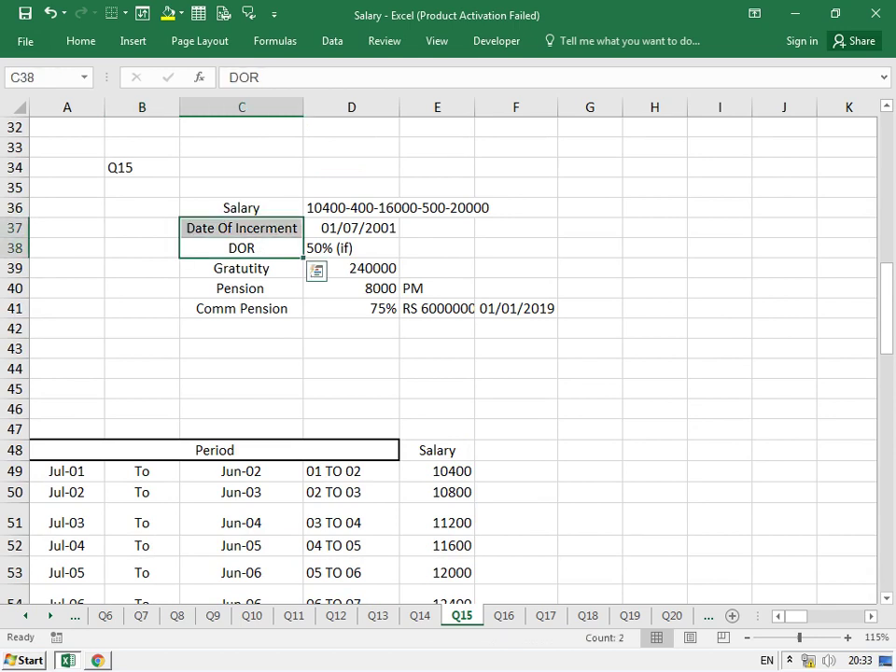
left_click(517, 207)
left_click(437, 207)
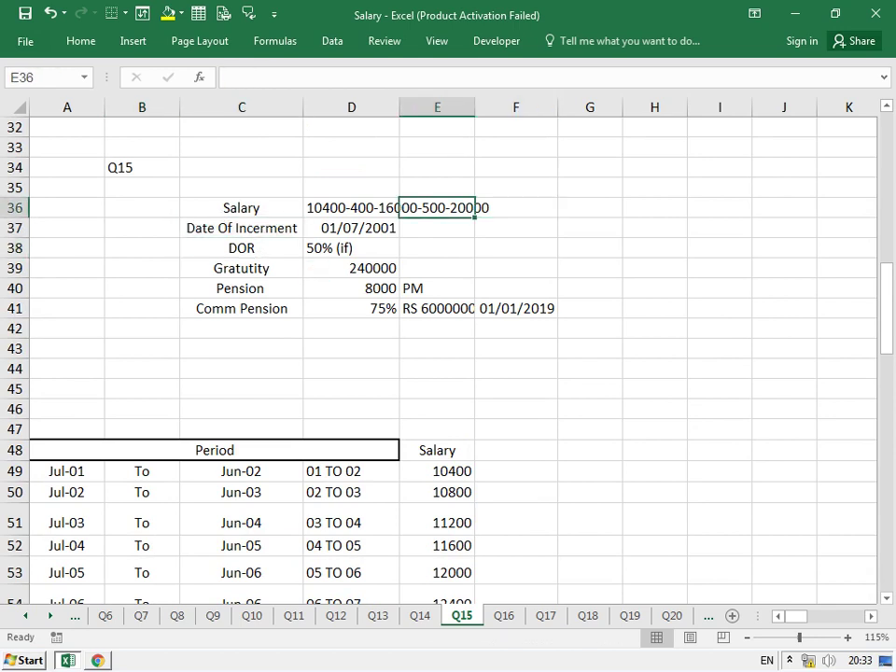
left_click(351, 187)
type("15-9-2018")
key("Return")
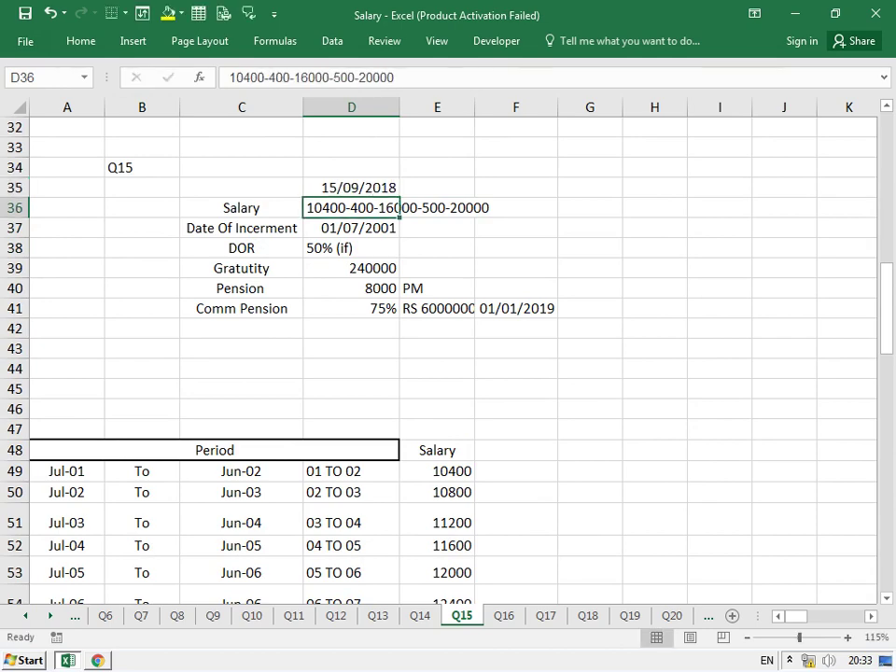
scroll(448, 355, "down", 3)
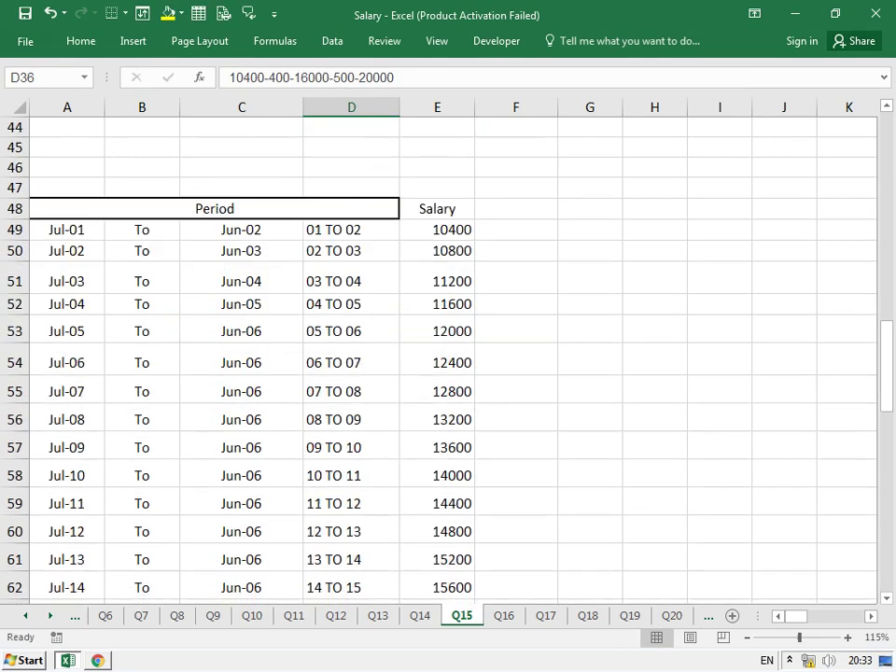
scroll(449, 355, "down", 5)
scroll(448, 355, "down", 6)
scroll(448, 354, "up", 3)
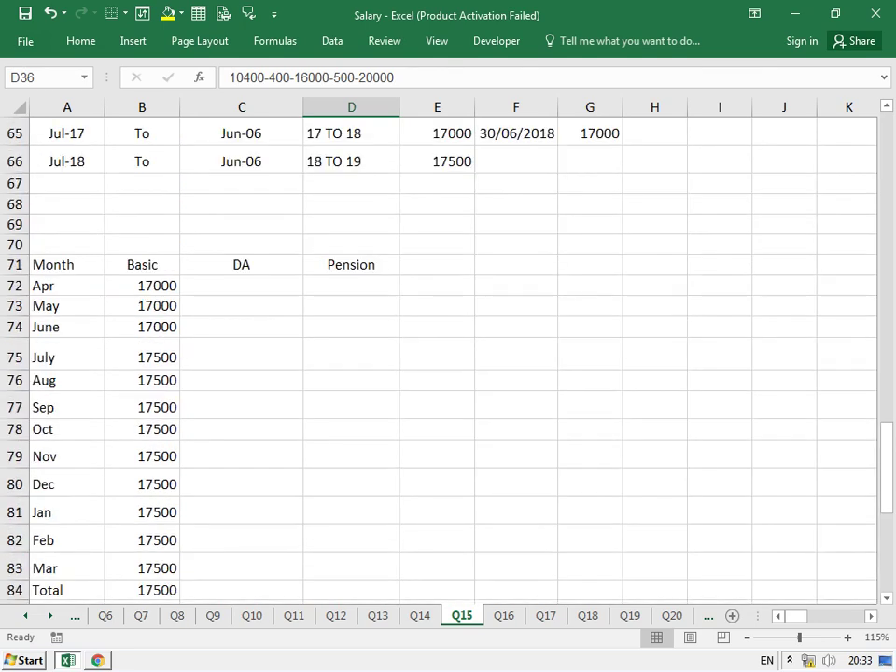
- Review the April–September Basic amounts and clear October through Total
left_click(142, 285)
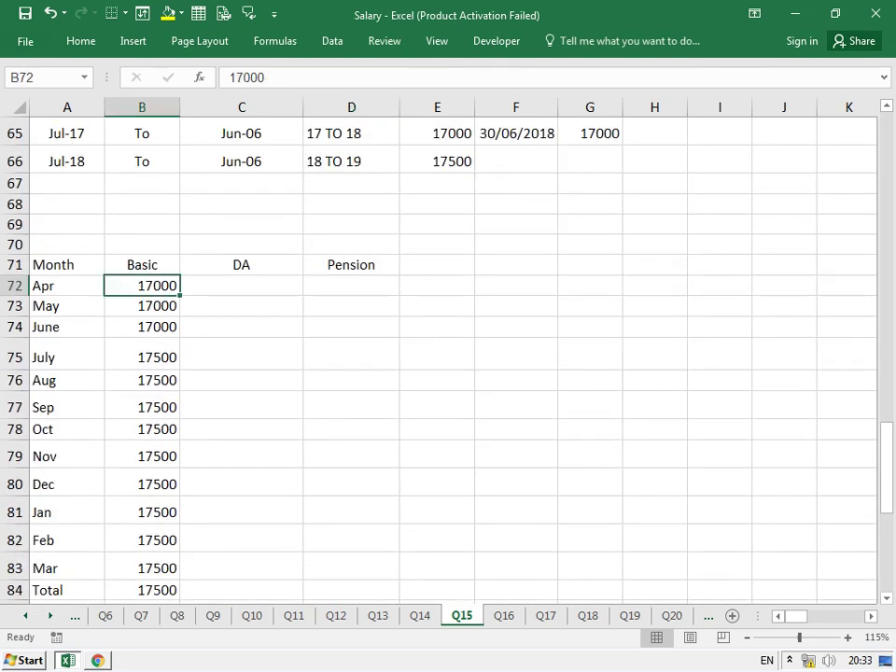
left_click(67, 286)
left_click(142, 286)
left_click(142, 306)
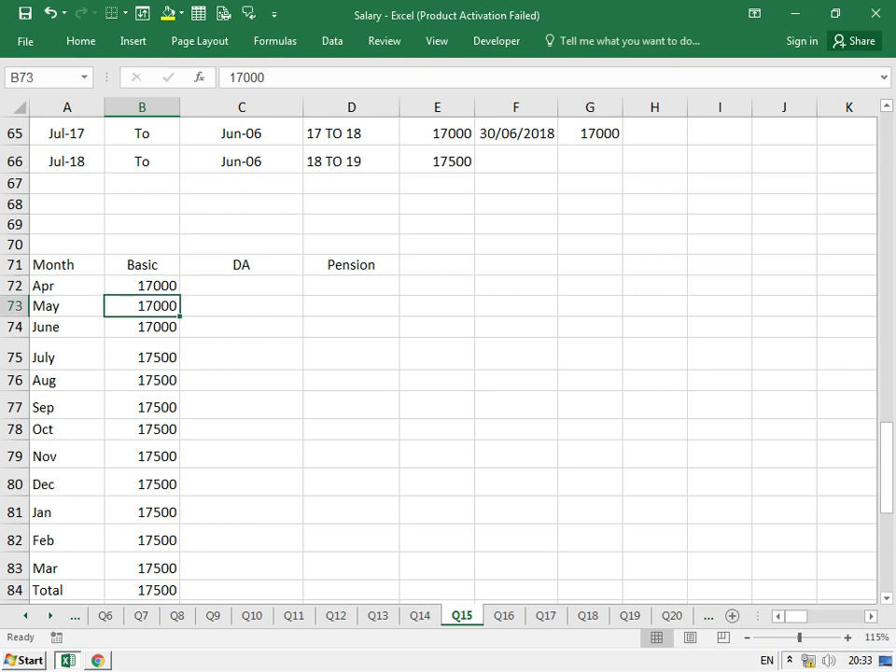
left_click(142, 326)
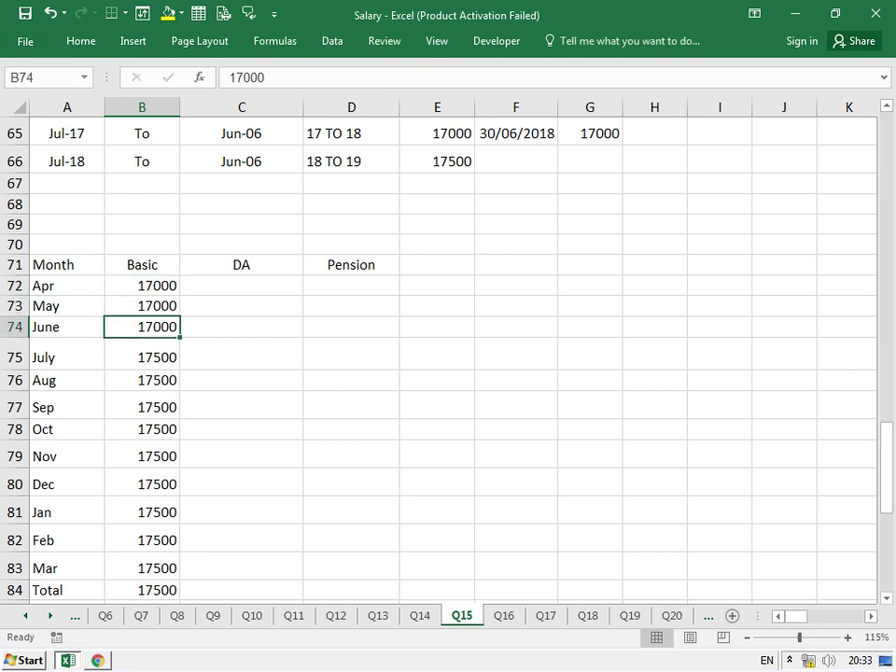
left_click(142, 356)
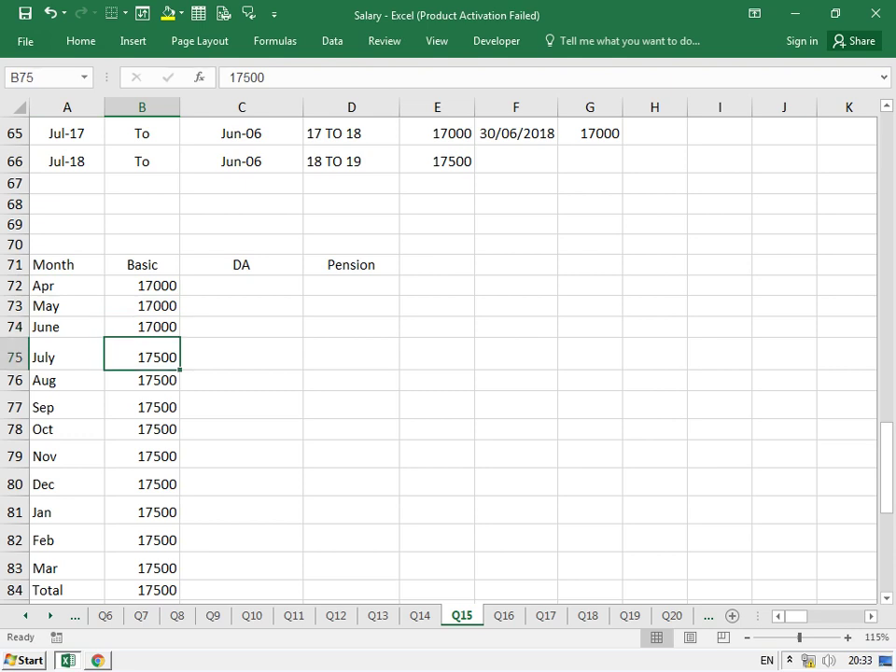
left_click(142, 380)
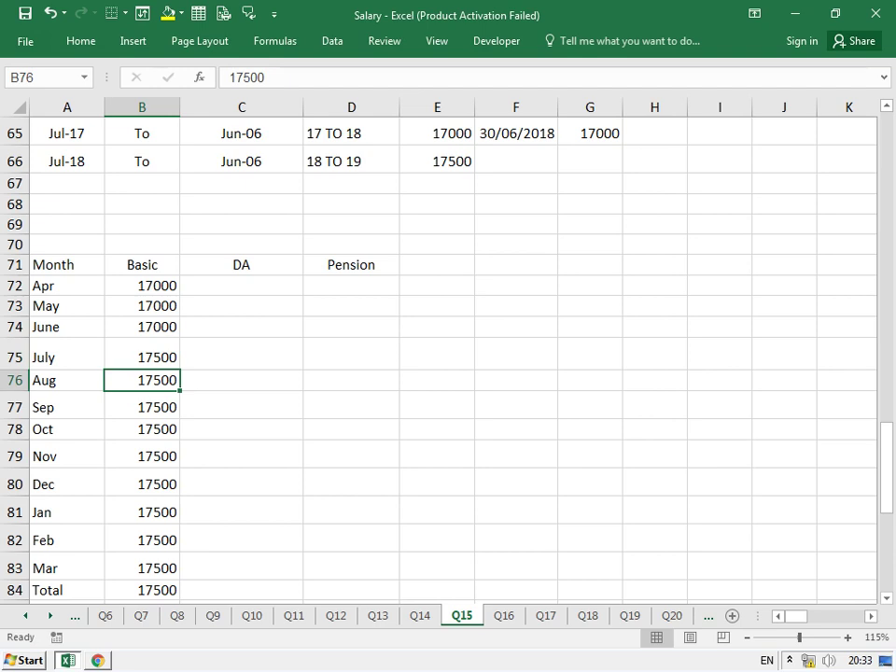
left_click(142, 408)
left_click_drag(142, 429, 142, 590)
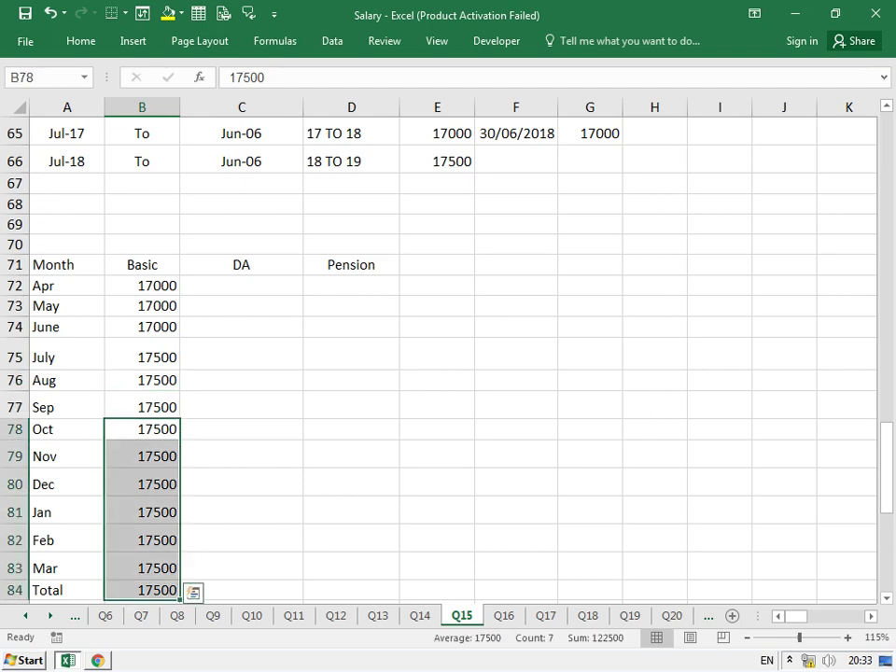
key("Delete")
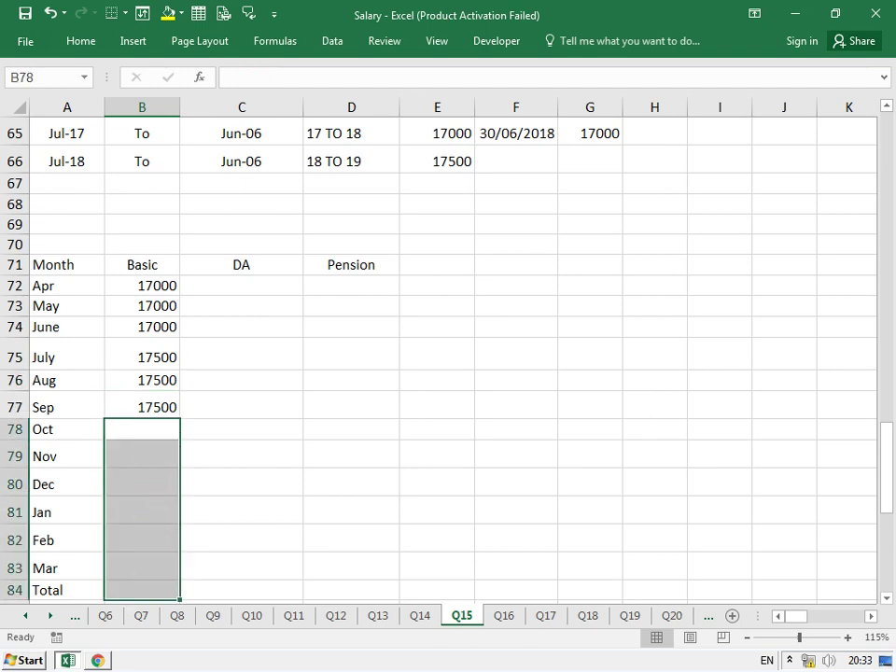
- Change September's Basic to =17500/2, giving 8750
key("Up")
key("F2")
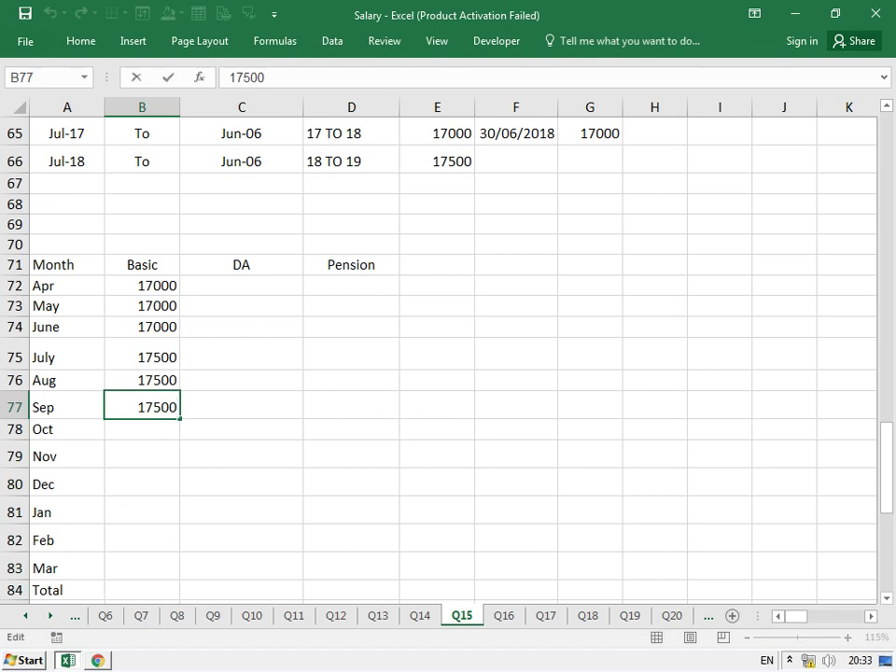
key("Left")
key("Left")
key("Left")
key("Left")
key("Left")
type("=")
key("Right")
key("Right")
key("Right")
key("Right")
type("/2")
key("Return")
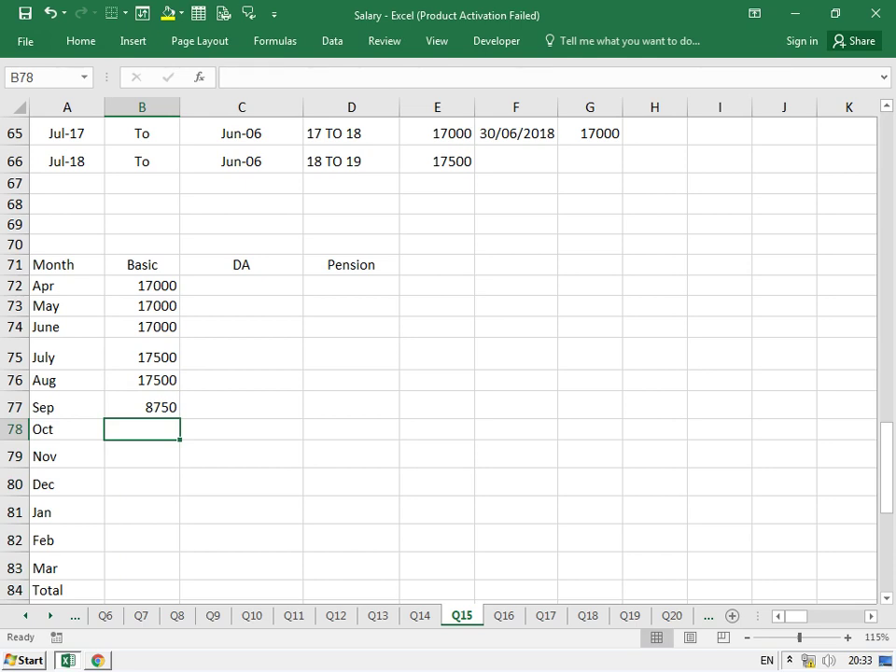
- Enter 0 as the Basic for October through March and the Total row
type("0")
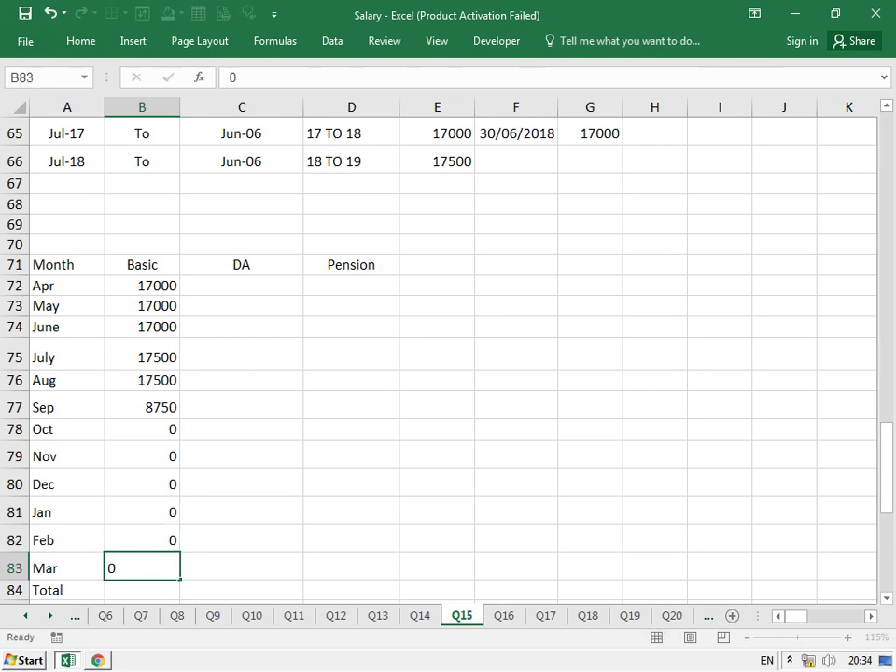
type(" 0 0 0 0 0 0")
key("Down")
key("Up")
key("Up")
key("ctrl+Up")
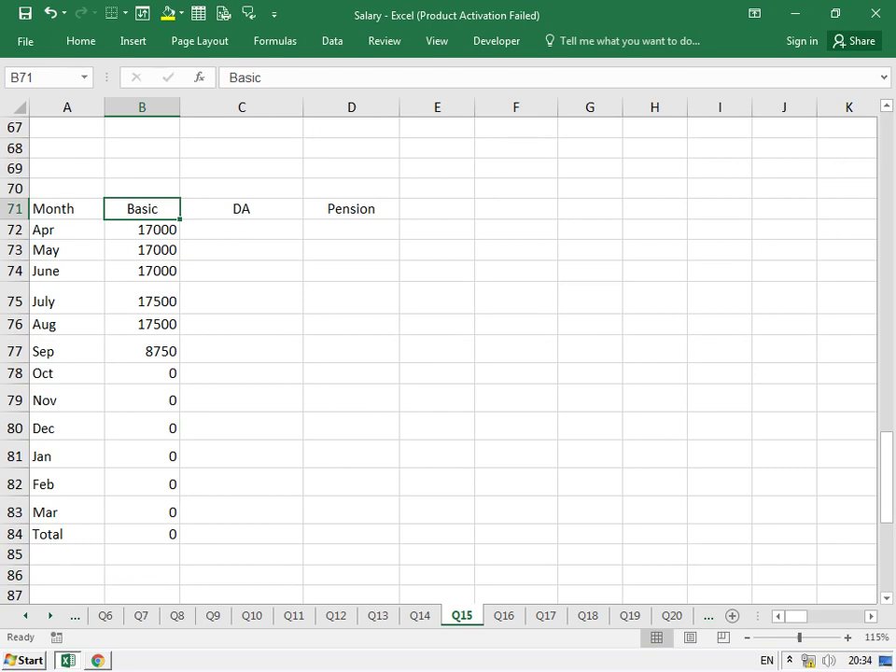
- Enter April's DA as 50% of Basic (8500) and fill it down through September
left_click(241, 208)
left_click(241, 230)
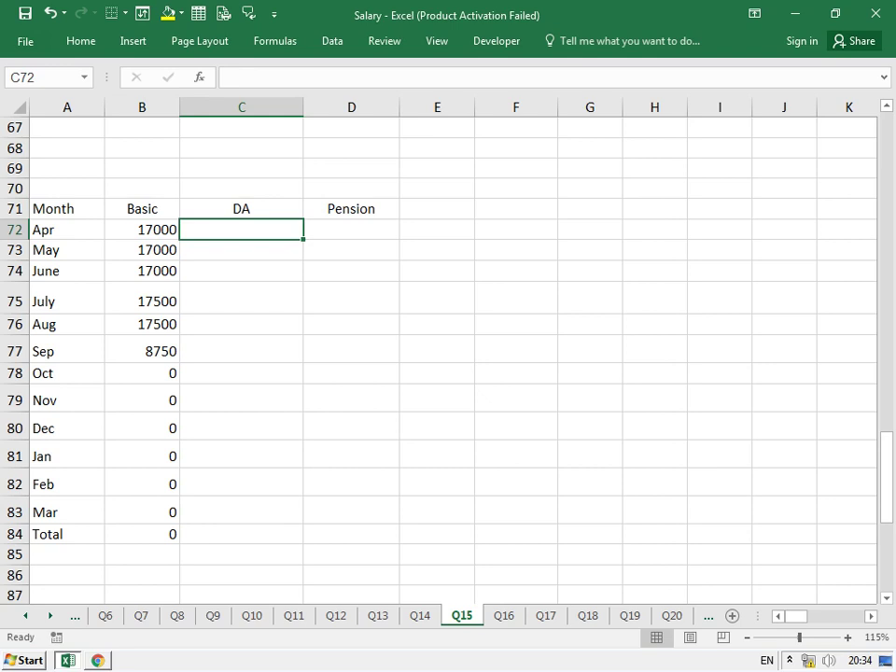
type("=")
key("Left")
type("*50")
key("Return")
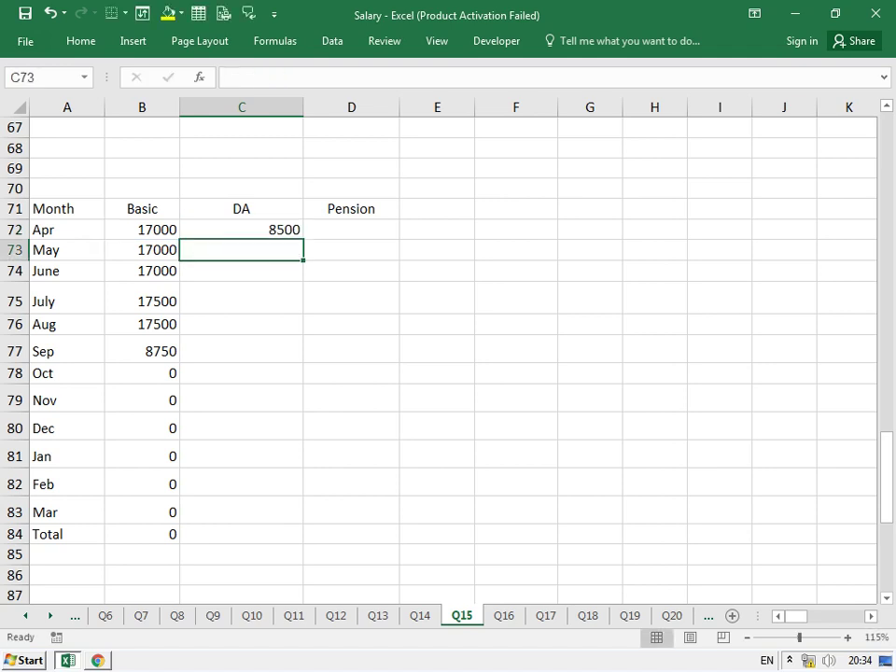
key("ctrl+d")
key("Down")
key("ctrl+d")
key("Down")
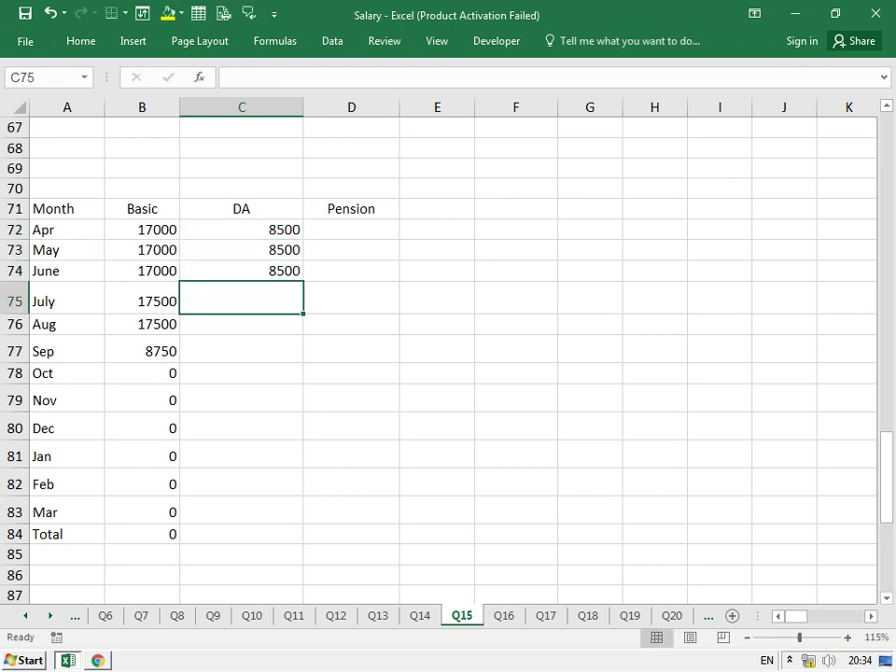
key("ctrl+d")
key("Down")
key("ctrl+d")
key("Down")
key("ctrl+d")
key("Down")
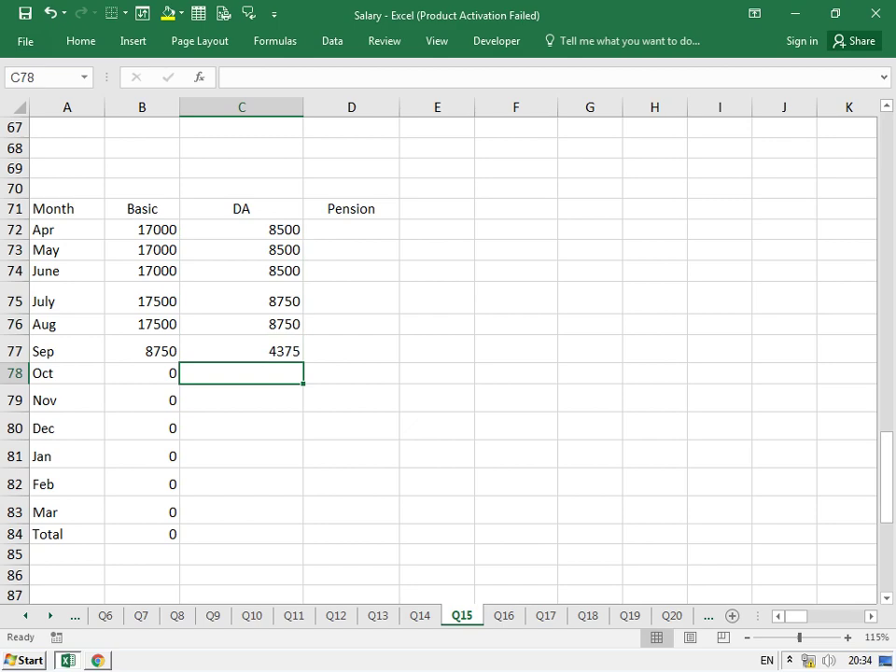
- Record the date 16/09/2018 in F40, beside the monthly pension amount
scroll(448, 355, "up", 3)
scroll(448, 355, "up", 4)
scroll(448, 355, "up", 4)
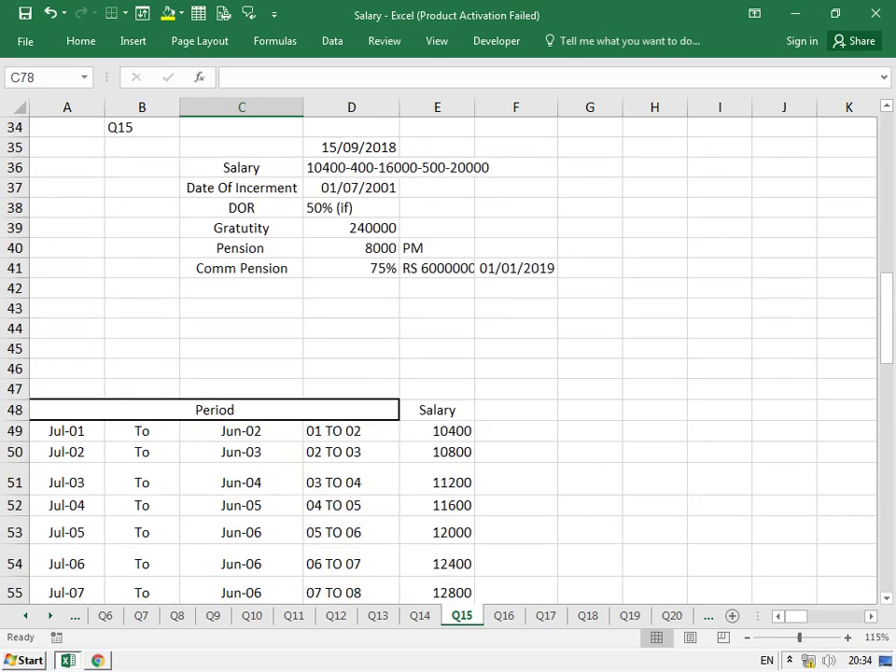
left_click(241, 247)
key("Right")
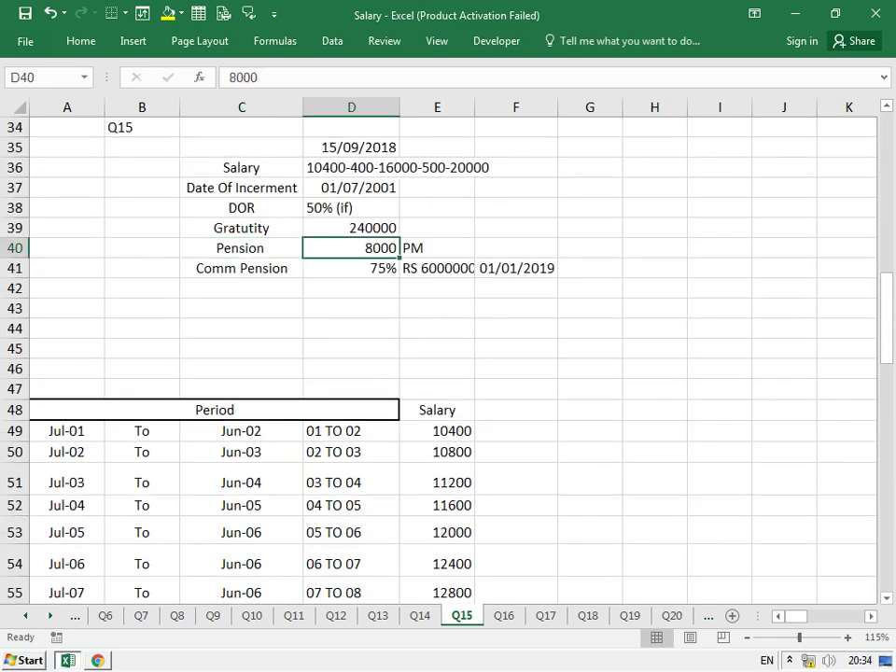
key("Right")
key("Right")
type("2")
type("16-9-2018")
key("Return")
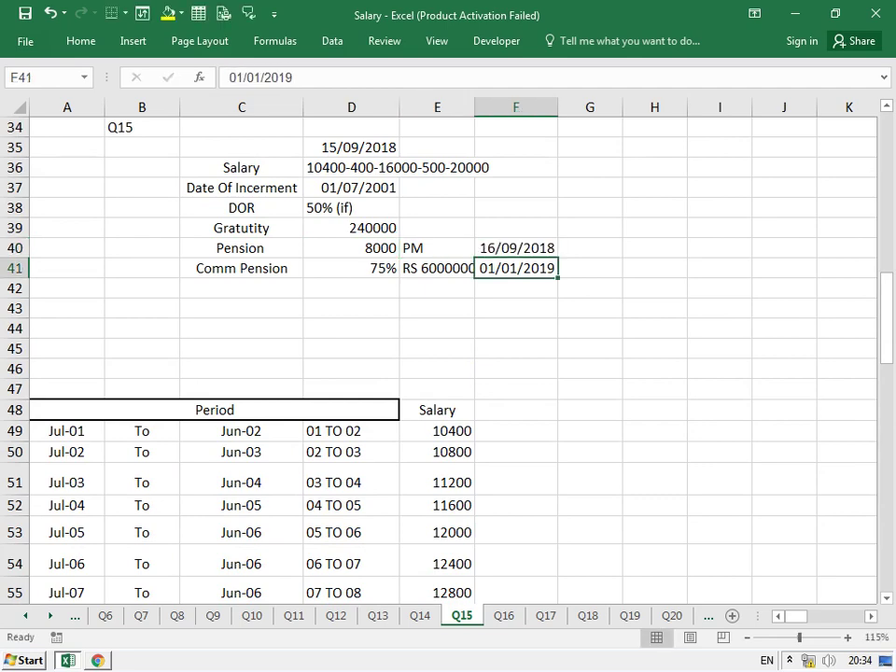
scroll(448, 354, "down", 5)
scroll(448, 355, "down", 4)
scroll(449, 354, "down", 2)
- Enter a Pension of 4000 for September and 8000 for October through December
left_click(351, 348)
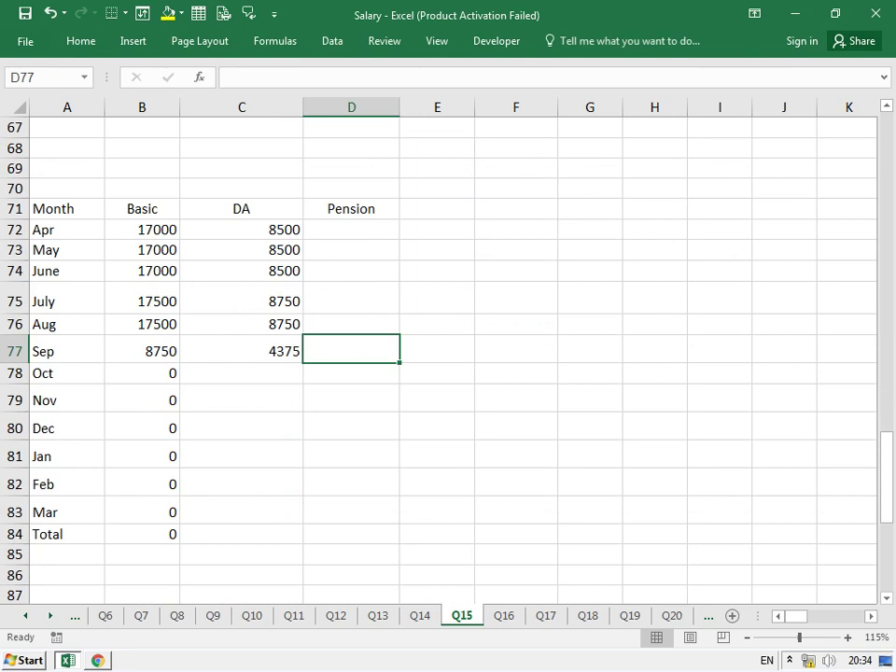
type("4000")
key("Return")
type("4000")
key("Return")
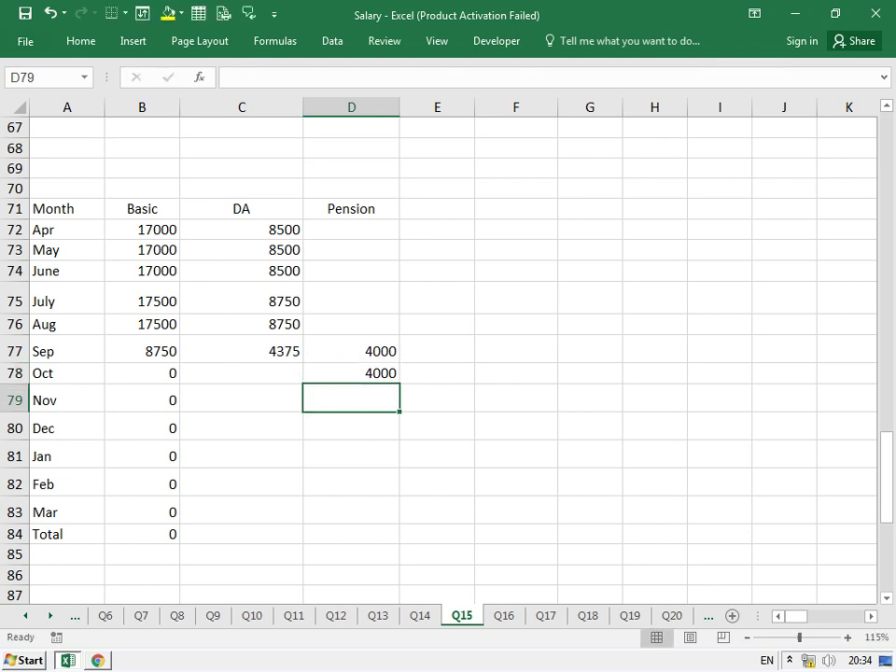
left_click(351, 373)
type("8000")
key("ctrl+Return")
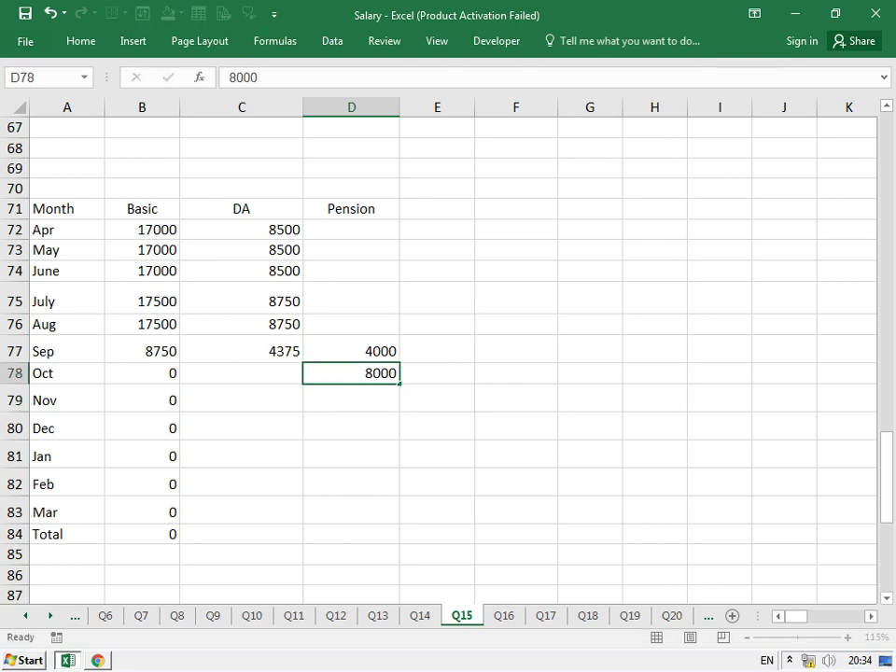
left_click(351, 399)
type("8000")
key("Return")
type("8000")
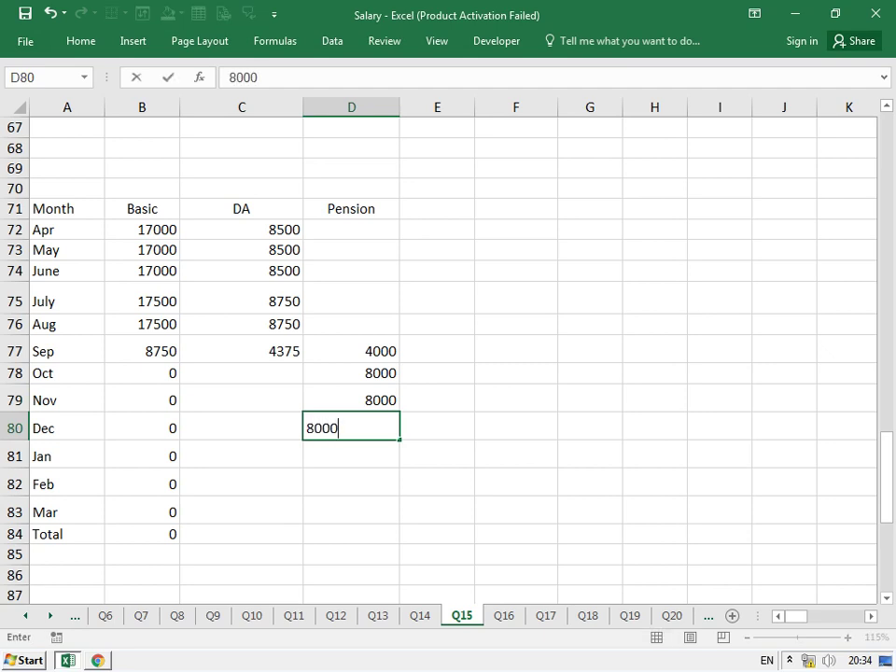
key("Return")
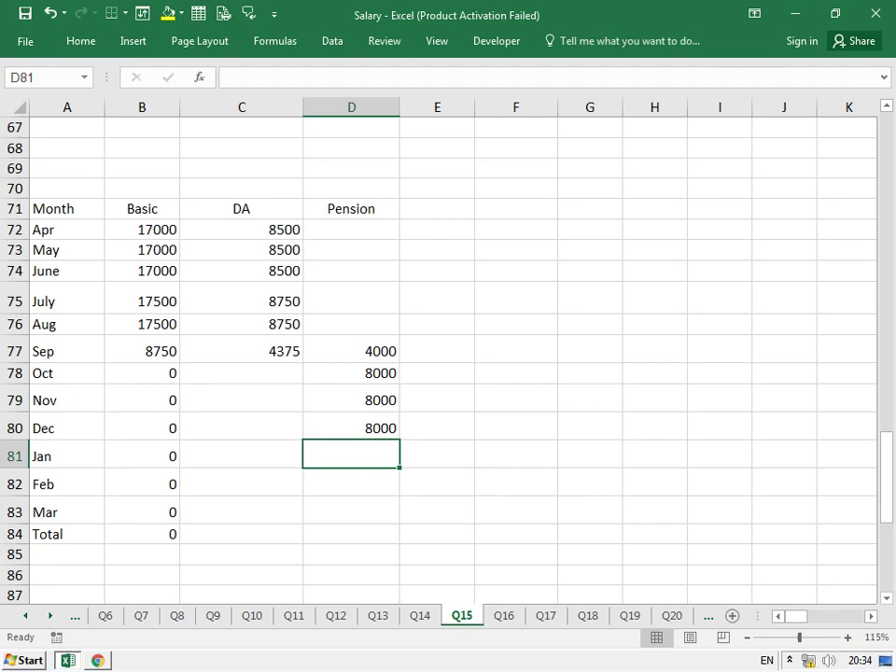
- Check the 75% commuted pension rate, then enter January's pension as =8000*75
scroll(439, 355, "up", 3)
scroll(439, 355, "up", 3)
scroll(438, 355, "up", 4)
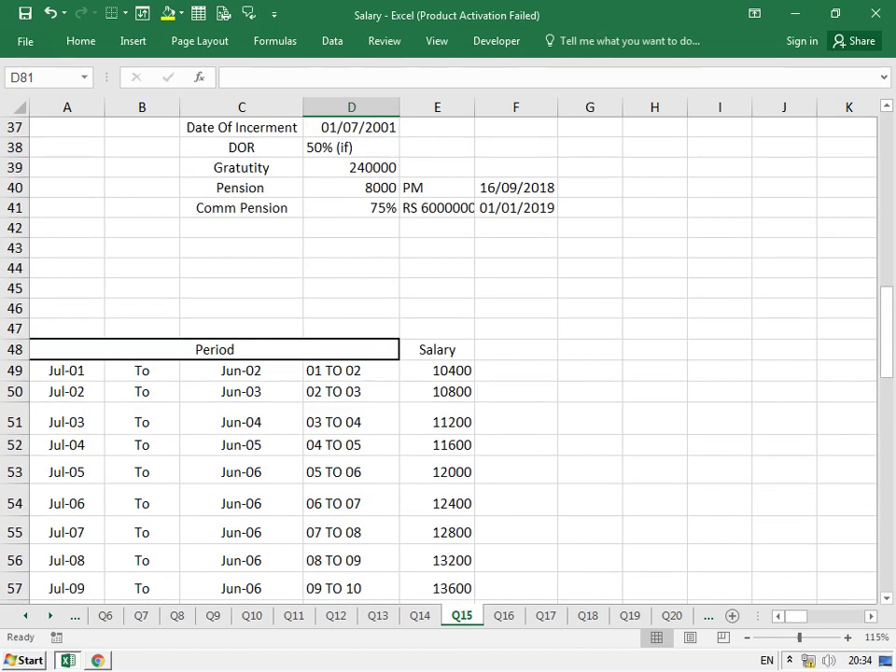
left_click(351, 208)
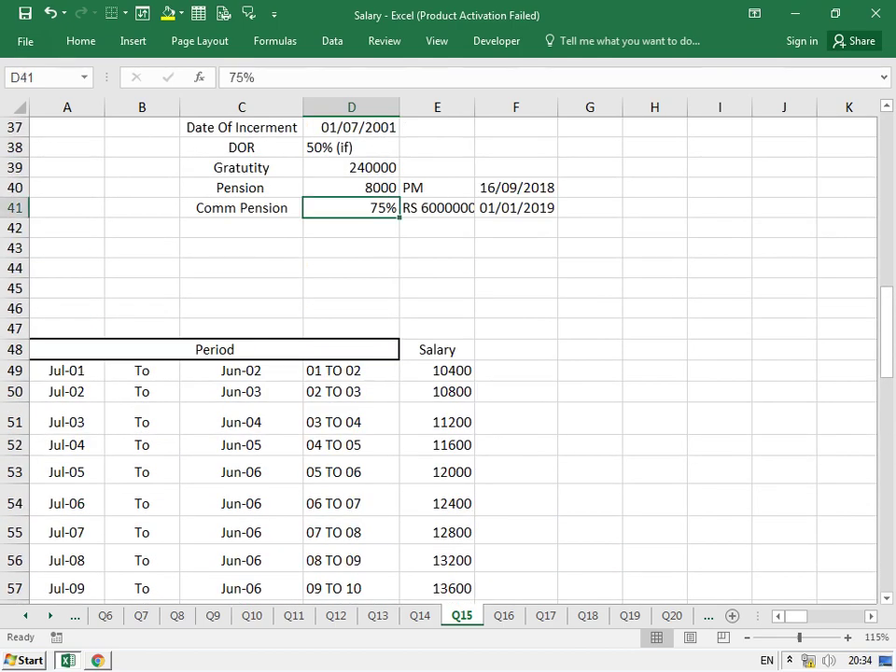
scroll(439, 354, "down", 8)
scroll(438, 355, "down", 2)
scroll(438, 354, "down", 2)
left_click(351, 332)
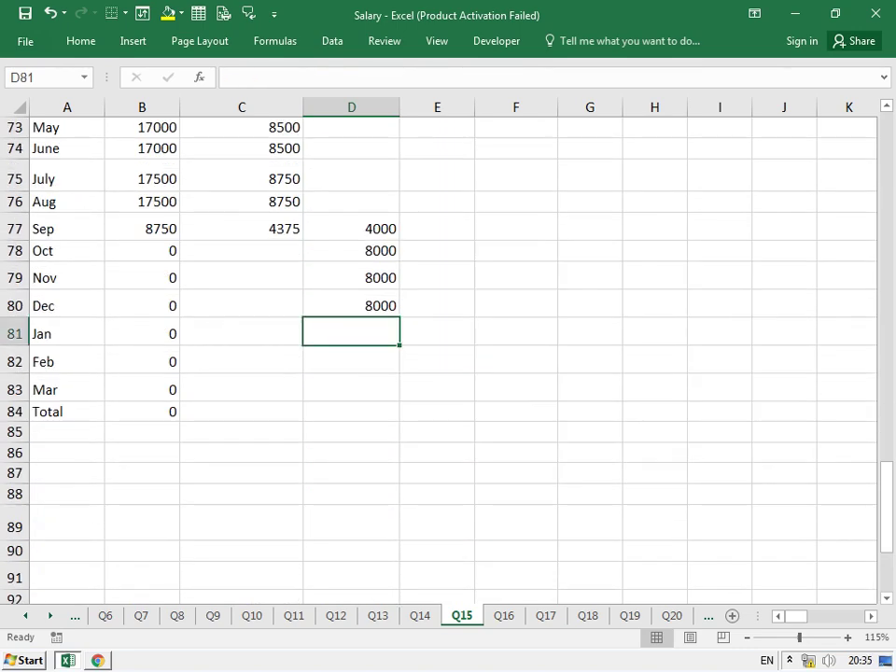
type("=8000*75")
key("Return")
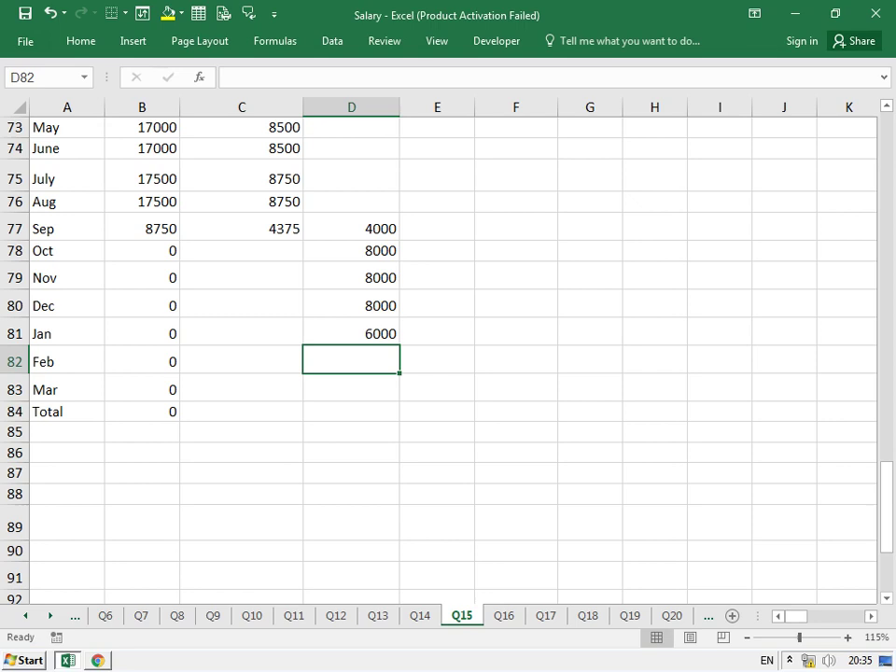
- Correct January's pension to 2000, and enter 2000 for February and March
left_click(351, 333)
type("2000")
key("Return")
type("2000")
key("Return")
type("2000")
key("Return")
type("20")
key("Escape")
key("Left")
key("Left")
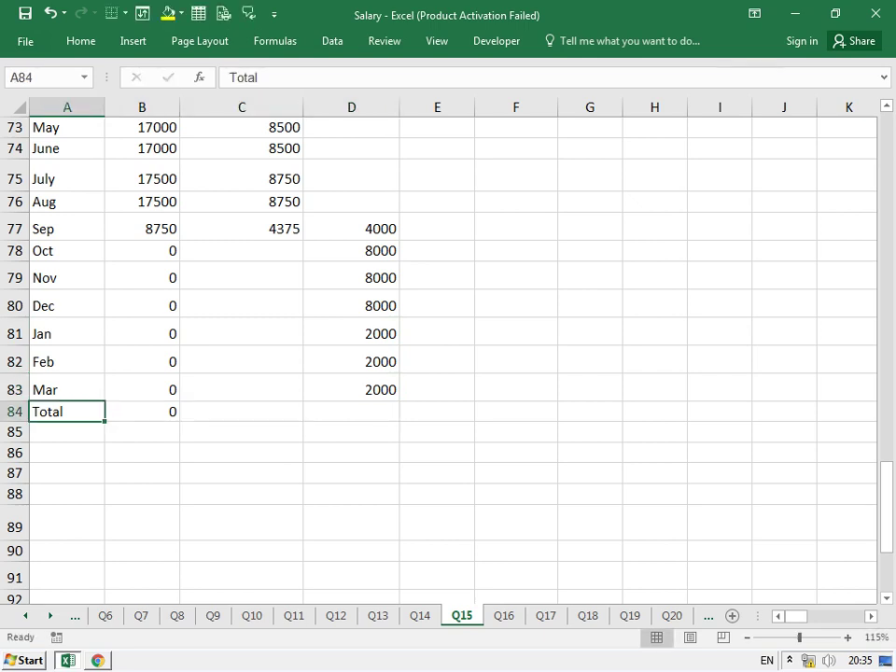
- Add SUM totals in row 84 for Basic, DA and Pension: 94750, 47375 and 34000
key("Right")
key("alt+equal")
key("Return")
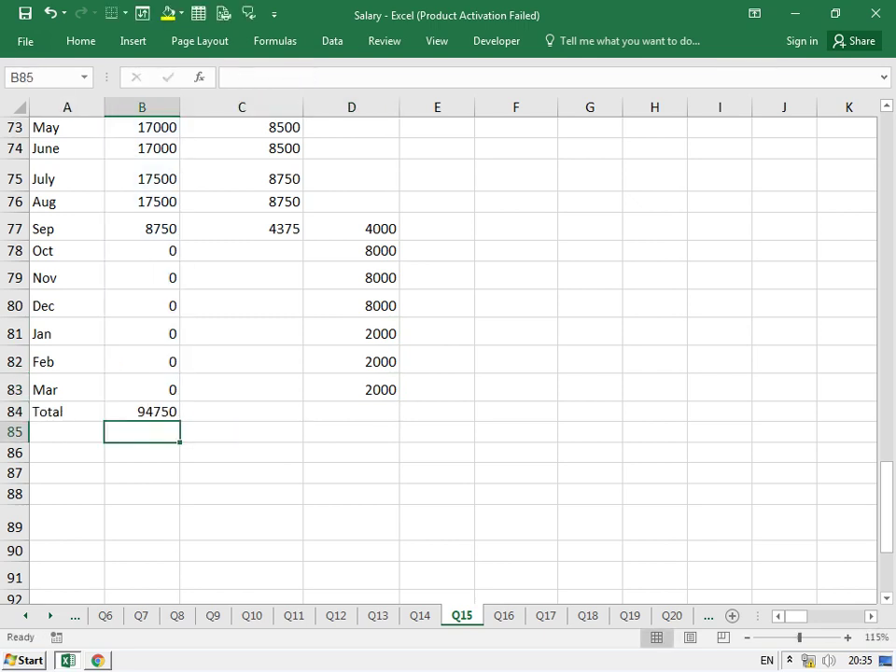
key("Up")
key("shift+Right")
key("shift+Right")
key("ctrl+r")
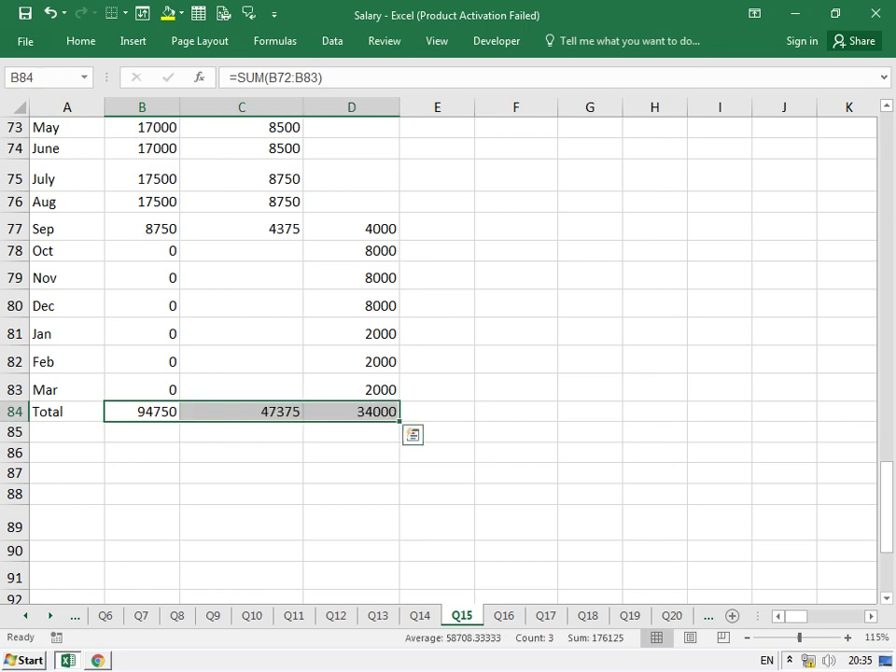
key("Right")
scroll(448, 355, "up", 2)
scroll(449, 354, "down", 1)
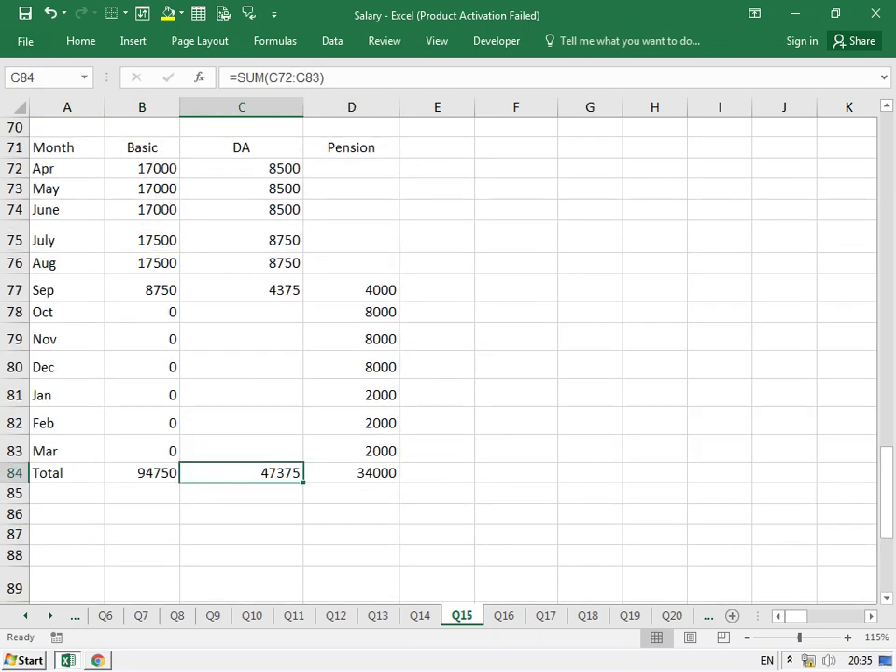
left_click(142, 472)
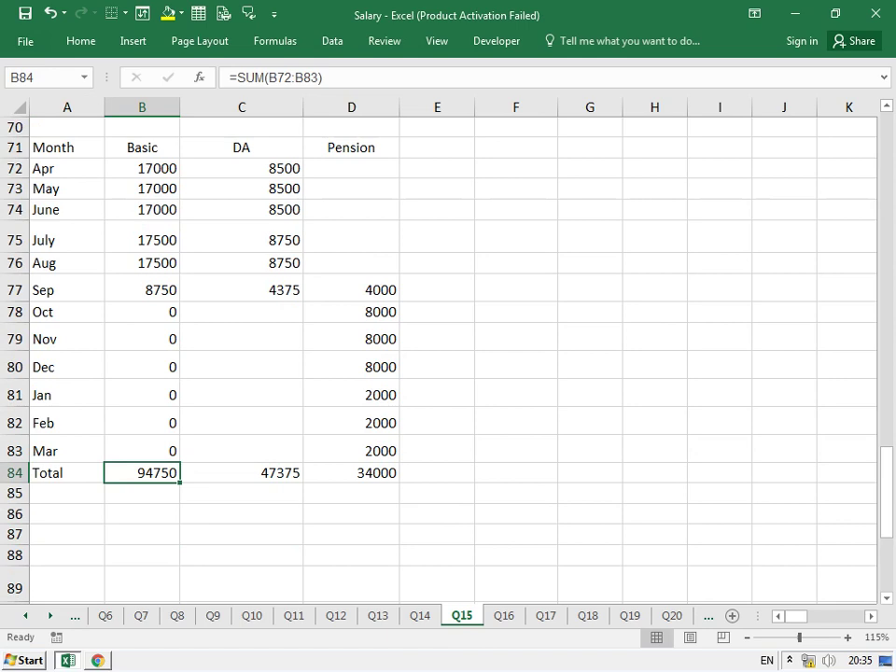
left_click(241, 472)
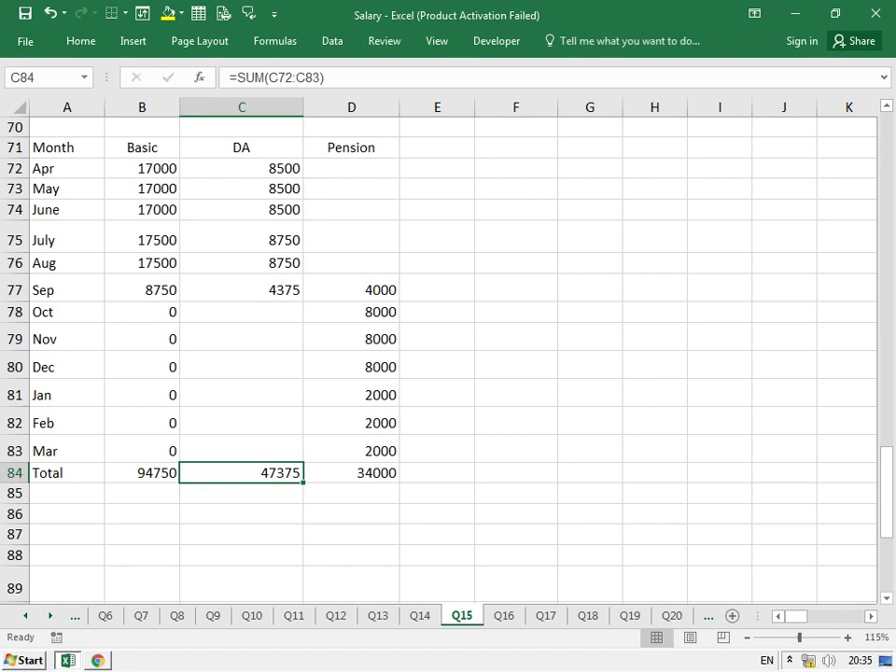
left_click(352, 472)
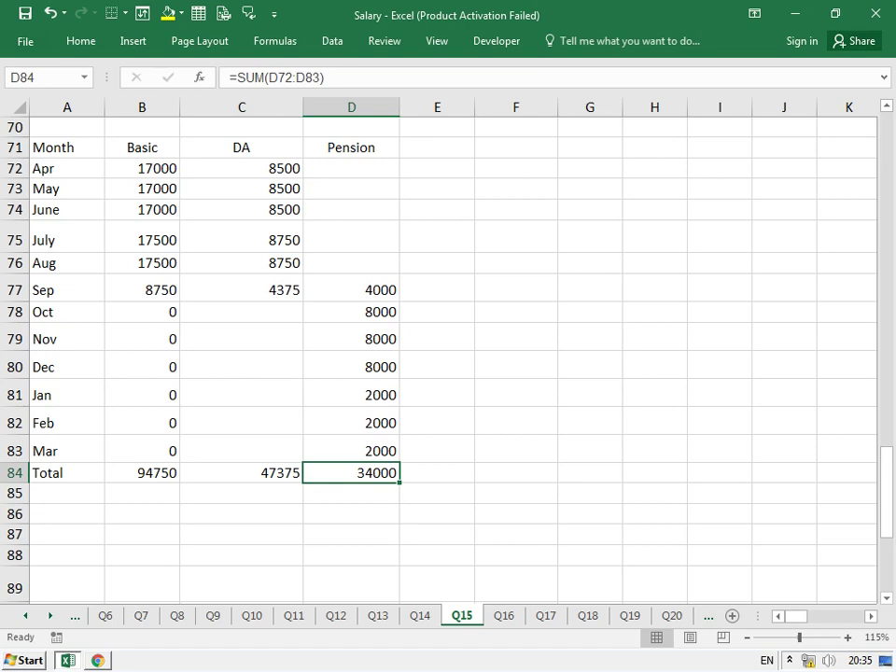
left_click(437, 312)
- Widen column E to about triple width, showing the Calculation Of Commuted Pension section
key("Right")
key("Right")
key("Right")
key("Right")
key("Right")
key("Right")
key("Right")
key("Right")
key("Right")
key("Left")
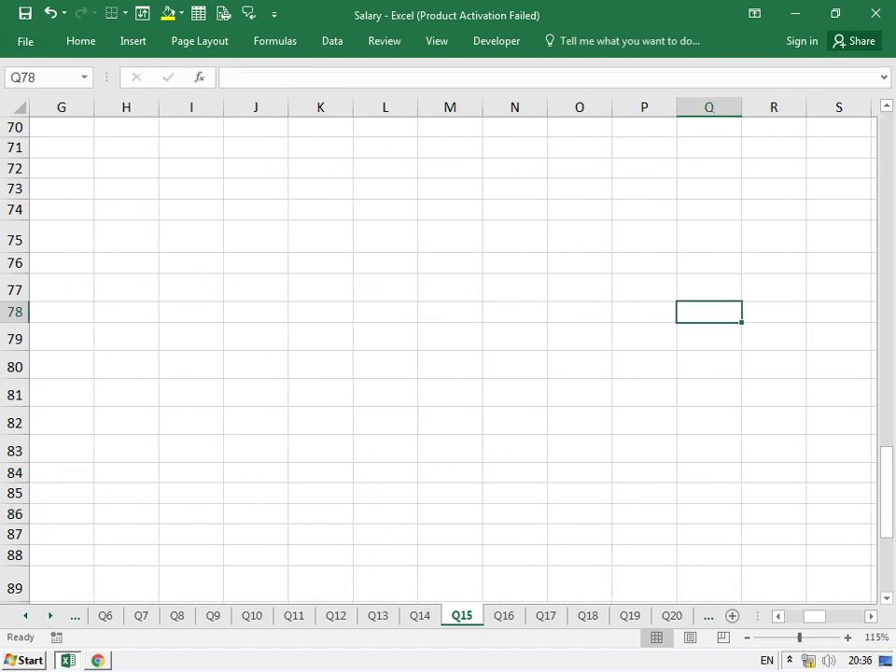
key("Left")
key("Left")
key("Left")
key("Left")
key("Left")
key("Left")
key("Left")
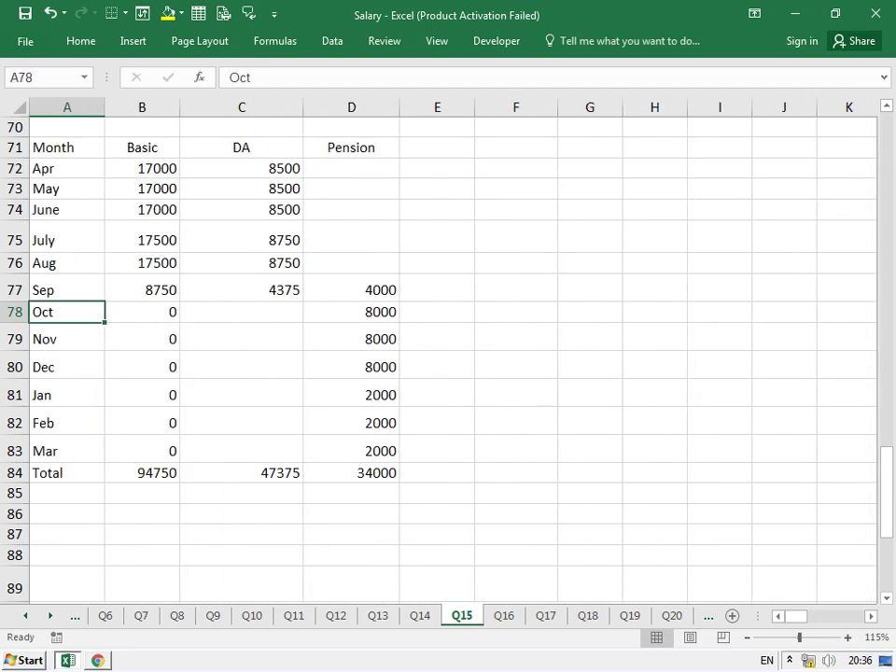
left_click(437, 107)
left_click_drag(474, 107, 464, 107)
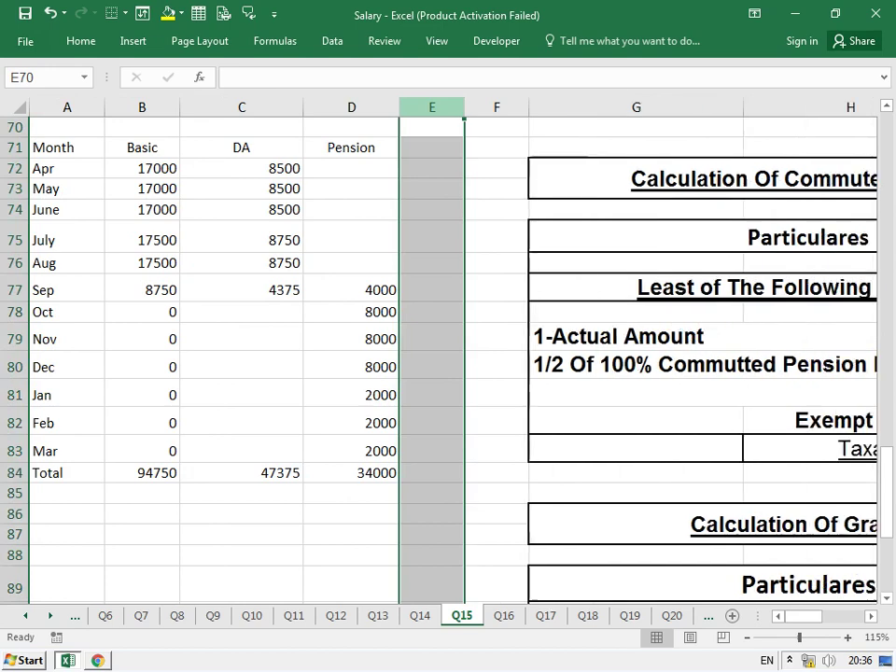
left_click_drag(464, 107, 613, 108)
key("Right")
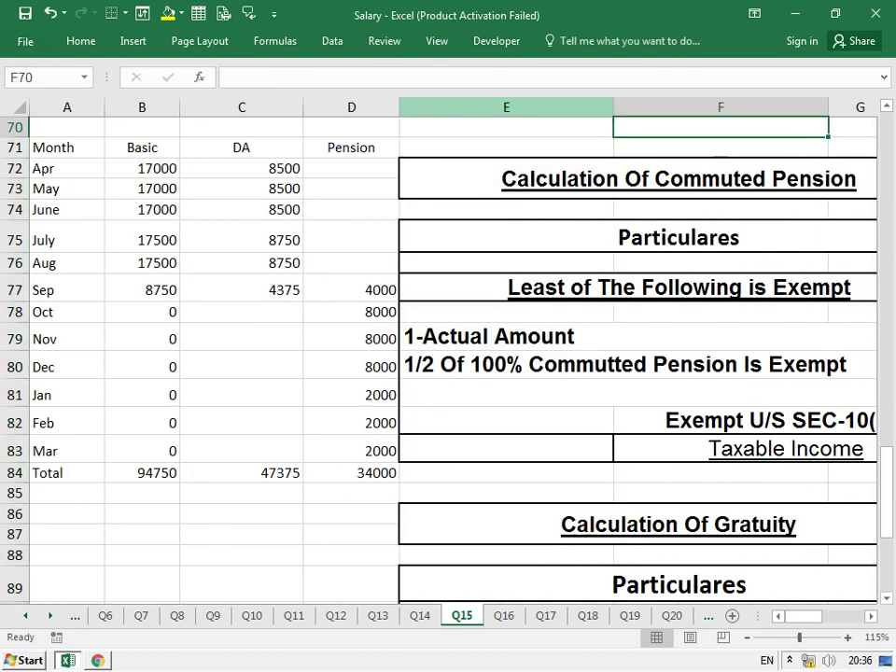
key("Right")
key("Right")
key("Up")
key("Up")
key("Up")
key("Up")
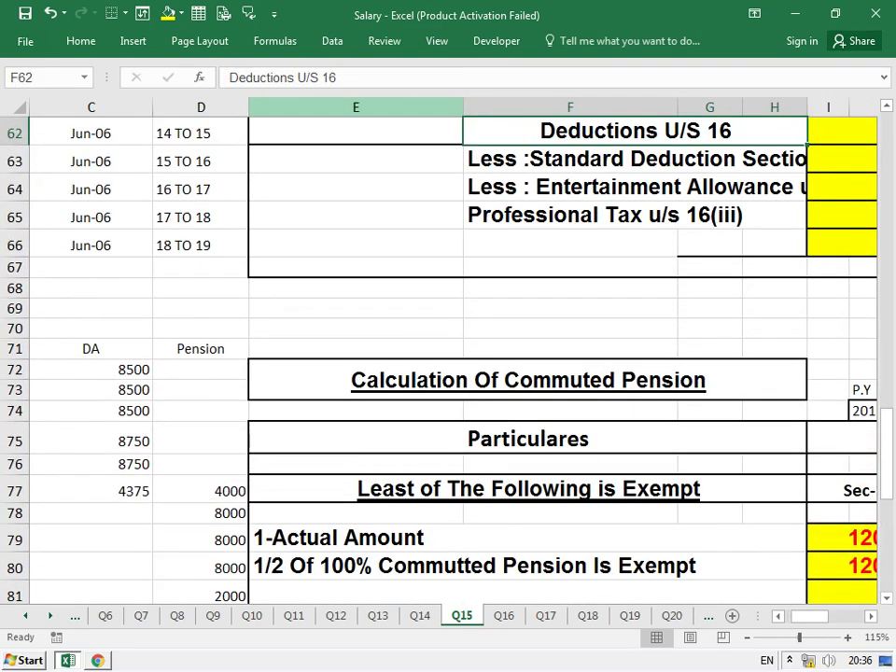
scroll(448, 350, "down", 1)
key("Left")
key("Right")
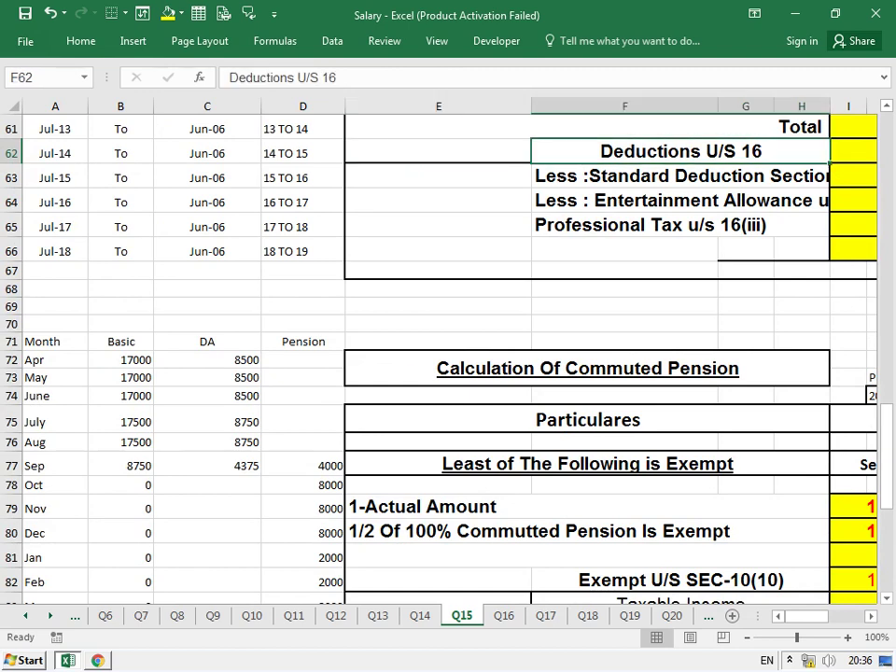
- Merge and centre the Computation Of Salary Income title across E48:H49
key("Right")
key("Right")
key("Right")
scroll(448, 350, "up", 5)
scroll(448, 350, "down", 1)
scroll(448, 350, "up", 1)
left_click_drag(200, 159, 563, 177)
left_click(80, 40)
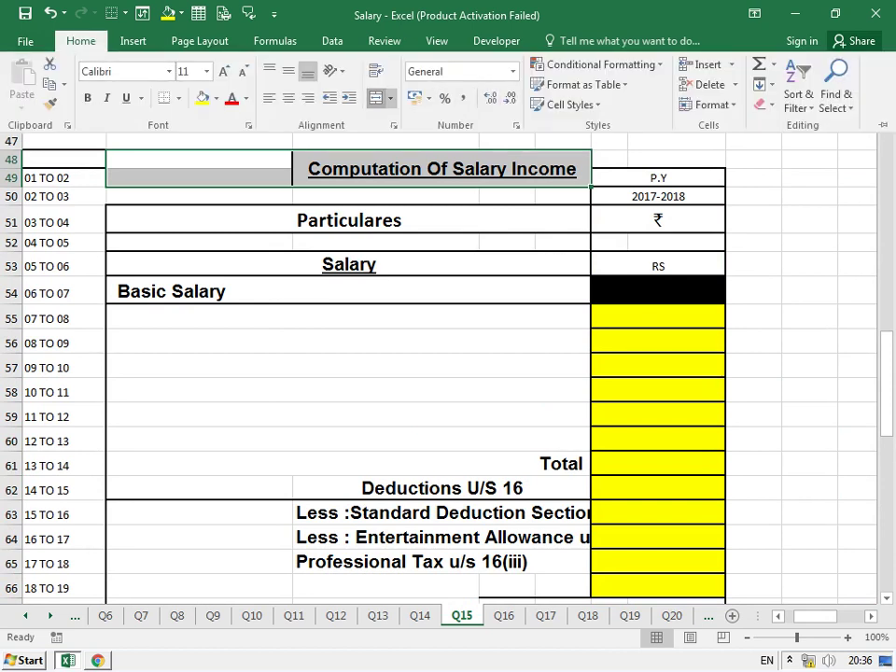
left_click(376, 97)
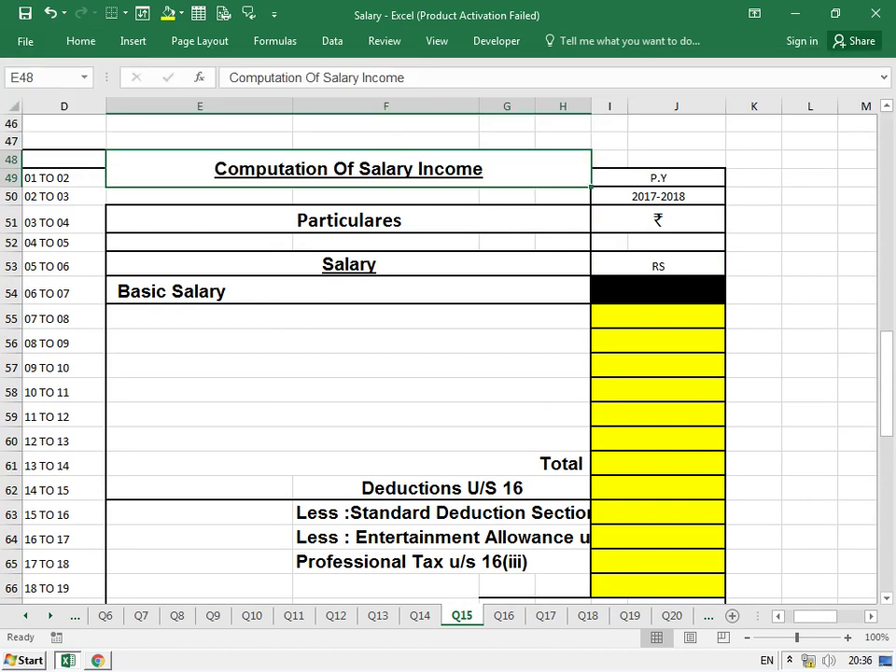
- Enter 94750 as the Basic Salary amount in I54
left_click(658, 290)
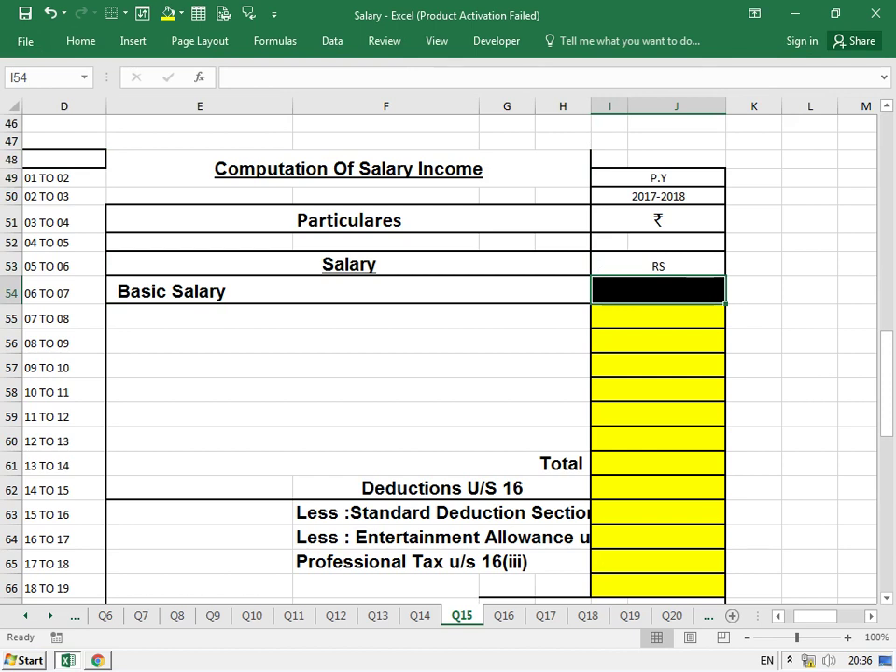
type("94")
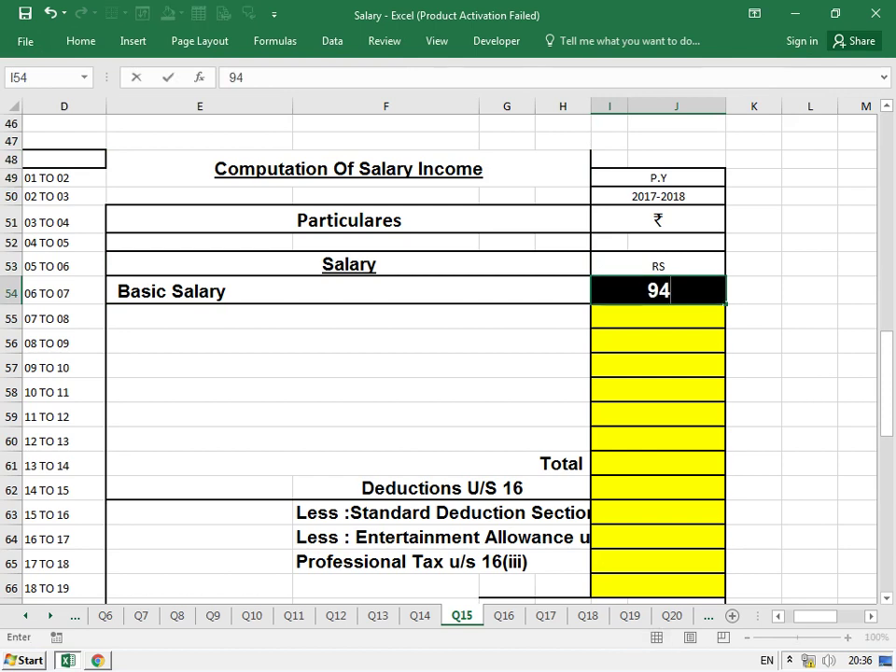
type("750")
key("Return")
- Try a DA label below Basic Salary, cancel it, and return to the Month salary table
left_click(348, 319)
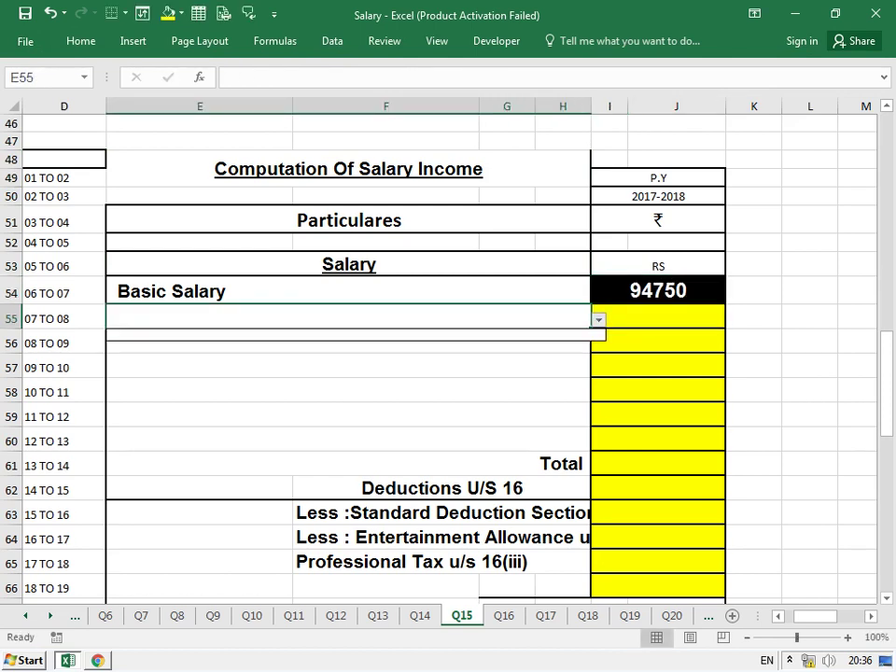
key("Down")
key("Down")
key("Up")
key("Up")
type("D")
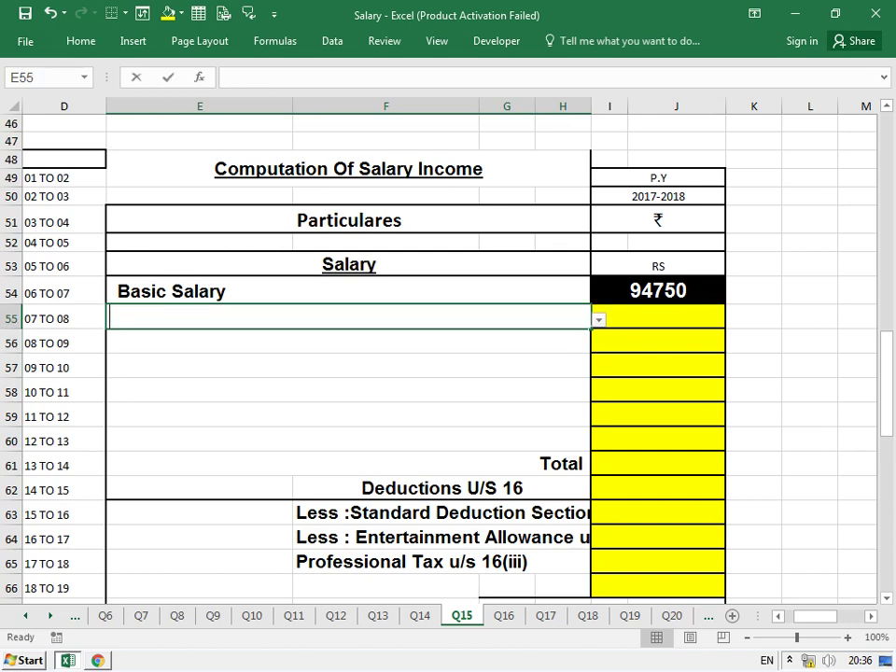
type("A")
key("Return")
key("Return")
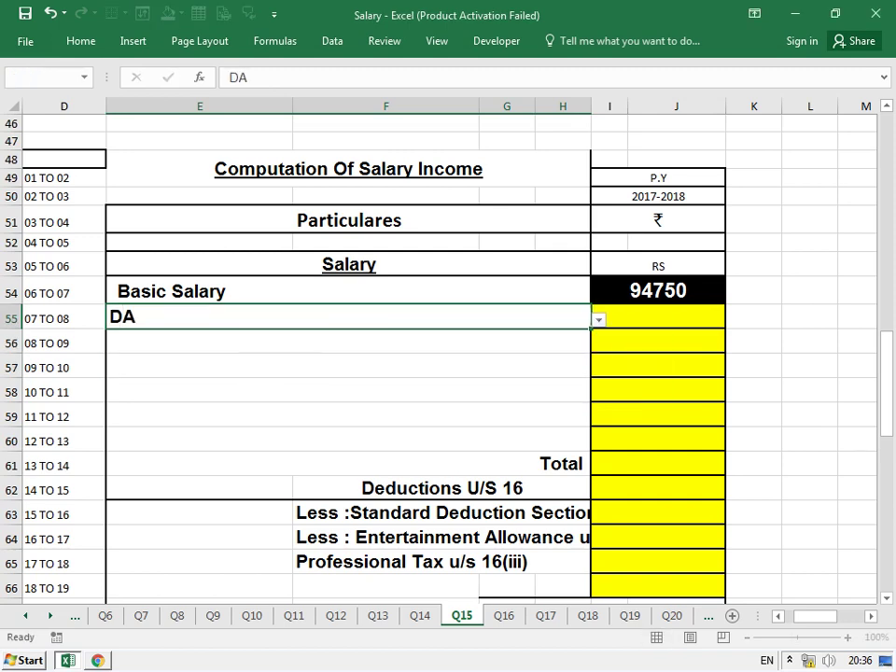
key("Escape")
key("Left")
key("Left")
key("Left")
key("Left")
key("ctrl+Down")
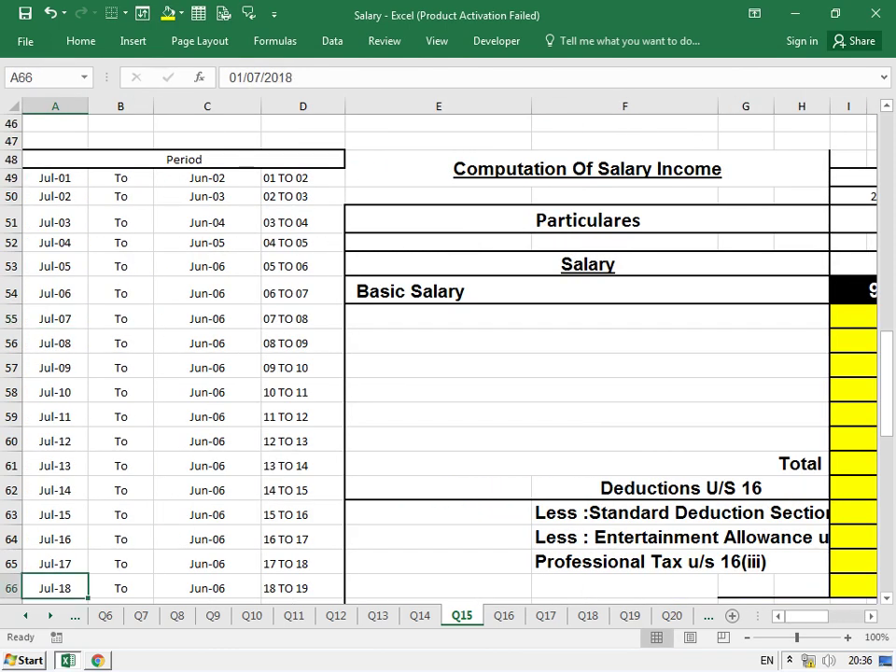
key("ctrl+Down")
key("ctrl+Down")
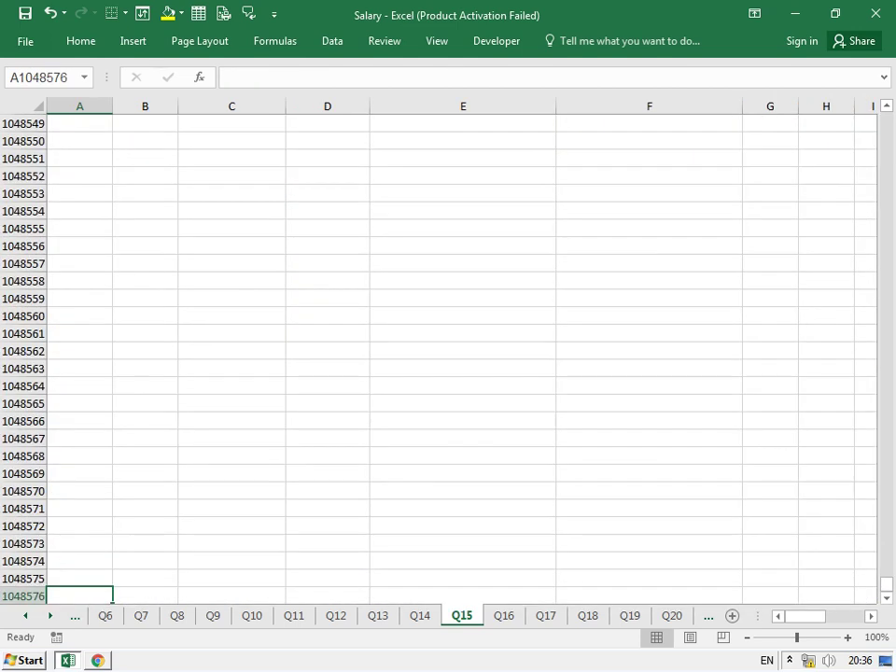
- Browse sheets Q2, Q6 and Q10, jumping to the last row of each
left_click(26, 616)
left_click(25, 615)
left_click(25, 616)
left_click(26, 615)
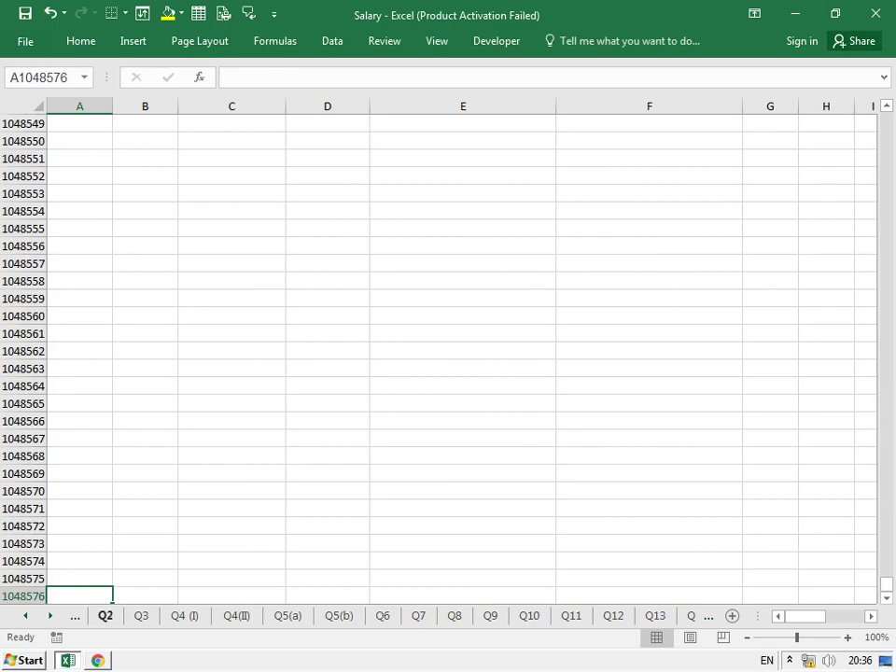
left_click(105, 616)
key("Left")
key("ctrl+Down")
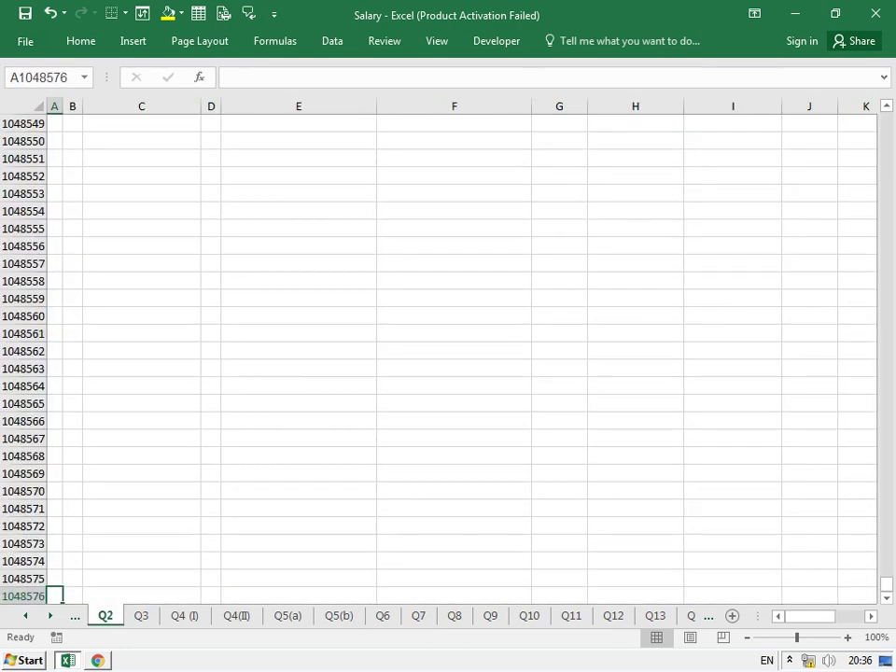
key("ctrl+Up")
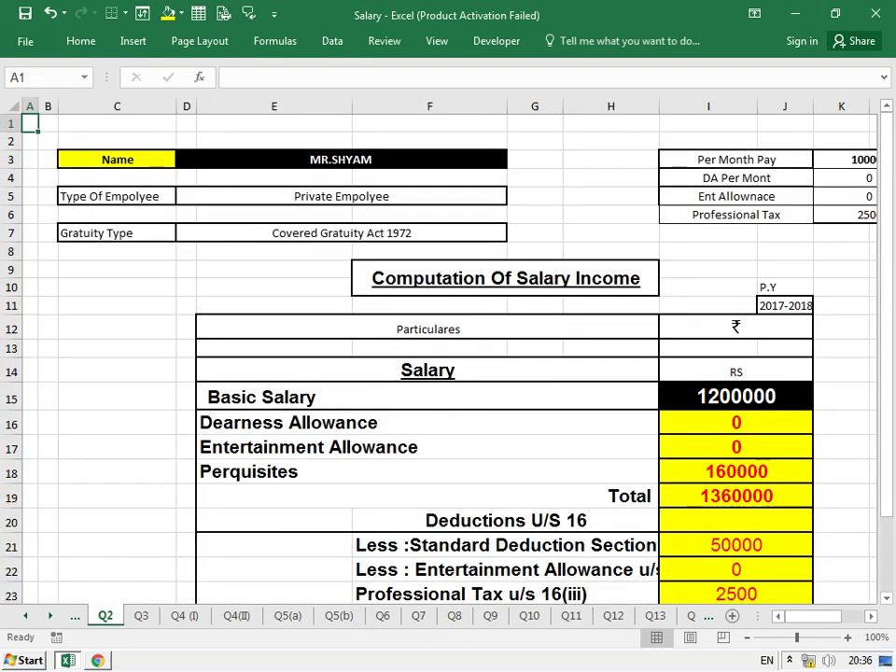
left_click(383, 615)
left_click(29, 351)
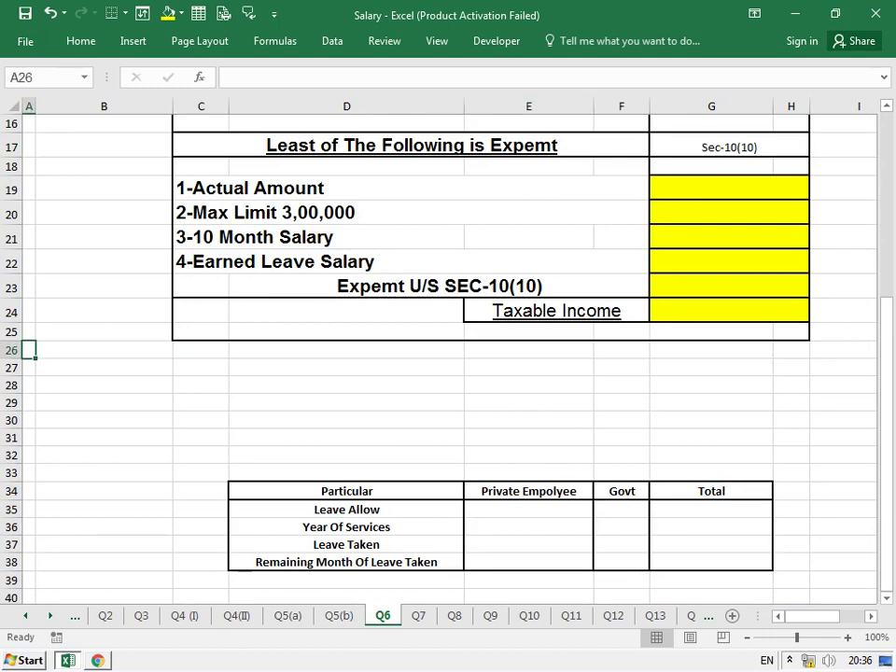
key("ctrl+Down")
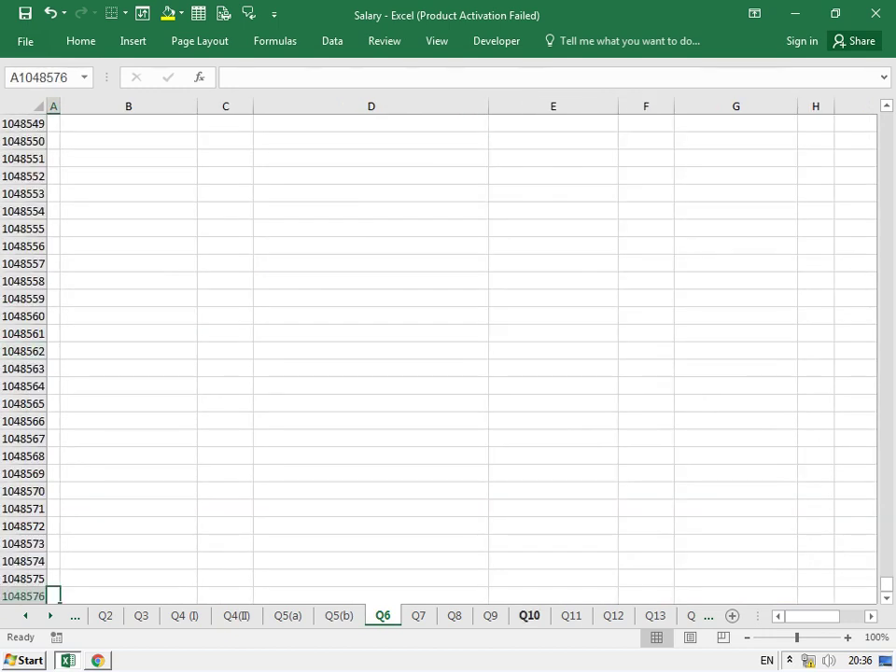
left_click(528, 616)
left_click(81, 289)
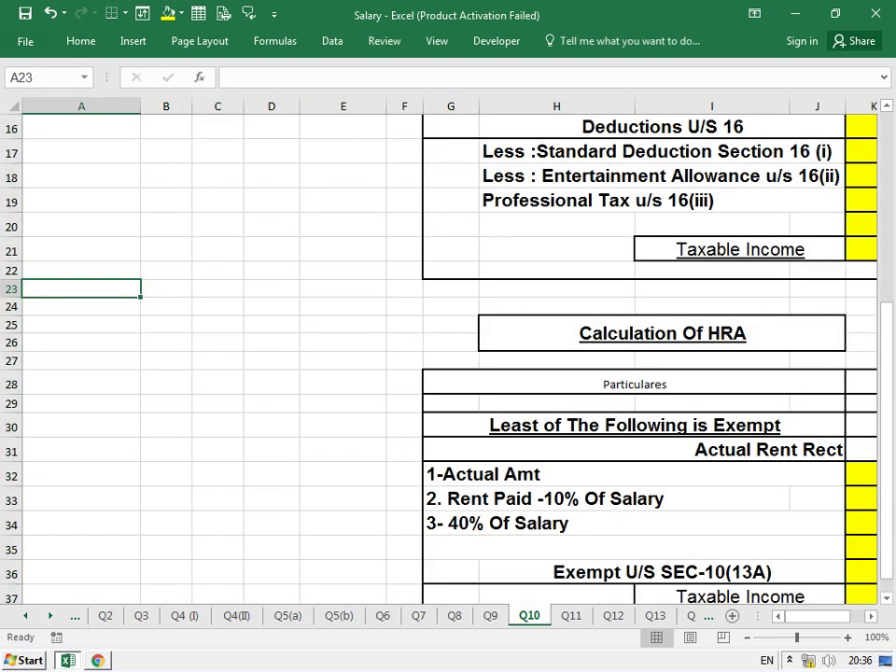
key("ctrl+Down")
- Step through sheets Q11, Q12 and Q13, checking each sheet's last row
key("ctrl+Page_Down")
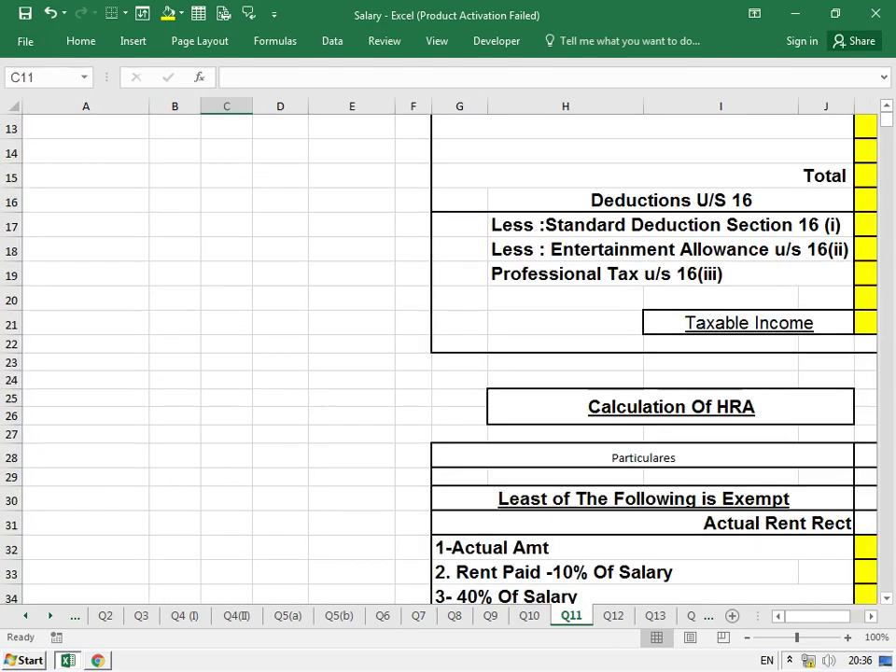
left_click(85, 225)
key("ctrl+Down")
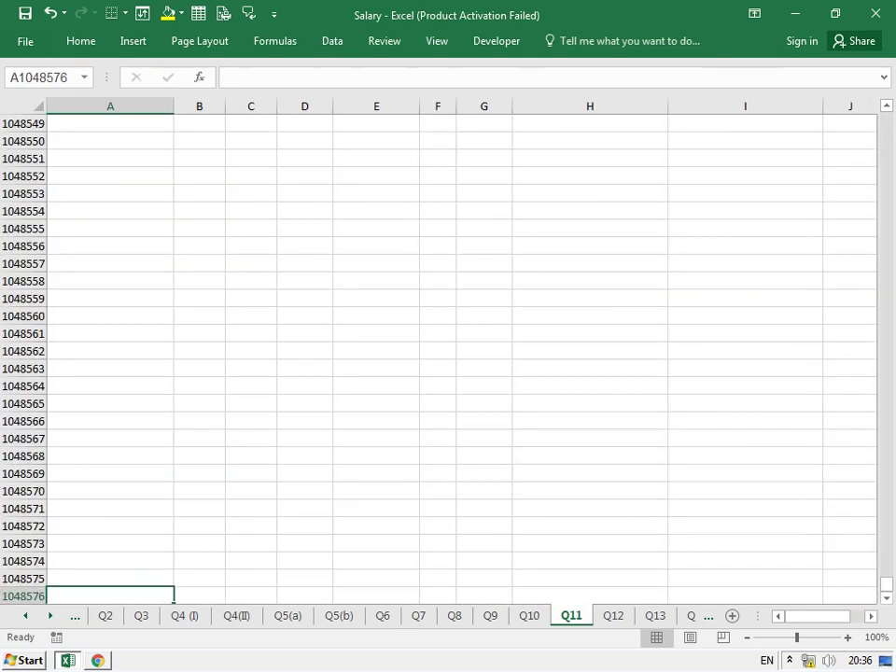
key("ctrl+Page_Down")
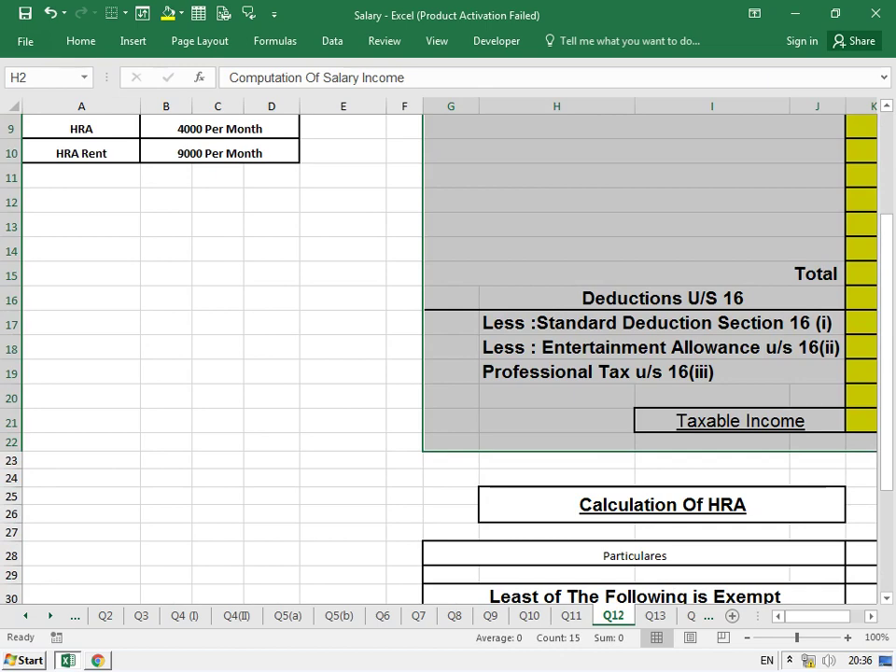
left_click(82, 224)
key("ctrl+Down")
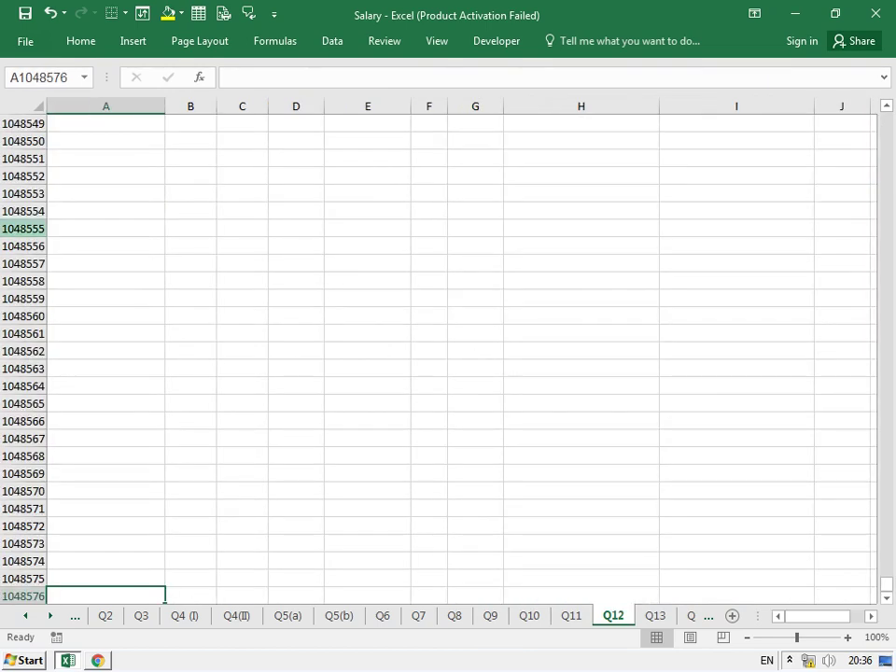
key("ctrl+Up")
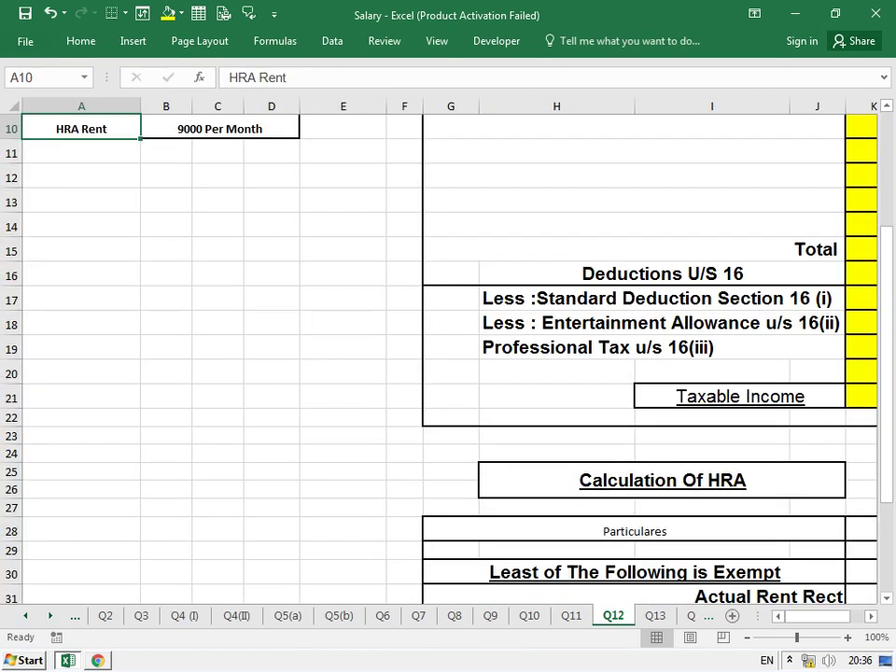
key("ctrl+Page_Down")
left_click(81, 282)
key("ctrl+Down")
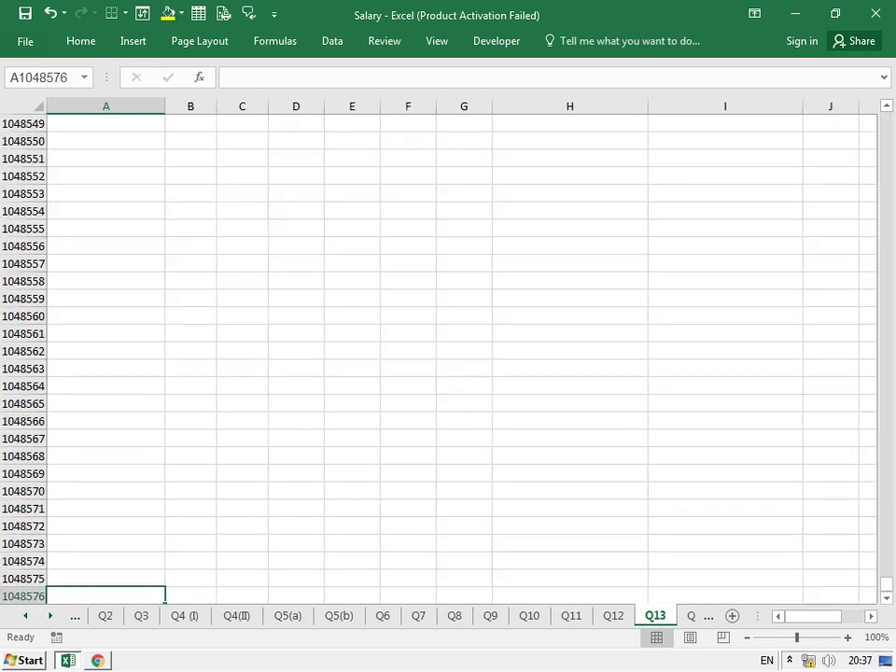
- Review the first sheets 01(i), Q1(II) and Q2 from top to bottom
left_click(25, 615)
left_click(25, 615)
left_click(111, 615)
left_click(50, 403)
key("ctrl+Down")
key("ctrl+Up")
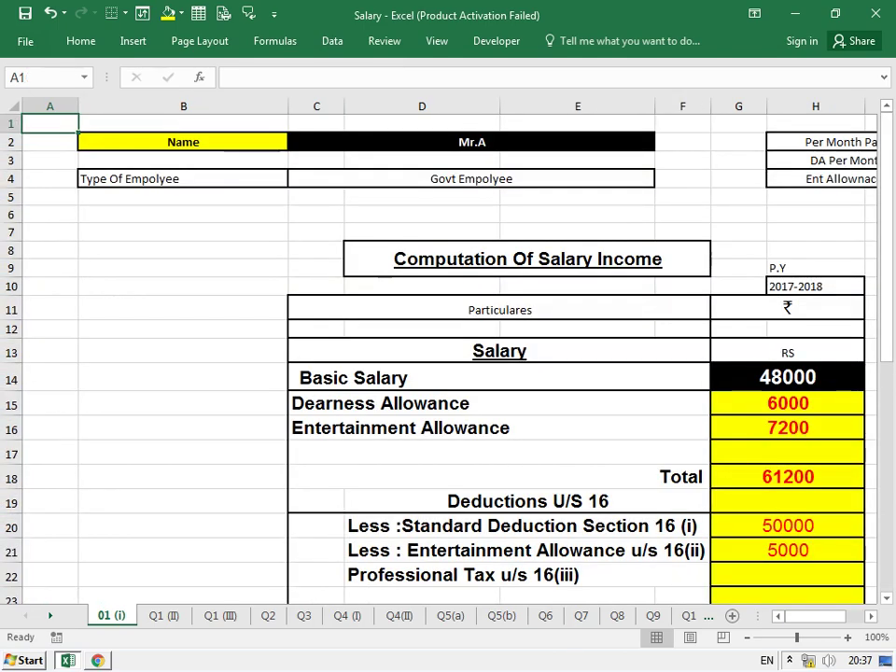
left_click(164, 615)
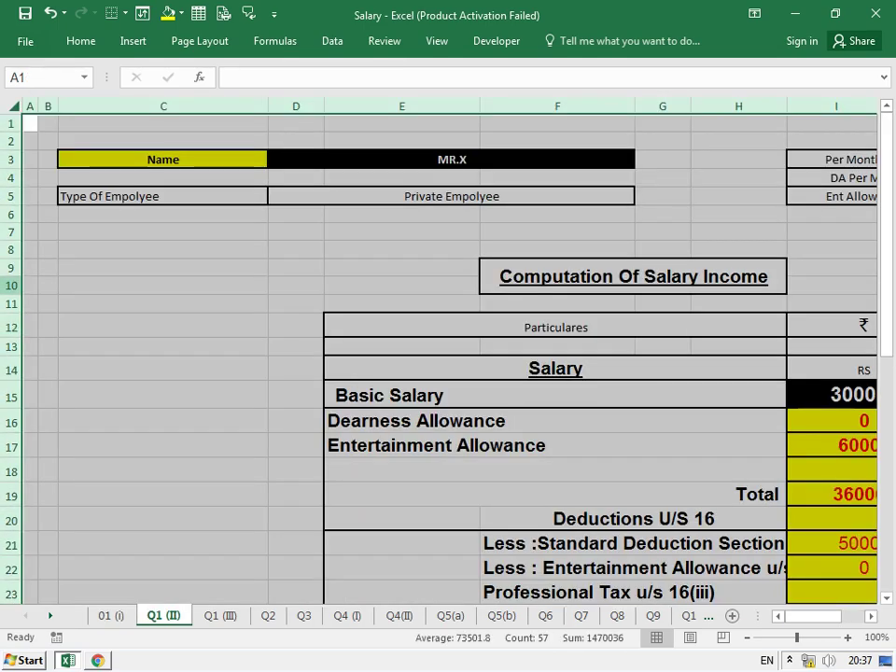
left_click(268, 615)
left_click(29, 347)
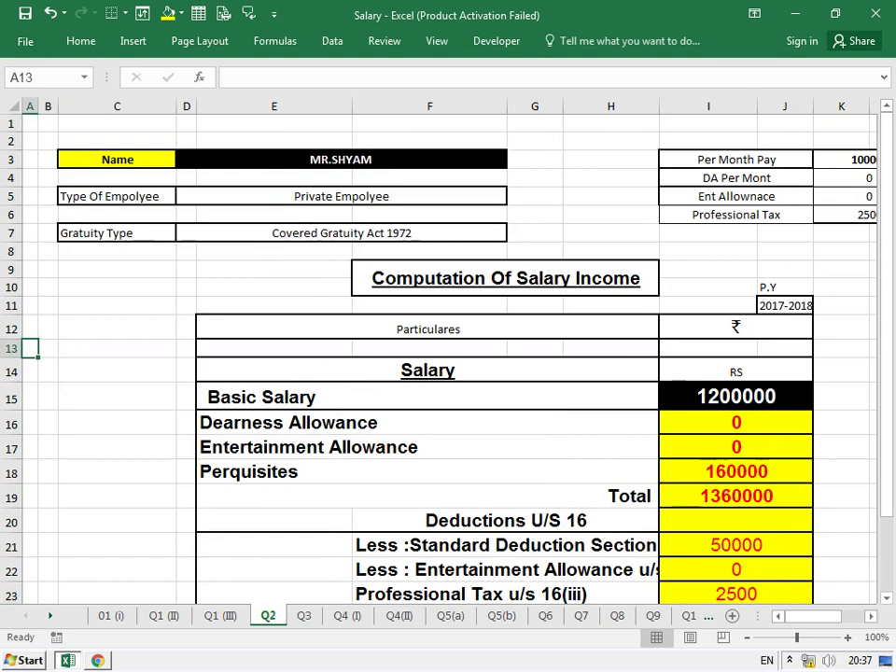
key("ctrl+Right")
key("ctrl+Left")
key("ctrl+Down")
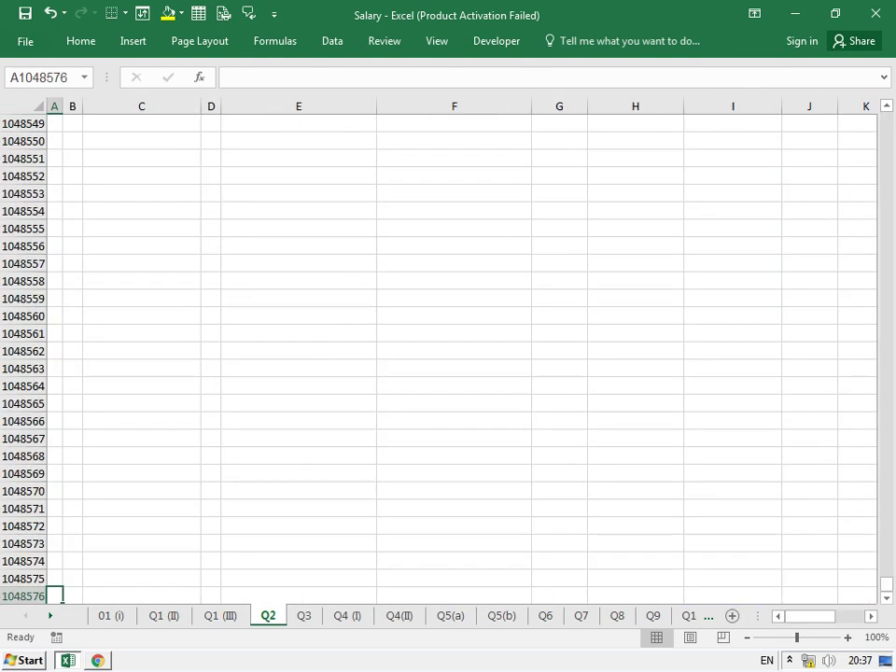
- Check the bottom rows of sheets Q3, Q4 (I) and Q4(II)
left_click(348, 615)
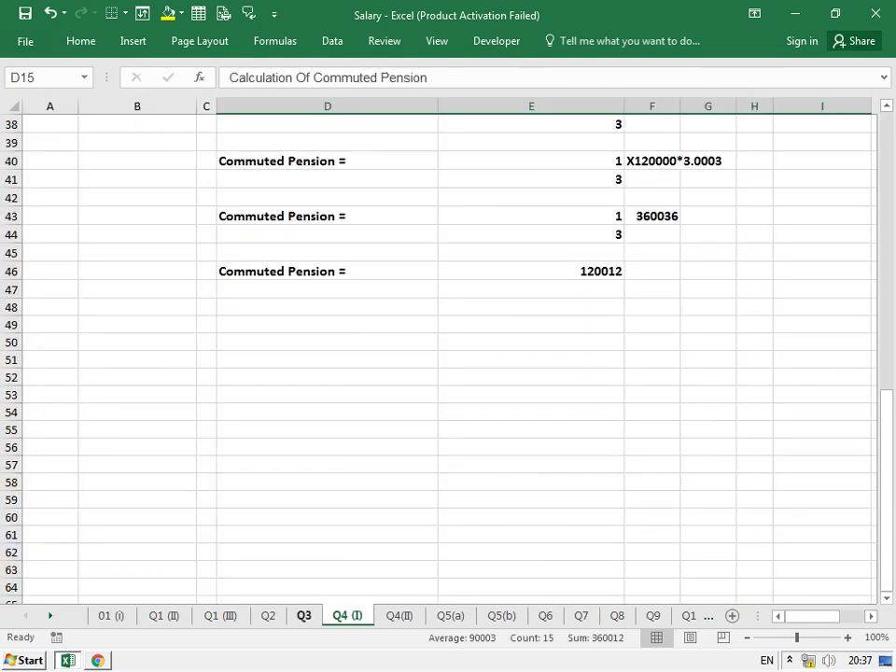
left_click(303, 616)
left_click(30, 245)
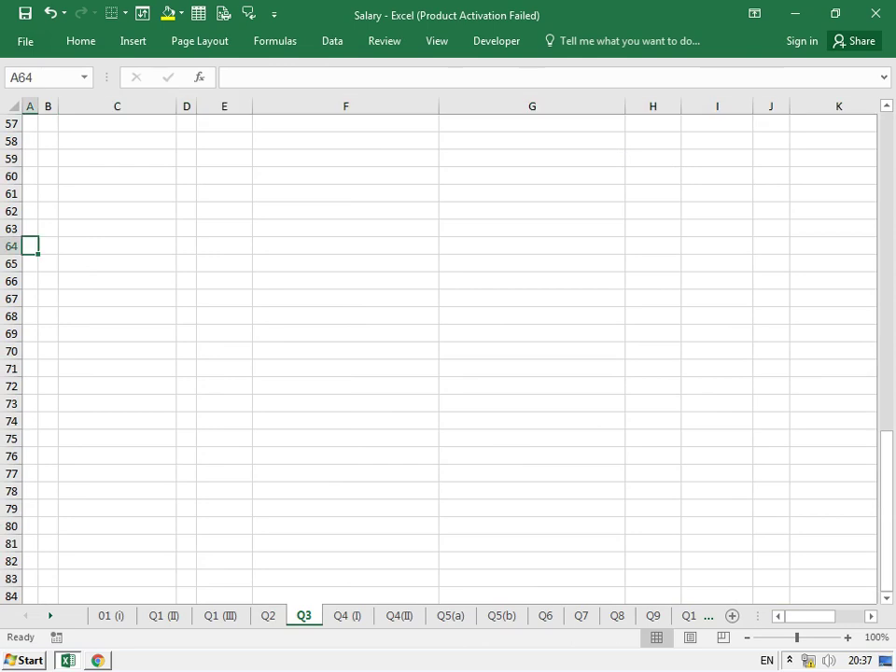
key("ctrl+Down")
key("ctrl+Page_Down")
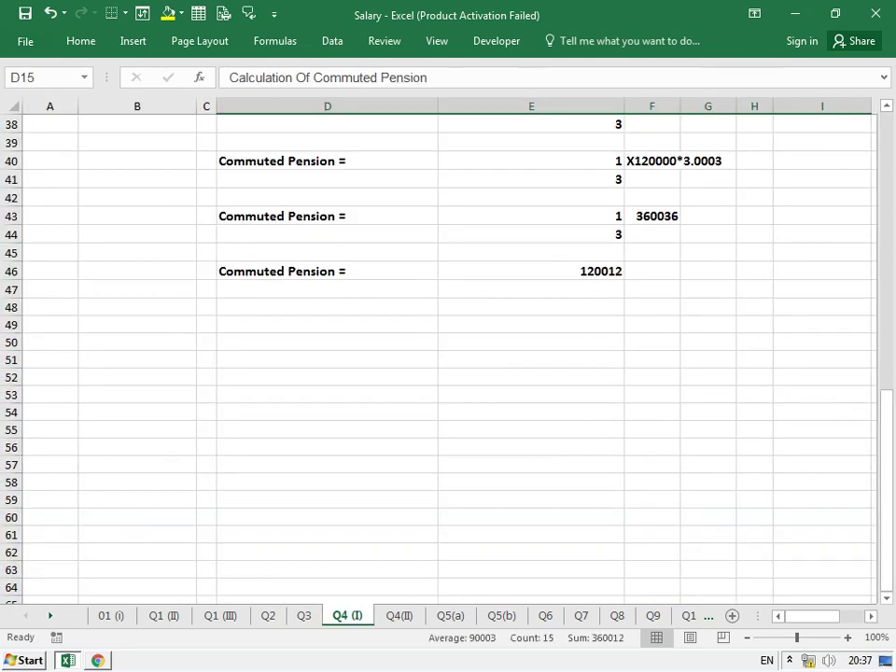
left_click(50, 179)
key("ctrl+Down")
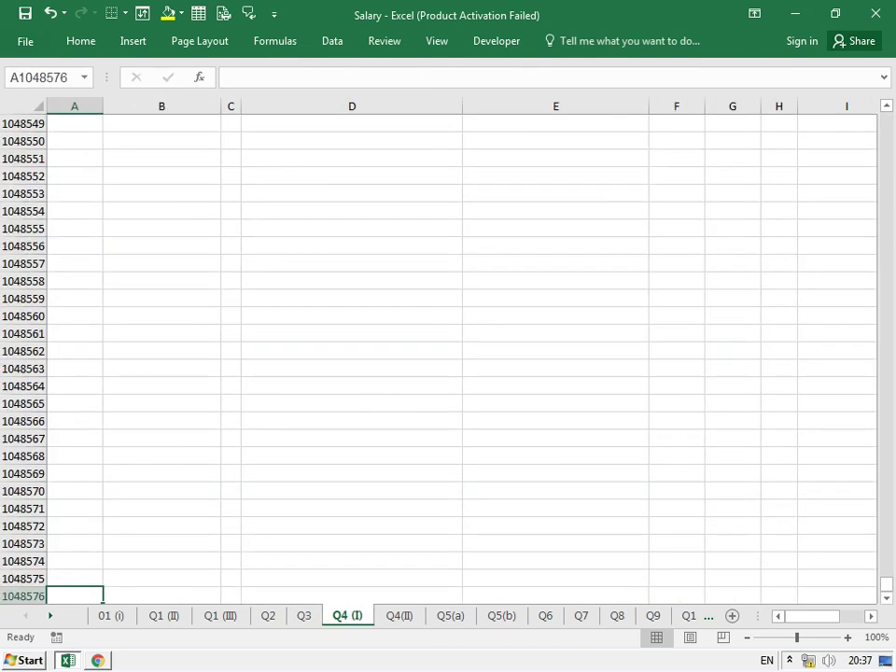
key("ctrl+Page_Down")
left_click(50, 197)
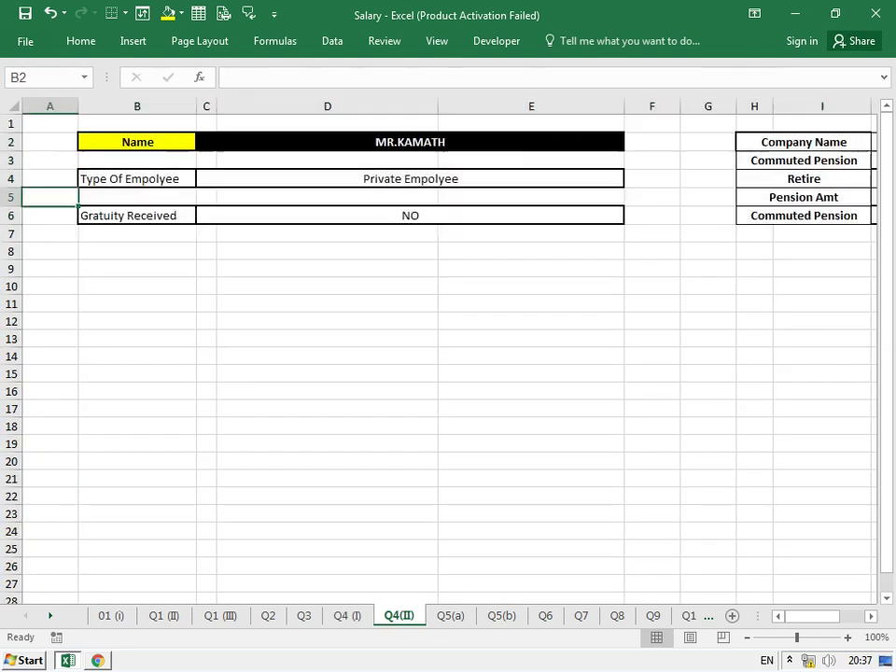
key("ctrl+Down")
key("Right")
key("Right")
key("Right")
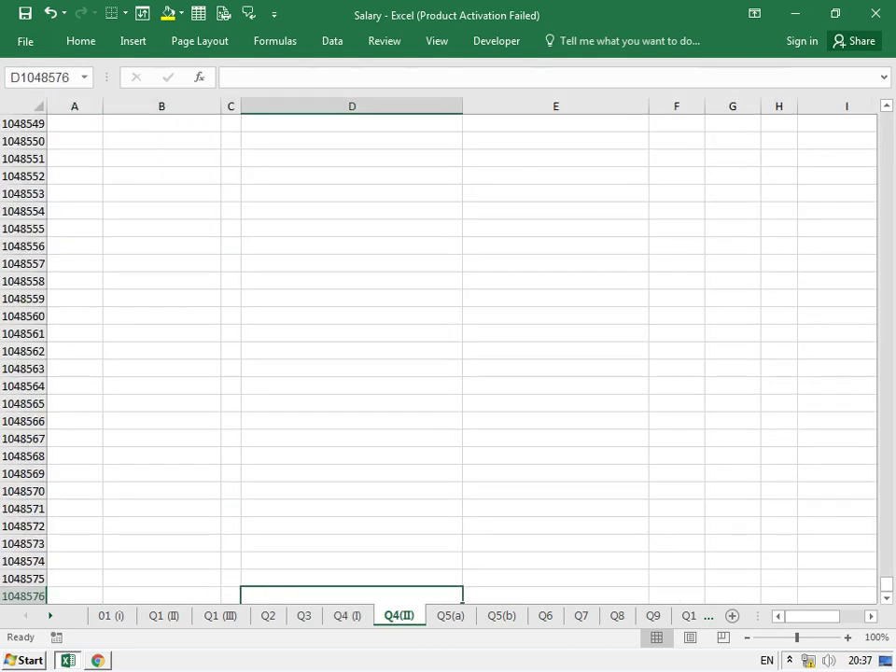
left_click_drag(821, 616, 835, 616)
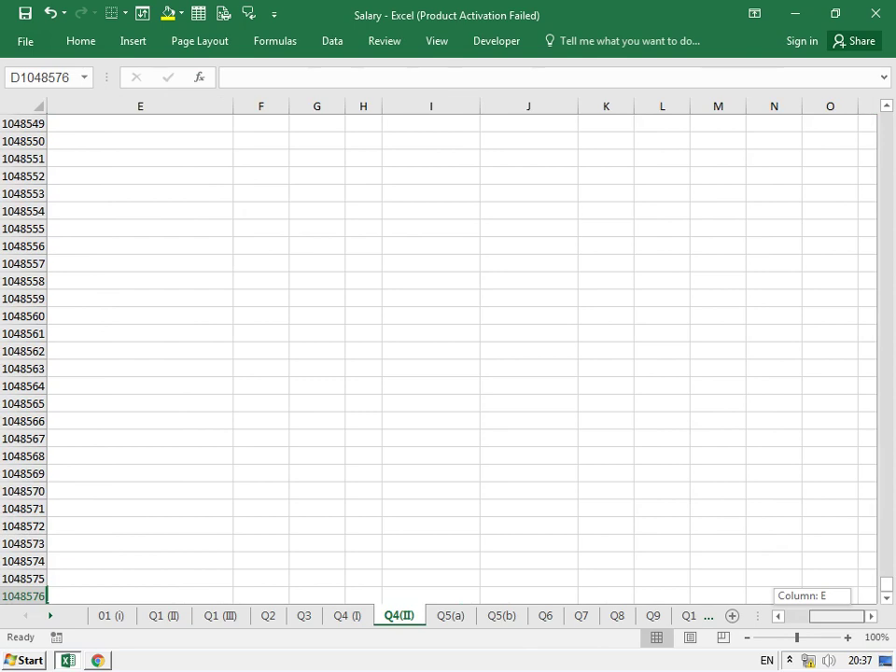
scroll(462, 354, "up", 7)
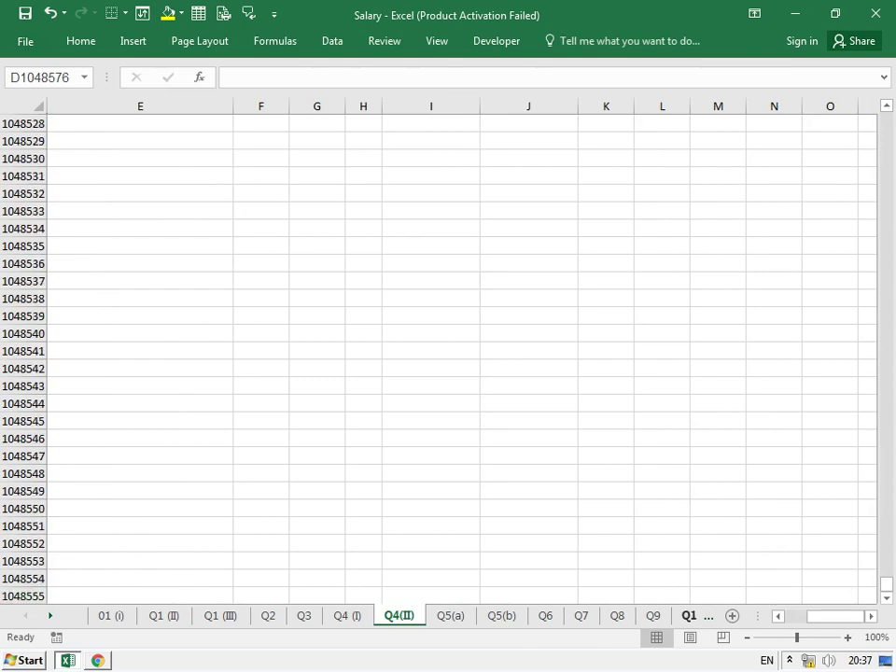
- Go to sheet Q15 and jump down to its Computation Of Salary Income table
key("ctrl+Page_Down")
key("ctrl+Page_Down")
key("ctrl+Page_Down")
key("ctrl+Page_Down")
key("ctrl+Page_Down")
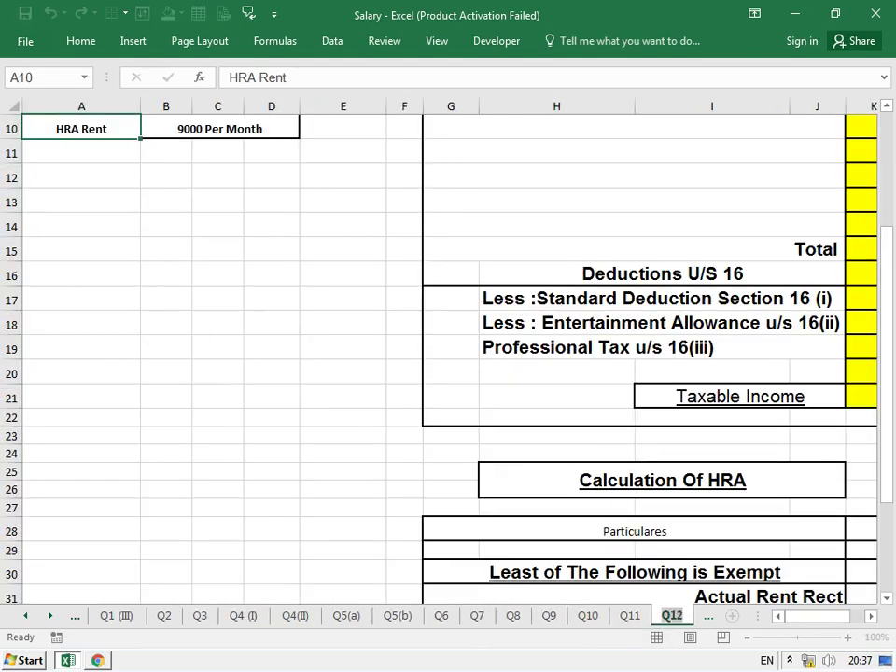
key("ctrl+Page_Down")
key("ctrl+Page_Down")
key("ctrl+Page_Down")
key("ctrl+Page_Down")
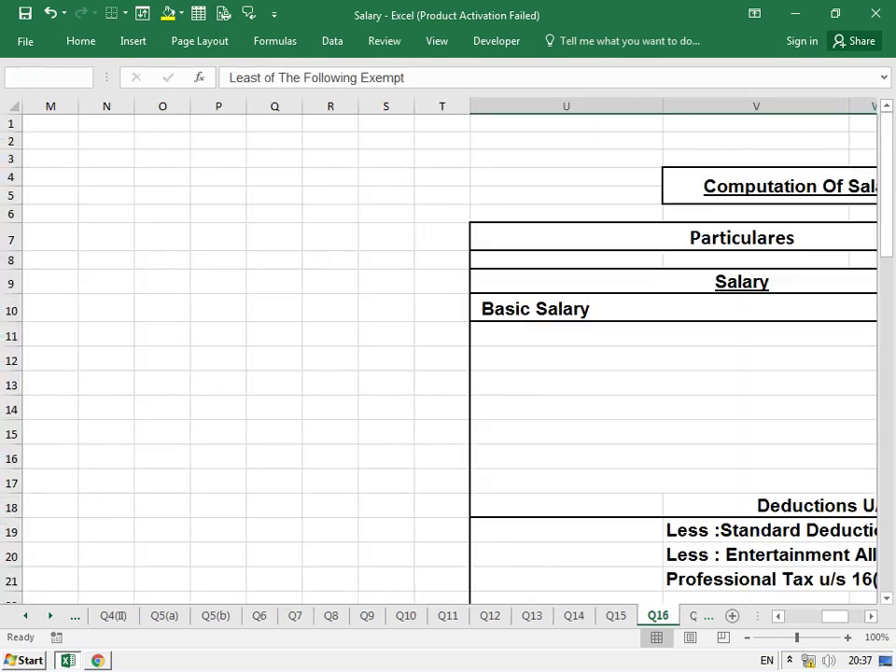
key("ctrl+Page_Up")
left_click(648, 438)
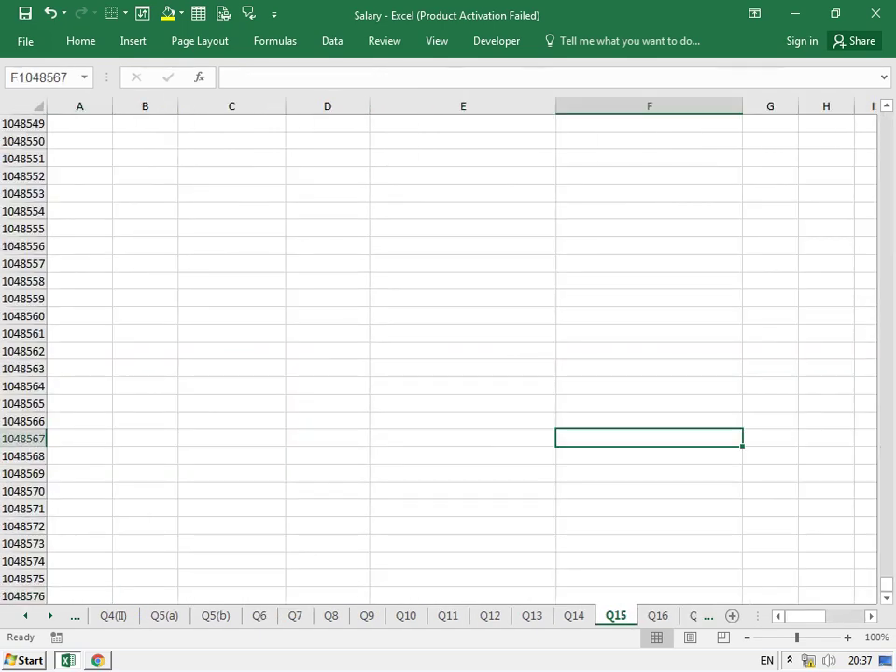
key("ctrl+Up")
key("ctrl+Up")
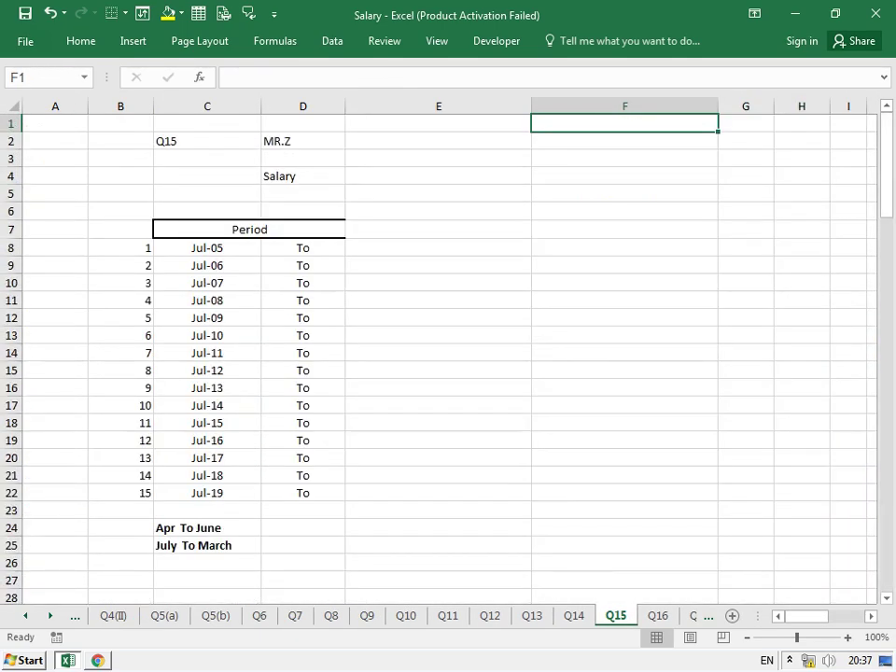
key("Down")
key("ctrl+Down")
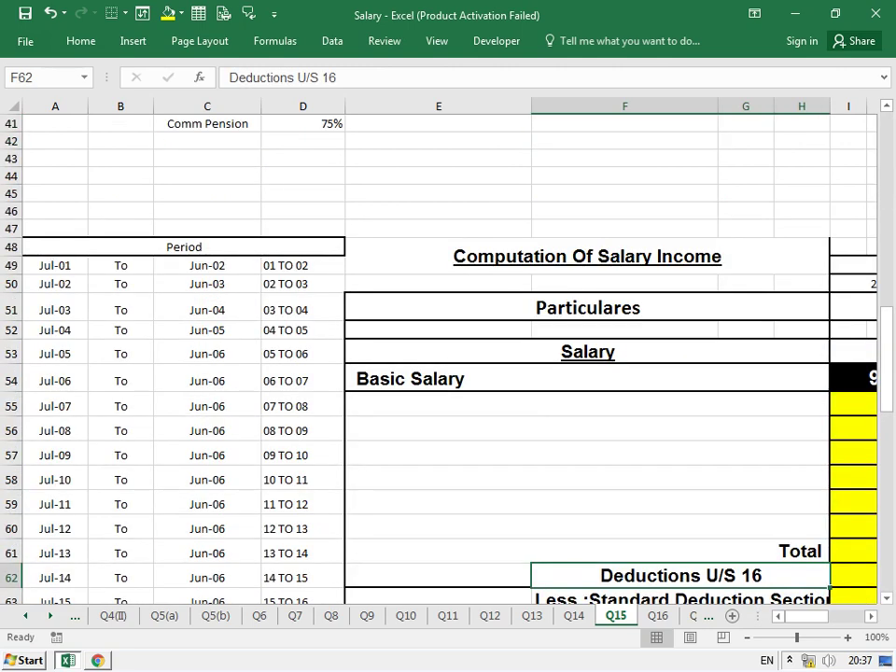
- Clear all data validation from cell E55 under Basic Salary, leaving Any value
left_click(438, 405)
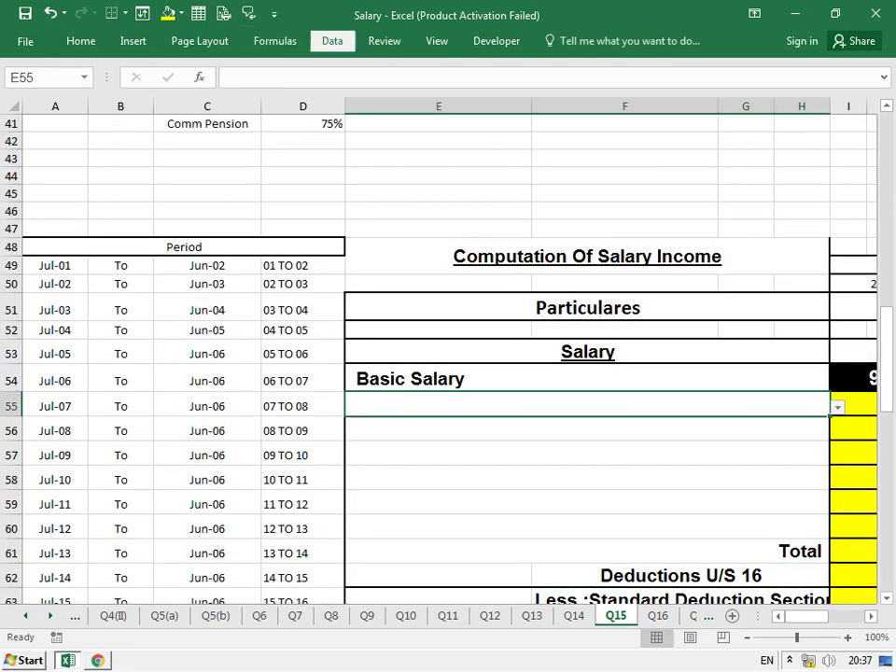
left_click(332, 41)
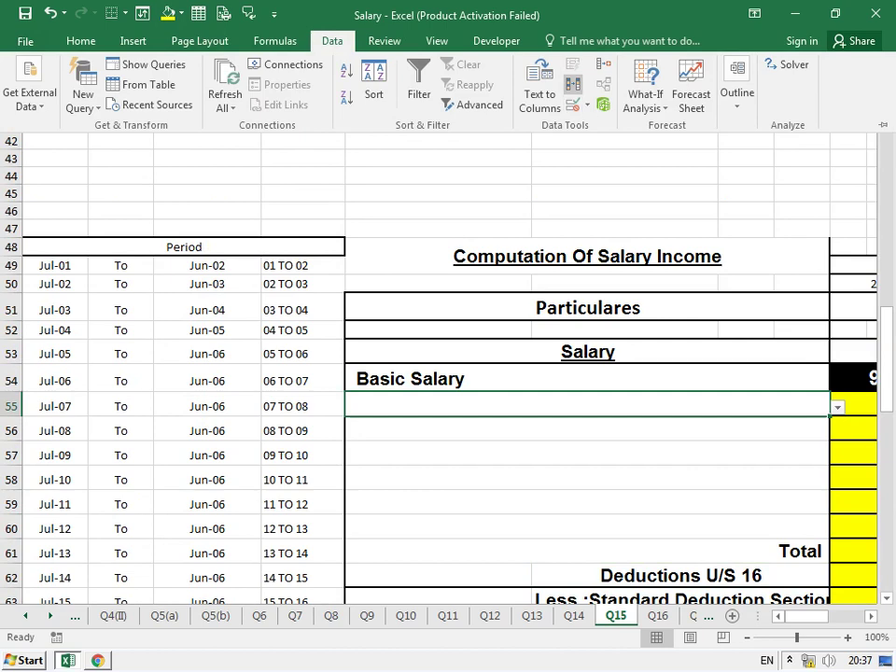
left_click(587, 103)
left_click(632, 126)
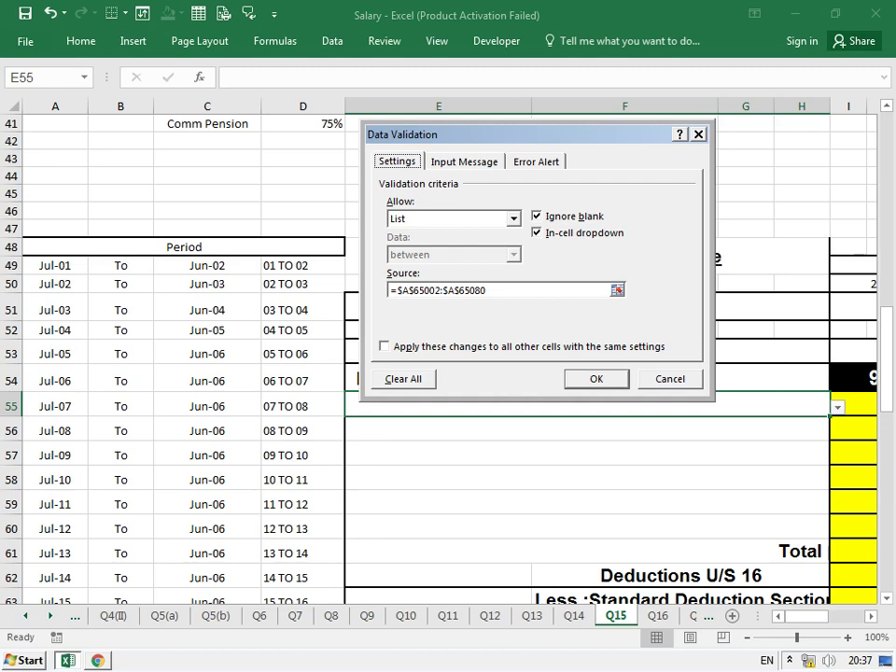
left_click(500, 290)
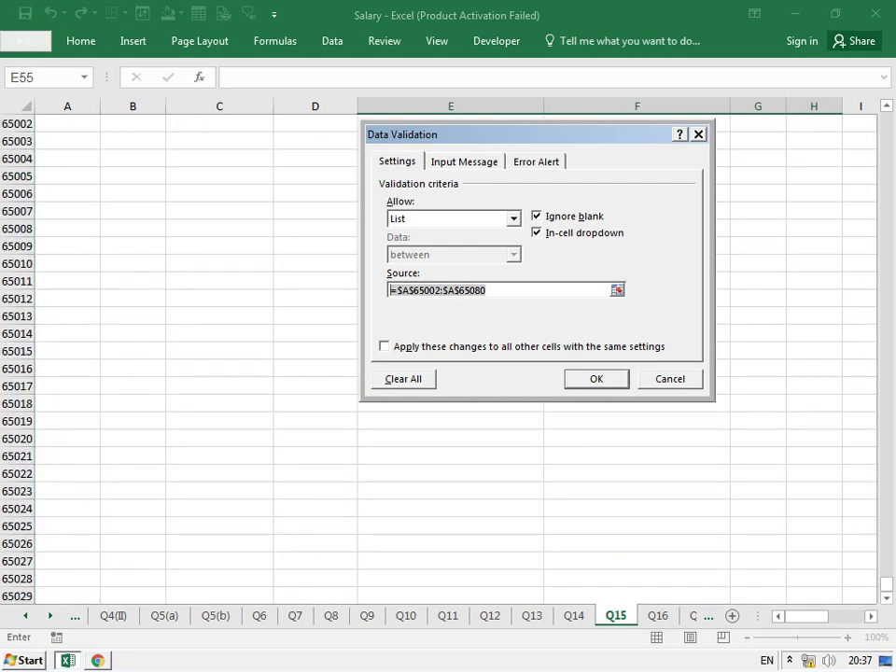
key("BackSpace")
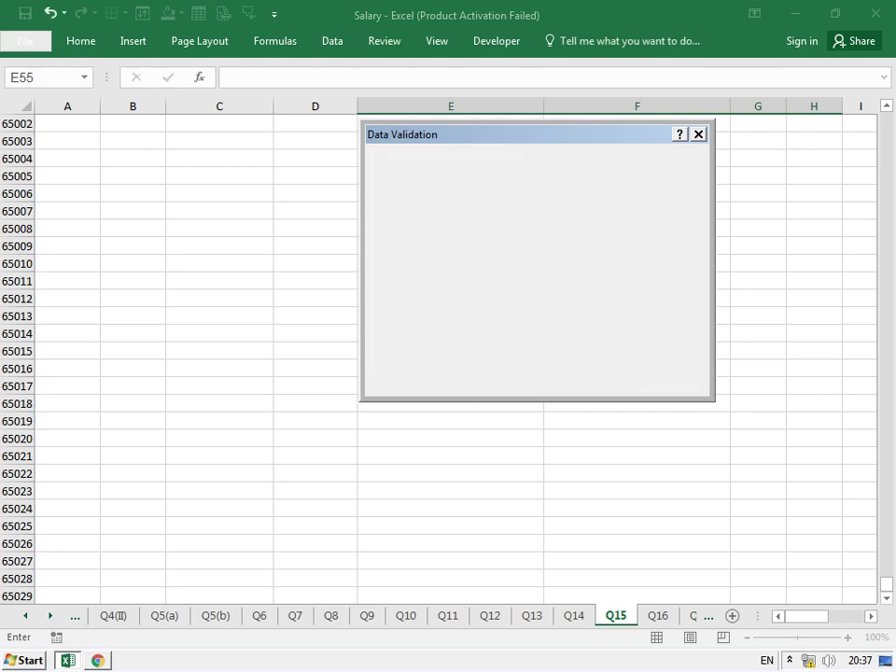
key("Return")
key("Return")
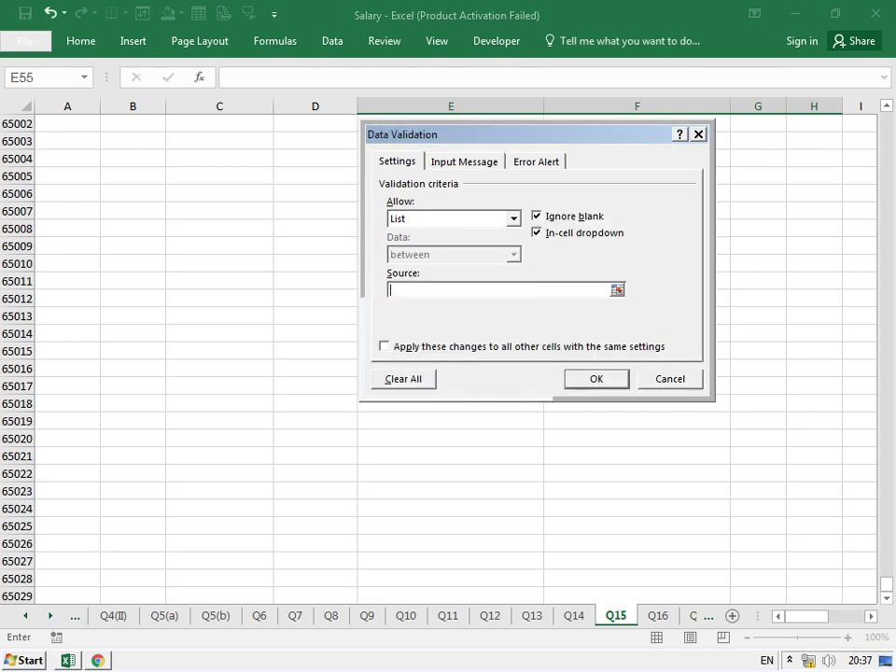
left_click(403, 378)
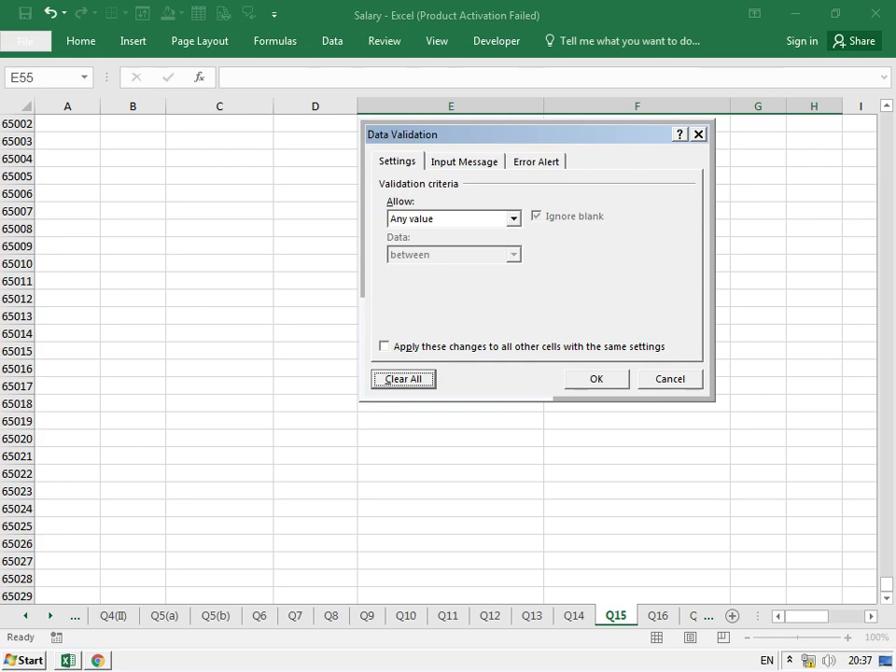
left_click(596, 378)
- Return to the Q15 salary computation section and its amount column
left_click(636, 333)
key("ctrl+Up")
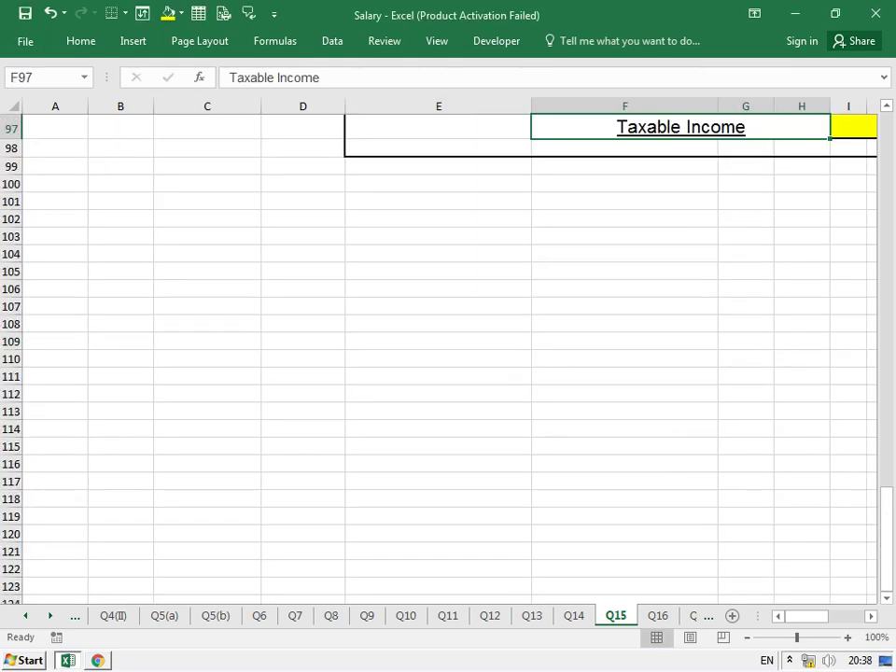
key("ctrl+Up")
key("ctrl+Down")
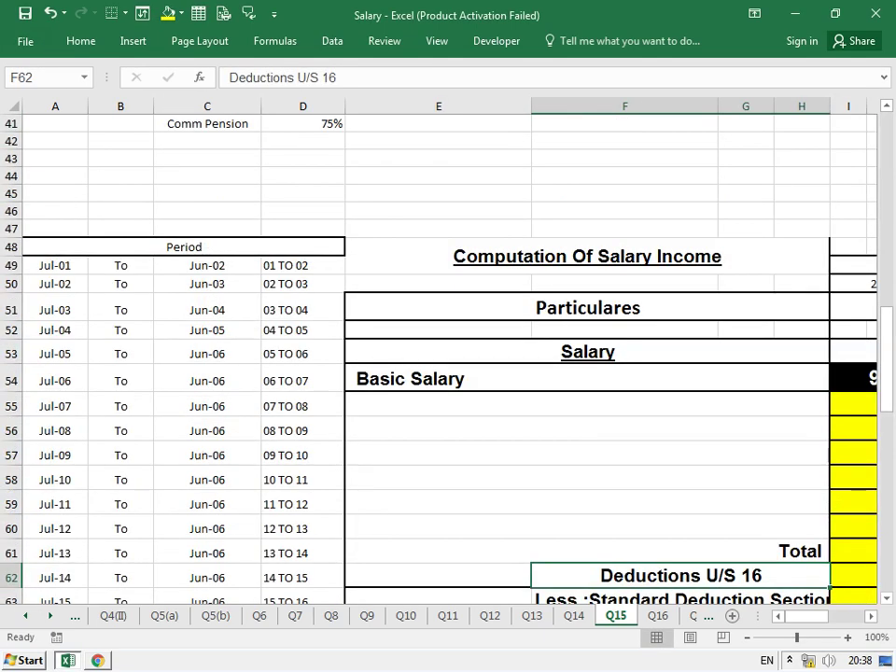
key("Right")
key("Right")
scroll(448, 354, "down", 2)
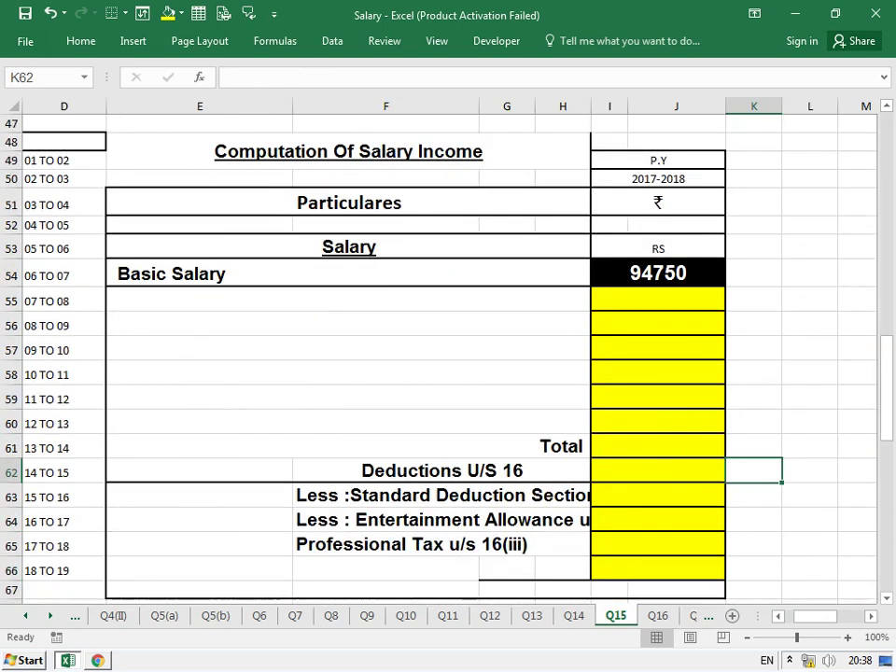
- Add a DA row in E55 with amount =I54*50%, giving 47375
left_click(346, 299)
key("alt+Down")
key("Down")
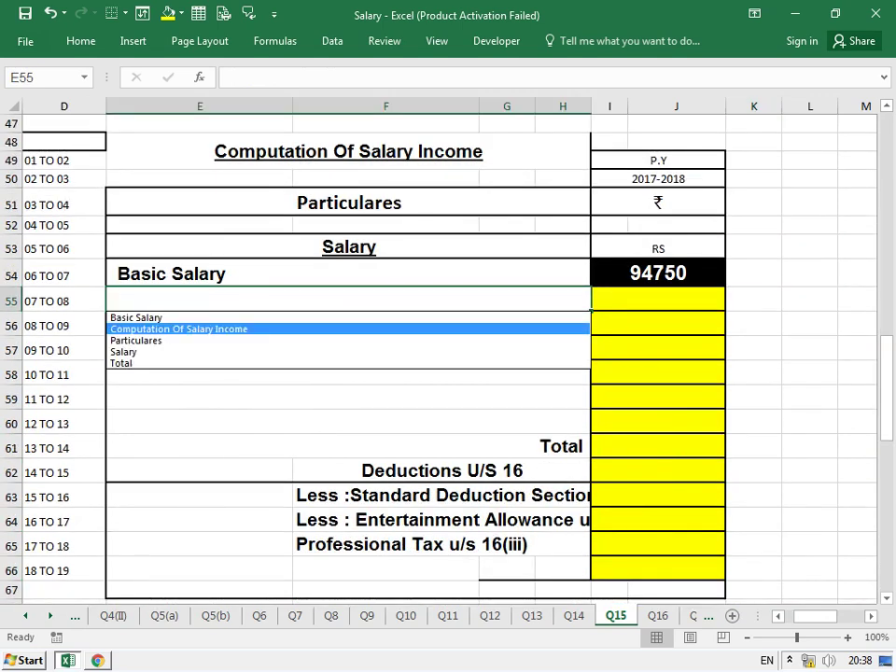
key("Down")
key("Down")
key("Down")
key("Escape")
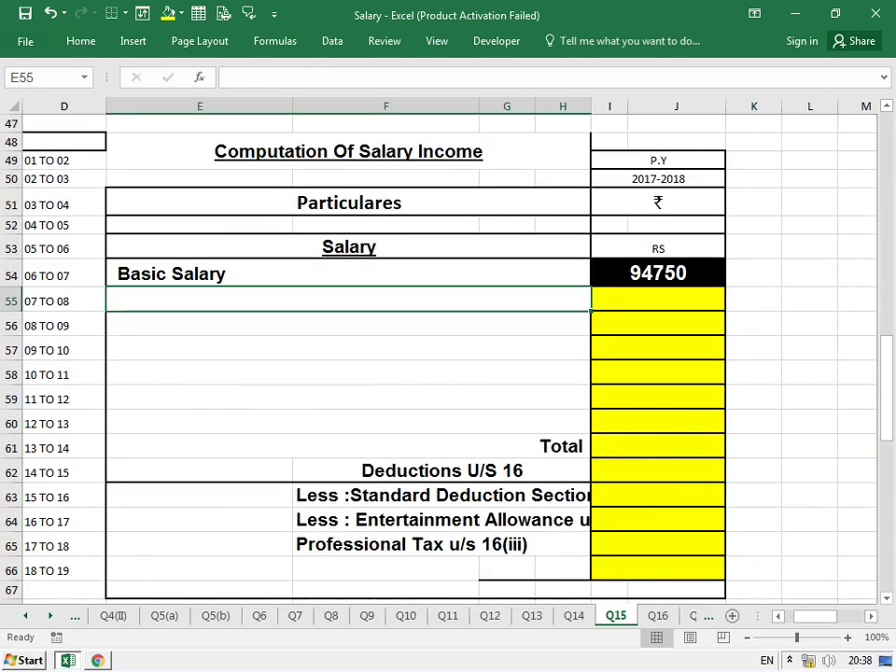
type("DA")
key("Tab")
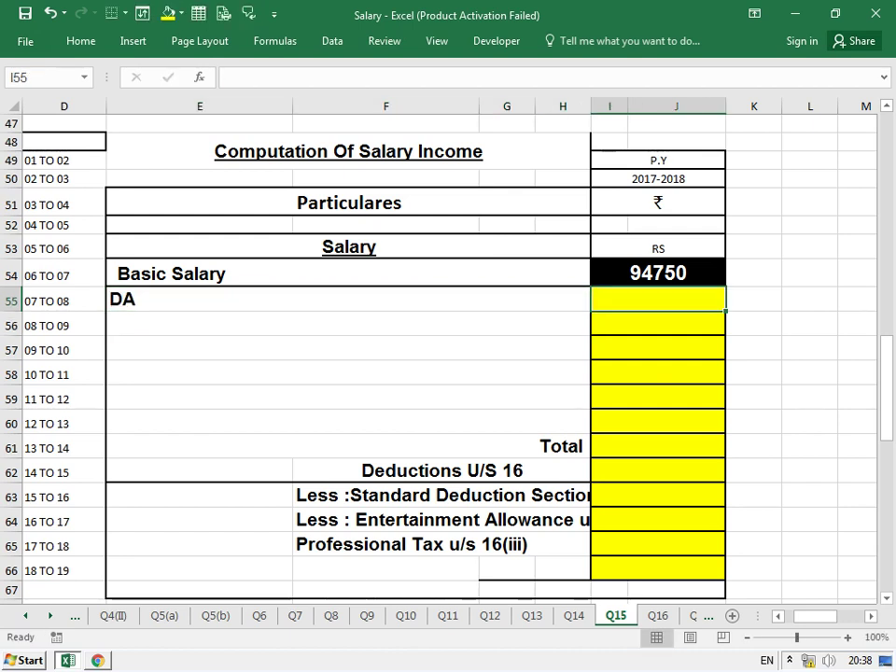
type("=")
key("Up")
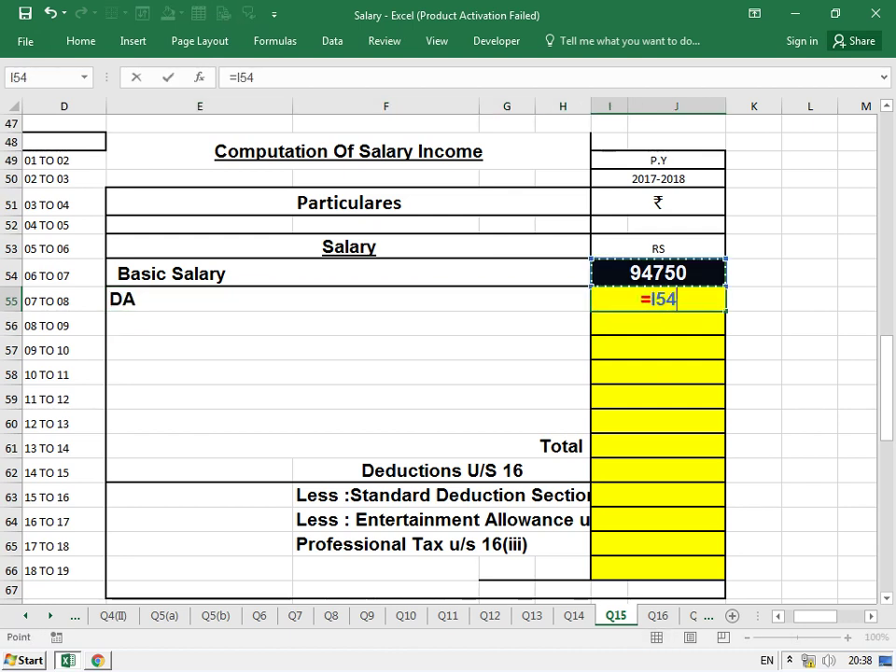
type("*50%")
key("Return")
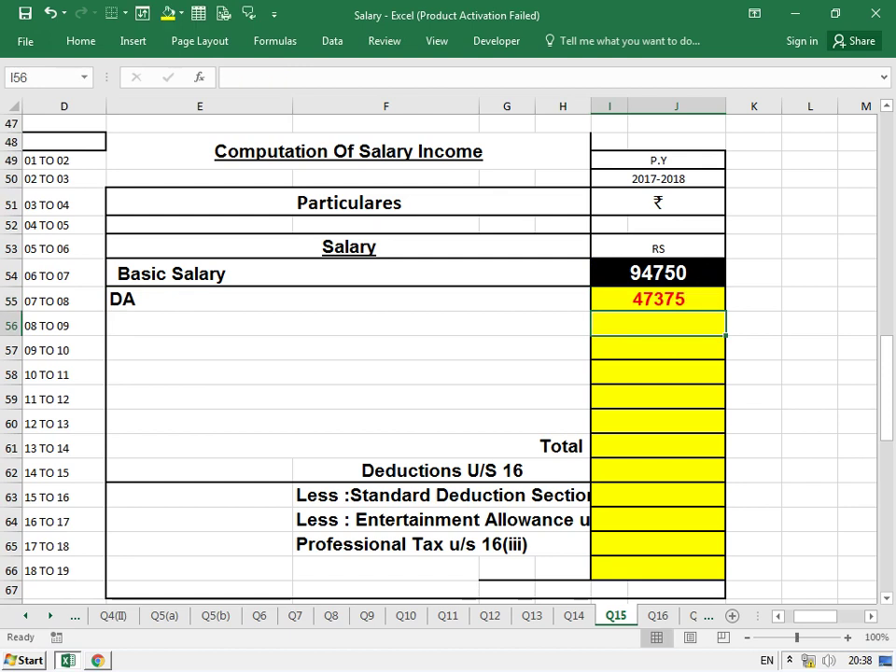
- Try entering a Pension label in E56, which validation rejects
type("AP")
key("BackSpace")
key("BackSpace")
type("p")
key("BackSpace")
key("BackSpace")
type("Pensio")
key("Return")
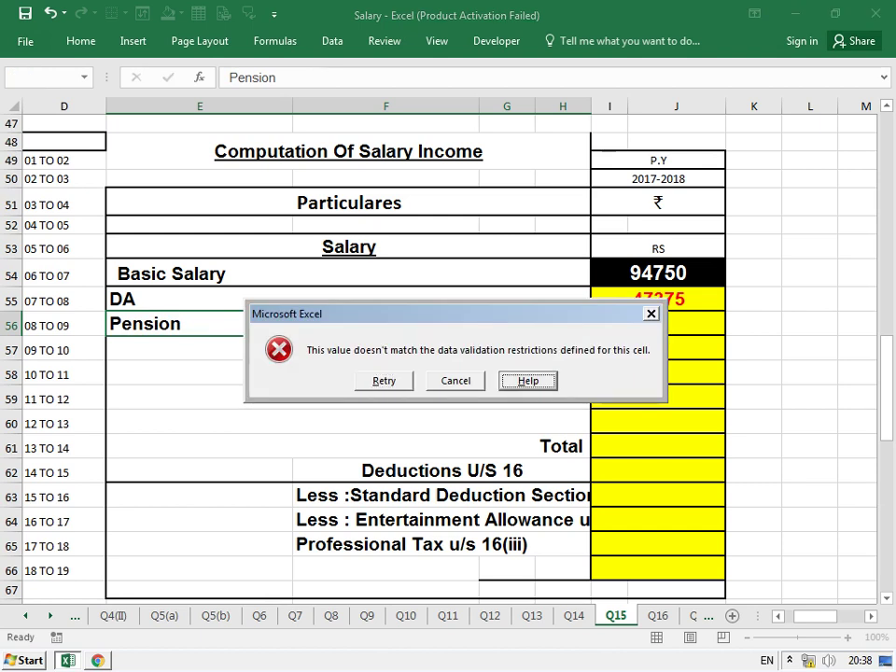
- Paste the DA label as values into the rows below DA, then clear them
key("Escape")
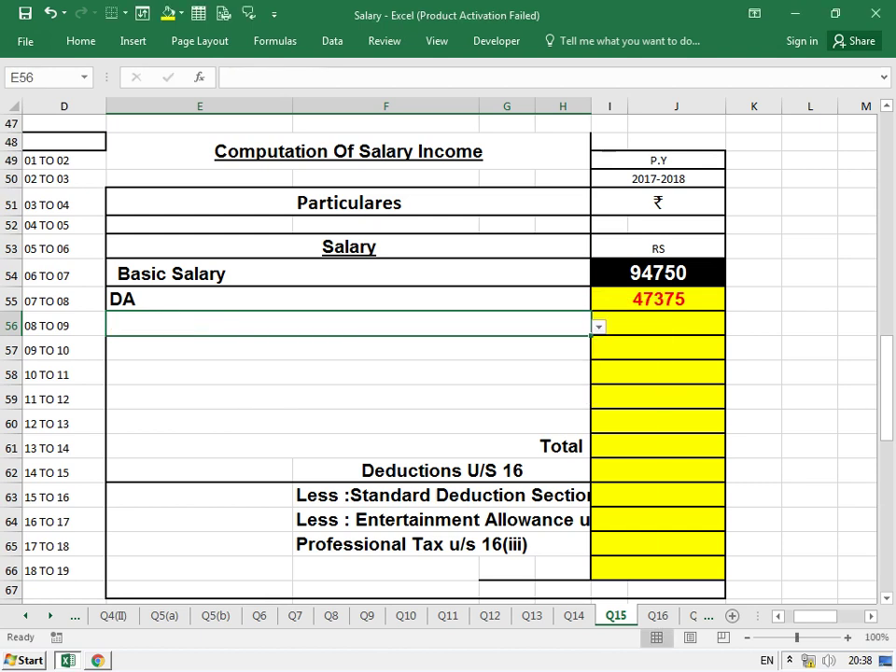
left_click(345, 299)
key("ctrl+c")
left_click_drag(345, 325, 588, 453)
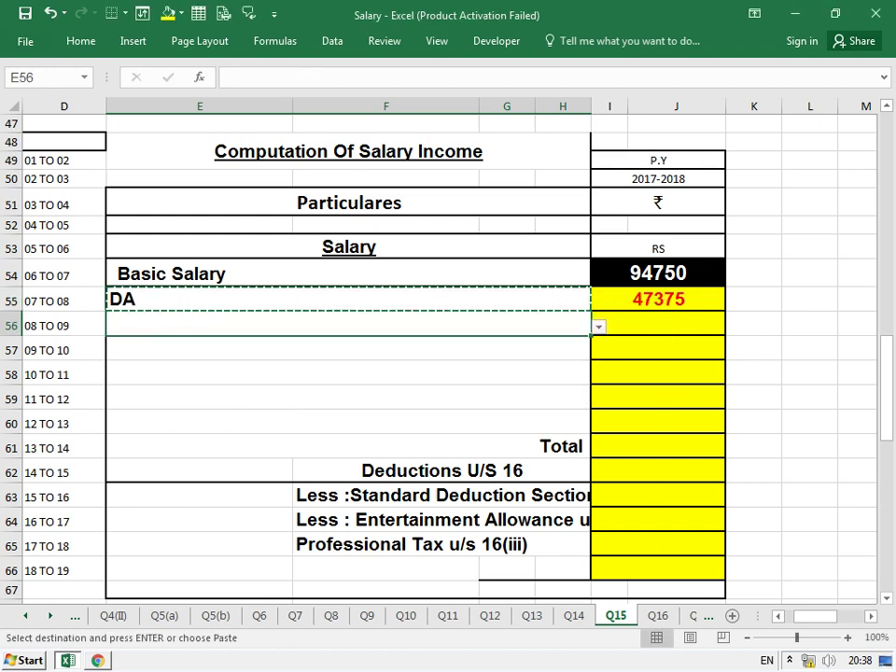
right_click(258, 420)
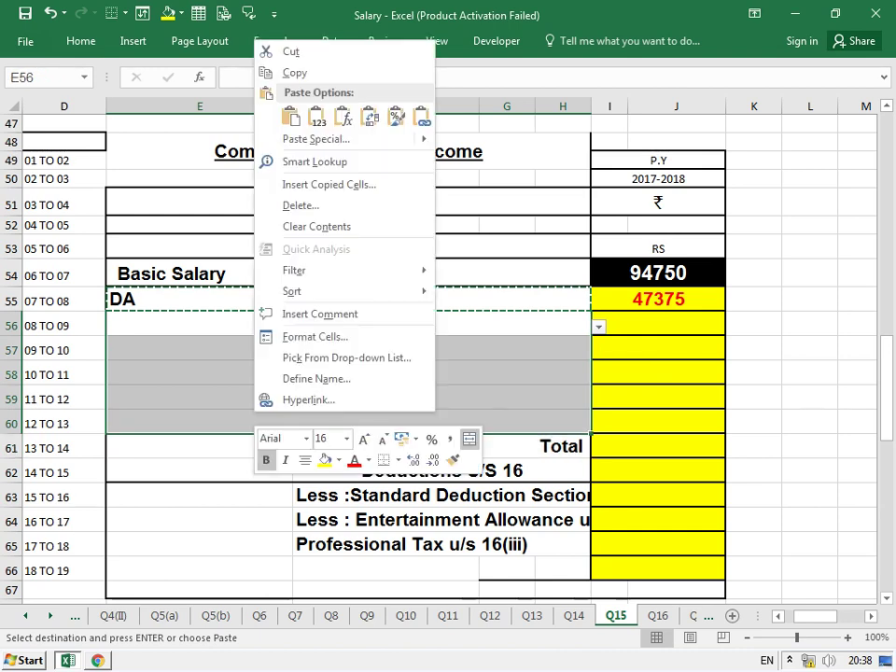
left_click(297, 138)
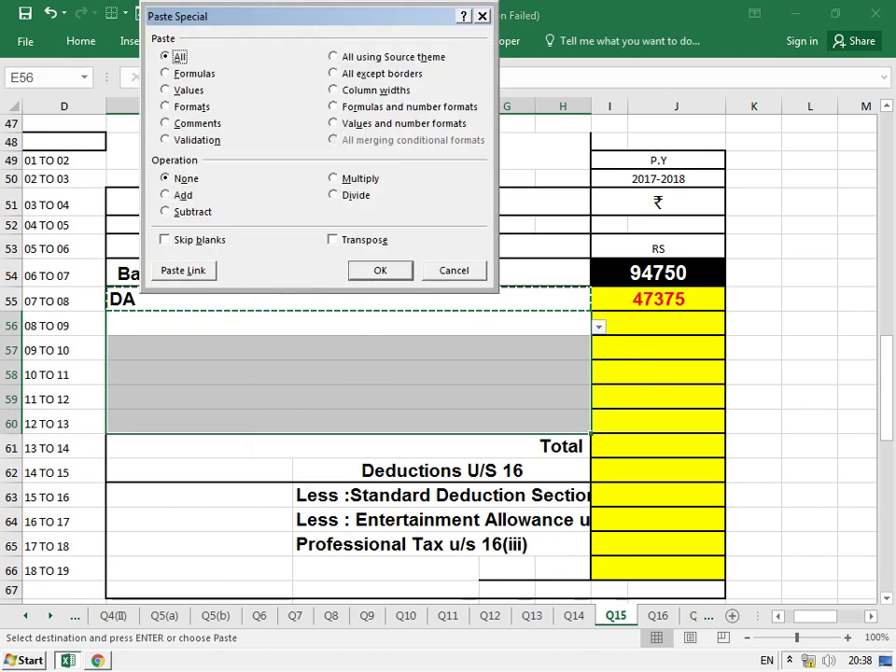
key("v")
key("Return")
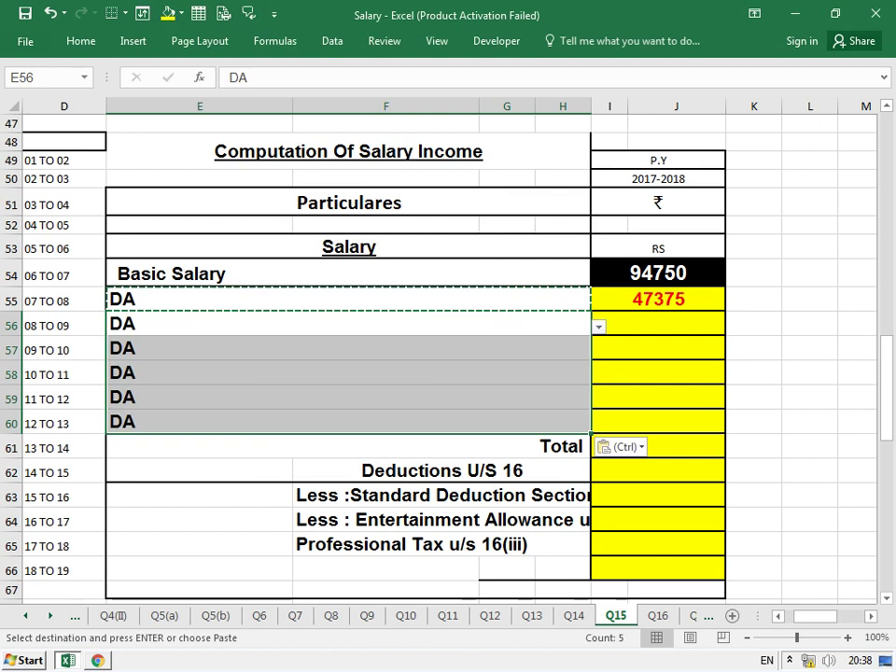
key("shift+Down")
key("shift+Down")
key("shift+Down")
key("shift+Down")
key("Delete")
- Attempt the Pension label in E56 again; validation rejects it
left_click(659, 325)
left_click(658, 350)
left_click(64, 350)
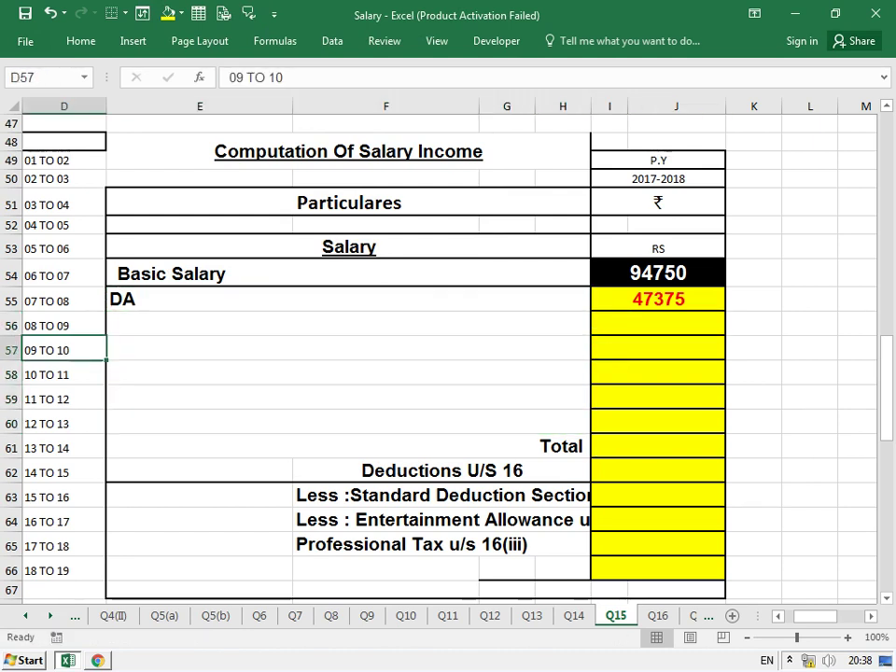
left_click(280, 325)
type("p")
key("BackSpace")
key("BackSpace")
type("PENS")
key("BackSpace")
key("BackSpace")
key("BackSpace")
type("ension'")
key("Return")
key("Escape")
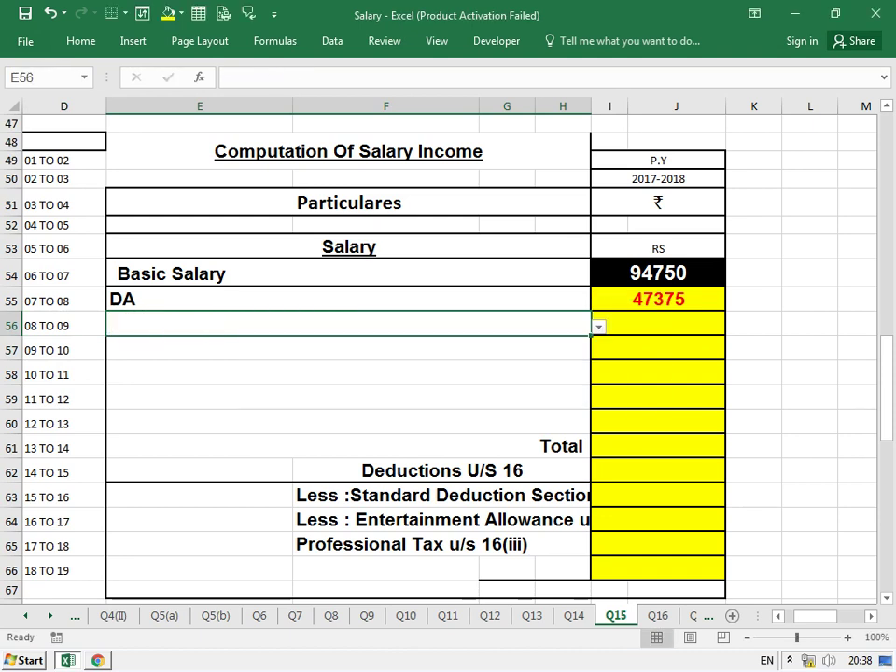
- Select E56:H60 and circle invalid data to locate the validation rules
left_click_drag(199, 325, 560, 423)
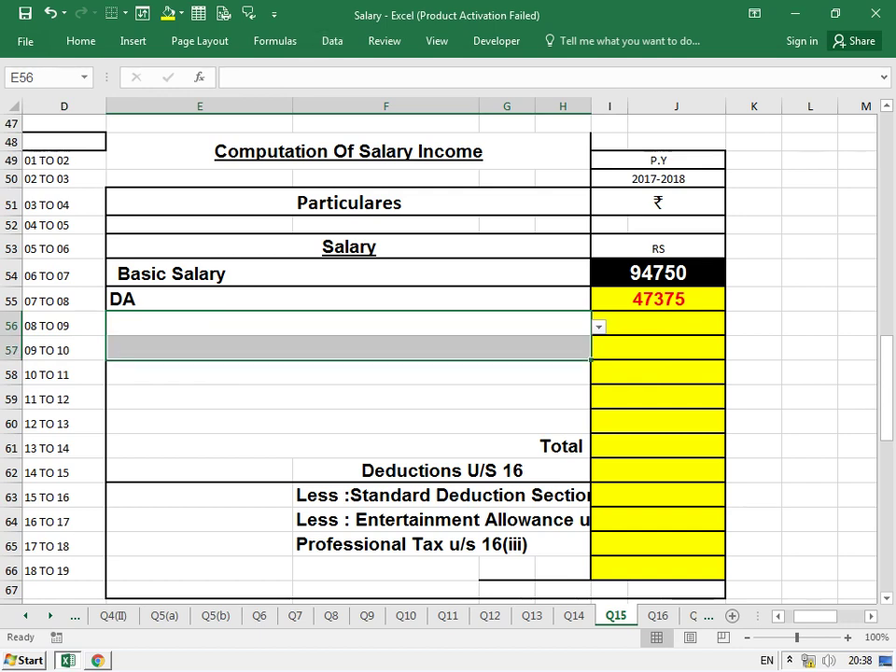
left_click(276, 41)
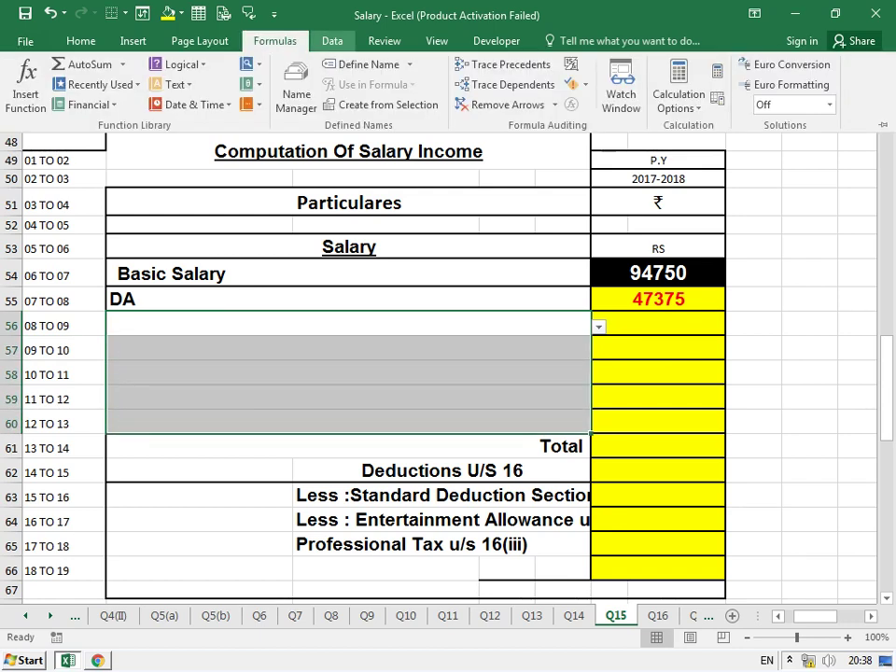
left_click(332, 41)
left_click(586, 105)
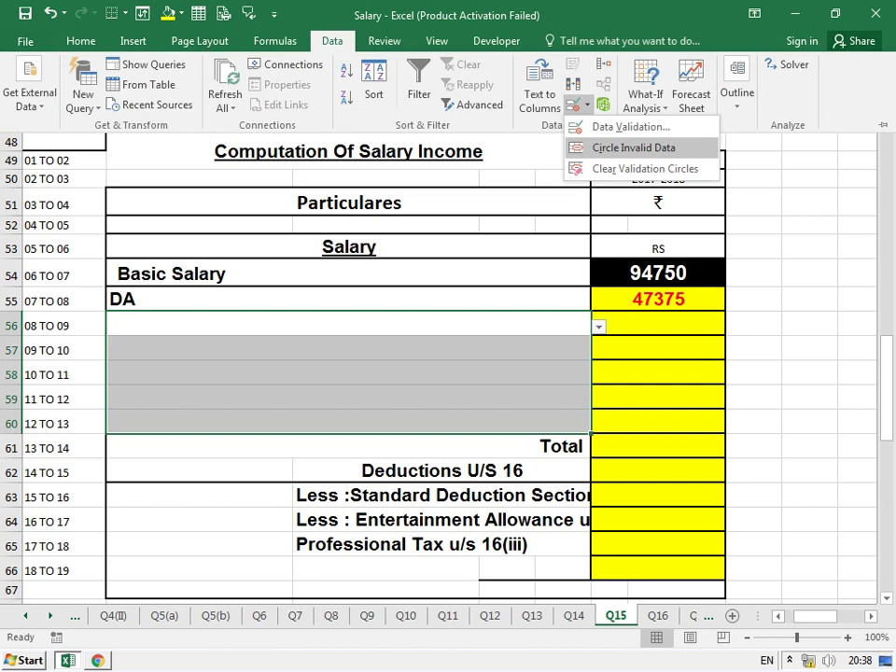
left_click(634, 148)
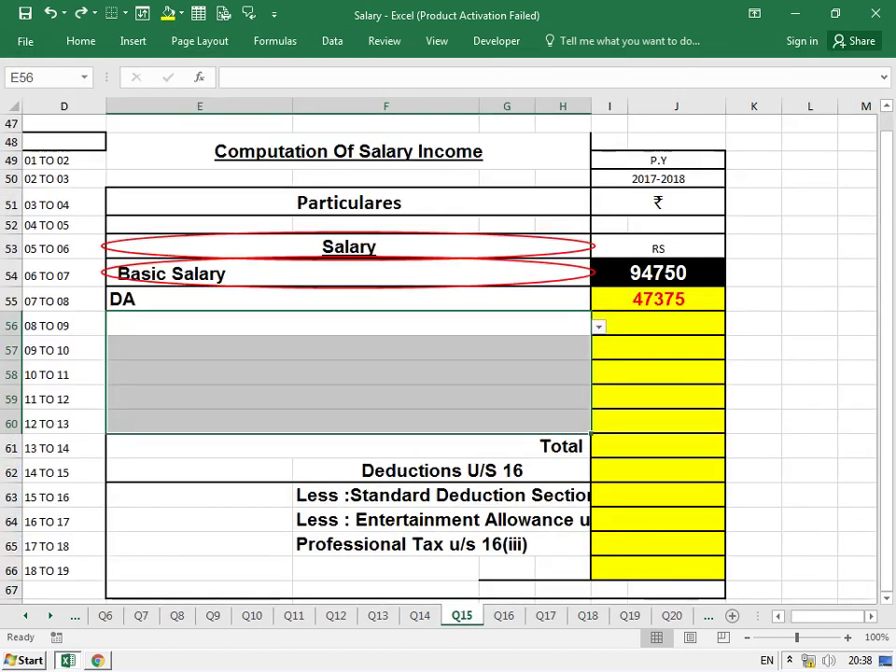
- Erase the validation settings on the Salary and Basic Salary label cells E53:H55
left_click_drag(199, 247, 563, 300)
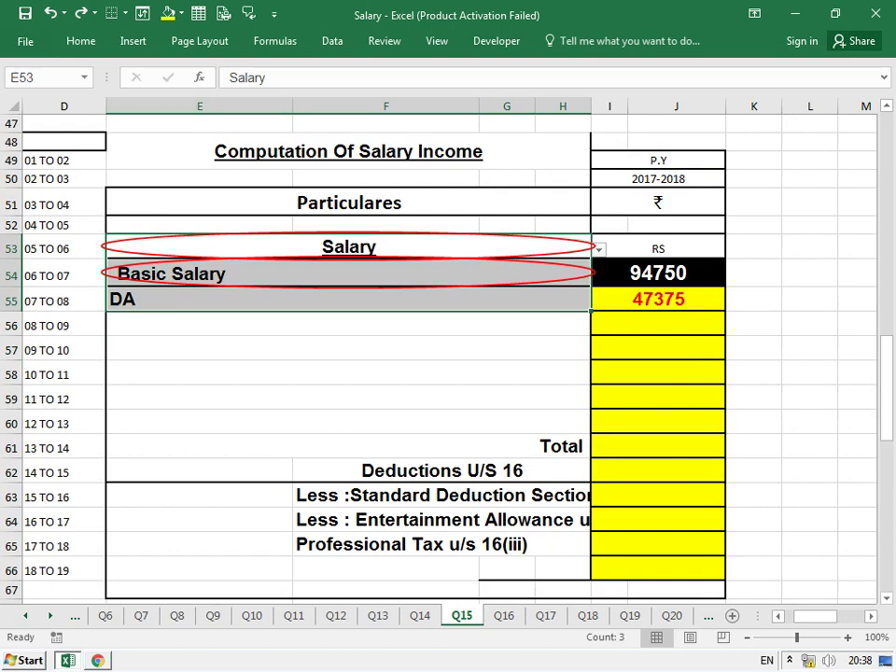
left_click(332, 41)
left_click(586, 104)
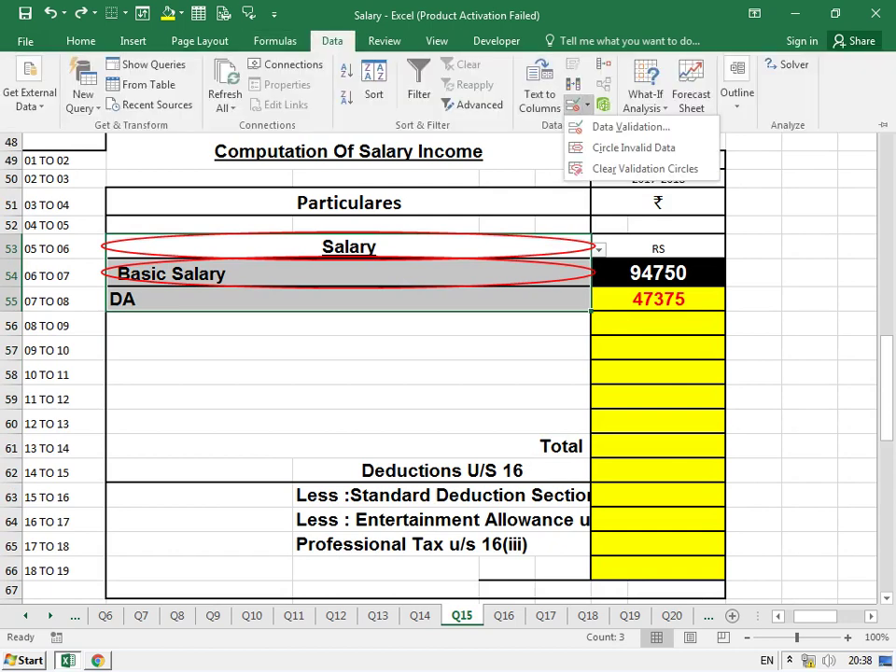
left_click(632, 124)
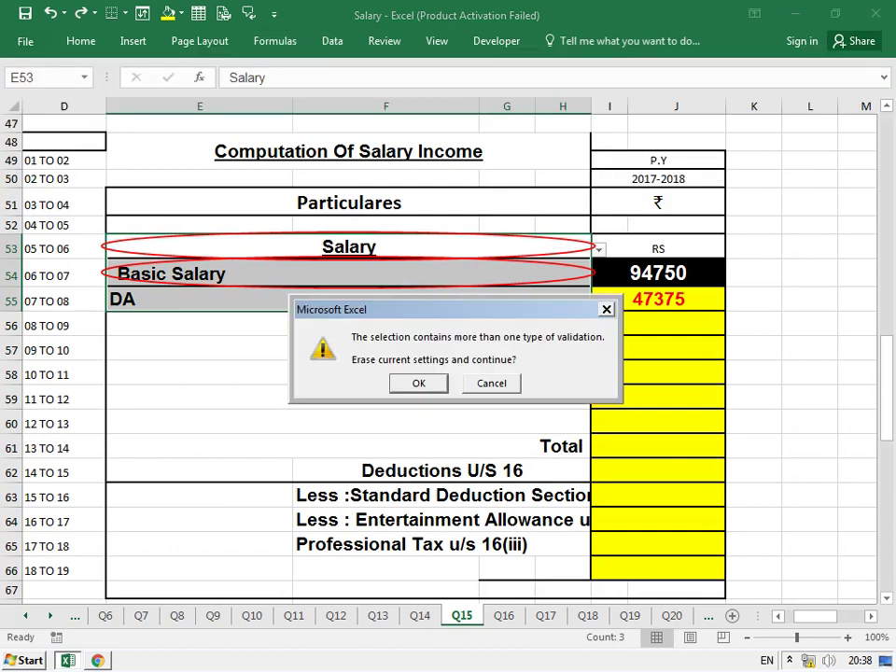
key("Return")
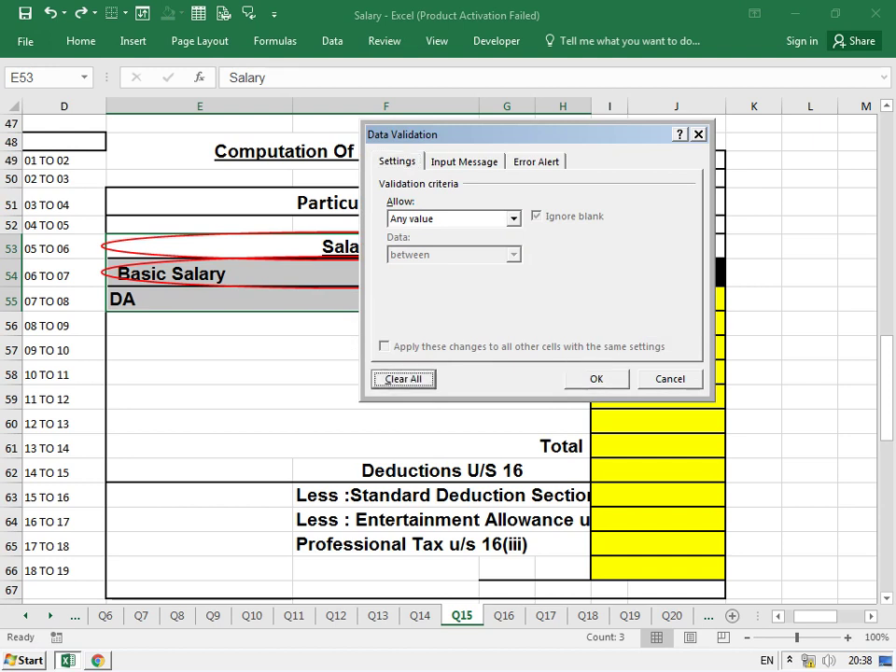
key("Return")
- Clear all data validation from the blank label rows 56 to 60
left_click(348, 351)
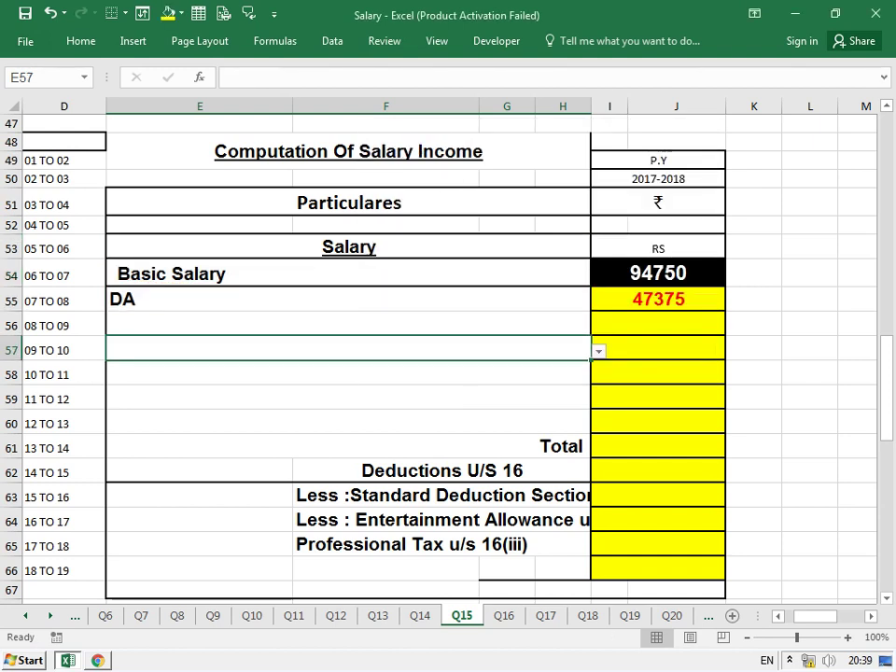
left_click(348, 325)
left_click_drag(348, 325, 348, 422)
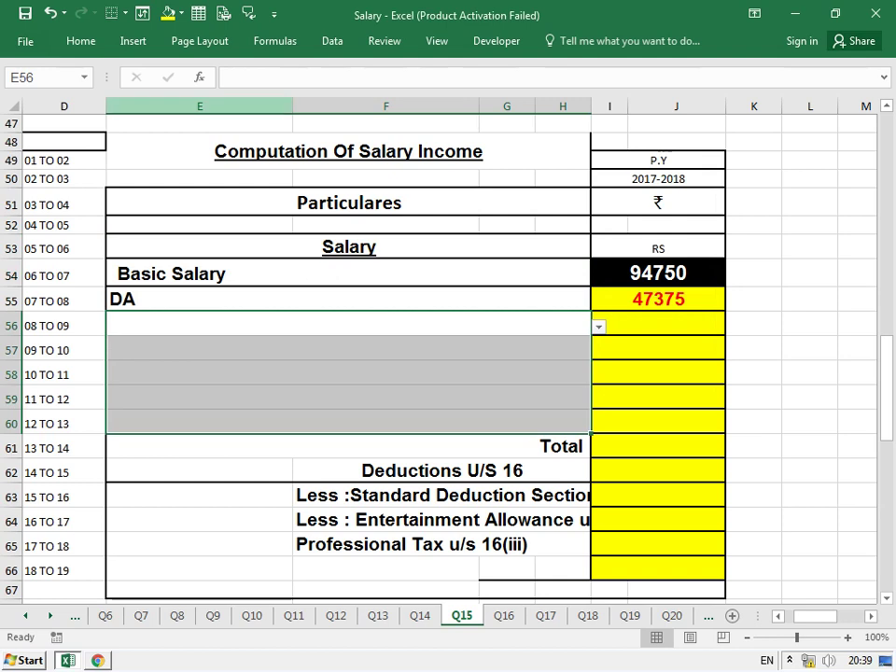
left_click(333, 40)
left_click(572, 104)
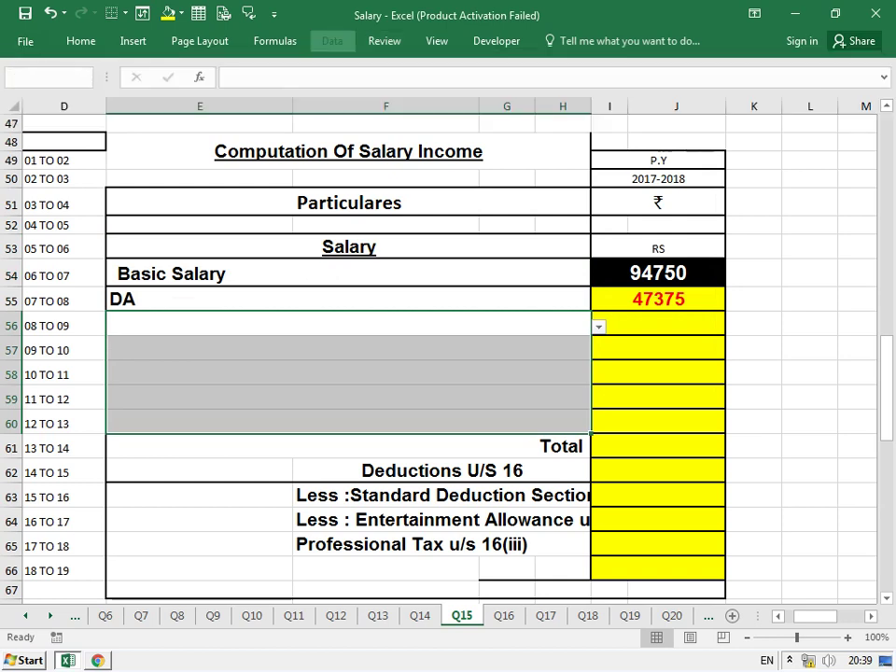
key("Return")
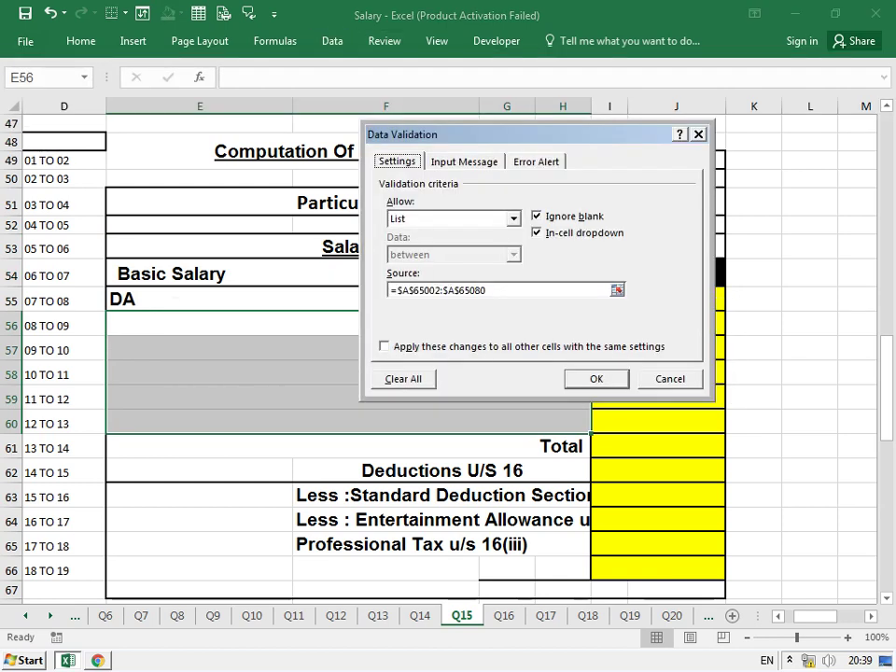
left_click(403, 378)
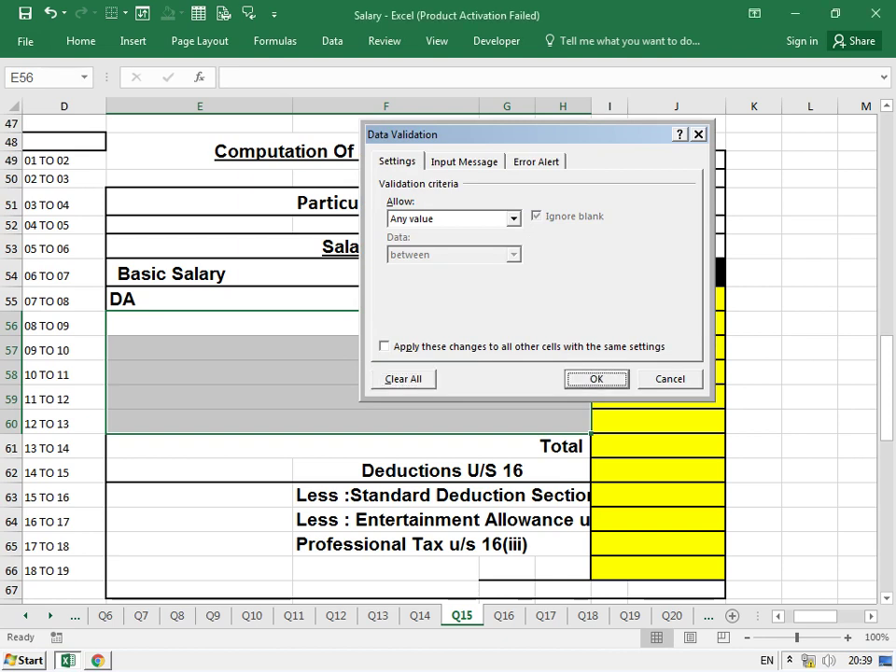
left_click(595, 378)
- Enter a Pension row under DA with amount 34000 in I56
left_click(349, 323)
type("Pension")
left_click(658, 323)
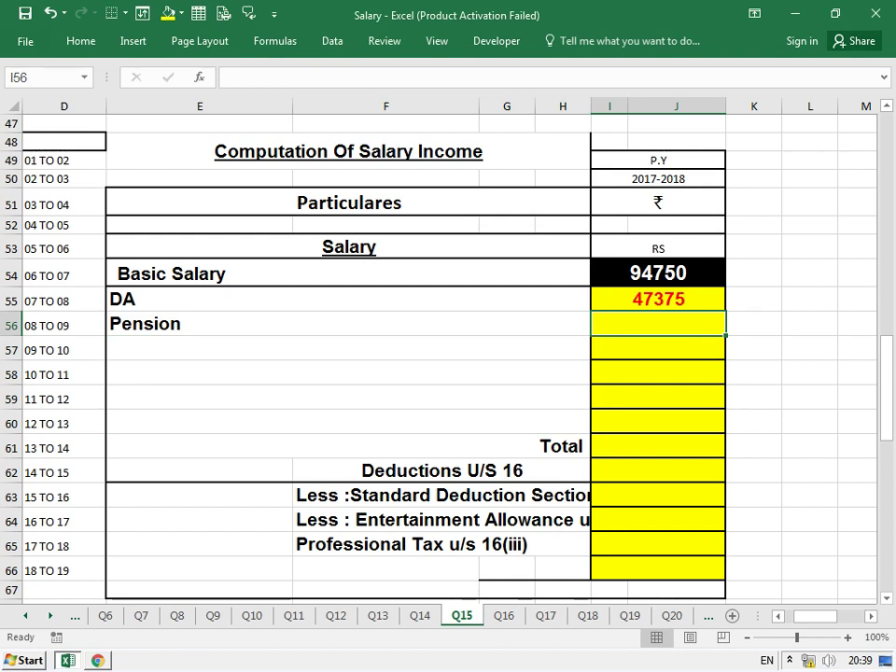
type("3400")
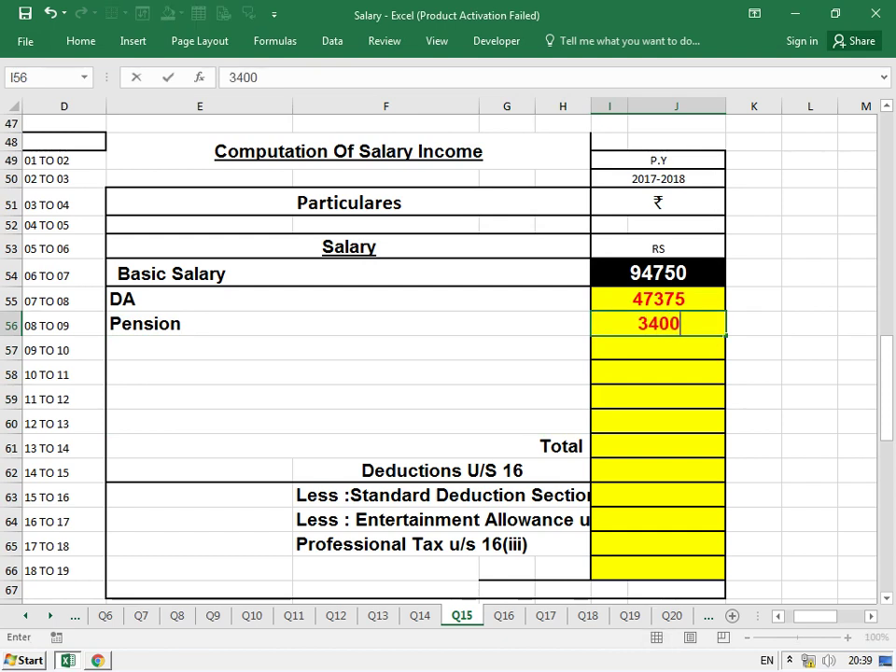
type("0")
key("Return")
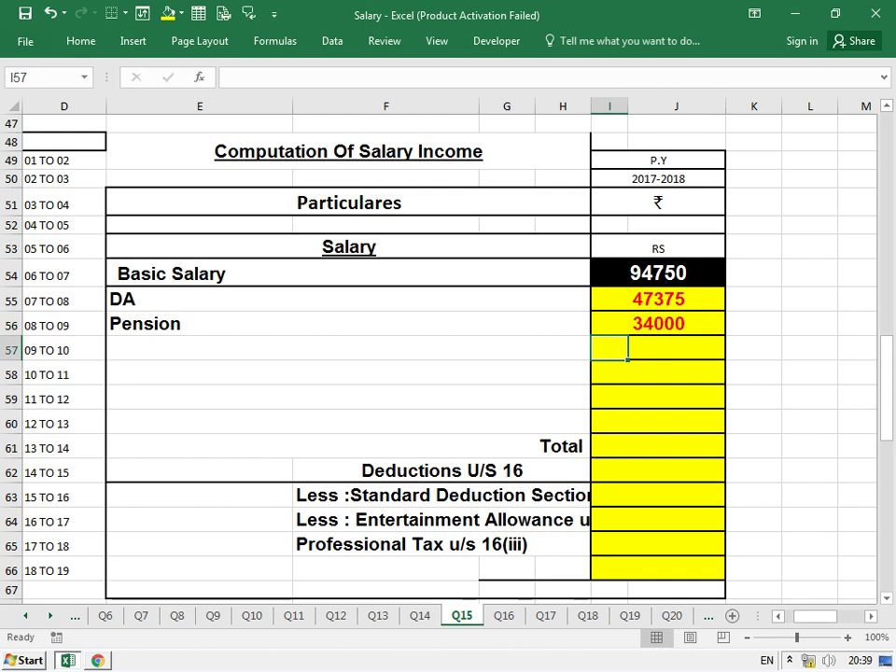
- Enter 600000 as the commuted pension's actual amount in I79 and delete the old exemption figures
scroll(448, 355, "down", 2)
scroll(448, 355, "down", 2)
scroll(448, 355, "down", 2)
scroll(448, 355, "down", 1)
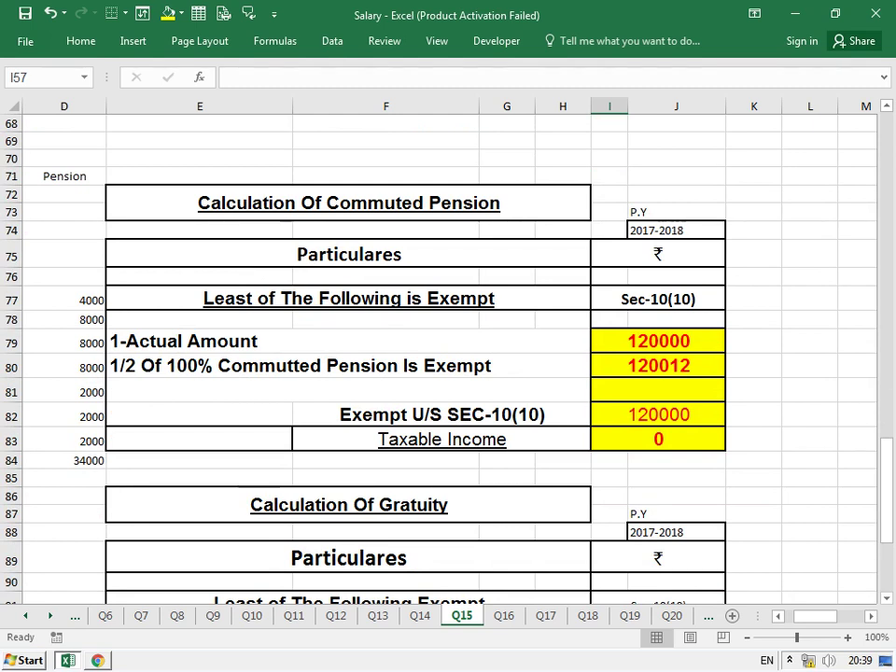
left_click(658, 340)
type("600000")
key("Return")
key("shift+Down")
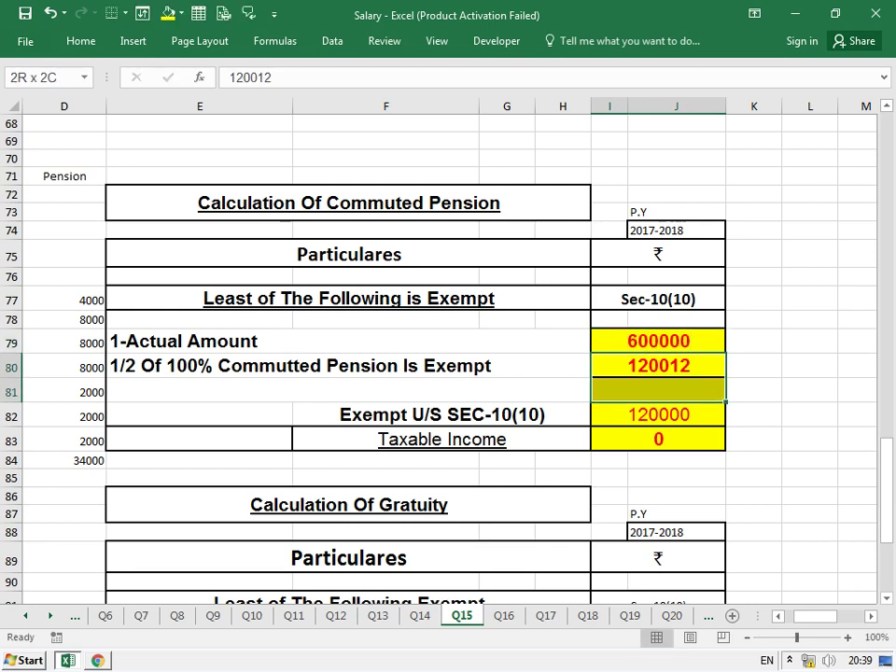
key("shift+Down")
key("Delete")
- Replace the exemption label's IF formula in E80 with its pasted value
key("Left")
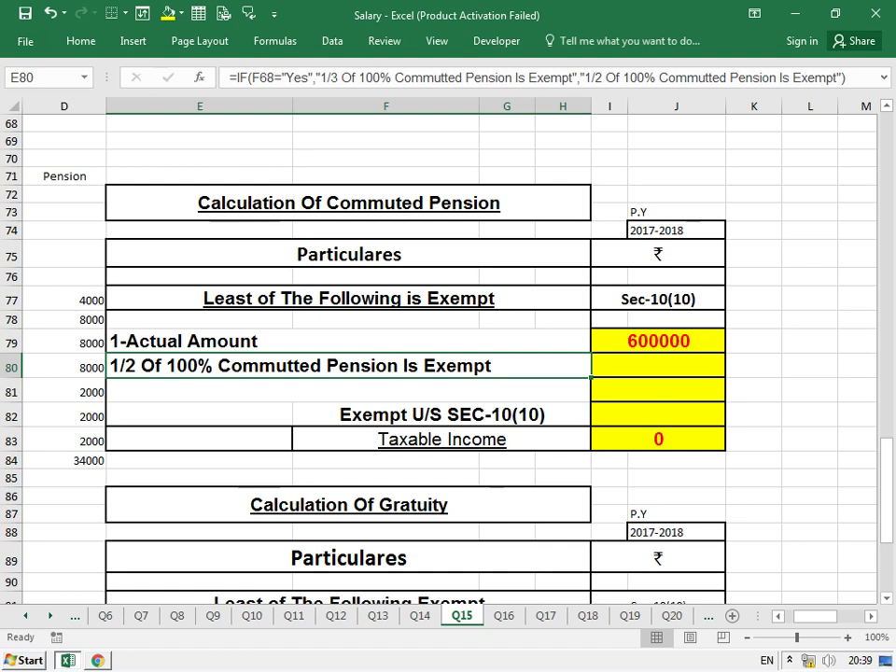
key("F2")
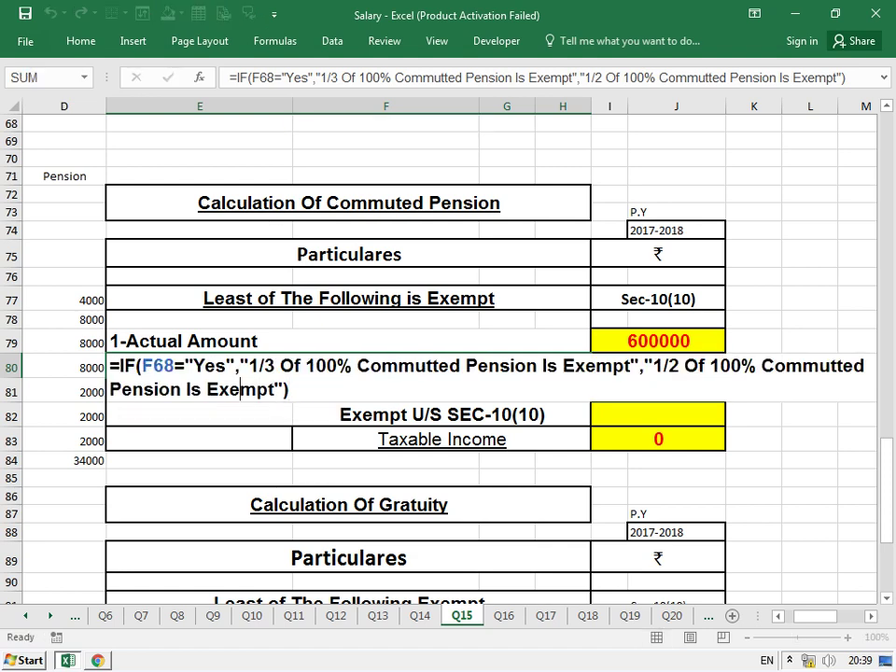
key("Escape")
key("ctrl+c")
key("alt+h")
key("v")
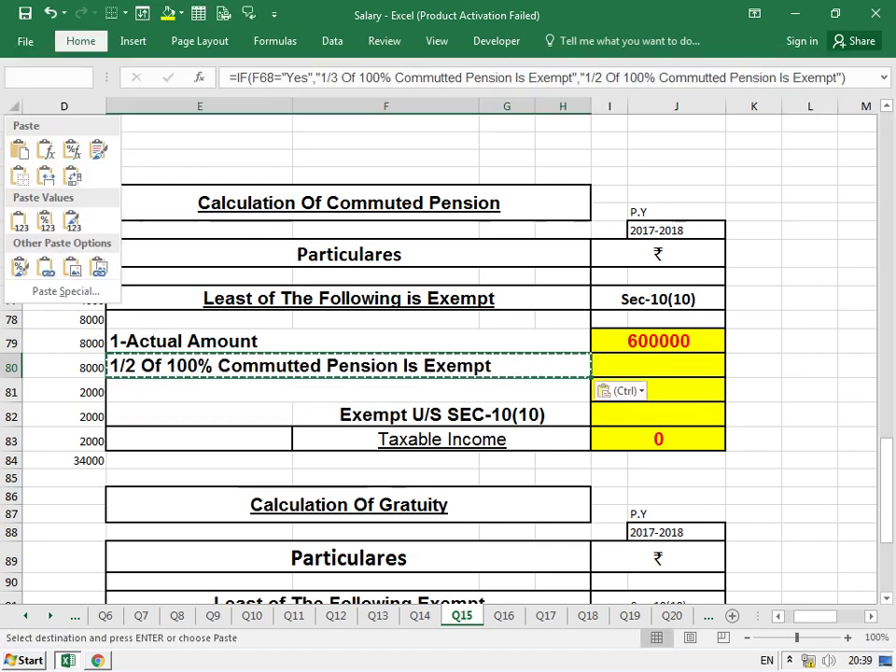
key("v")
- Edit the label to read '1/3 Of 100% Commutted Pension Is Exempt'
key("F2")
key("Left")
key("Left")
key("Left")
key("Left")
key("Left")
key("Left")
key("BackSpace")
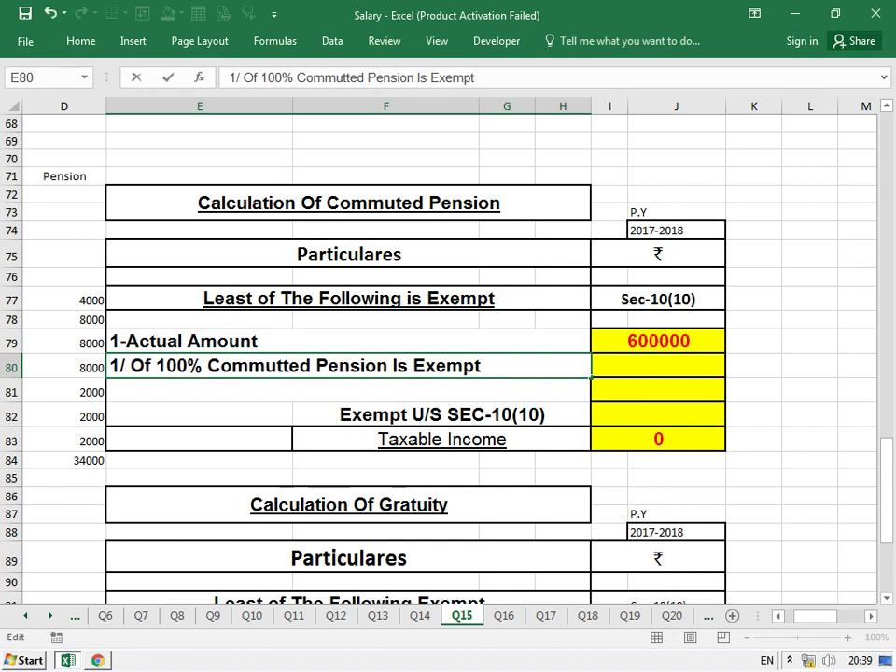
type("3")
key("Return")
left_click(658, 391)
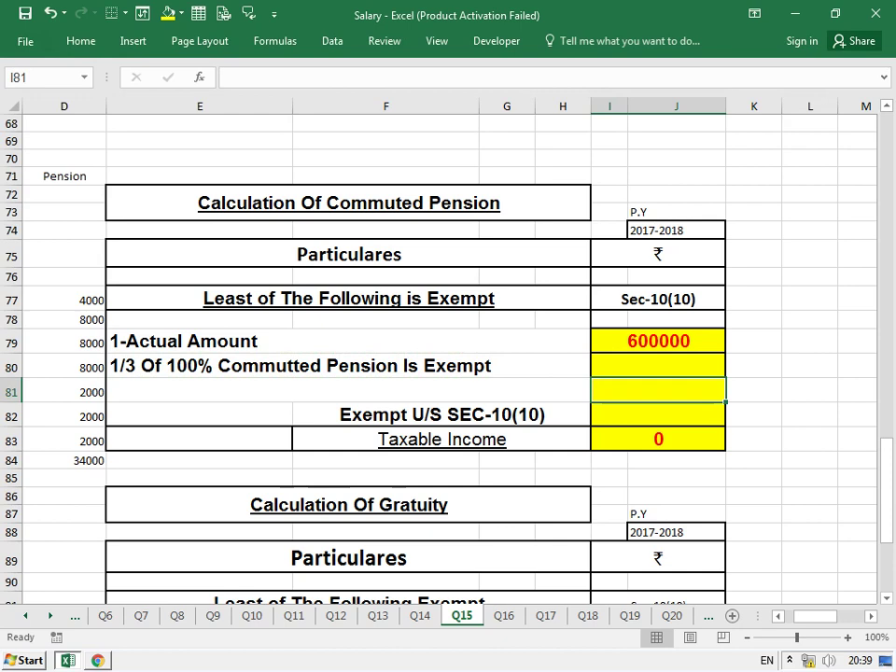
left_click(754, 276)
left_click(810, 276)
scroll(448, 355, "right", 3)
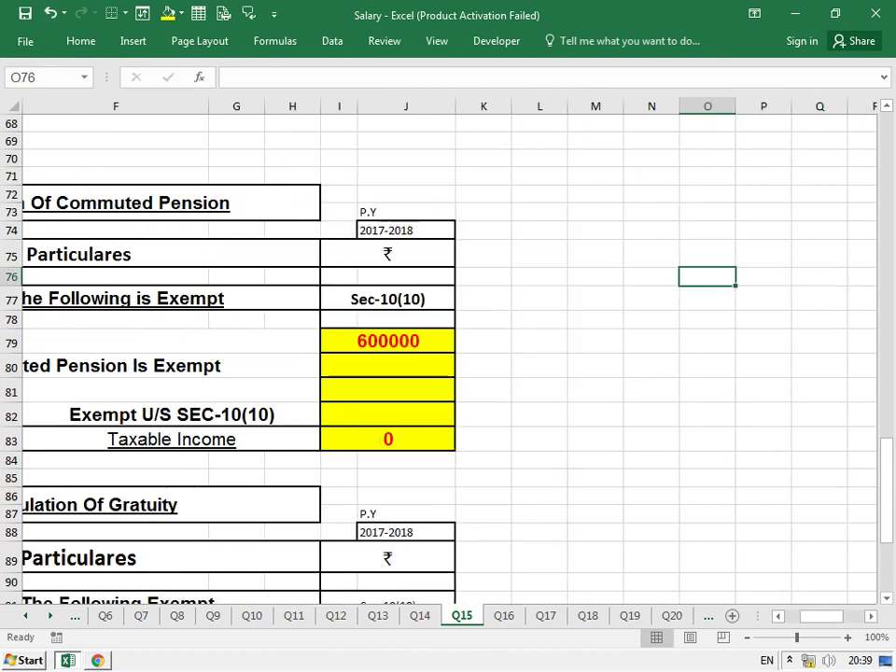
- Enter the first side working: 1 and 3 in M76:M77, 600000 in N76, 100 and 75 in O76:O77
left_click(596, 276)
type("1")
key("Return")
type("3")
key("Return")
key("Up")
key("Up")
left_click(652, 276)
type("600000")
key("Return")
left_click(708, 277)
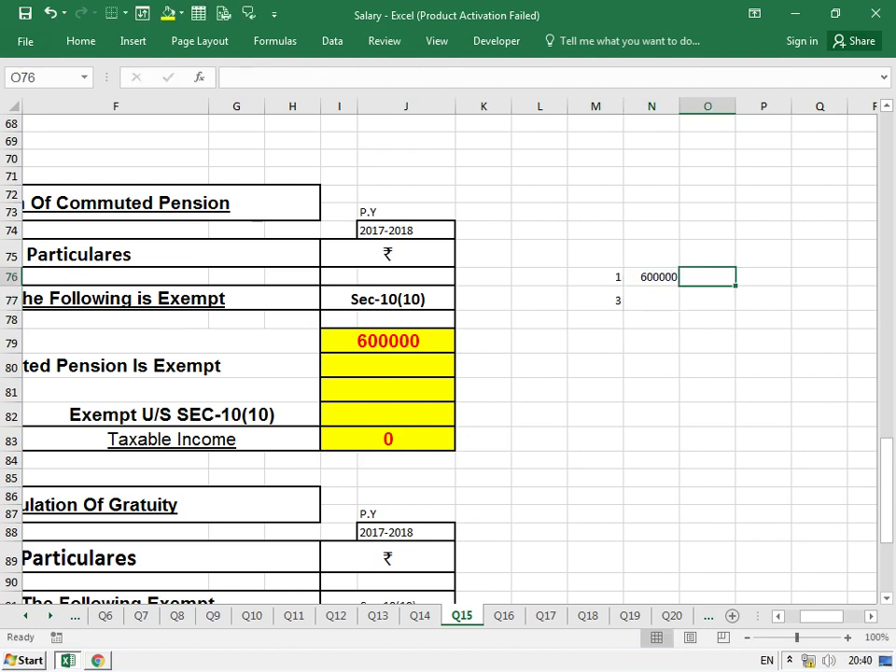
type("100")
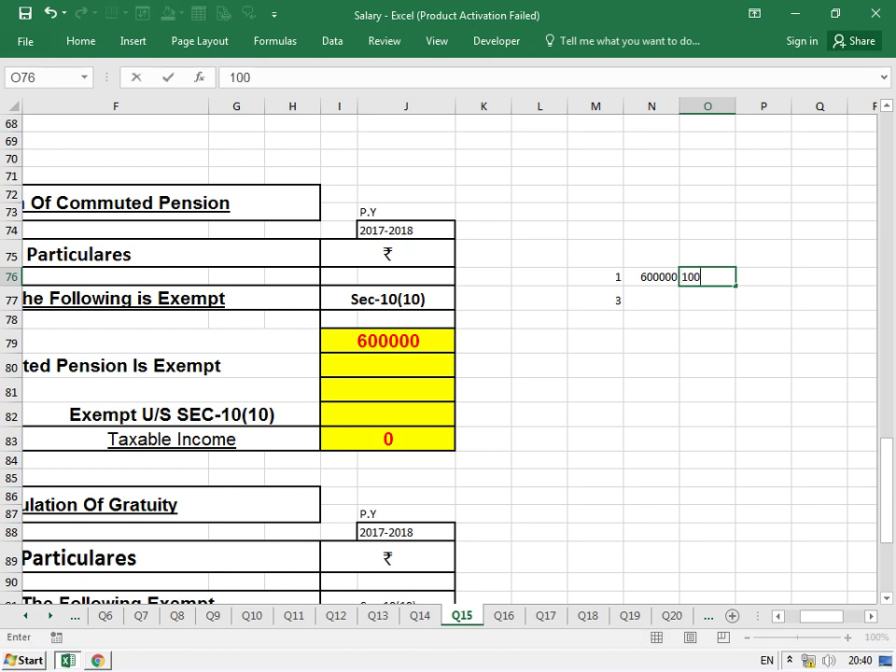
key("Return")
type("75")
key("Return")
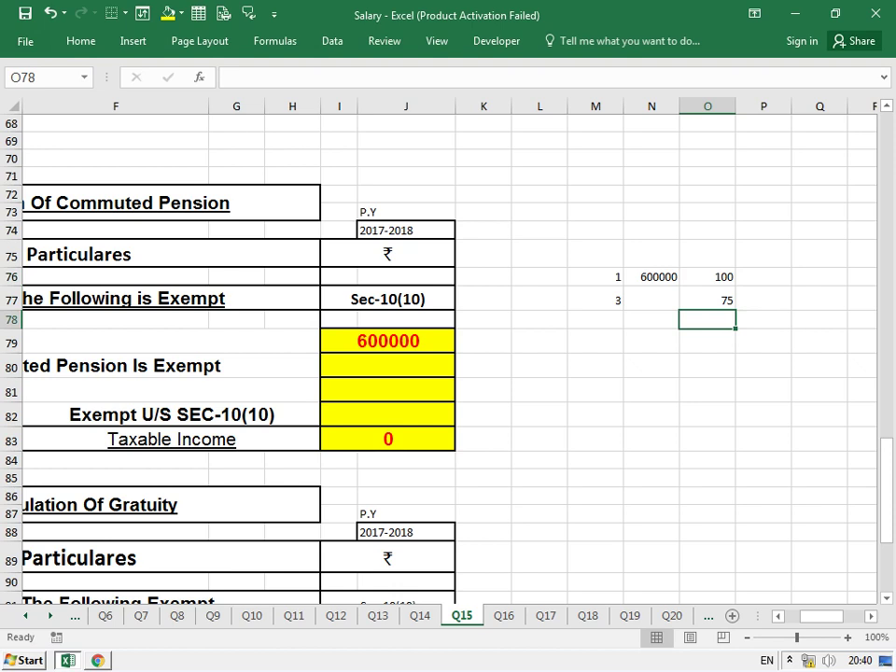
- Enter the second side working: 1 and 3 in M80:M81, 600000 in N80, 4 and 3 in O80:O81
left_click(596, 367)
type("1")
key("Return")
type("3")
key("Return")
left_click(595, 391)
left_click(652, 367)
type("600000")
key("Tab")
type("4")
key("Return")
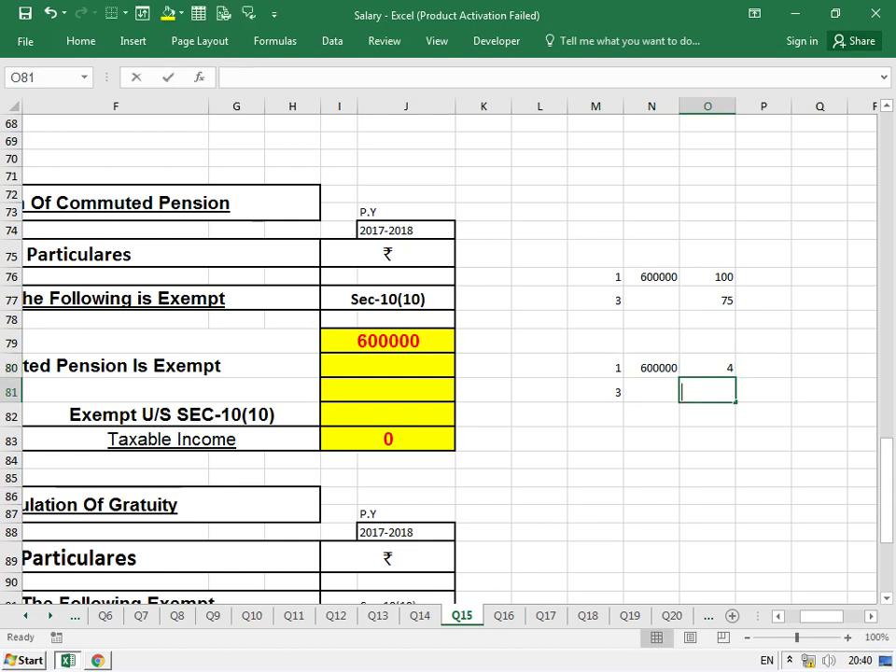
type("3")
key("Return")
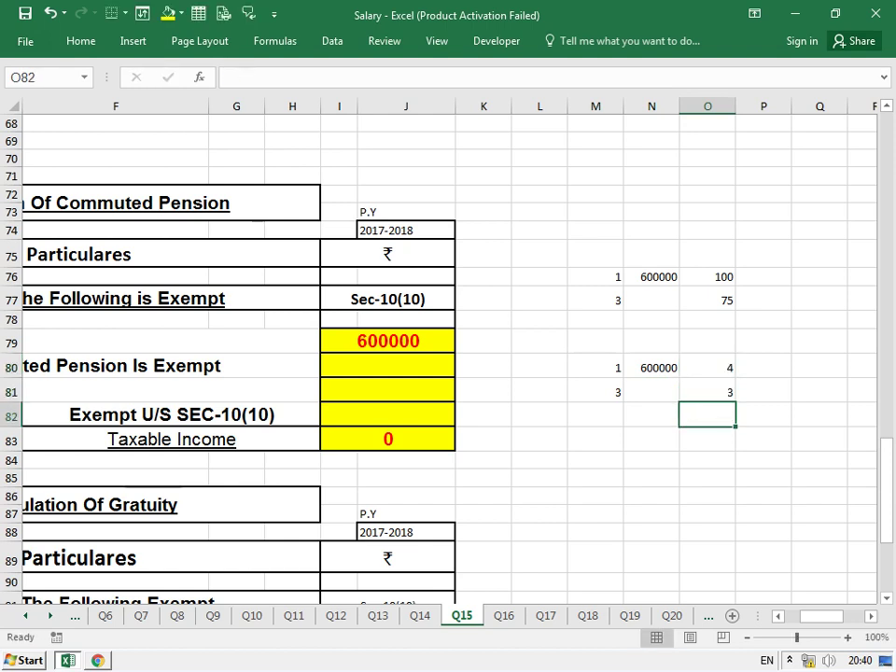
- Check the second working's figures, selecting M81:O81 and the 600000 in N80
left_click(596, 392)
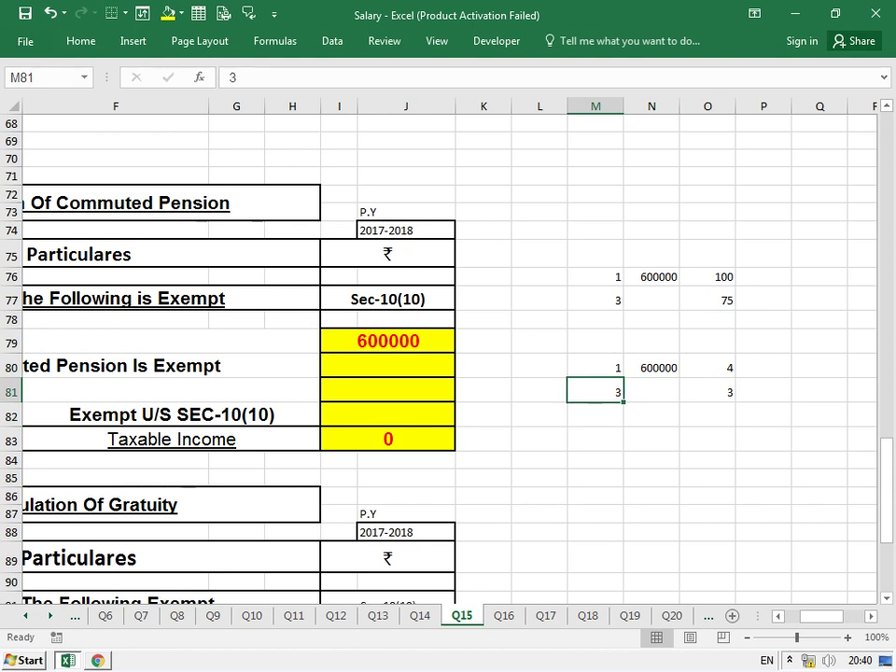
left_click(652, 368)
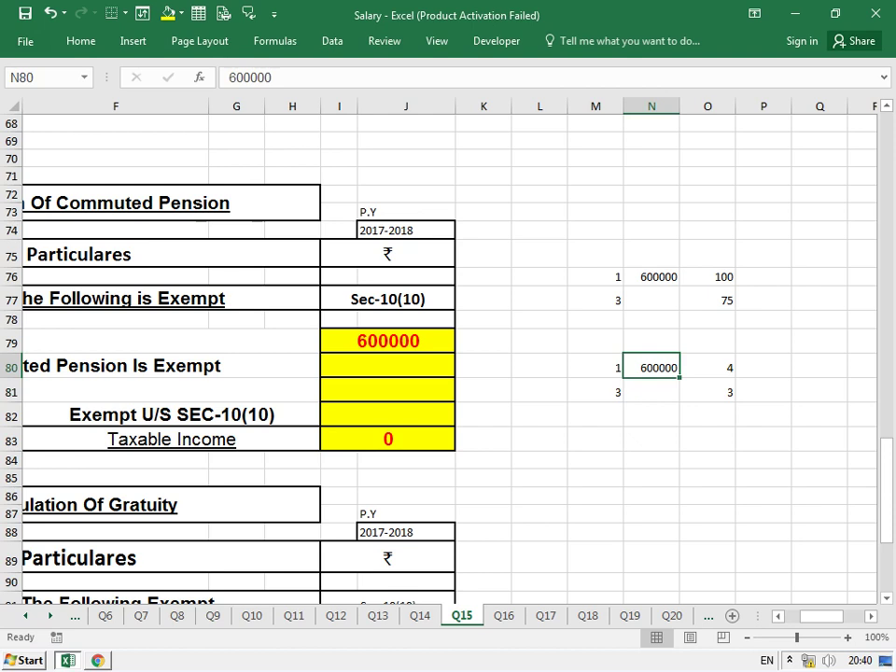
left_click_drag(607, 393, 710, 392)
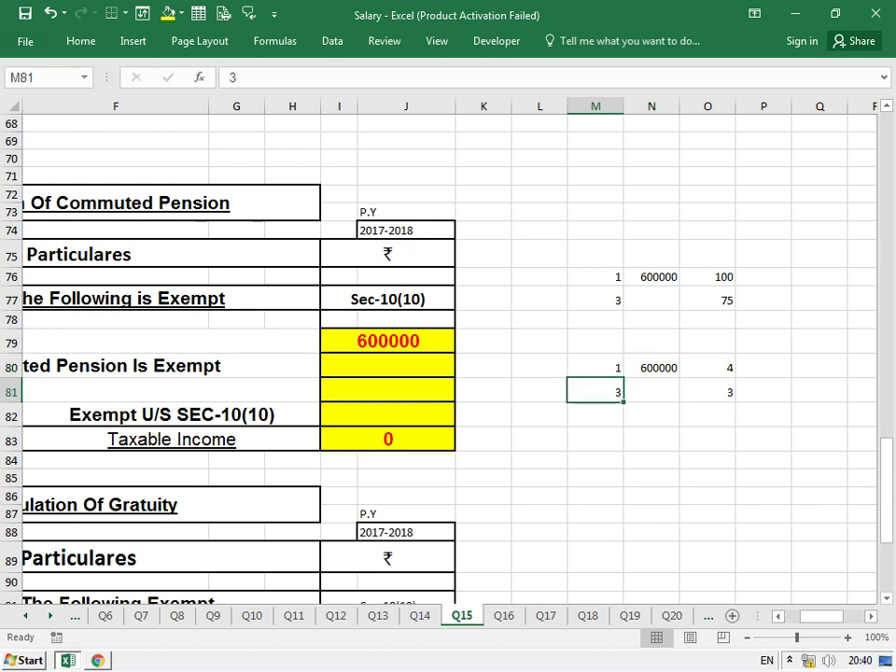
left_click_drag(607, 392, 719, 392)
left_click(651, 368)
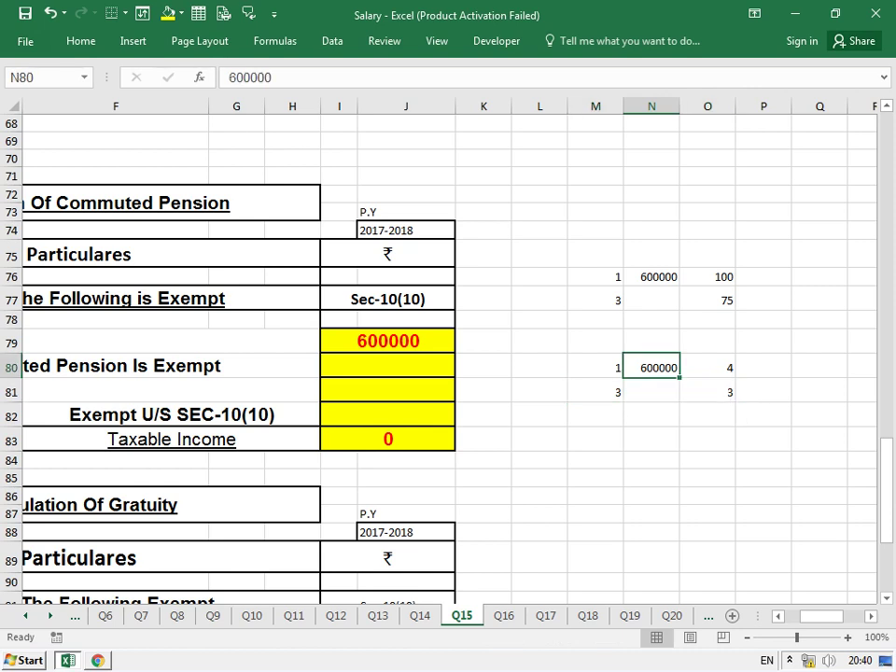
left_click(596, 439)
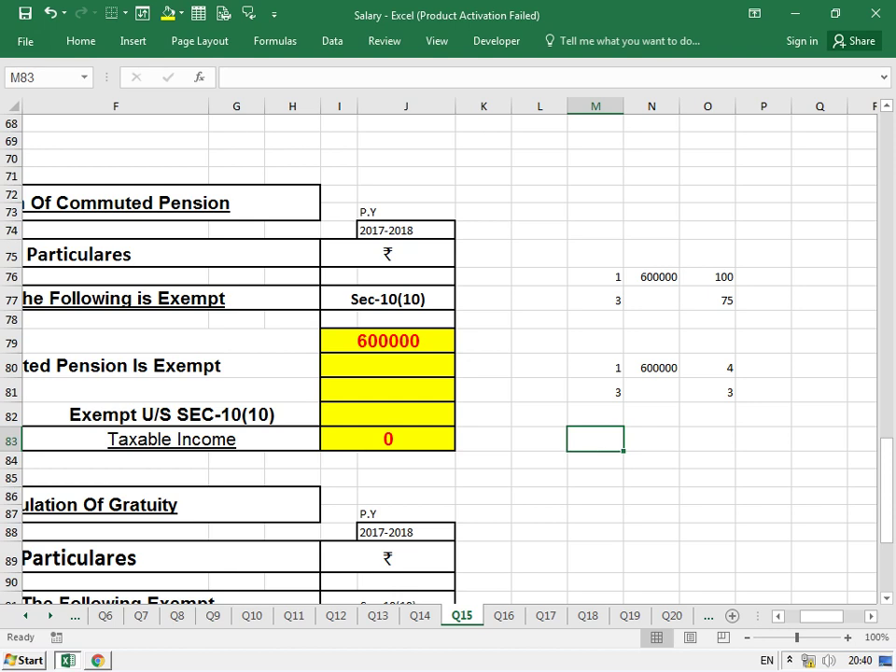
- Enter 1, 3 and 60000 as rough working in M83:N84
key("Up")
key("Down")
key("Down")
key("Down")
key("Up")
key("Up")
type("1")
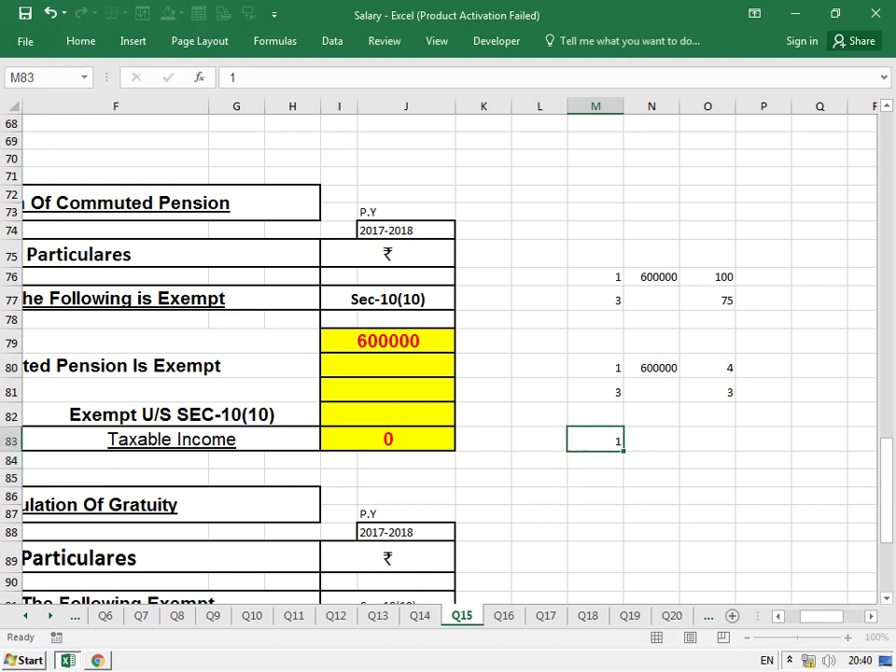
key("Return")
type("3")
key("Return")
key("Up")
key("Up")
key("Right")
type("60000")
key("ctrl+Return")
- Compute =600000*4 in O83 and divide it by 9 in O84, giving 266666.7
left_click(707, 439)
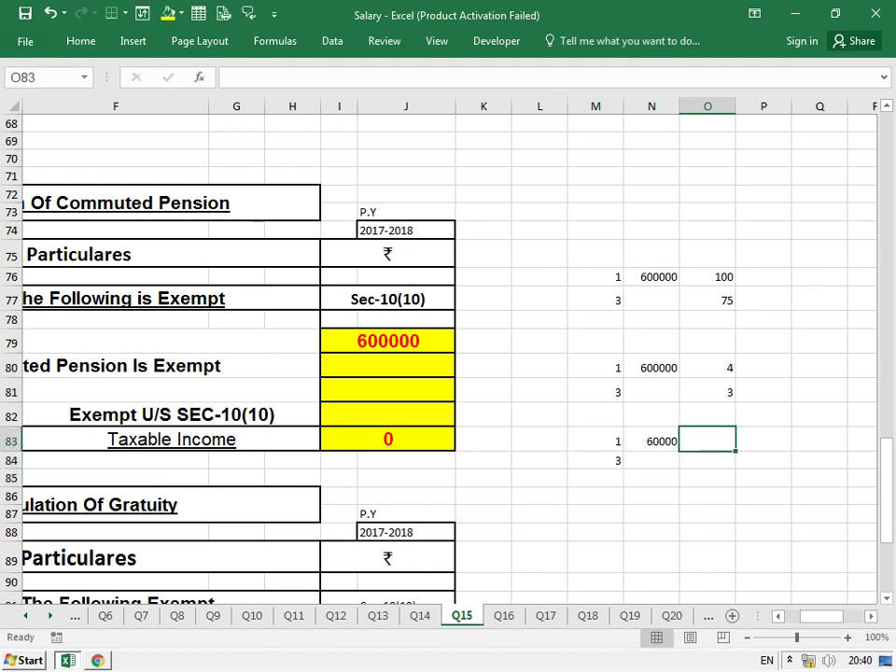
type("=600000*4")
key("Return")
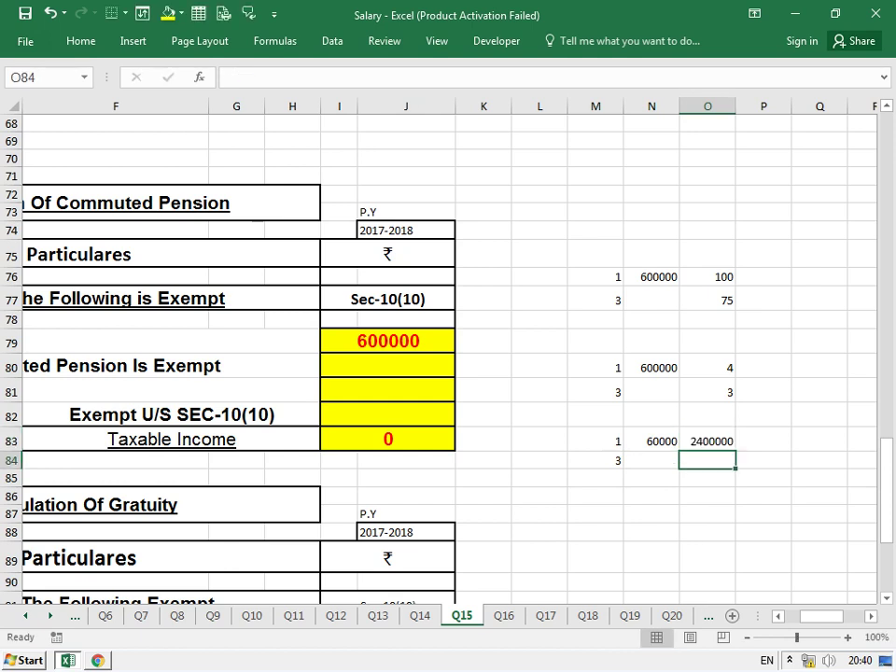
type("=")
key("Up")
type("/6")
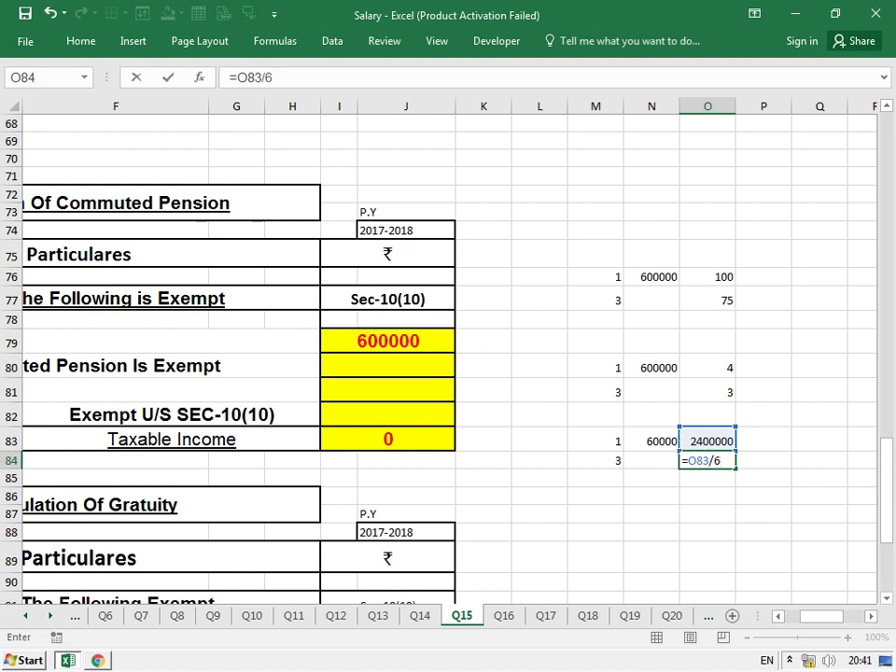
key("Return")
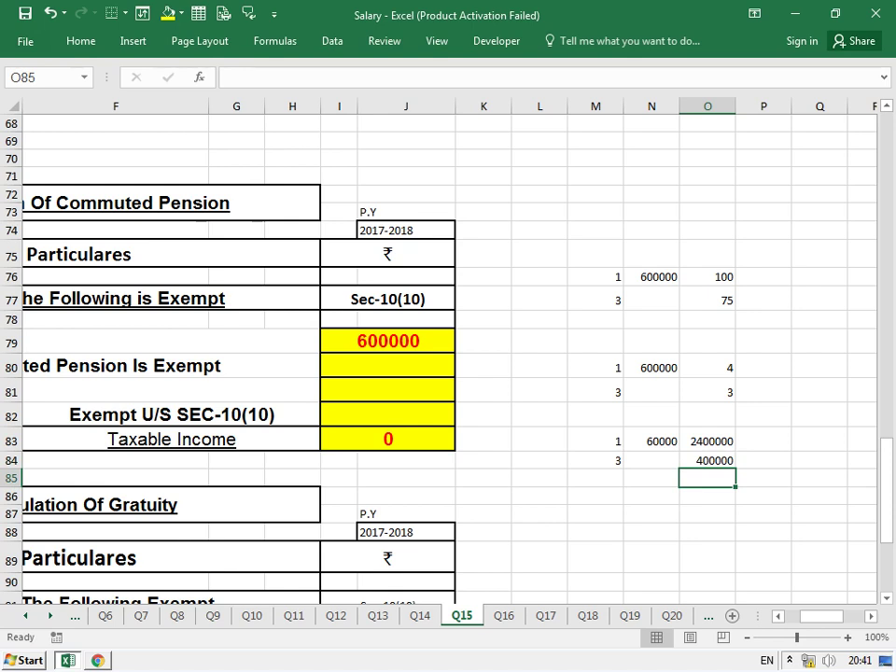
left_click(707, 461)
key("F2")
key("BackSpace")
type("9")
key("Return")
key("Left")
key("Left")
- Enter 266667 as the exempt pension in I80 and I82, with taxable =I79-I82 giving 333333
key("Left")
key("Left")
key("Left")
key("Up")
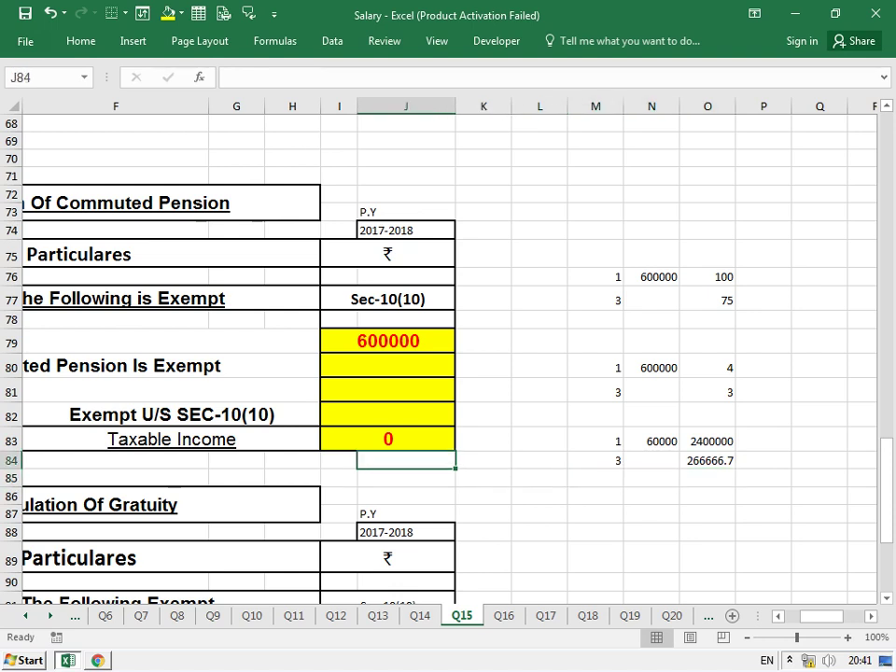
key("Left")
key("Up")
key("Up")
key("Up")
key("Up")
type("266667")
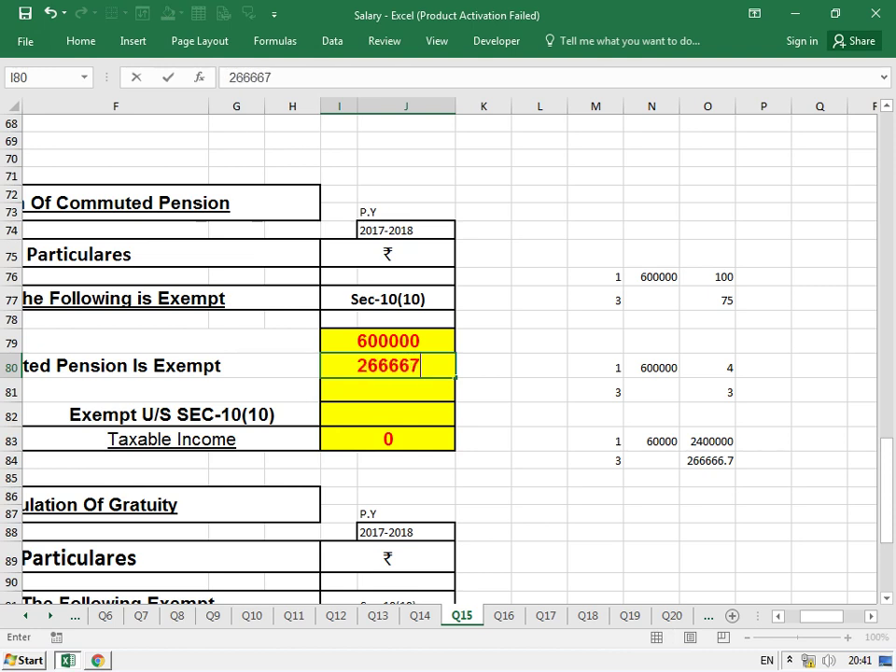
key("Return")
key("Return")
type("26")
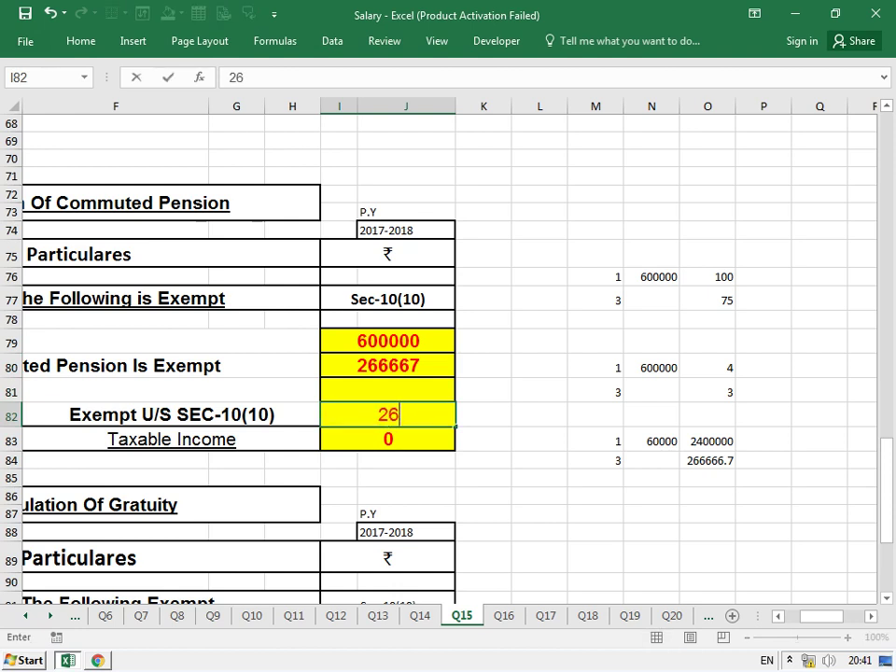
type("66")
type("67")
key("Return")
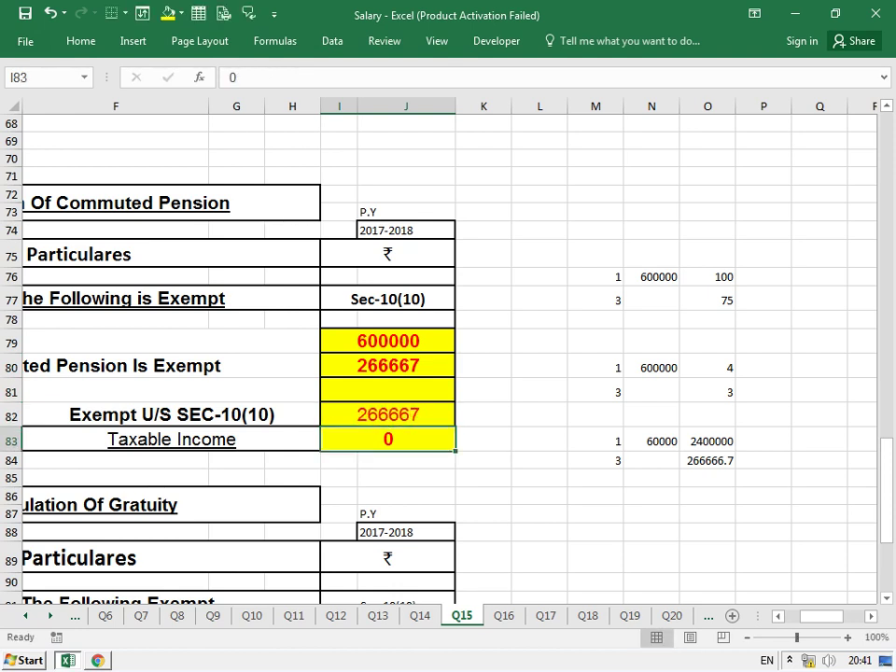
type("=")
key("Up")
key("Up")
key("Up")
key("Up")
type("-")
key("Up")
key("Return")
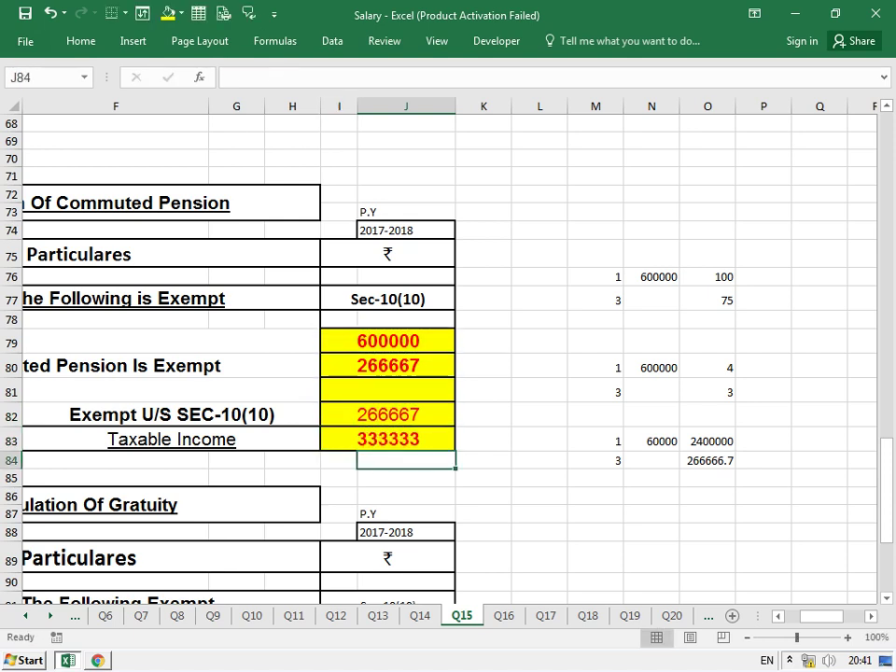
key("Left")
key("Left")
key("Left")
key("Left")
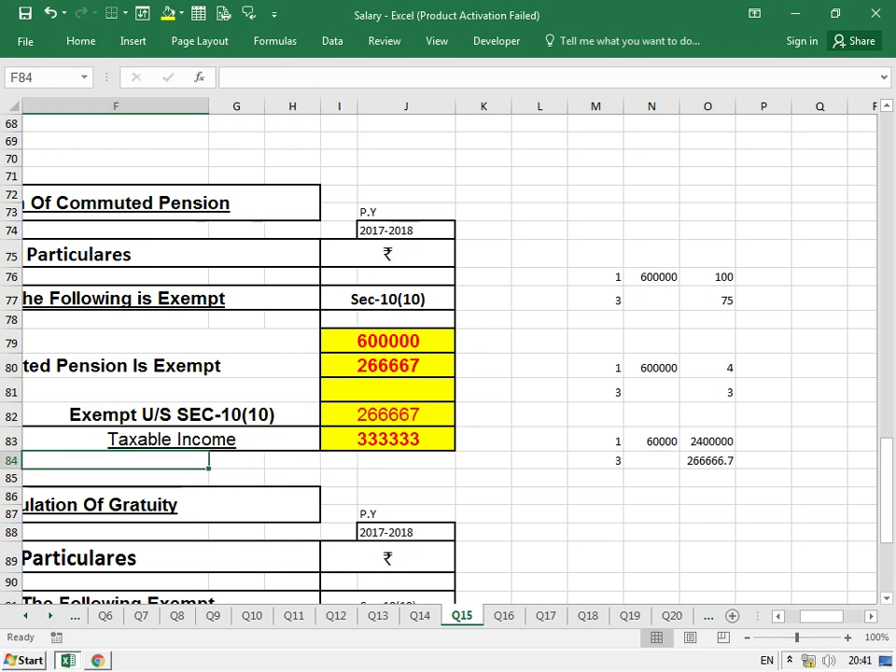
key("Left")
- Enter 240000 as the gratuity's actual amount in I93, then switch to the question PDF
scroll(448, 355, "down", 4)
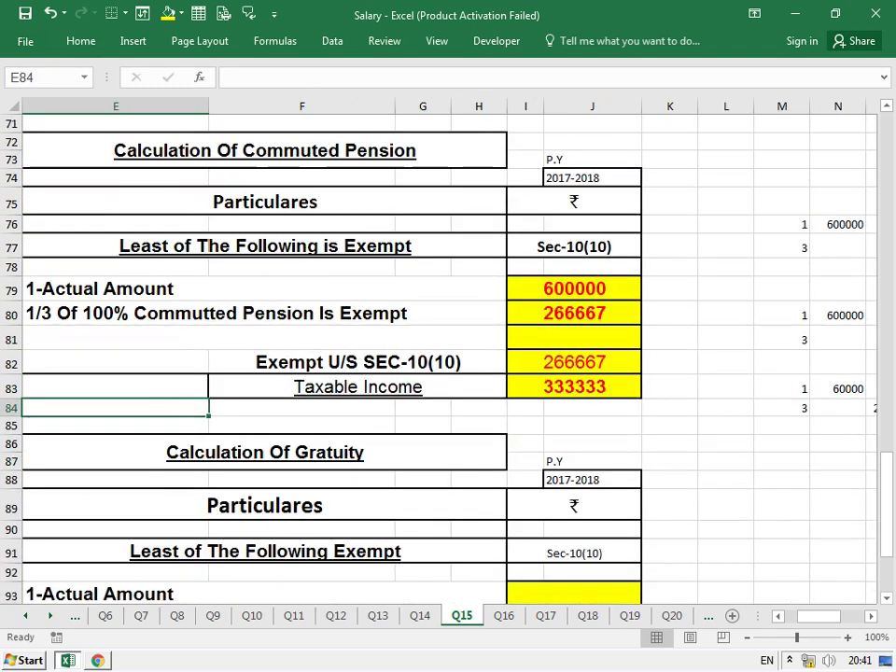
left_click(265, 319)
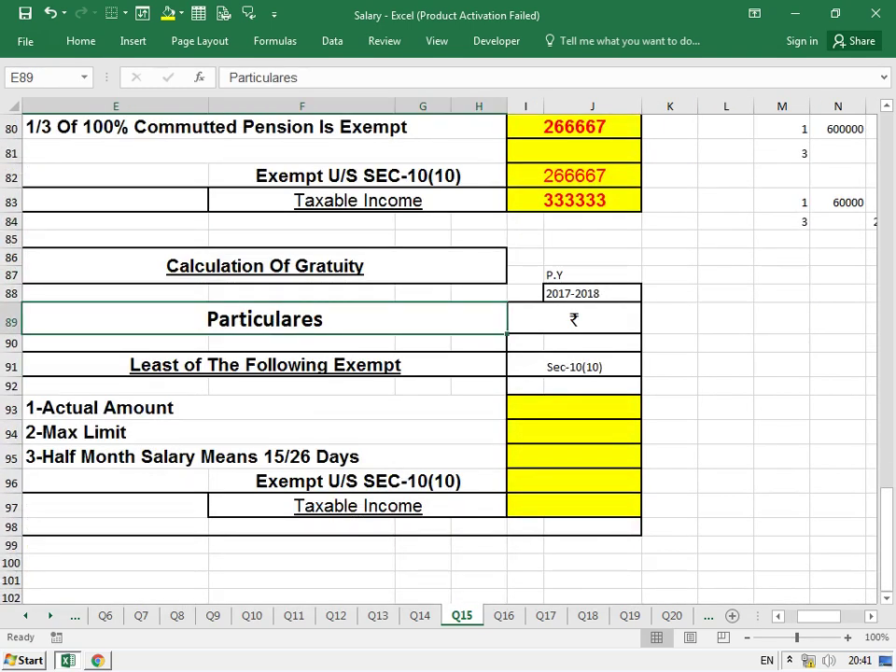
key("Left")
key("Down")
key("Down")
key("Down")
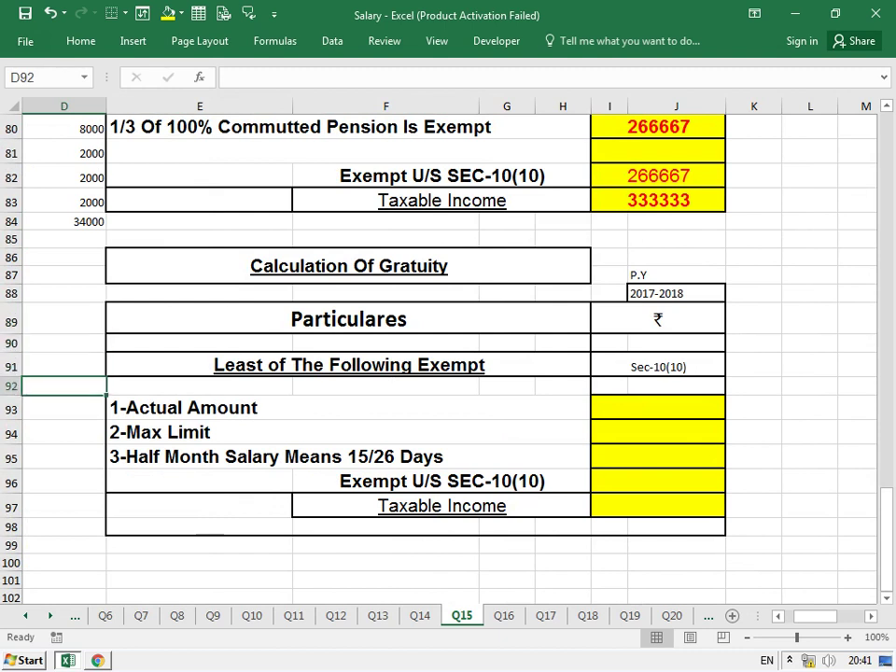
key("Right")
key("Down")
key("Right")
type("240000")
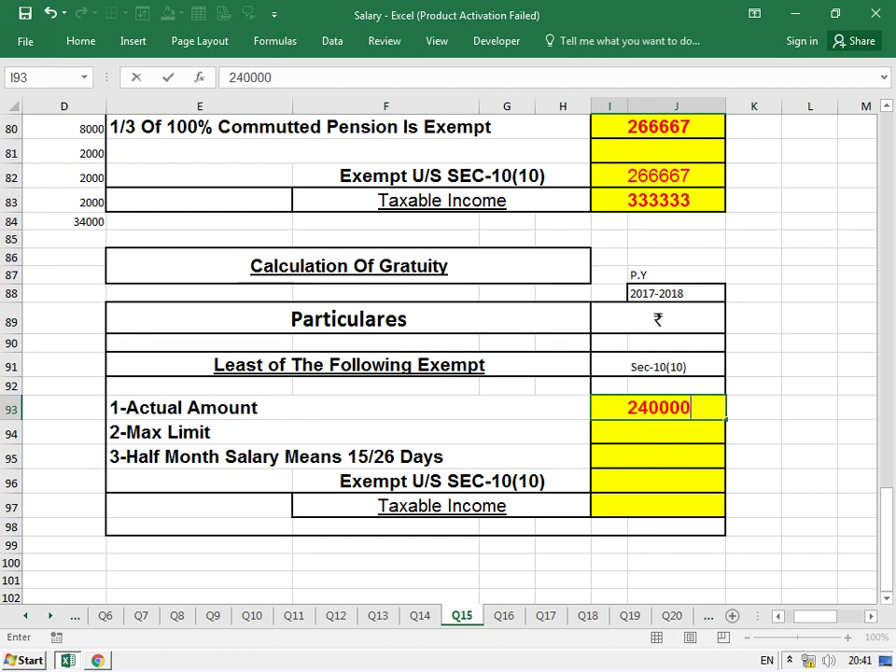
key("Return")
key("Up")
key("alt+Tab")
key("alt+Tab")
key("alt+Tab")
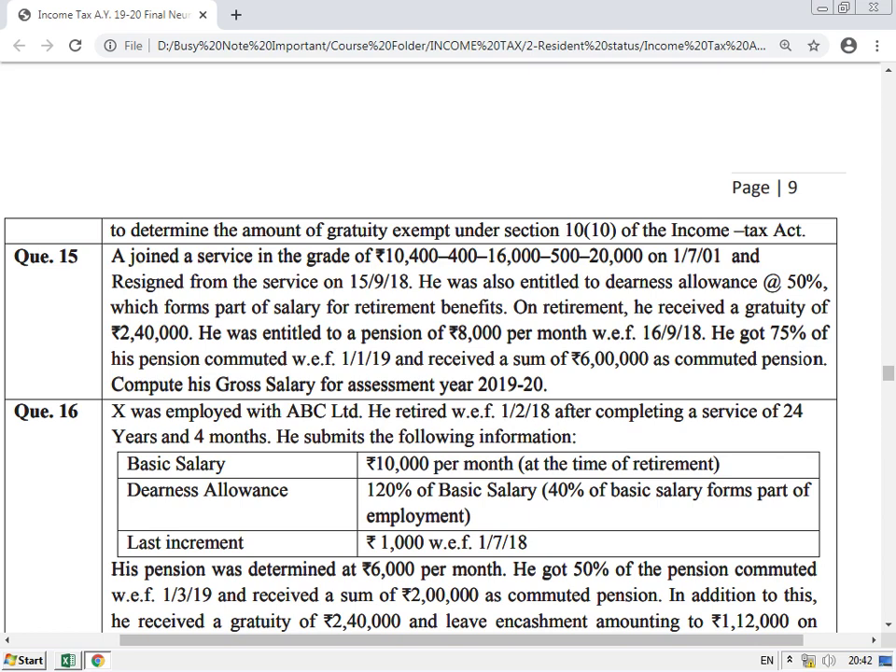
- Return to the Q15 sheet and select the gratuity '1-Actual Amount' row
key("alt+Tab")
left_click(184, 408)
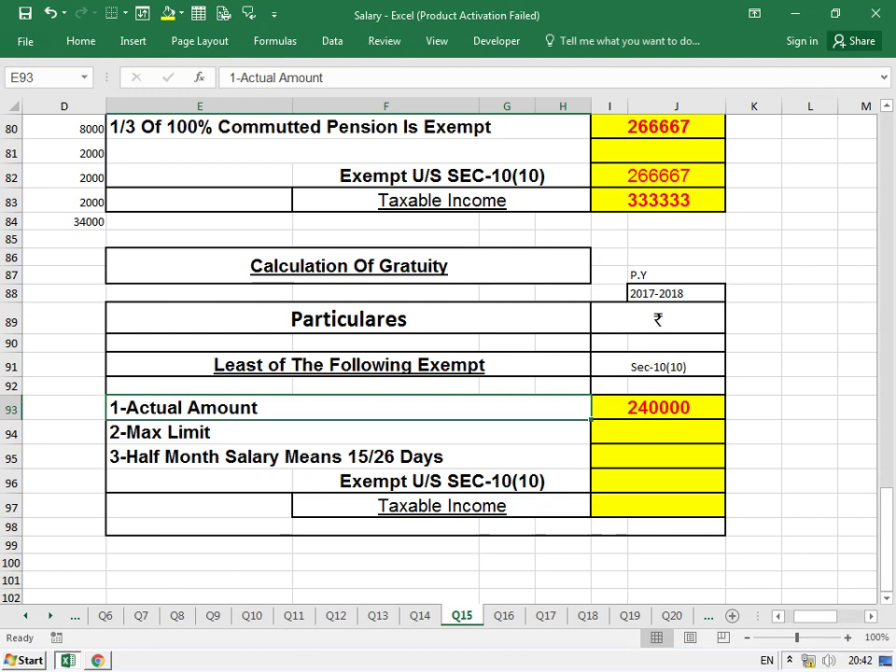
key("Right")
key("Right")
key("Left")
key("Home")
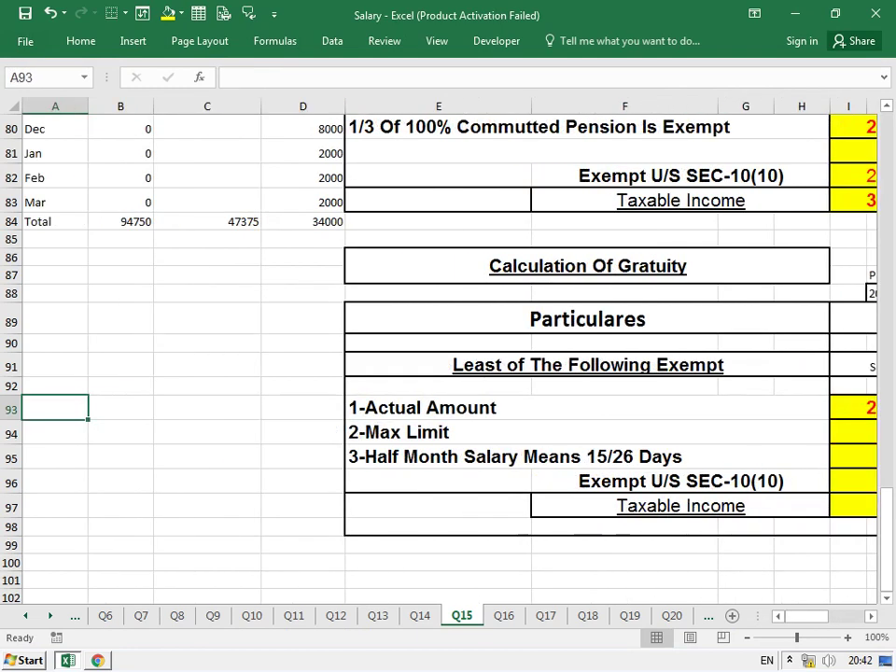
scroll(448, 355, "up", 3)
scroll(448, 355, "up", 2)
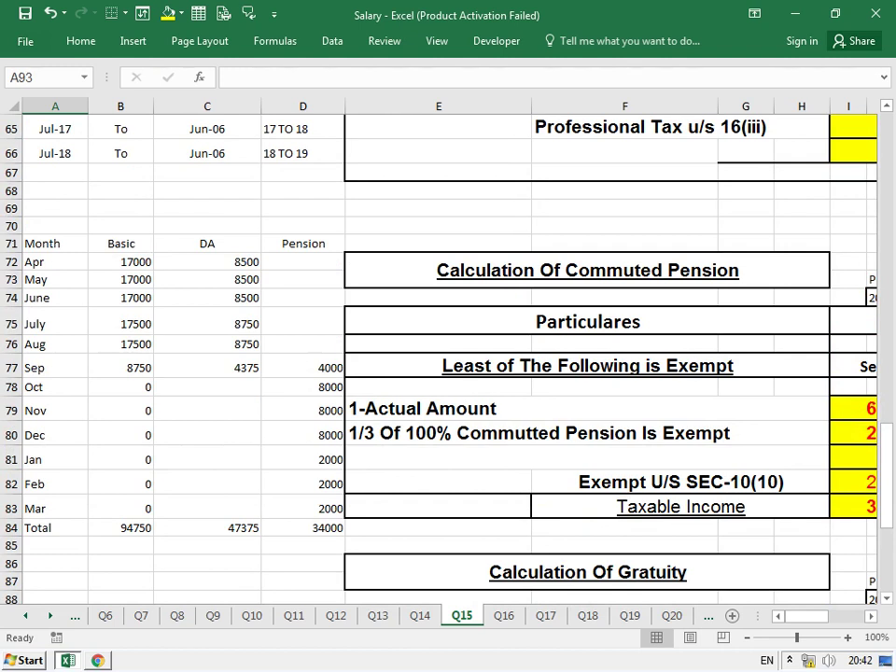
left_click(120, 344)
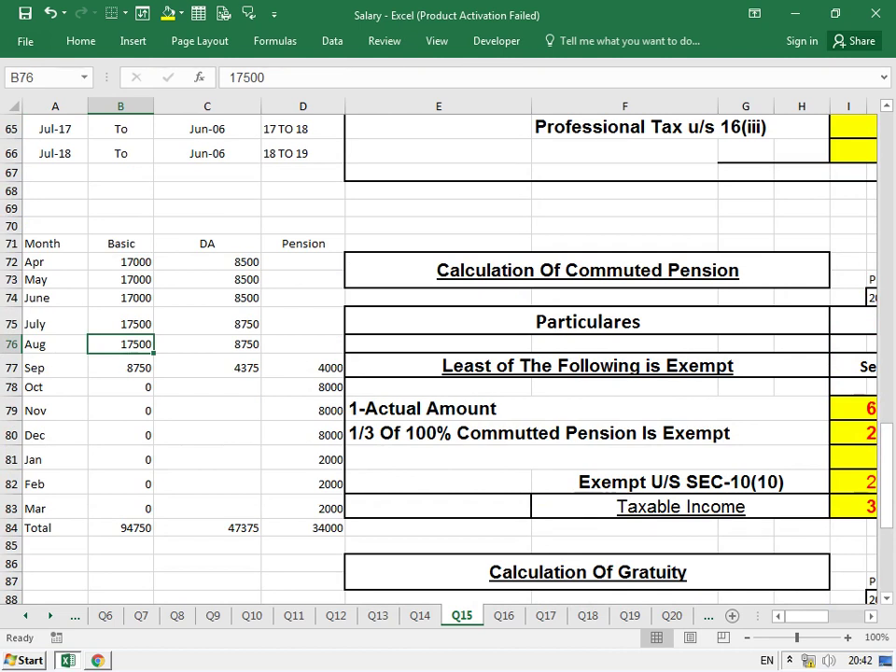
left_click_drag(121, 344, 120, 261)
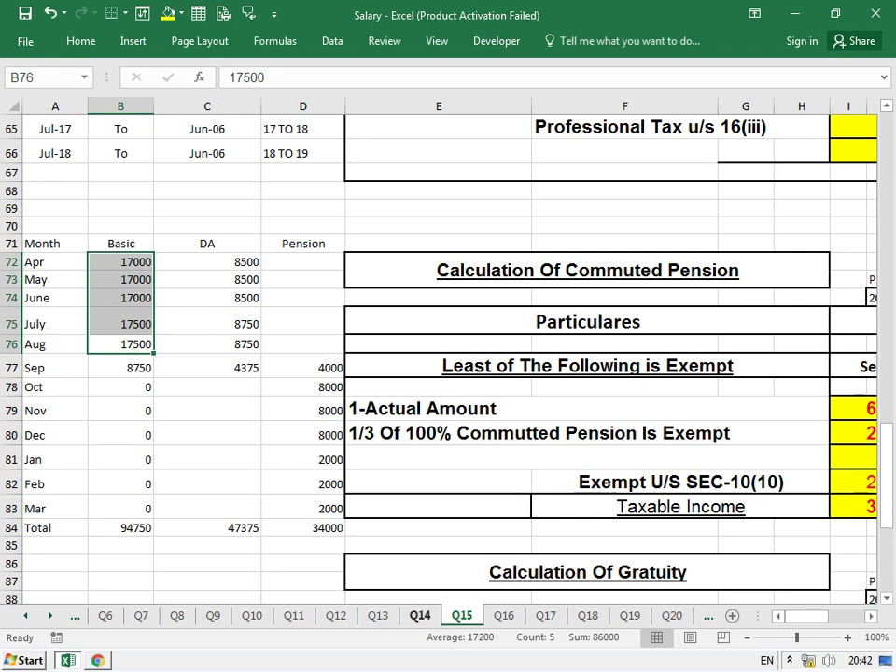
key("ctrl+v")
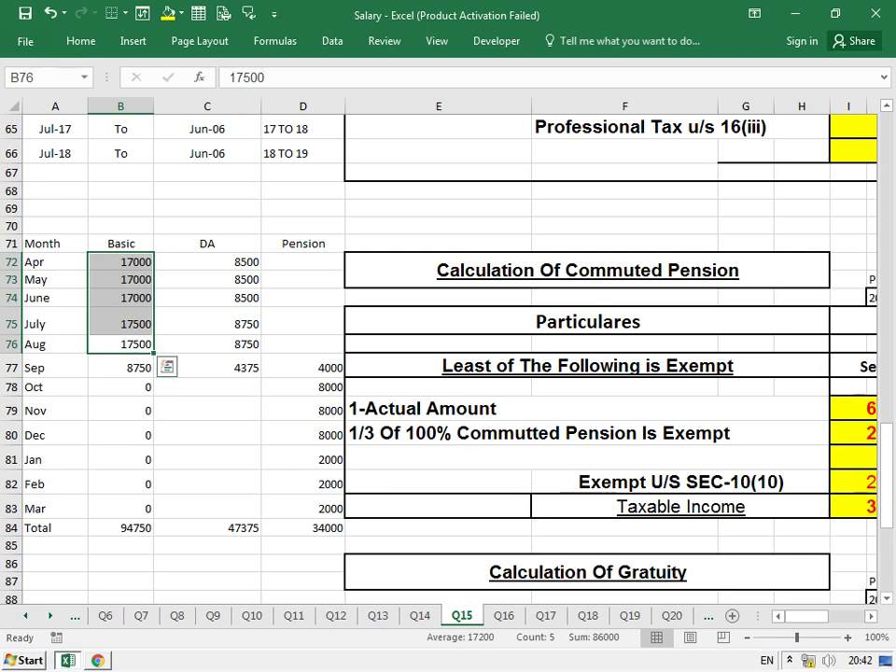
scroll(439, 355, "down", 1)
scroll(439, 355, "down", 1)
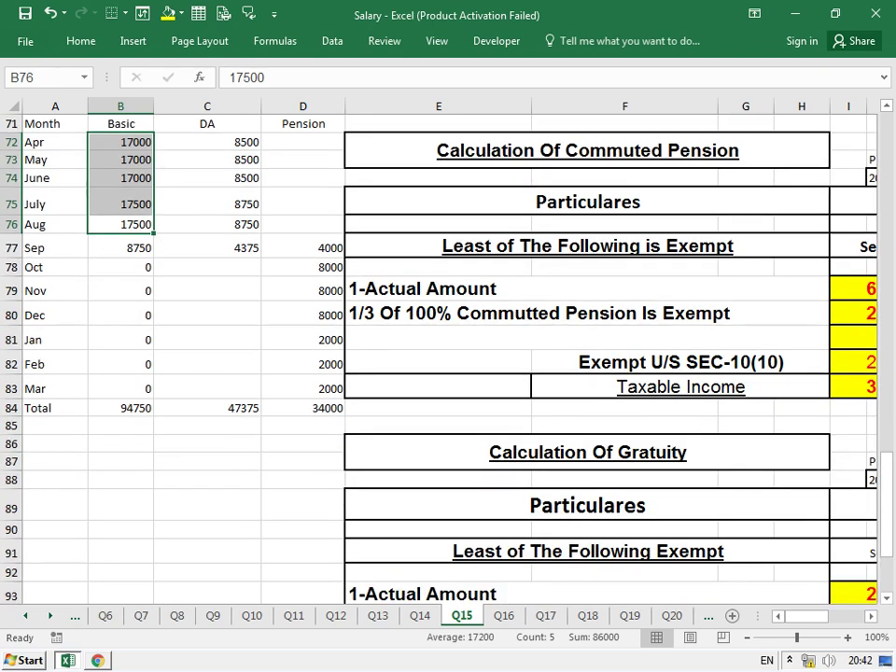
left_click(55, 505)
scroll(439, 355, "up", 2)
scroll(439, 355, "down", 2)
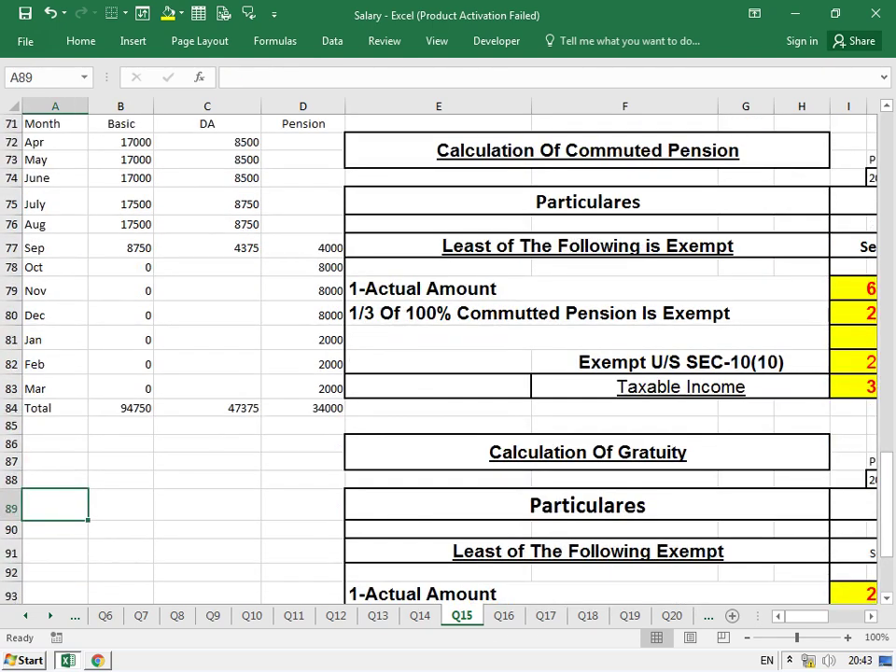
- Enter month labels aug, jul, jun, may and apr in A89:A93
scroll(439, 355, "down", 1)
type("au")
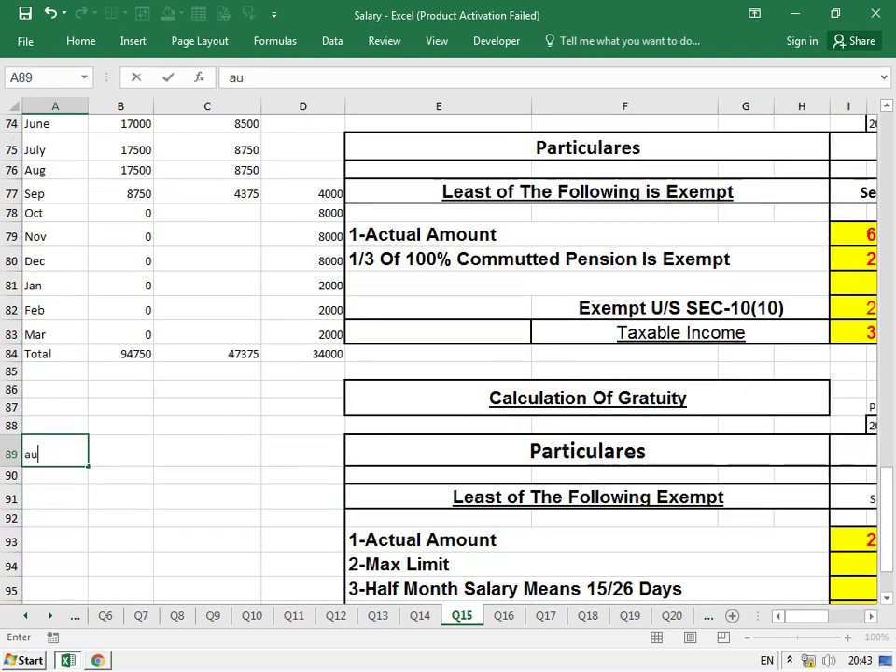
type("g")
key("Return")
type("jul")
key("Return")
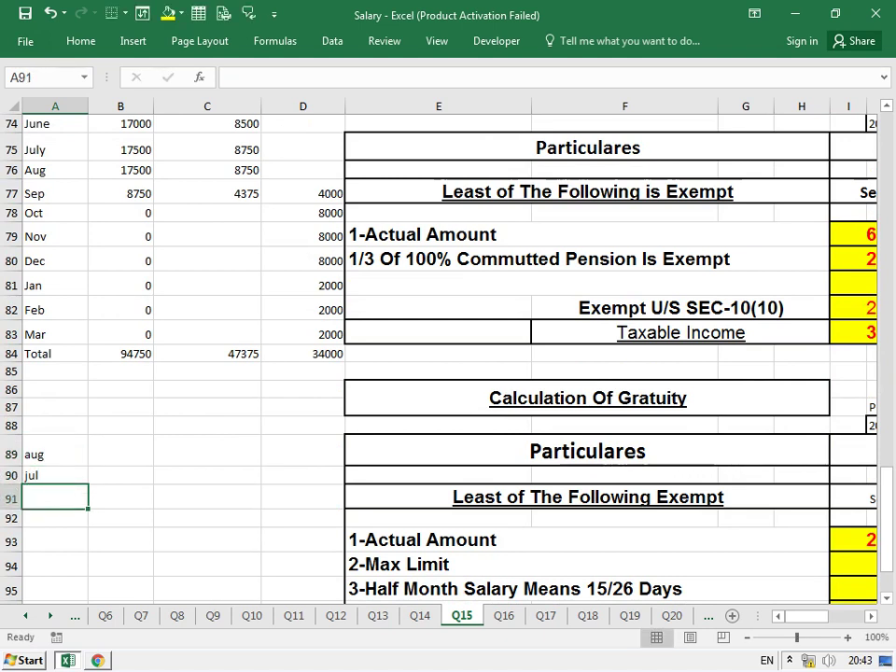
type("jun")
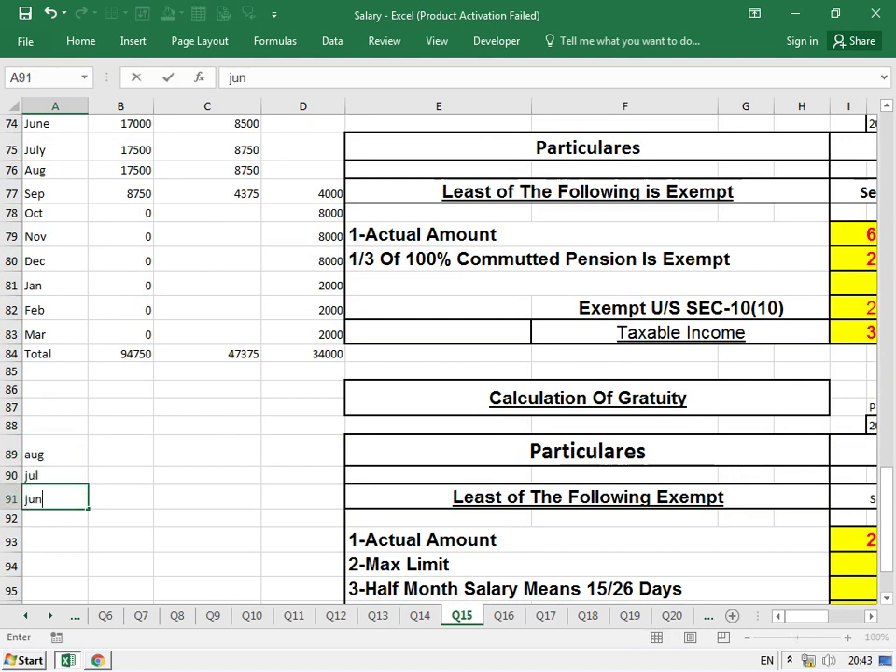
key("Return")
type("may")
key("Return")
type("aug")
key("Return")
type("mar")
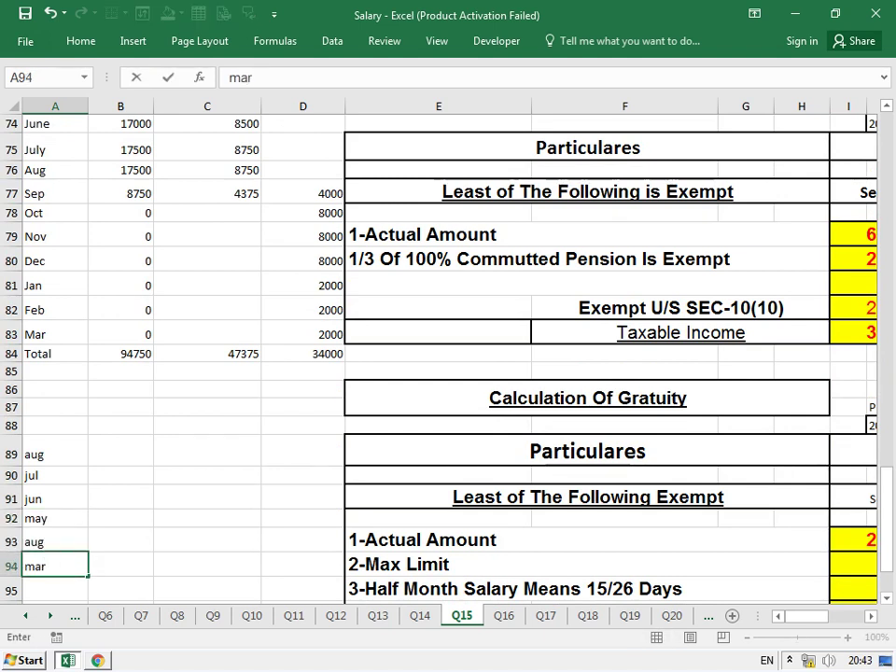
key("Return")
left_click(54, 542)
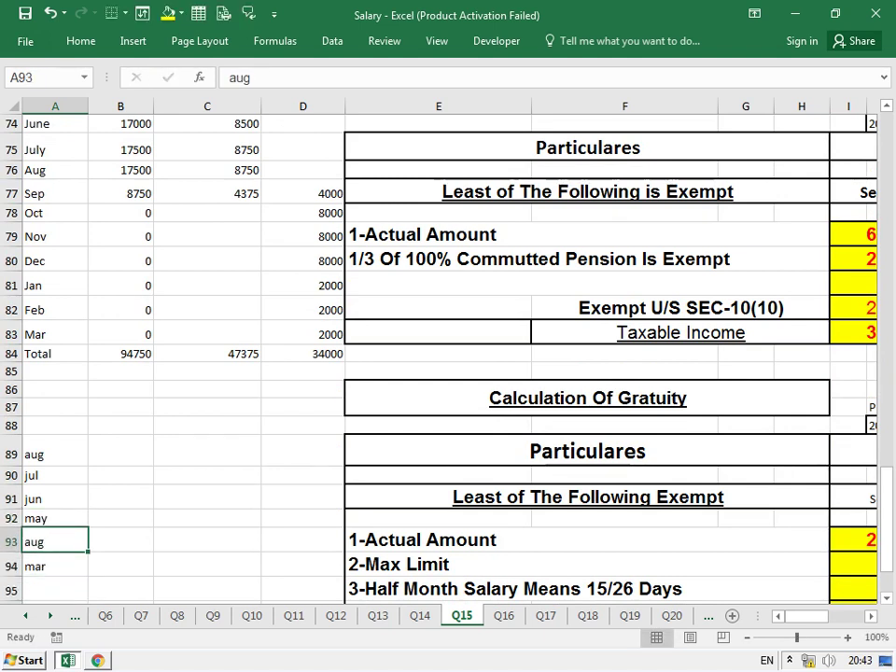
type("m")
key("BackSpace")
type("apr")
key("Return")
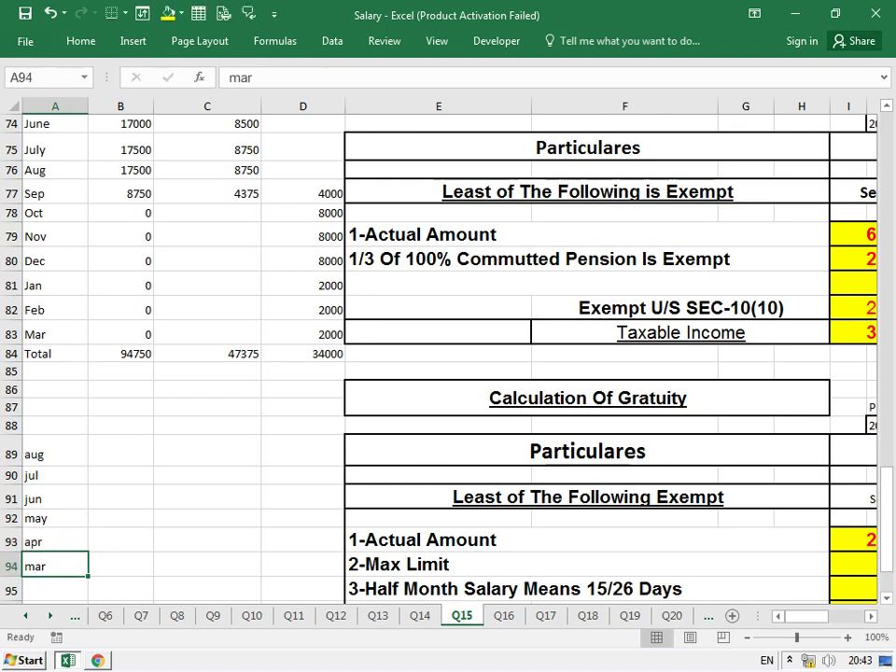
- Continue the month list with mar, feb, jan, dec and nov down to A98
type("may")
key("Return")
double_click(56, 566)
key("BackSpace")
type("r")
key("Return")
type("feb")
key("Return")
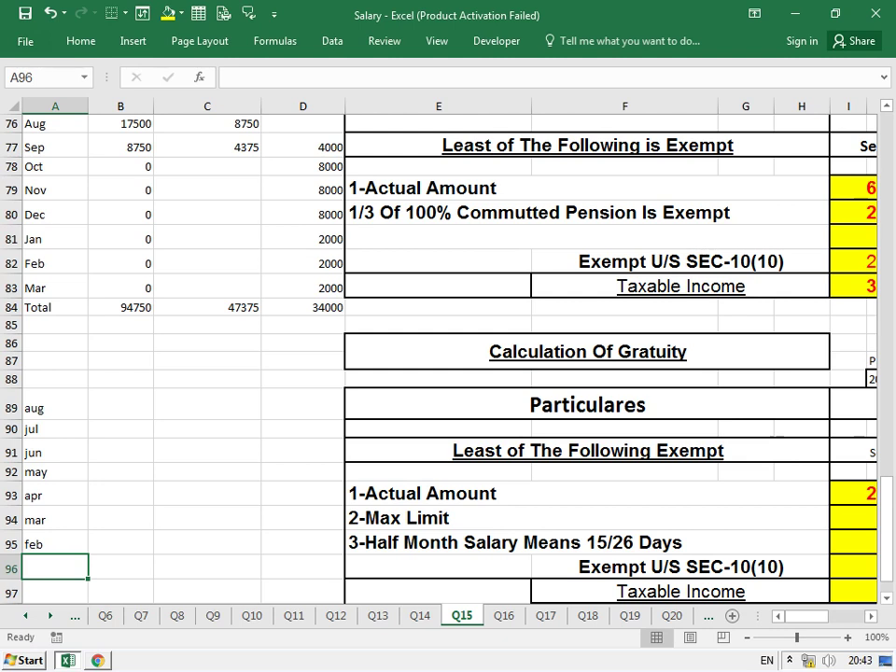
type("k")
key("BackSpace")
type("jan")
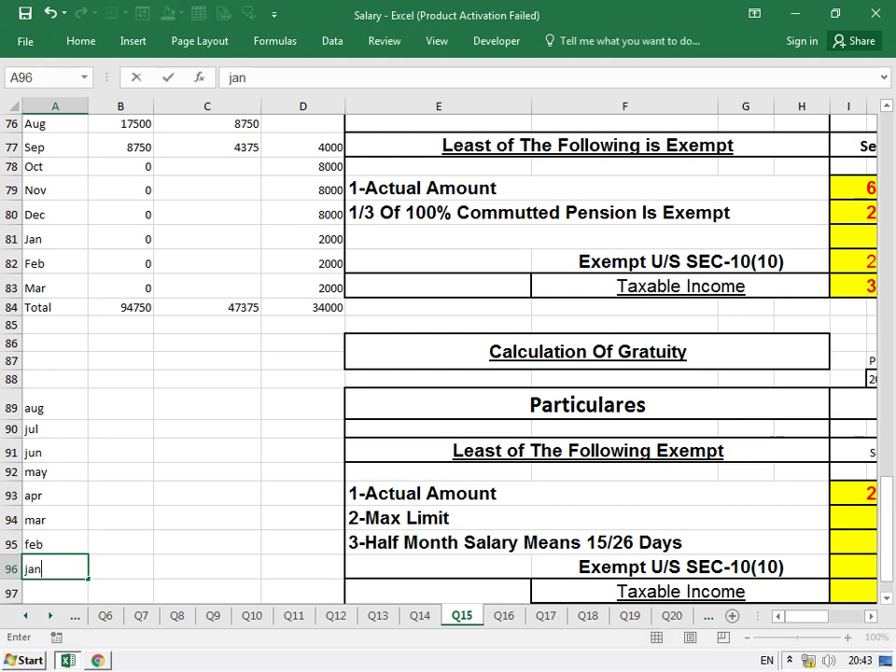
key("Return")
type("dec")
key("Return")
type("nov")
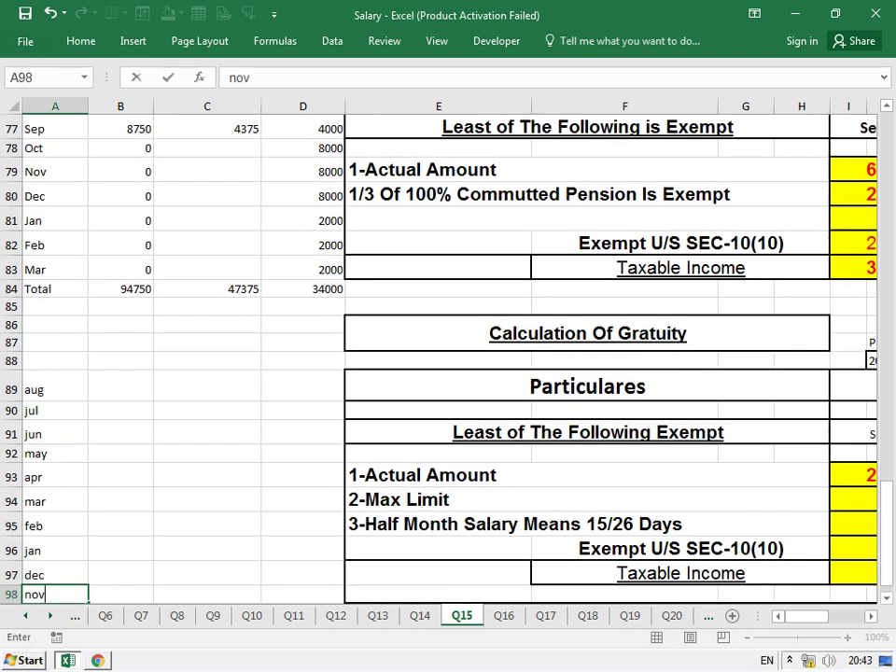
key("Up")
key("Down")
key("ctrl+shift+Up")
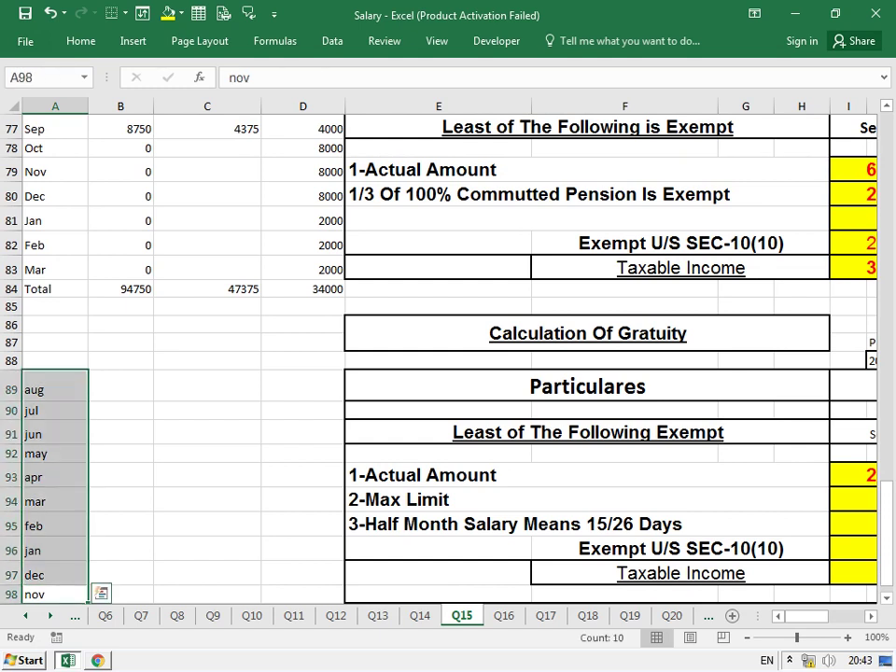
- Enter basic salaries 17500 for aug and jul, and fill 17000 down from jun to nov
left_click(120, 594)
key("Up")
key("Up")
key("Up")
key("Up")
key("Down")
type("175")
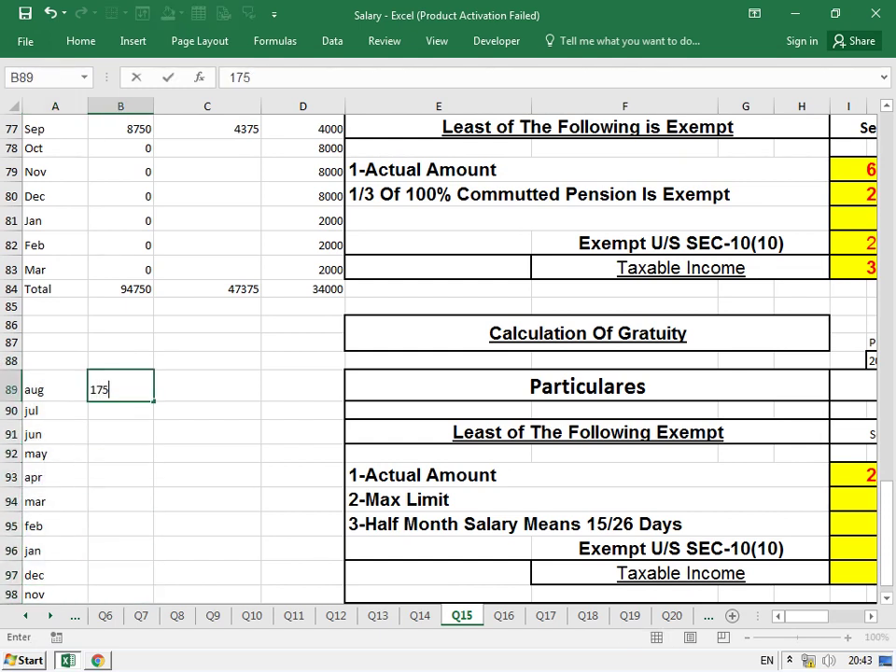
type("00")
key("Return")
type("175")
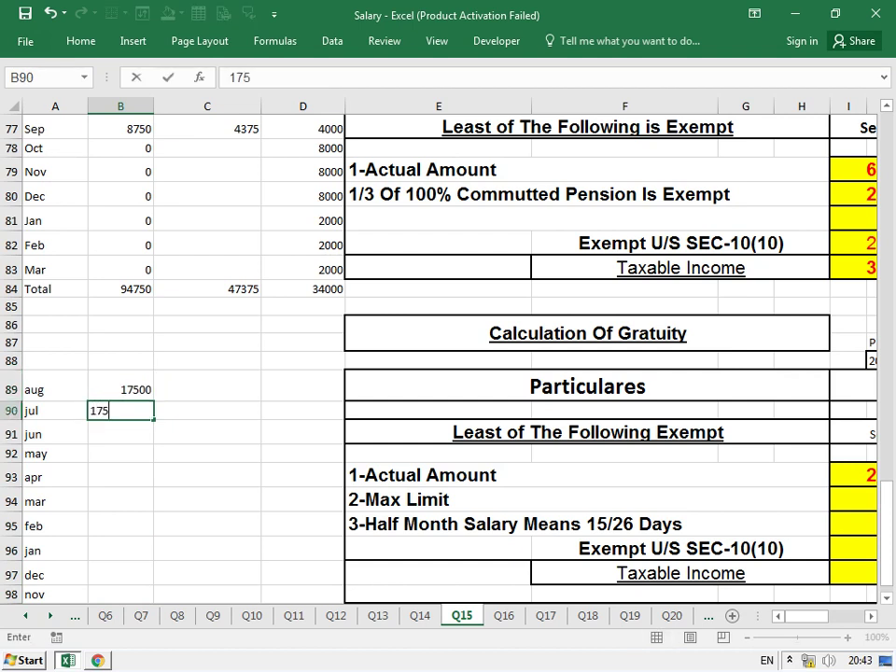
type("00")
key("Return")
type("1")
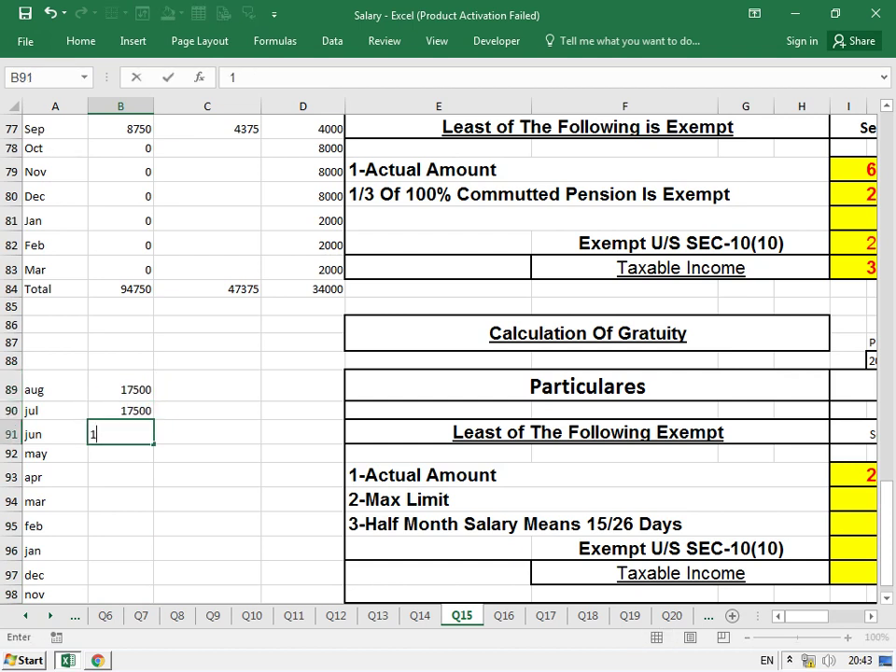
key("Escape")
key("Up")
key("Down")
type("17000")
key("Return")
left_click(55, 594)
key("Right")
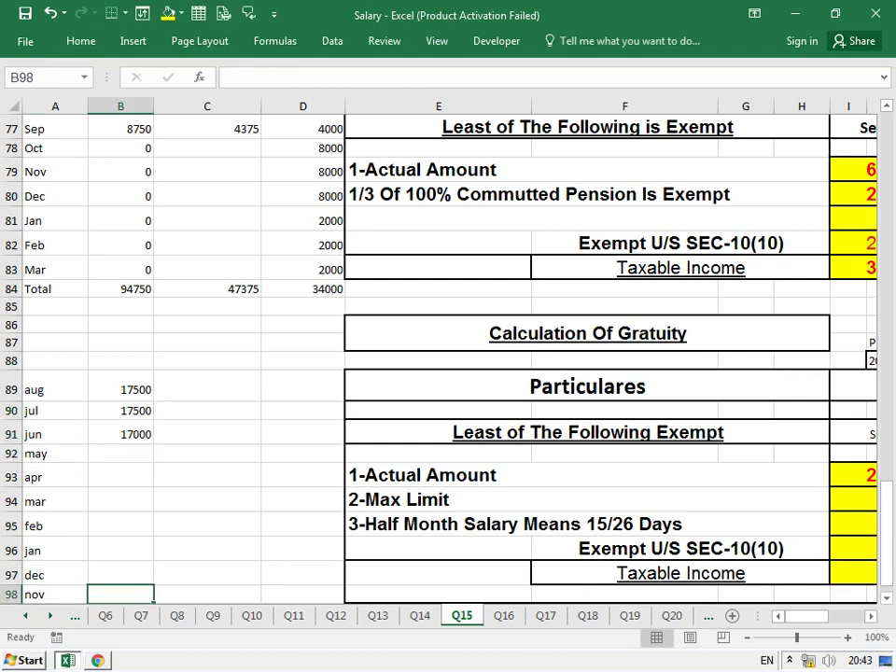
key("shift+Up")
key("shift+Up")
key("shift+Up")
key("ctrl+d")
key("Down")
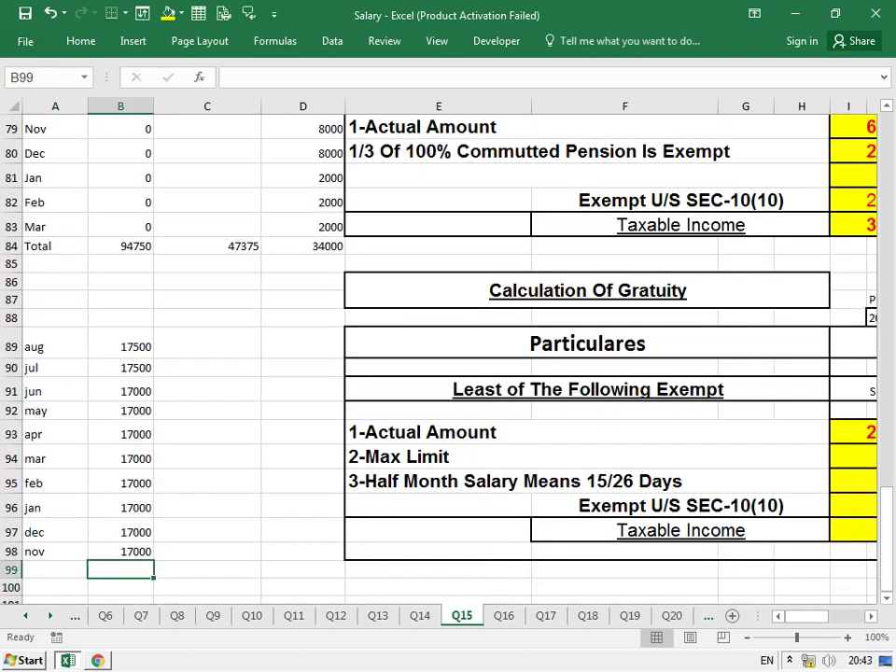
- AutoSum the basic salaries to 171000 in B99 and add a 'da' heading in C88
key("alt+equal")
key("Return")
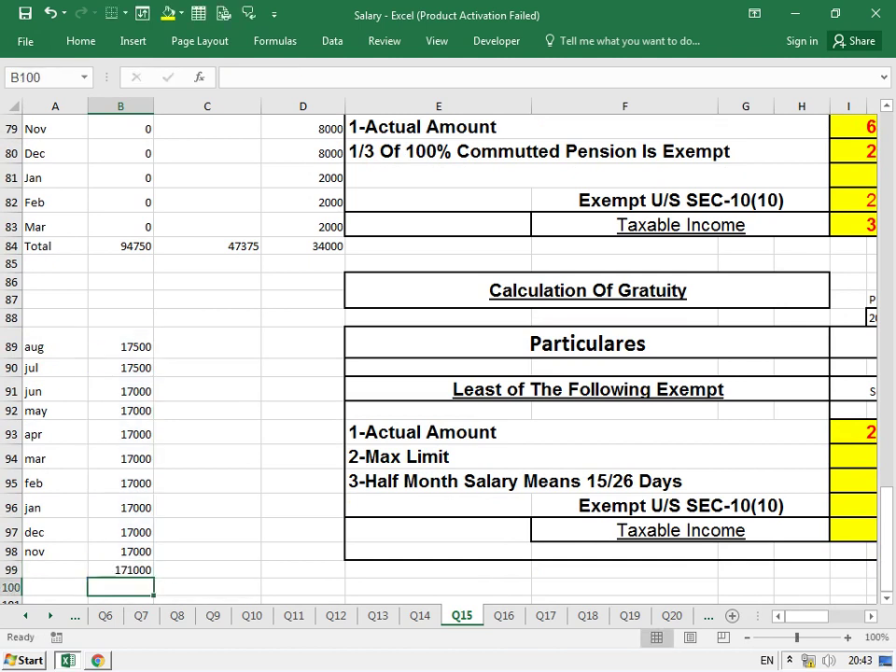
key("Up")
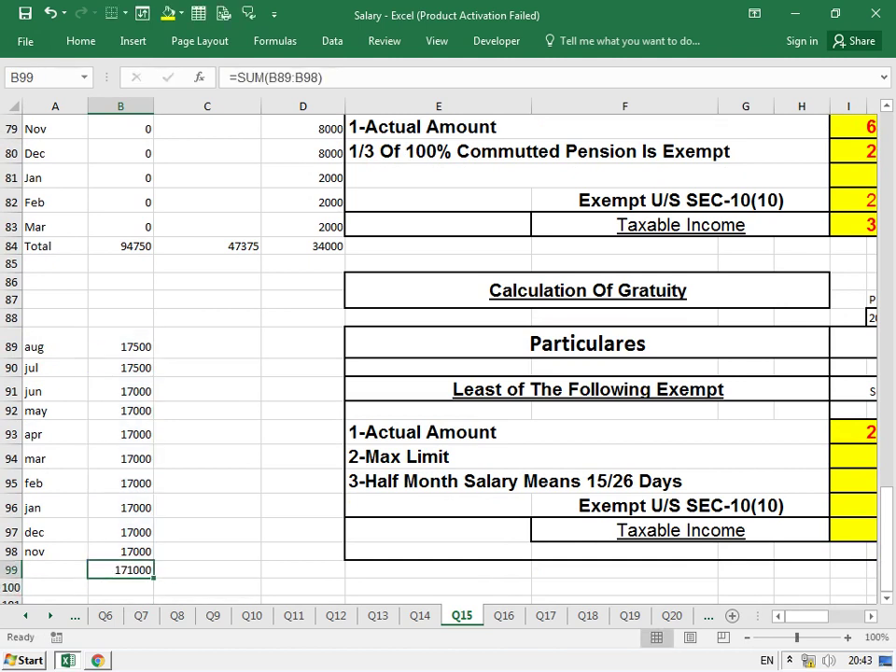
left_click(207, 346)
key("Up")
type("da")
key("Return")
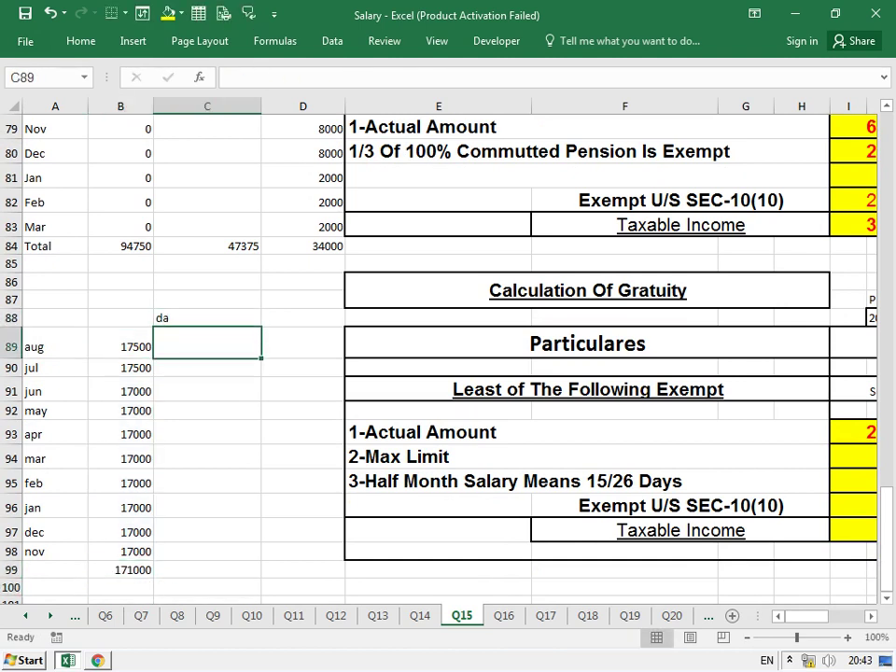
- Enter DA as 50% of basic in C89, fill it down to C98, and total it to 85500
type("=")
key("Left")
type("*50%")
key("Return")
left_click(208, 569)
key("Up")
key("ctrl+shift+Up")
key("ctrl+d")
key("Down")
key("alt+equal")
key("Return")
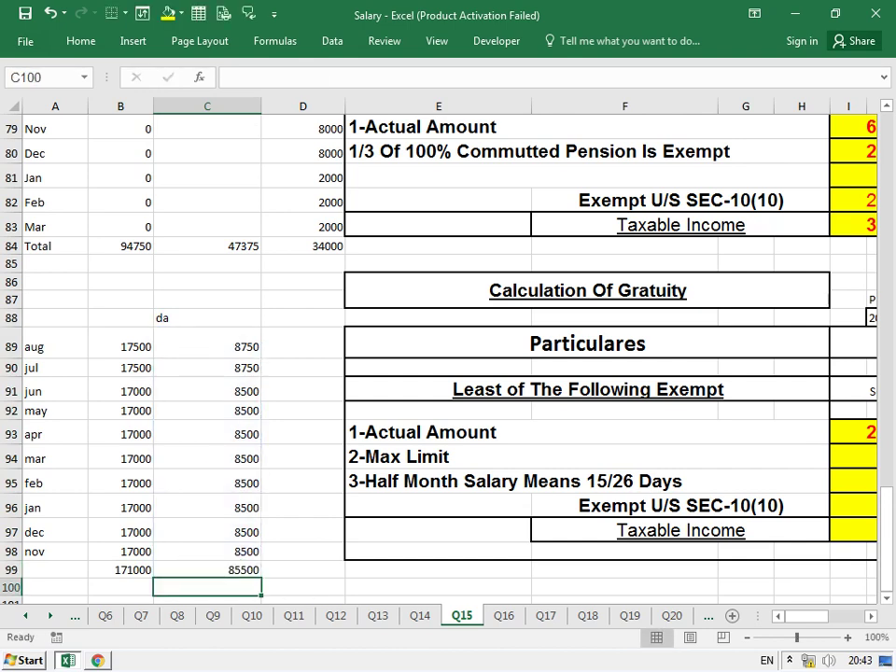
- Add the basic and DA totals in B102 to get 256500
key("Left")
key("Down")
key("Down")
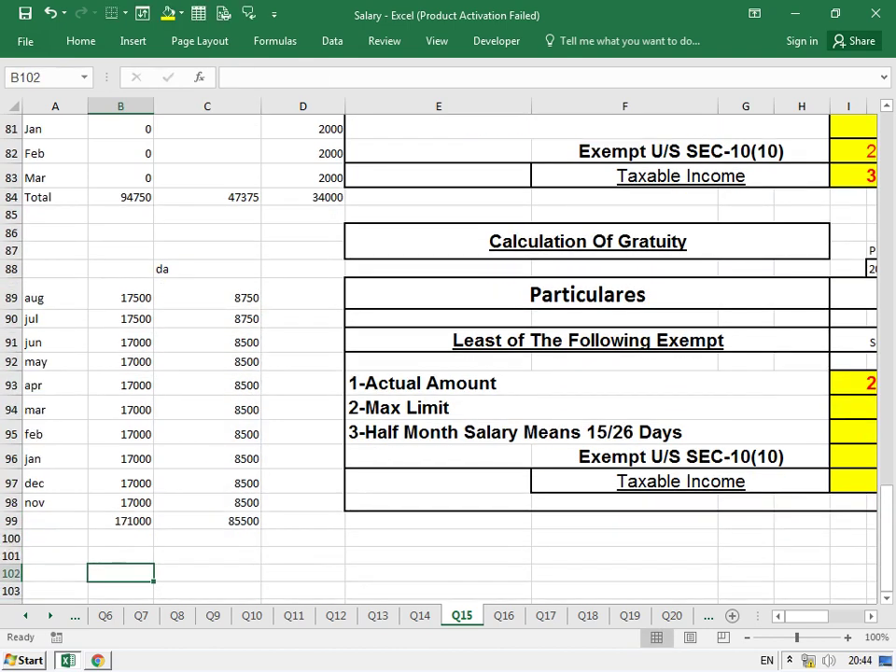
type("=")
key("Up")
key("Up")
key("Up")
type("+")
key("Up")
key("Right")
key("Right")
key("Up")
key("Up")
key("Left")
key("Return")
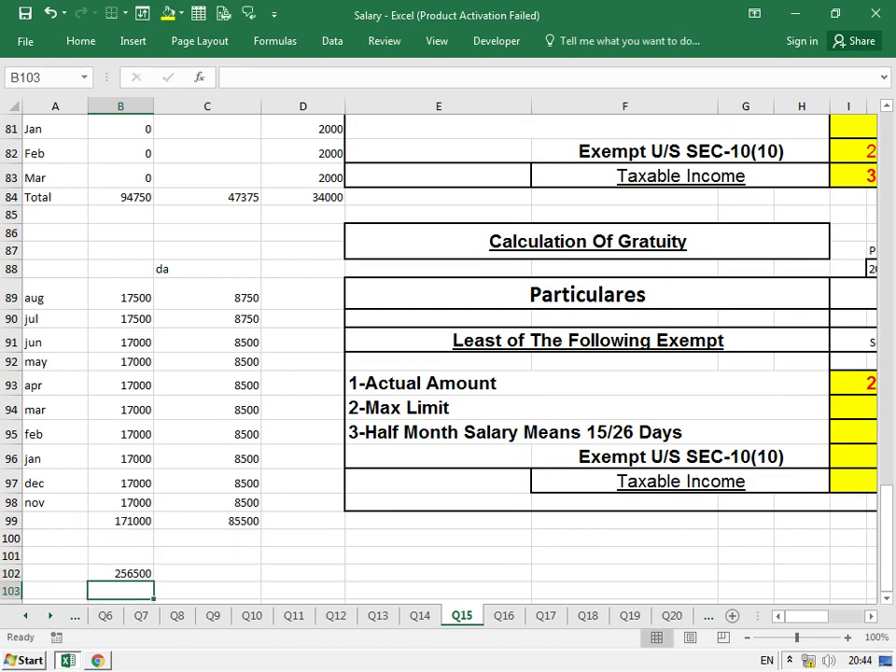
- Enter =B102/10 in C102 to give one tenth, 25650, correcting the divisor from 100
left_click(207, 573)
type("=")
key("Left")
type("/100")
key("Return")
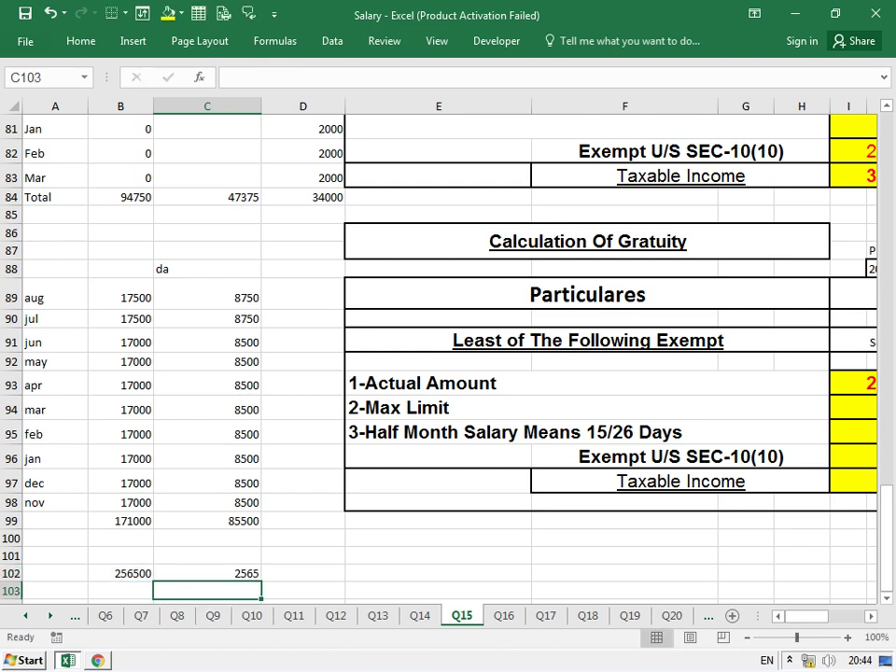
key("Up")
key("F2")
key("BackSpace")
key("Return")
scroll(439, 354, "up", 3)
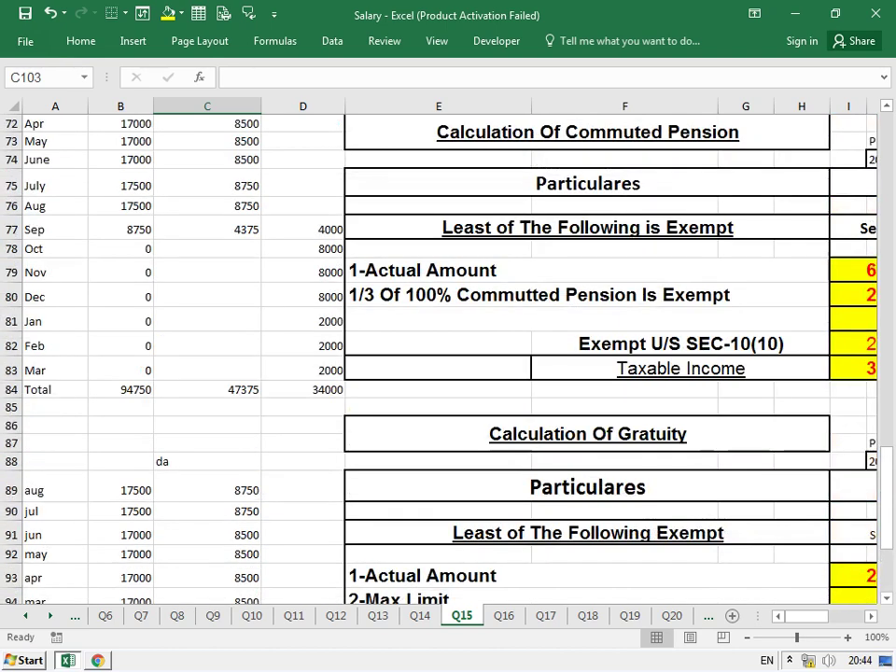
- Scroll up and step through the service period labels in column D from D49
scroll(439, 355, "up", 3)
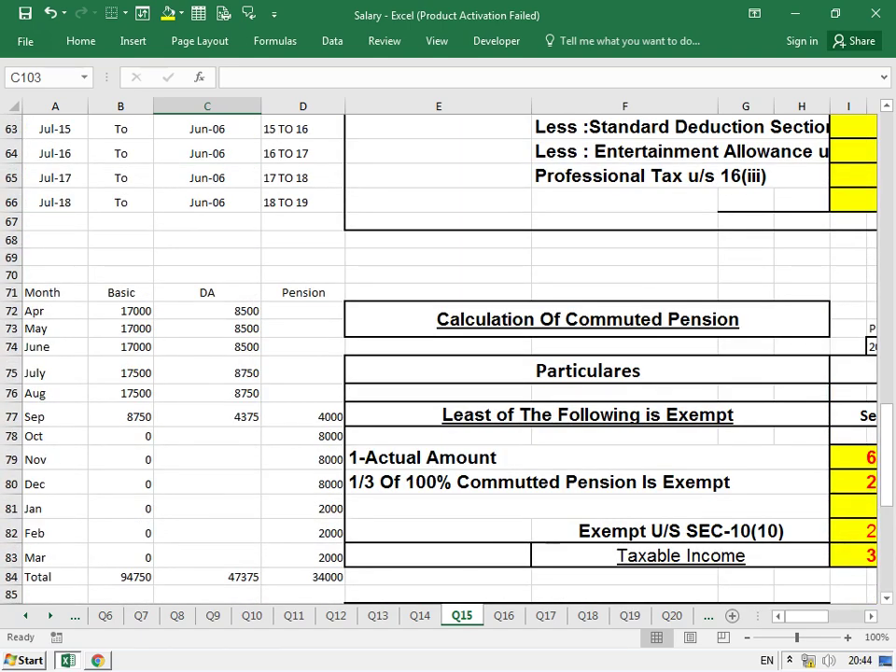
scroll(438, 355, "up", 2)
scroll(439, 355, "up", 3)
scroll(439, 354, "up", 2)
left_click(303, 247)
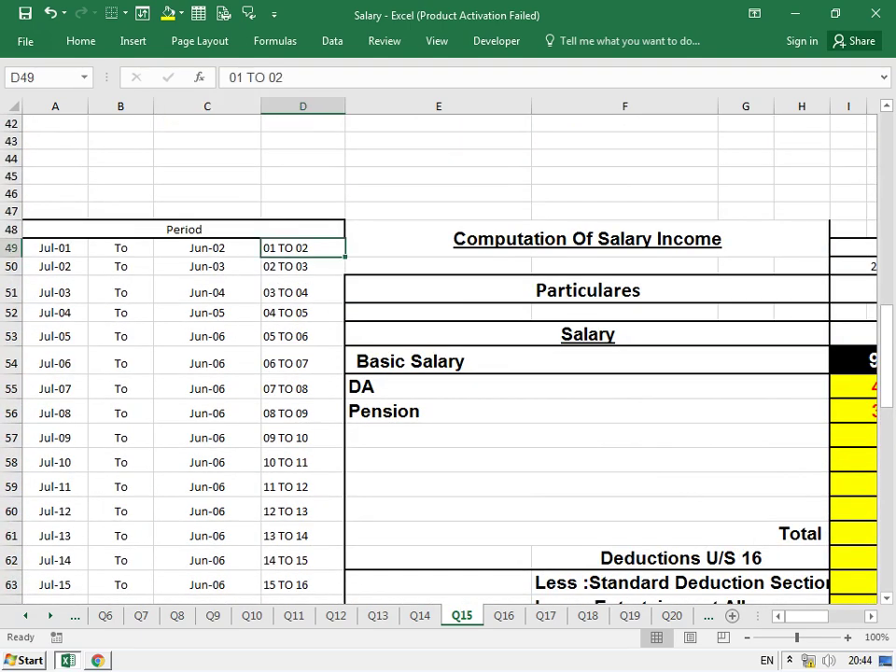
key("Down")
key("Down")
key("Down")
key("Down")
key("Down")
key("Down")
key("Down")
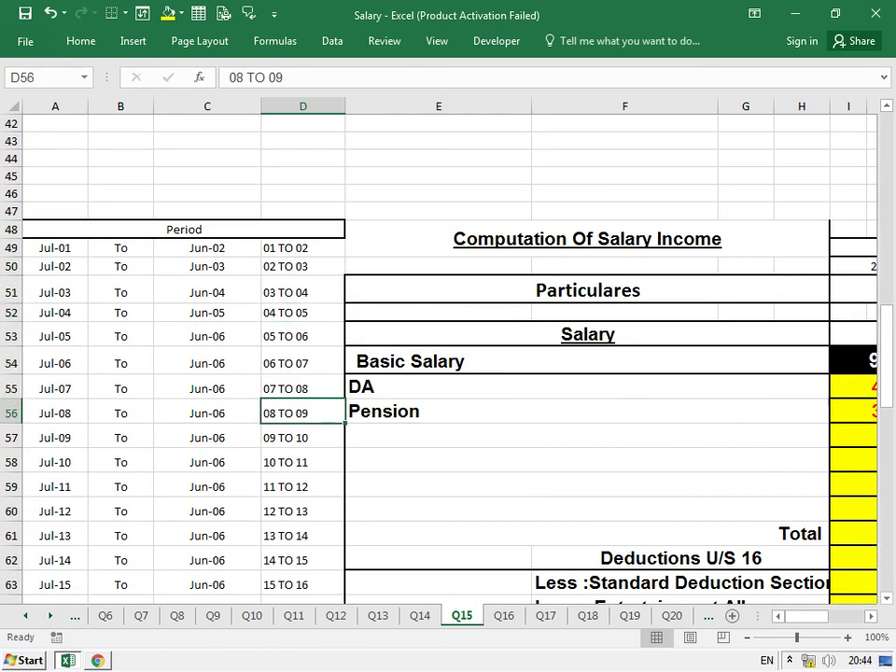
scroll(439, 355, "down", 2)
key("Down")
key("Down")
key("Down")
key("Down")
key("Down")
key("Down")
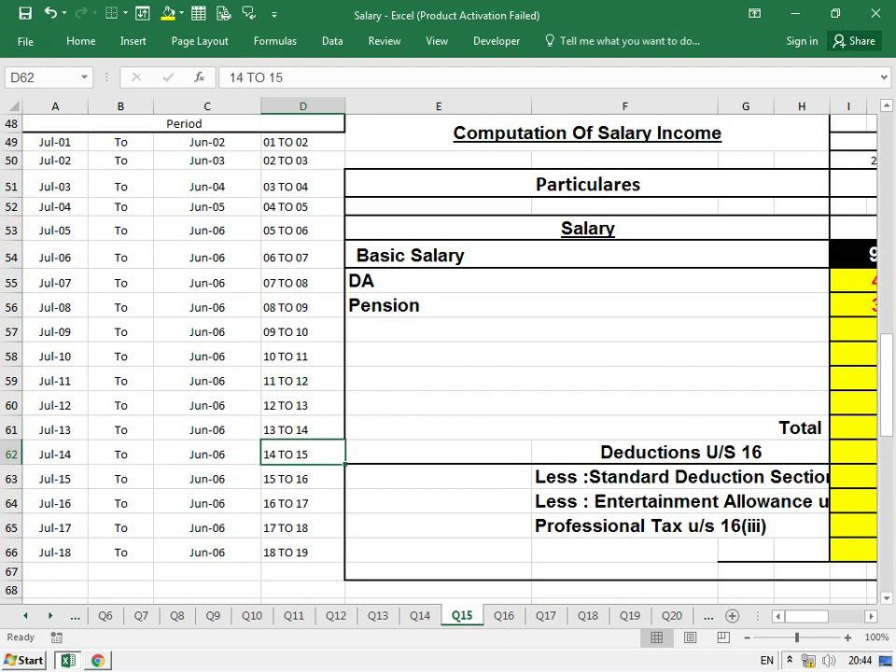
key("Down")
key("Down")
key("Down")
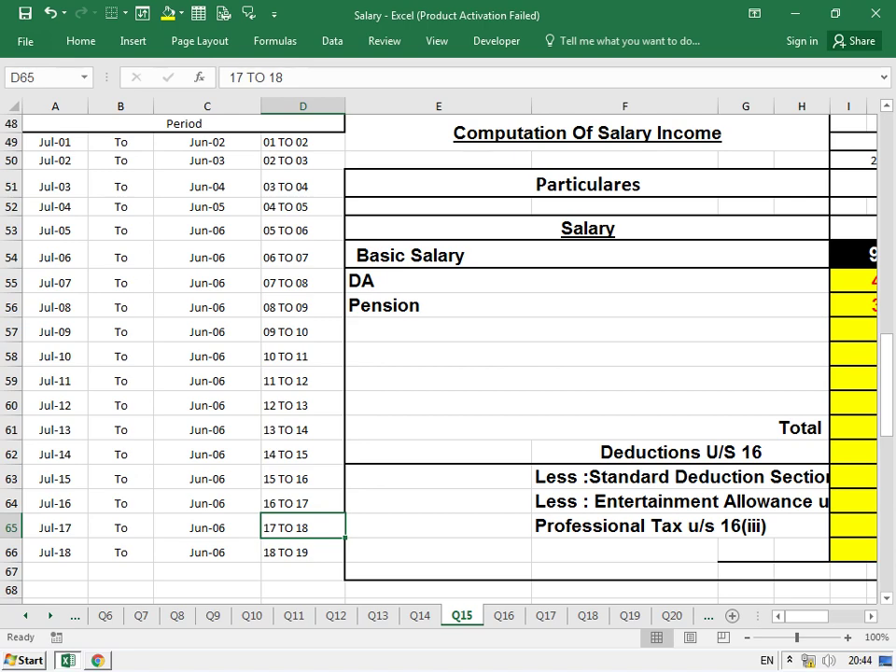
- Scroll down to the gratuity section starting at row 93
scroll(439, 355, "down", 1)
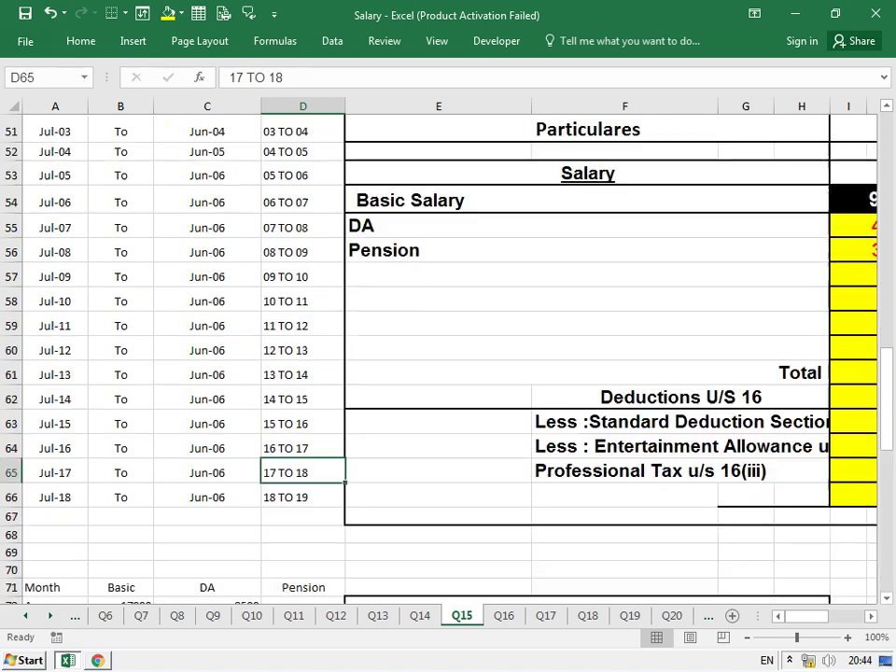
scroll(439, 354, "down", 4)
scroll(438, 355, "down", 5)
scroll(439, 355, "down", 5)
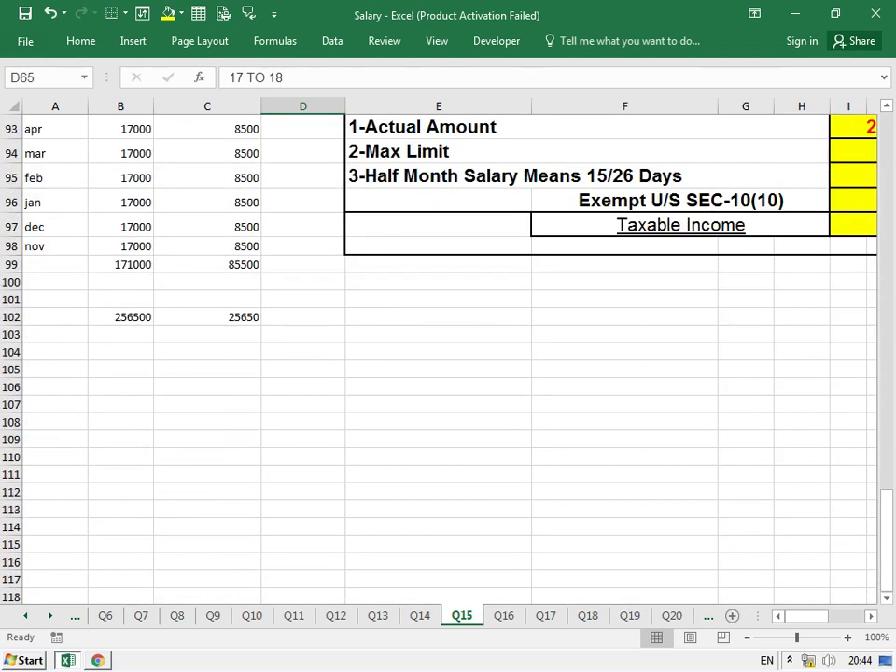
- Enter the 15/30 ratio in D102 and 17 years of service in E102
left_click(207, 316)
left_click(302, 316)
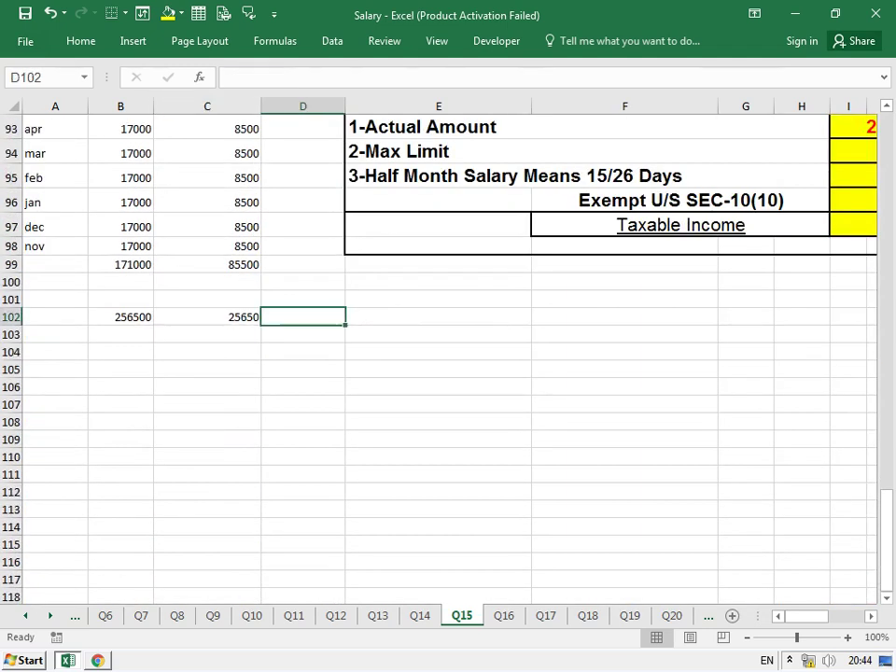
type("=15/")
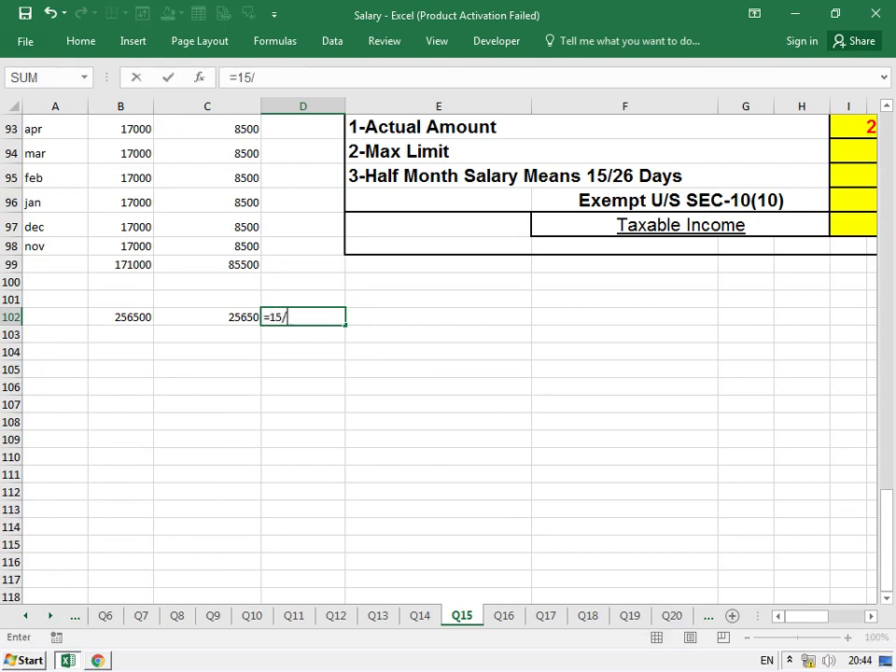
type("30")
key("Return")
left_click(438, 316)
type("=")
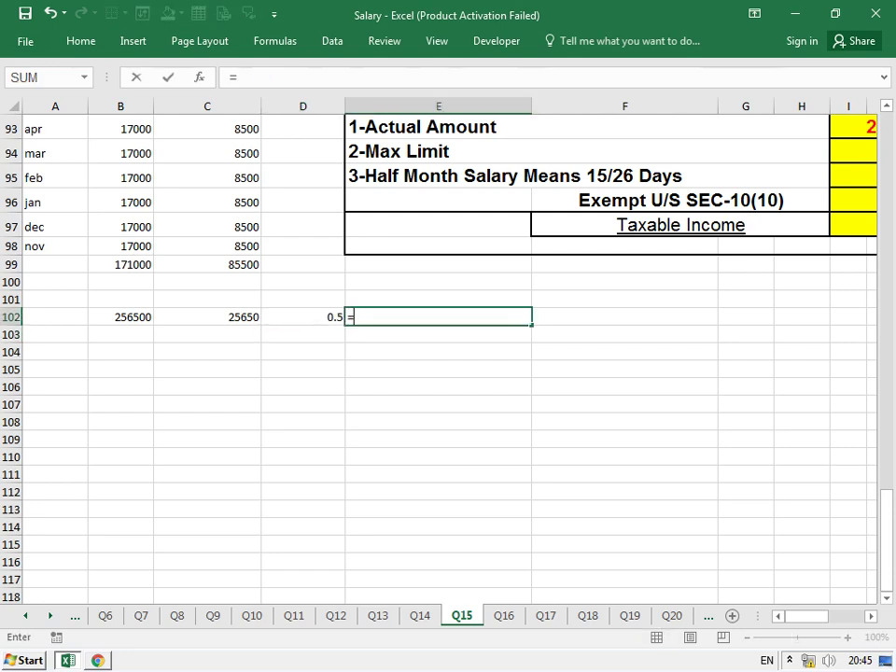
key("BackSpace")
type("178")
key("BackSpace")
key("Return")
- In D103, multiply 25650 by 0.5 and 17 years to get 218025
type("=")
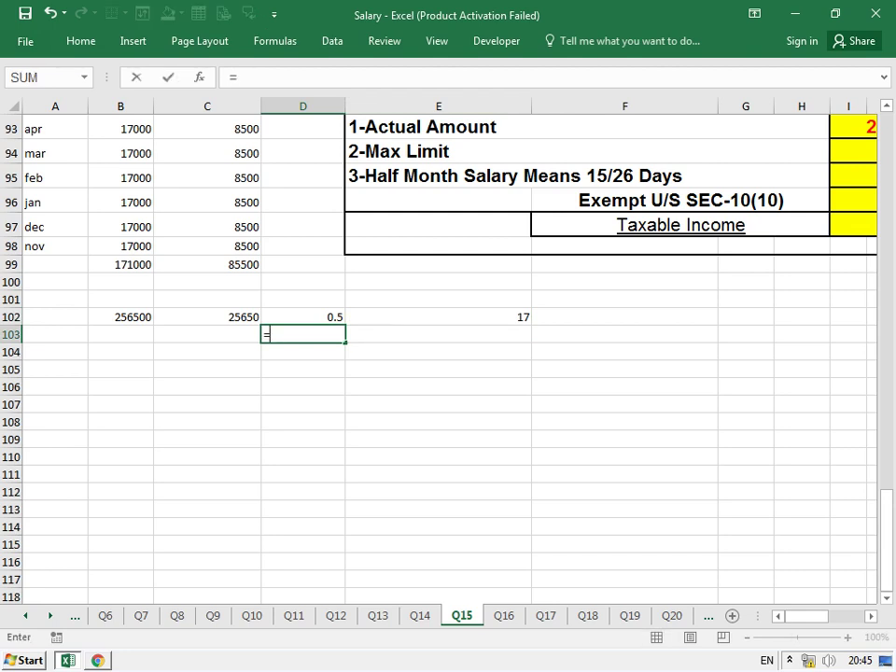
left_click(207, 317)
type("*")
left_click(302, 317)
type("*")
key("Up")
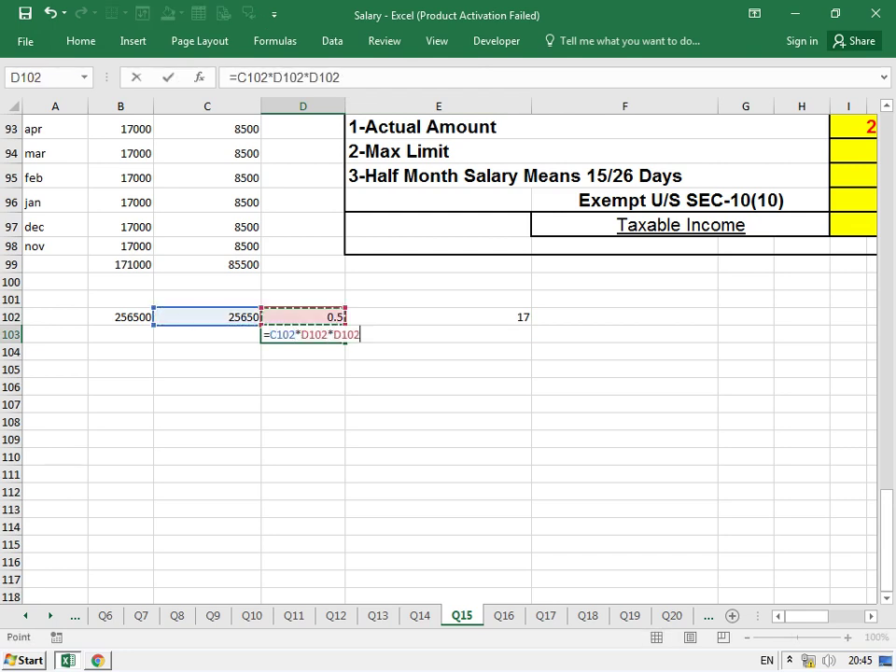
key("Return")
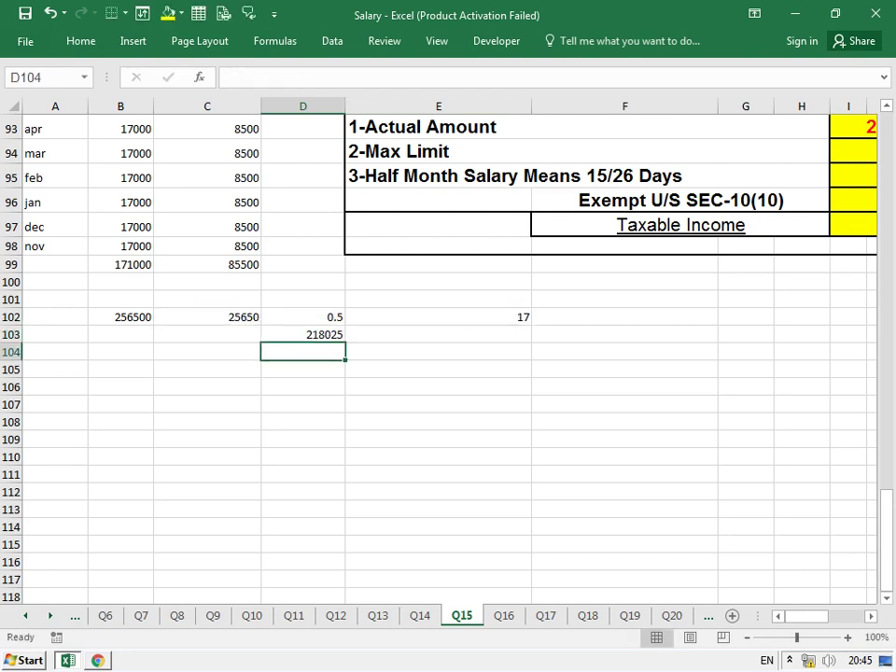
key("Up")
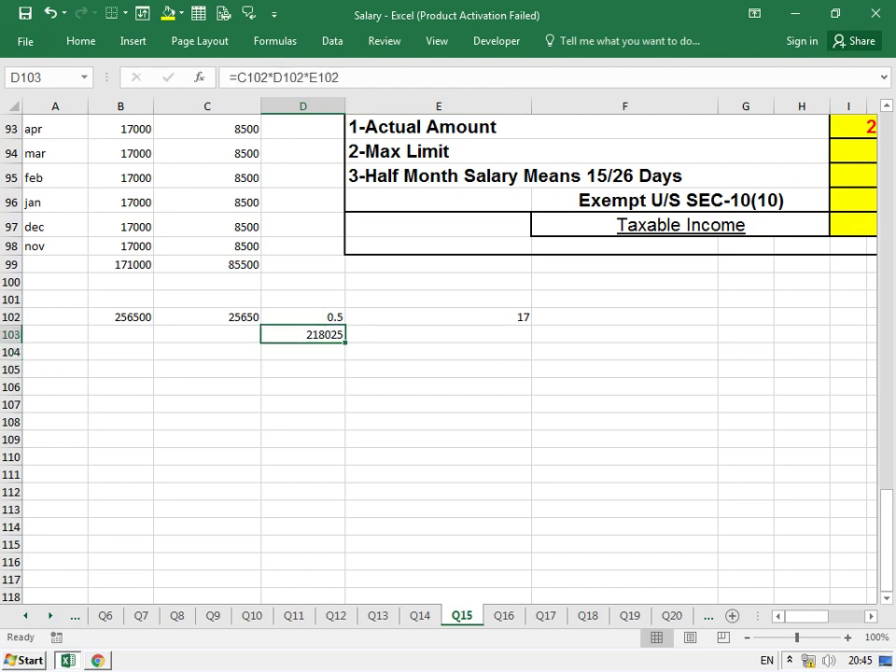
left_click(439, 175)
key("Right")
key("Right")
key("Left")
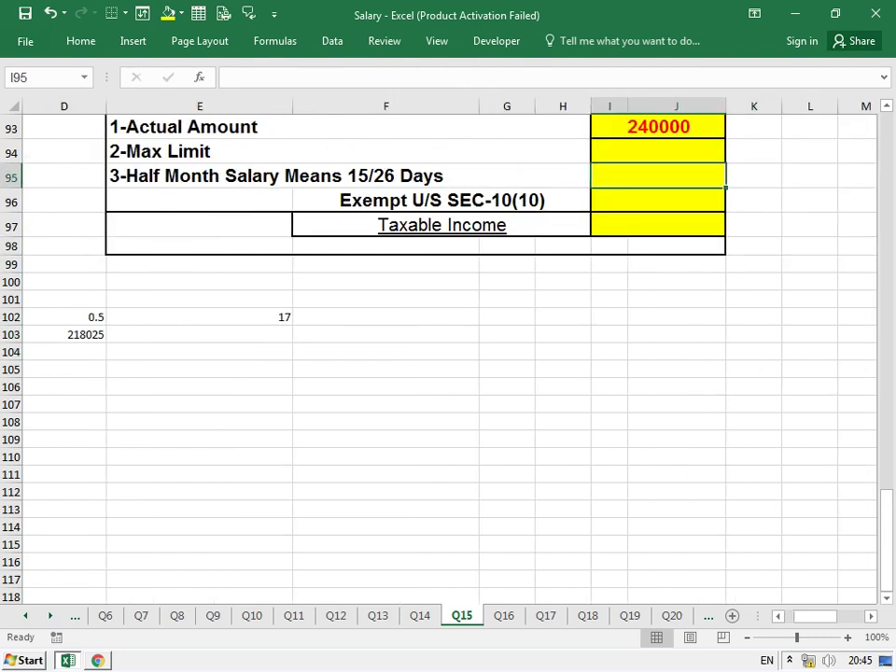
- Enter 218025 as half-month salary, 1000000 as Max Limit, and 218025 as exempt
type("218")
key("BackSpace")
type("18025")
key("Return")
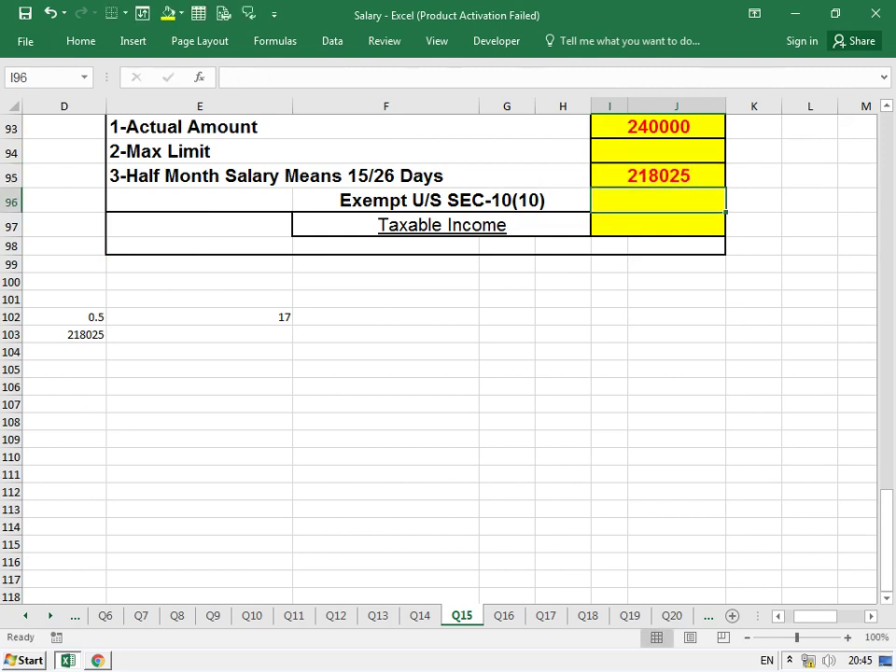
key("Up")
key("Up")
type("1000000")
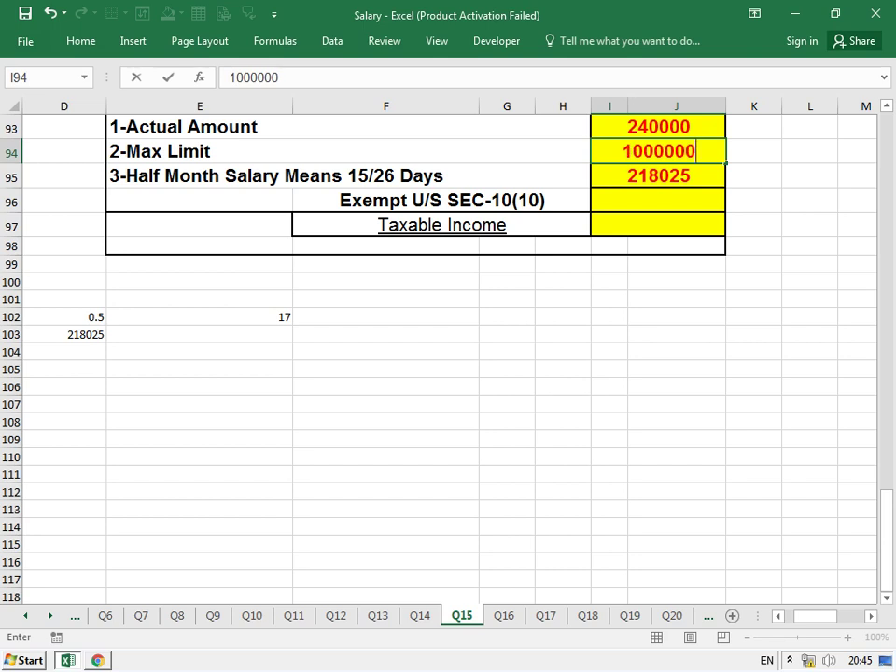
key("Return")
key("Return")
type("218025")
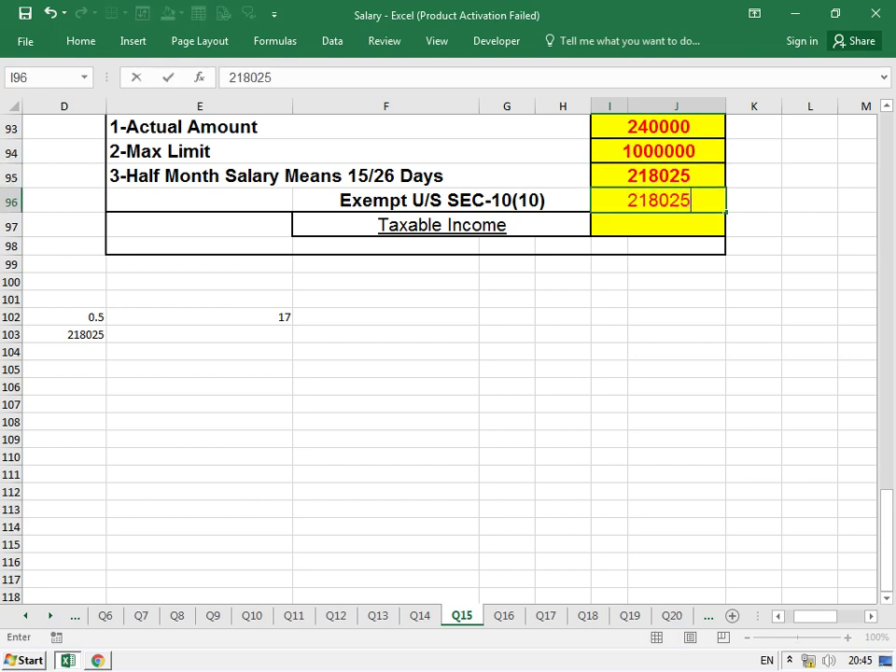
key("Return")
- Compute taxable income as 240000 minus 218025, giving 21975, in I97
type("=")
key("Up")
key("Up")
key("Up")
key("Up")
type("-")
key("Up")
key("Return")
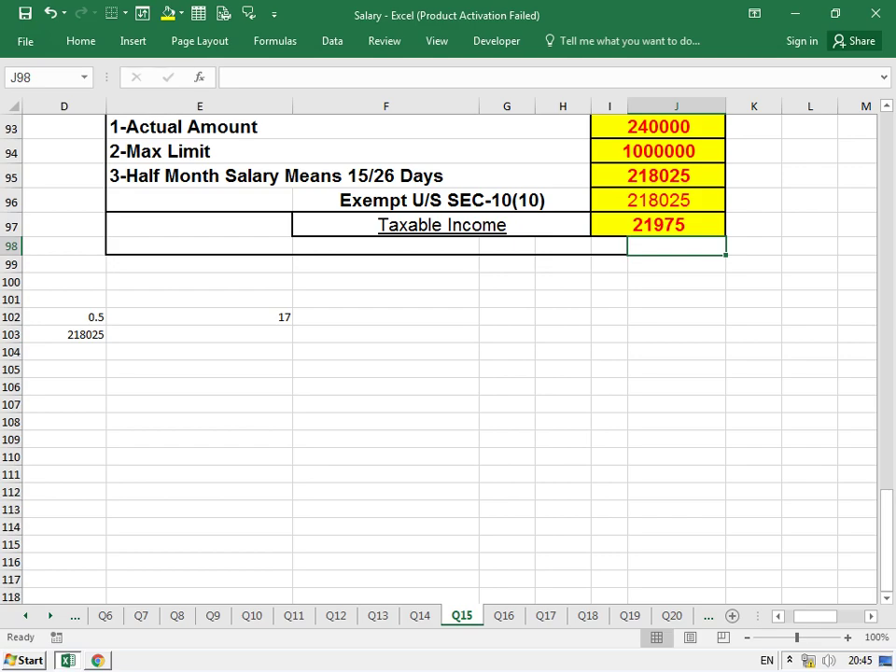
scroll(448, 355, "up", 8)
scroll(448, 355, "up", 4)
scroll(448, 355, "up", 2)
left_click(346, 250)
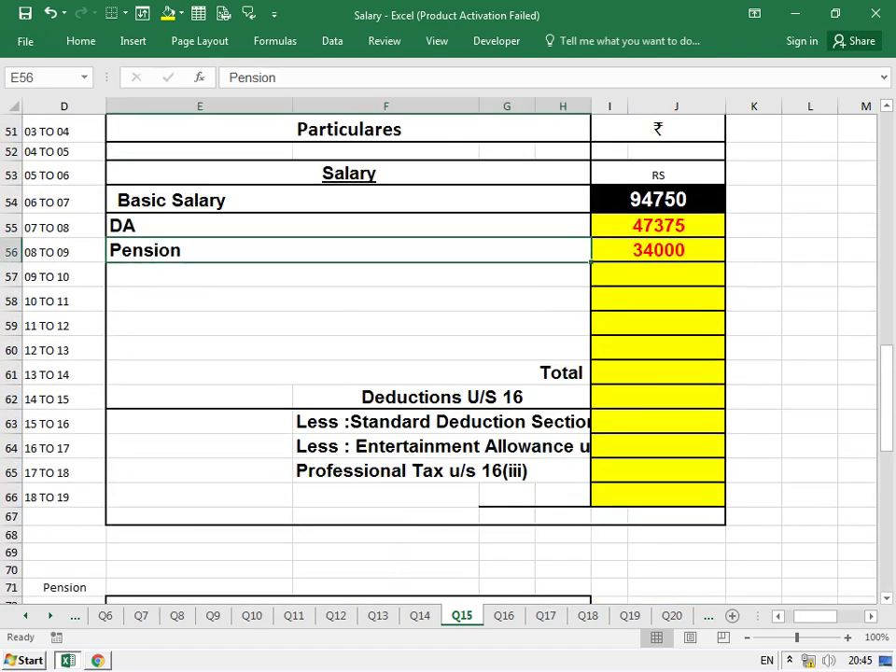
- Select blank salary cells, then minimise Excel with Windows+D to show the desktop
left_click(346, 275)
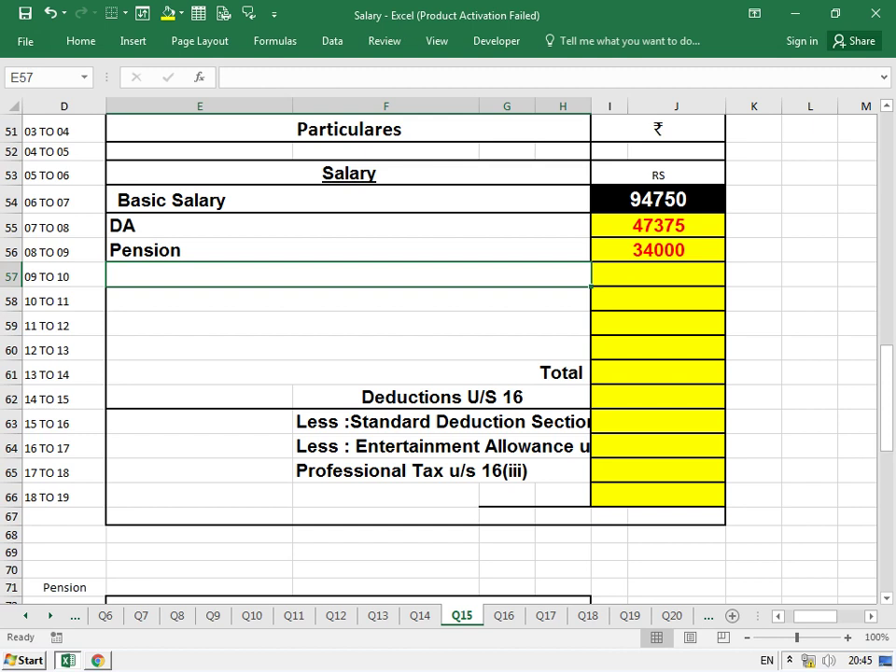
key("super+d")
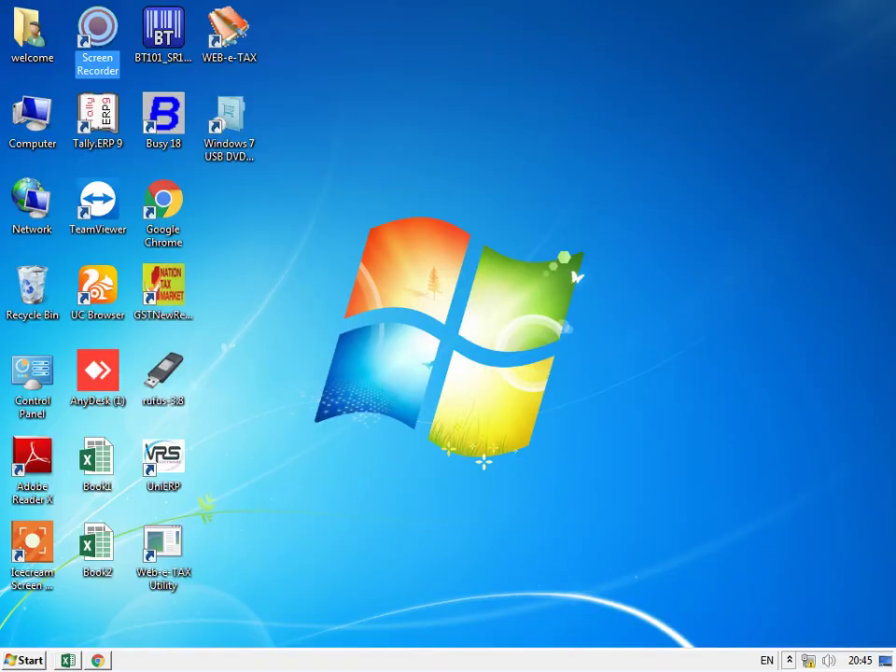
key("super+d")
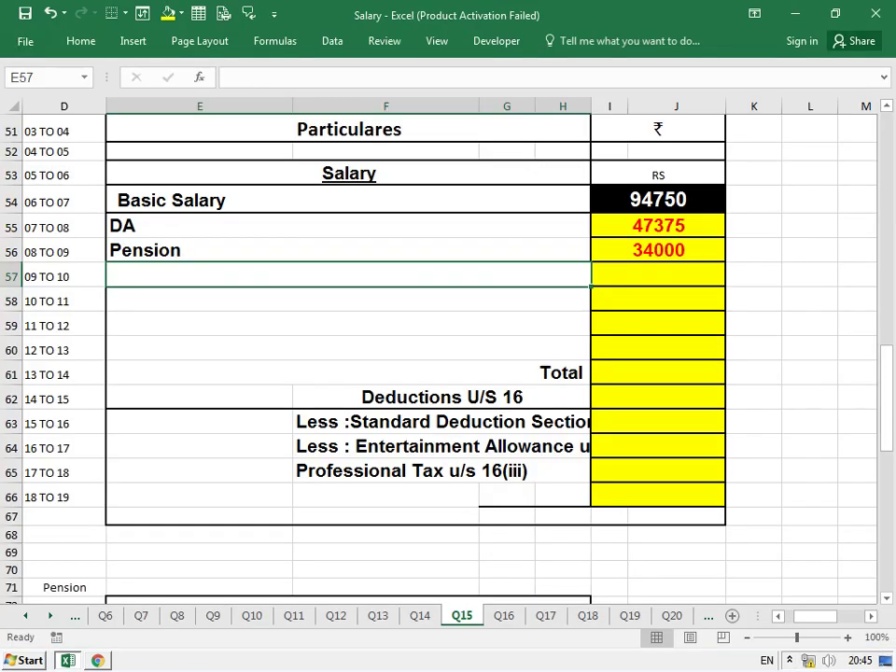
left_click(386, 495)
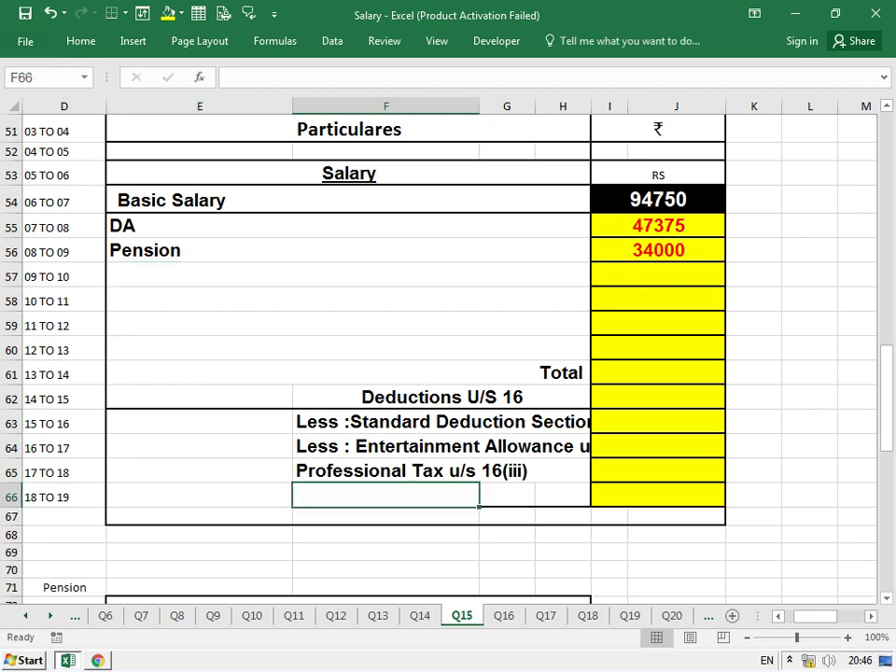
key("super+d")
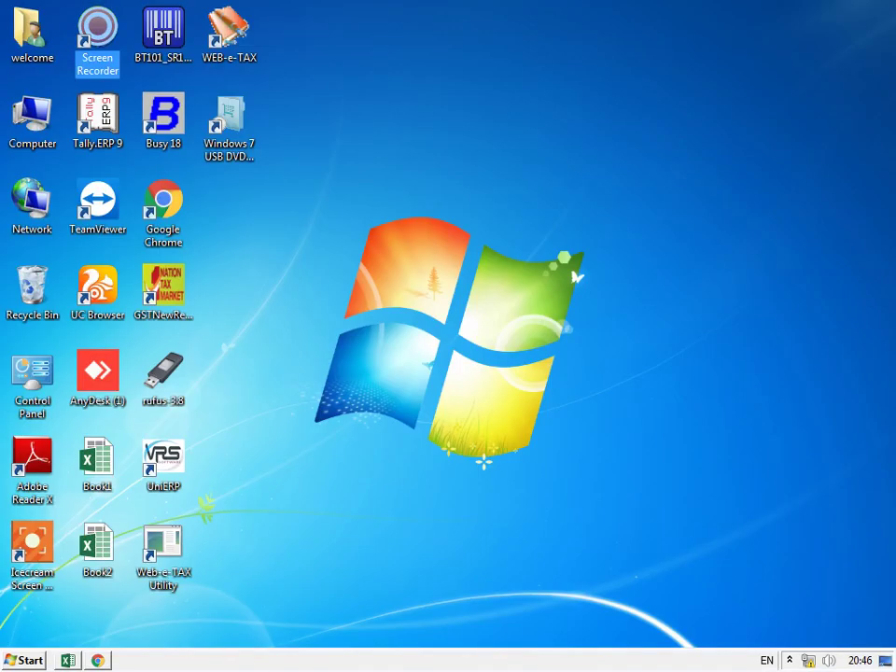